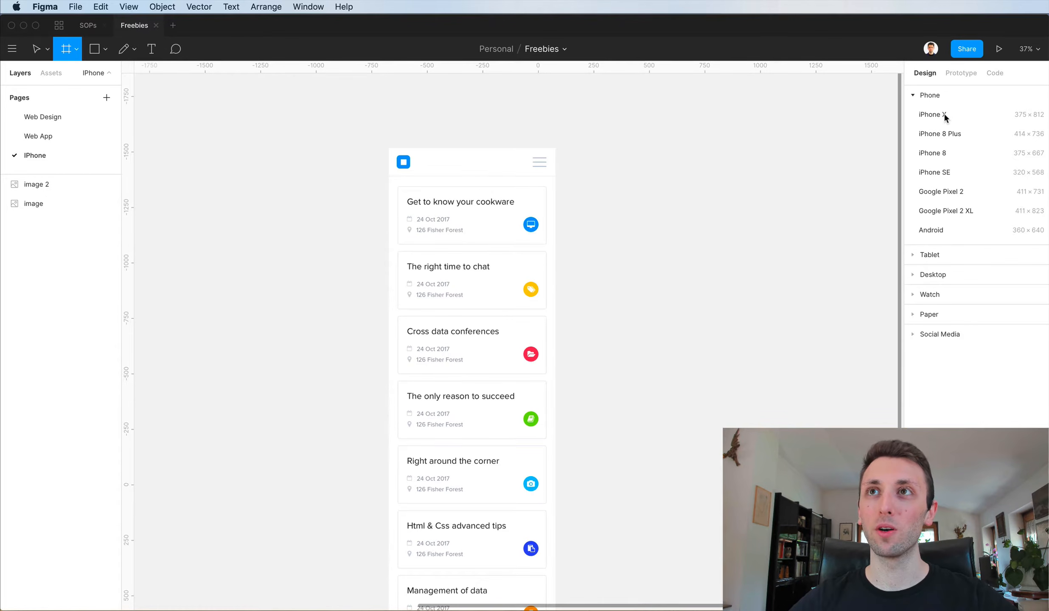
Add an iPhone 8 frame beside the mockup image and extend the frame's height to about 3245 px.
click(943, 149)
drag(628, 300, 645, 211)
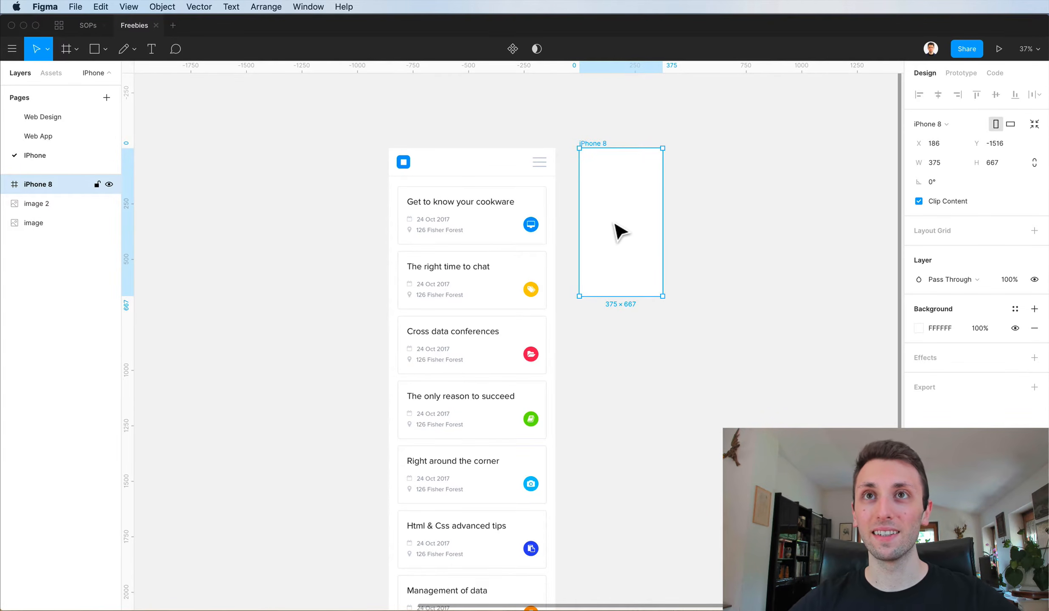
scroll(620, 231, up, 3)
scroll(621, 200, up, 1)
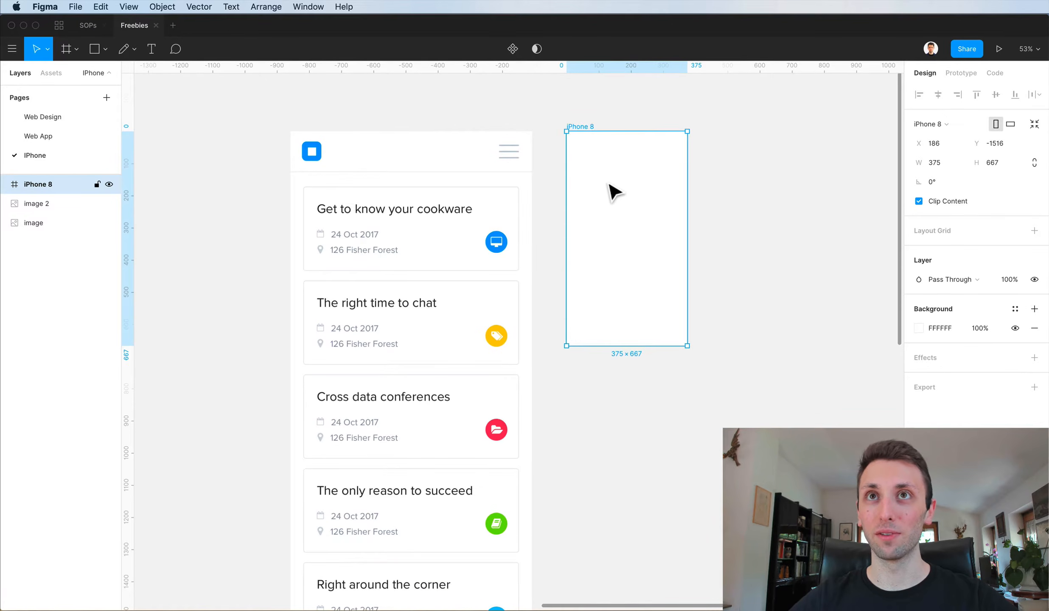
scroll(628, 224, up, 1)
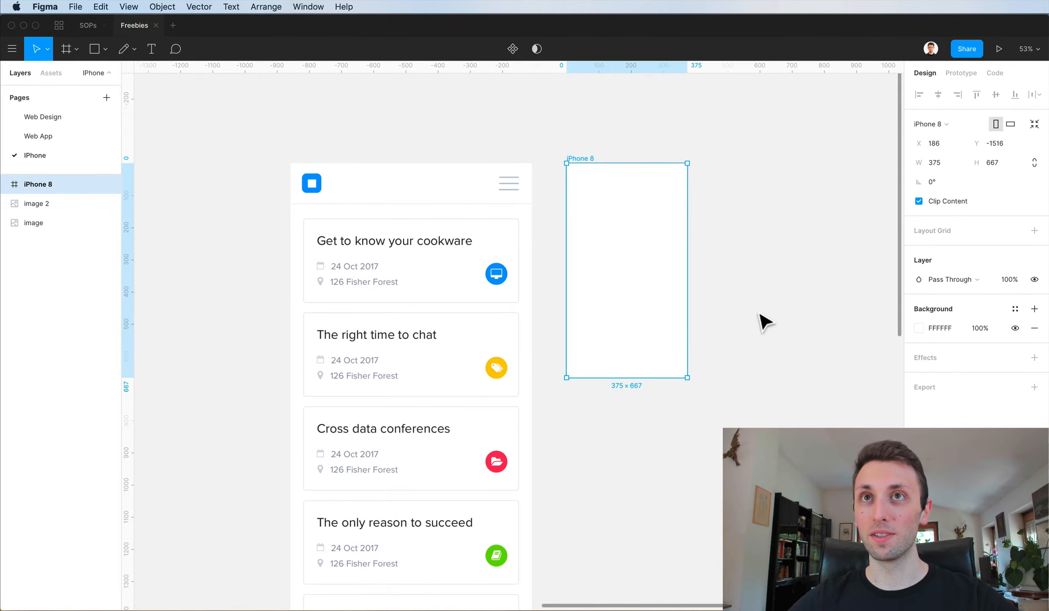
scroll(755, 327, down, 2)
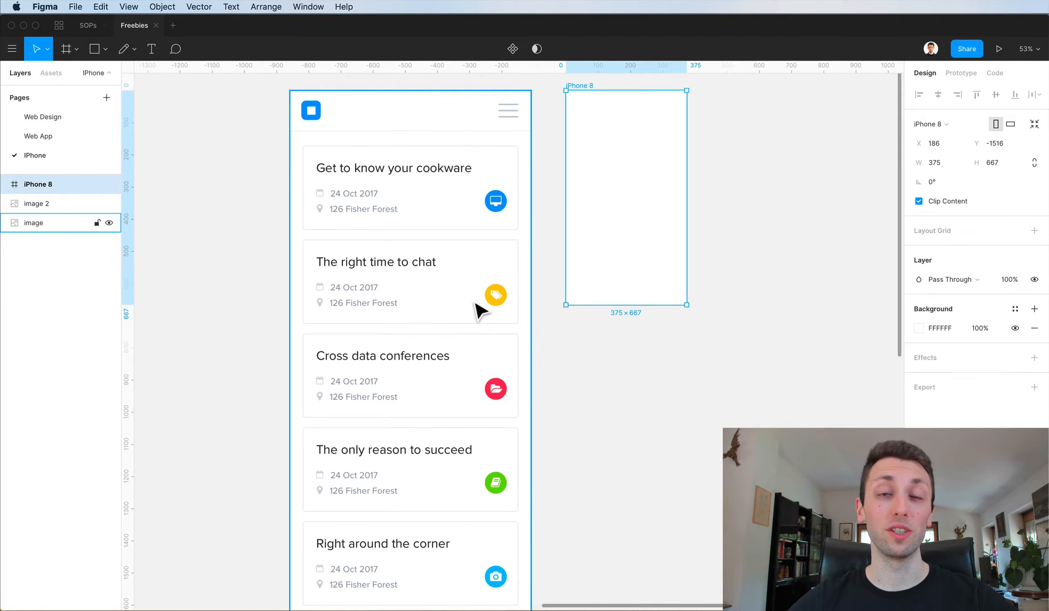
scroll(480, 310, down, 2)
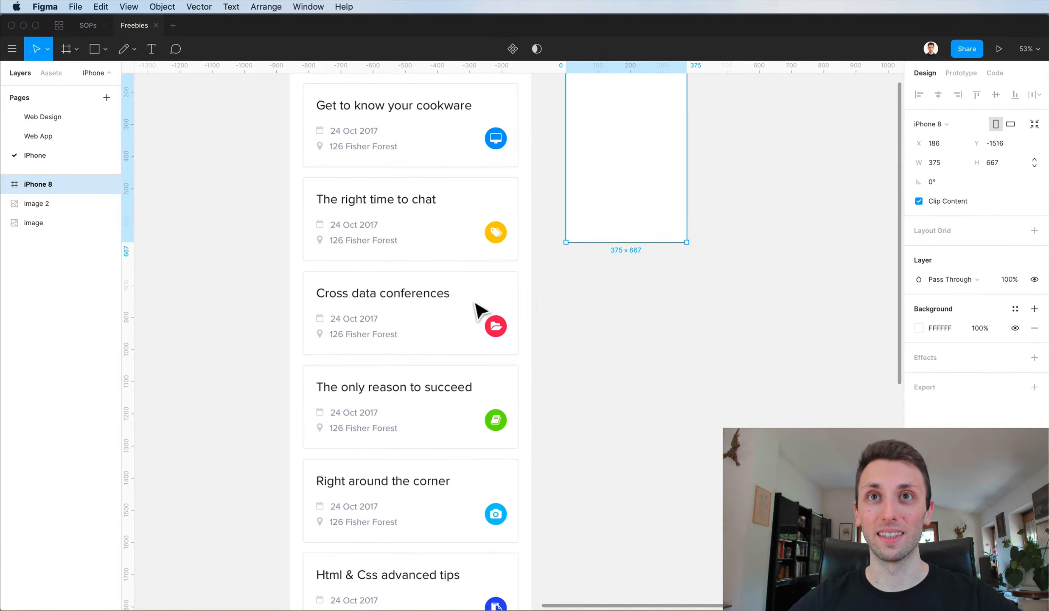
scroll(536, 311, down, 3)
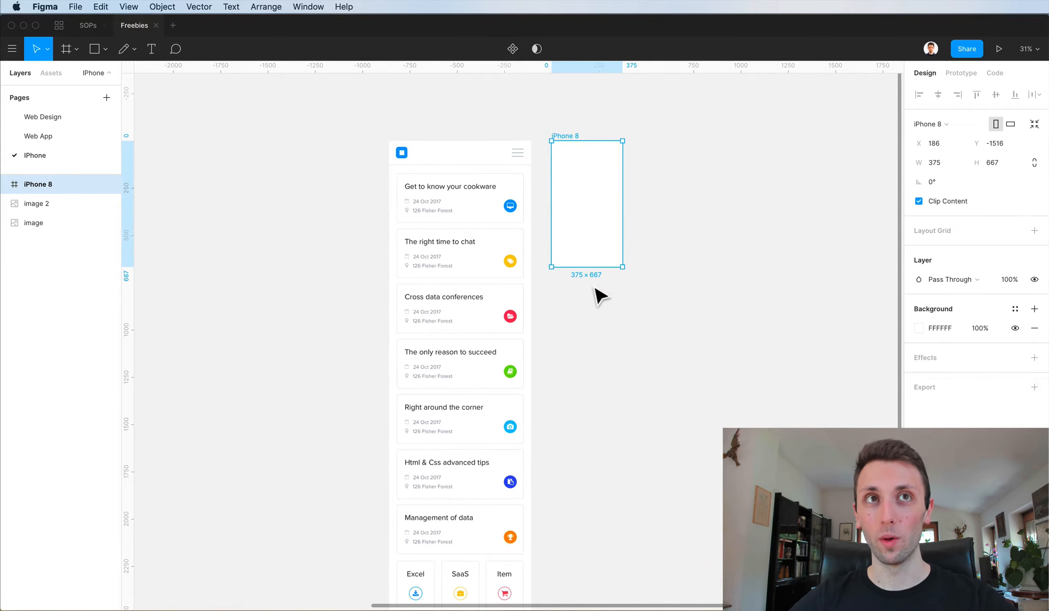
drag(588, 278, 592, 471)
Scale the mockup image proportionally to a width of 375, matching the width of the iPhone 8 frame.
scroll(595, 483, up, 5)
click(460, 283)
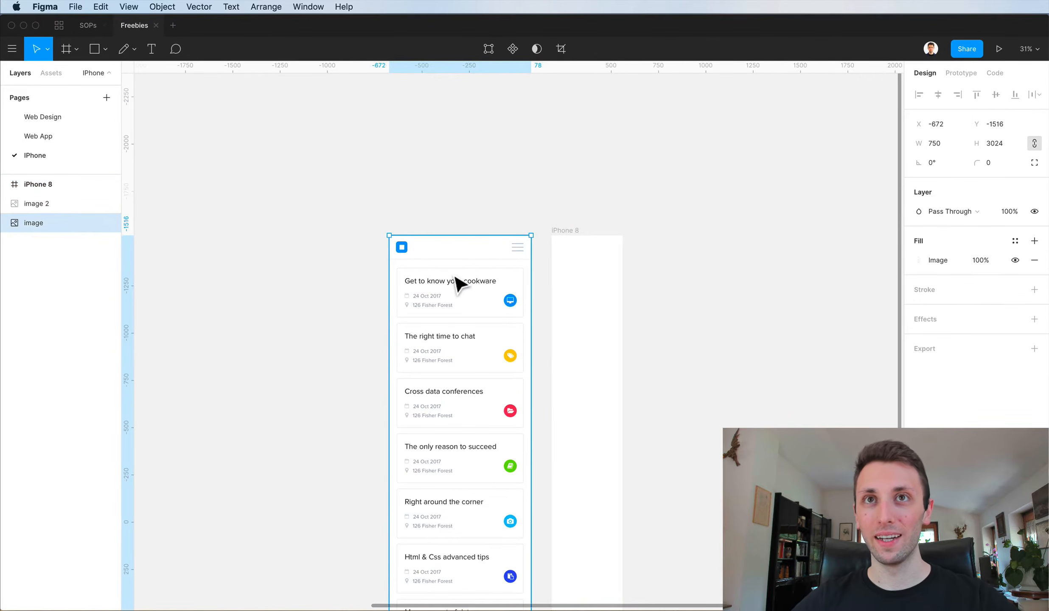
scroll(543, 236, up, 3)
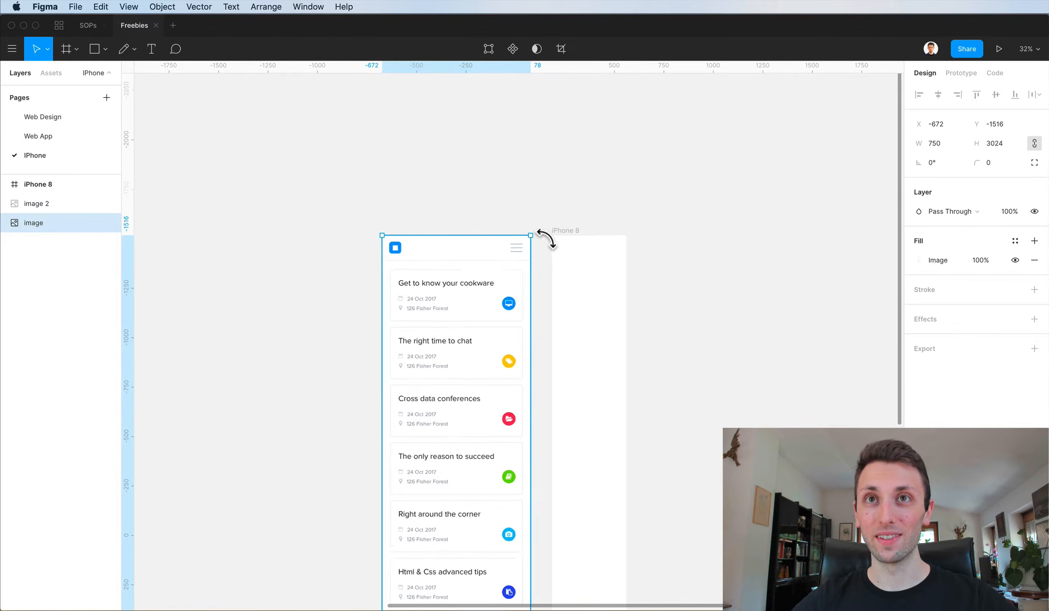
click(568, 240)
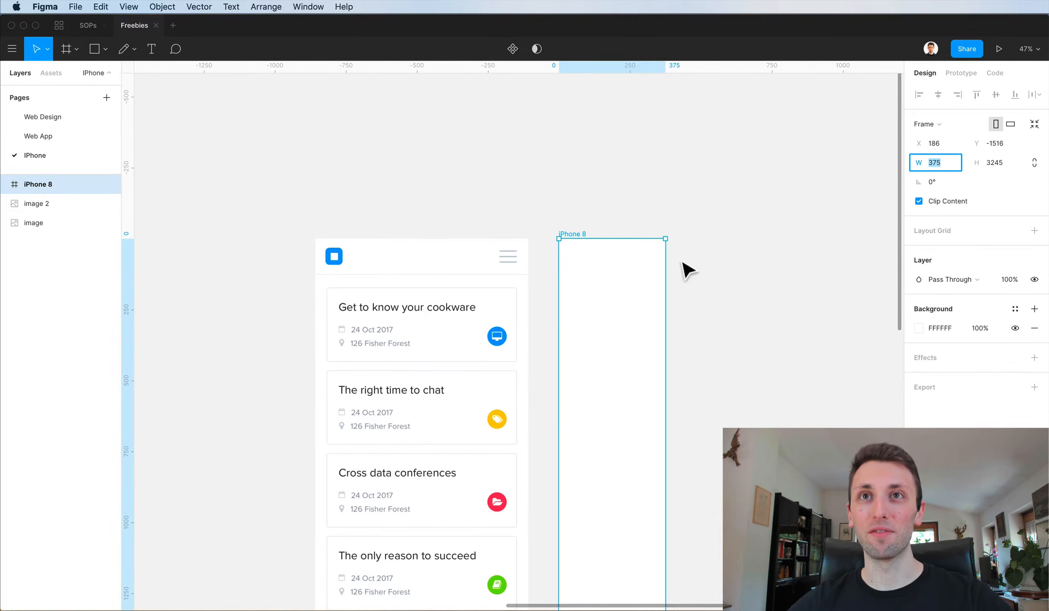
click(389, 297)
click(951, 148)
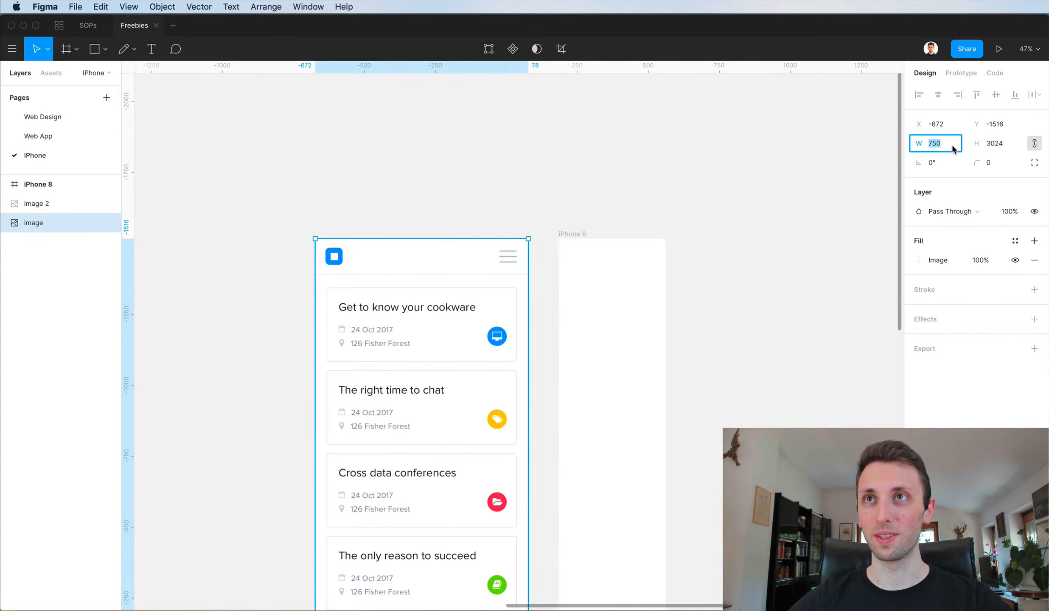
text(375)
key(Return)
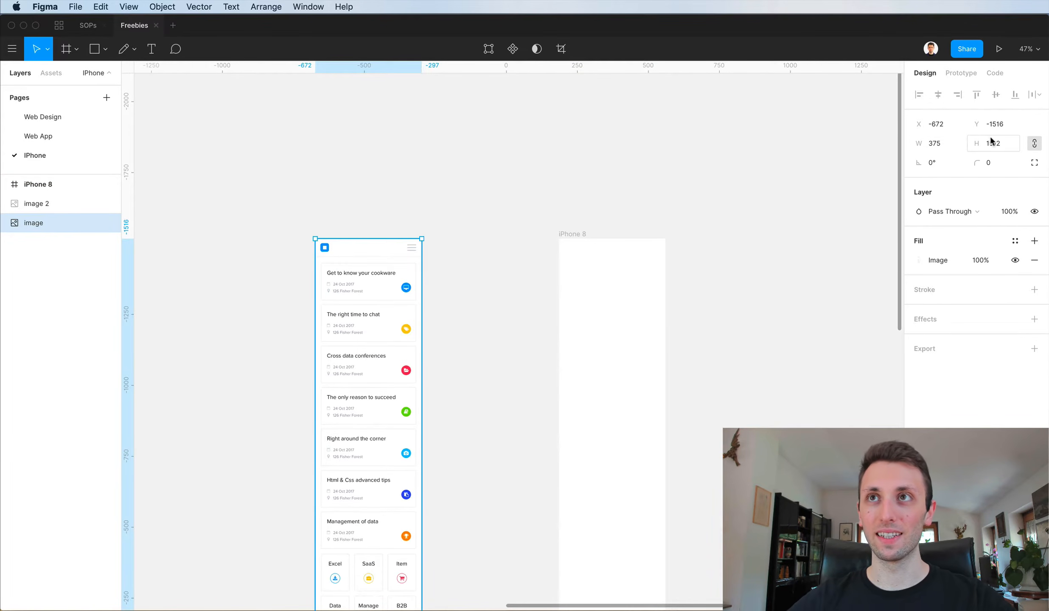
Move the resized mockup image closer to the iPhone 8 frame, placing it at X -254.
click(488, 314)
drag(348, 283, 466, 284)
scroll(587, 221, up, 5)
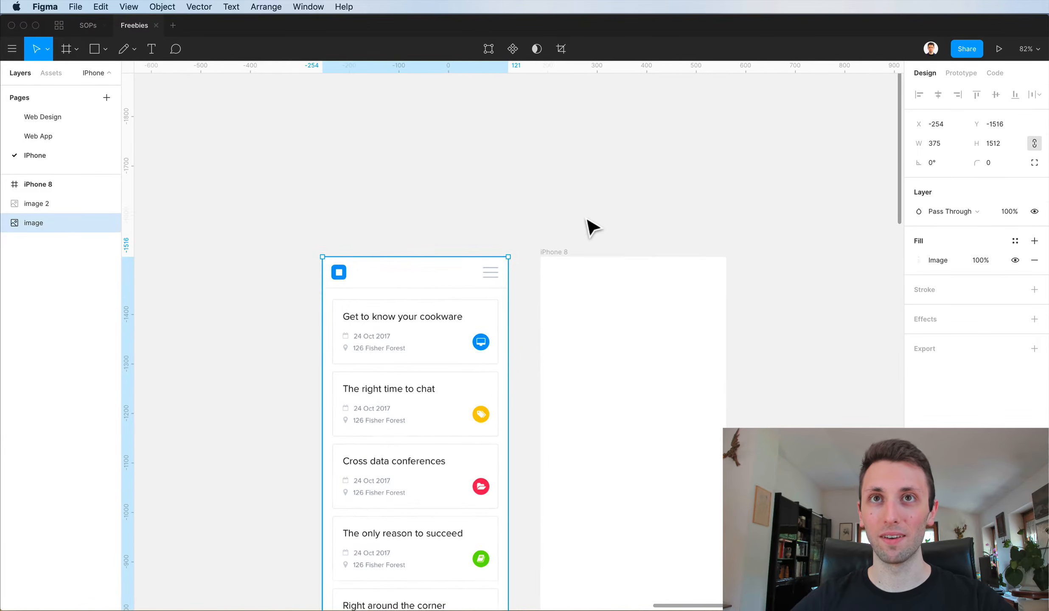
click(587, 219)
scroll(592, 227, up, 5)
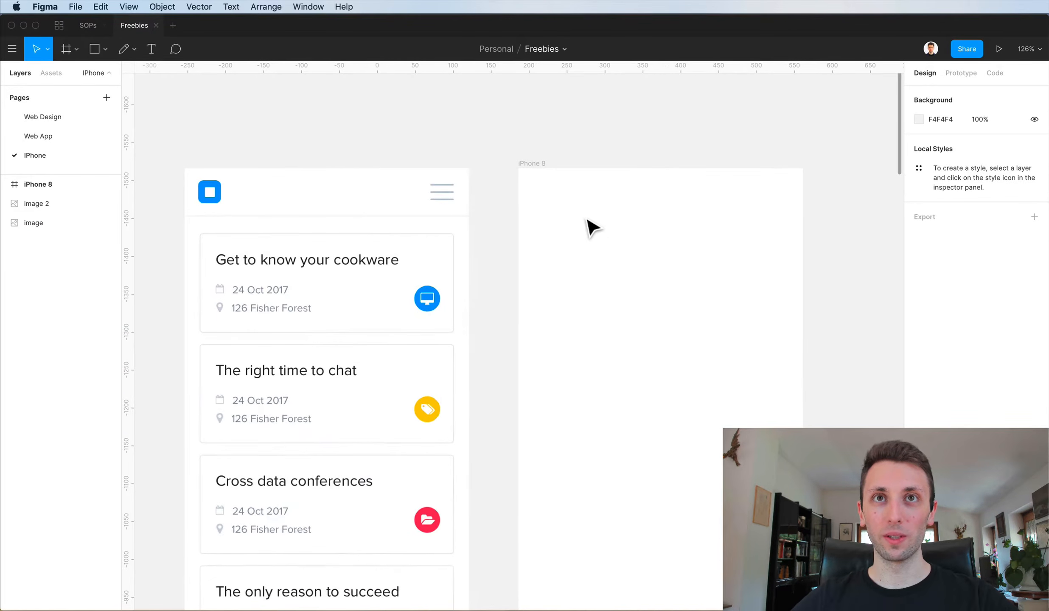
scroll(592, 227, down, 2)
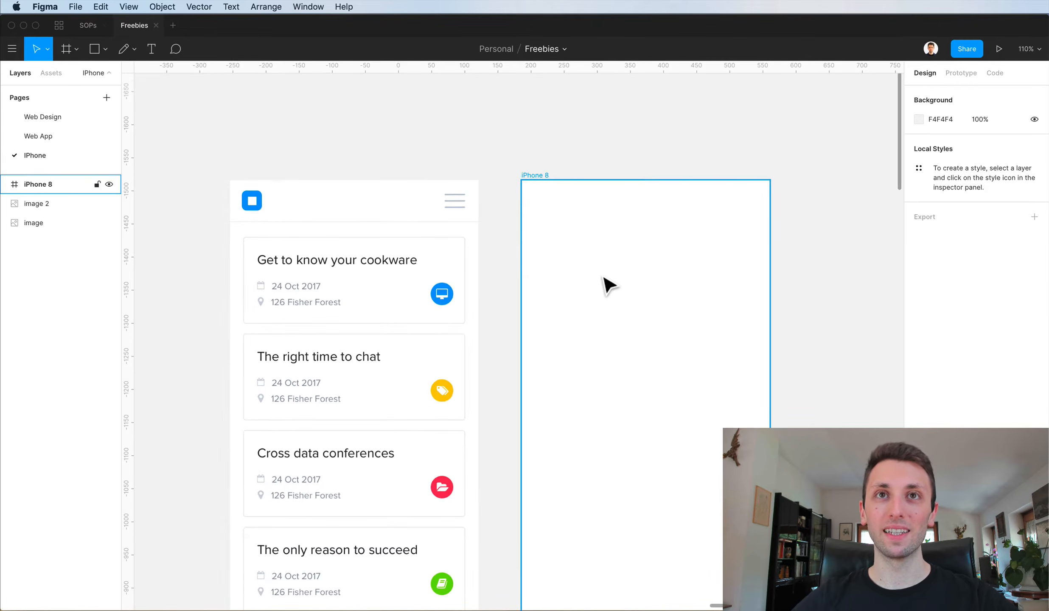
scroll(627, 146, left, 1)
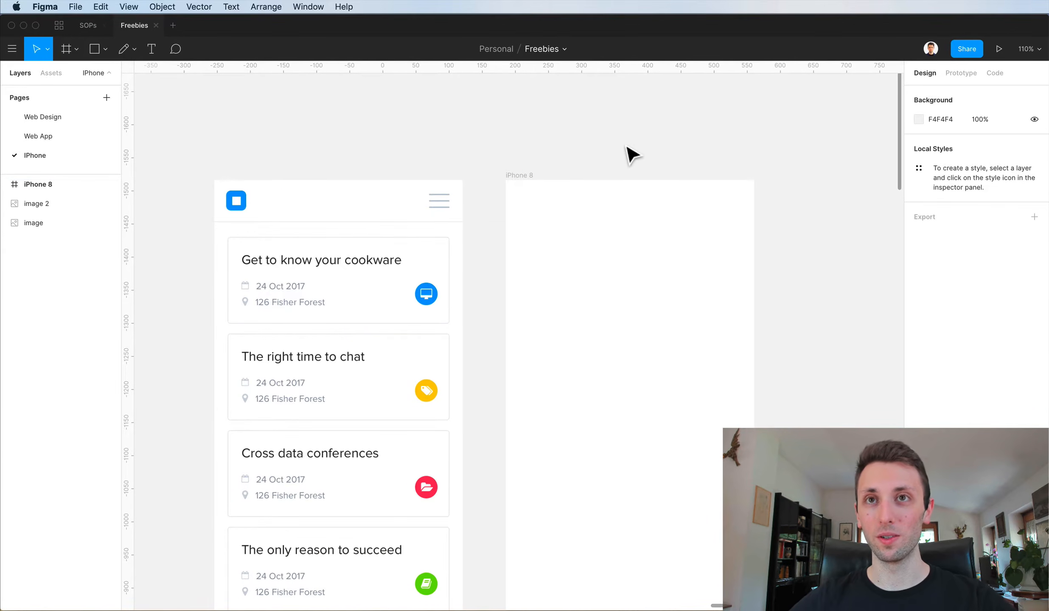
Switch to IconJar and place its window over the empty iPhone 8 frame, ready for an icon search.
key(super+space)
text(icon)
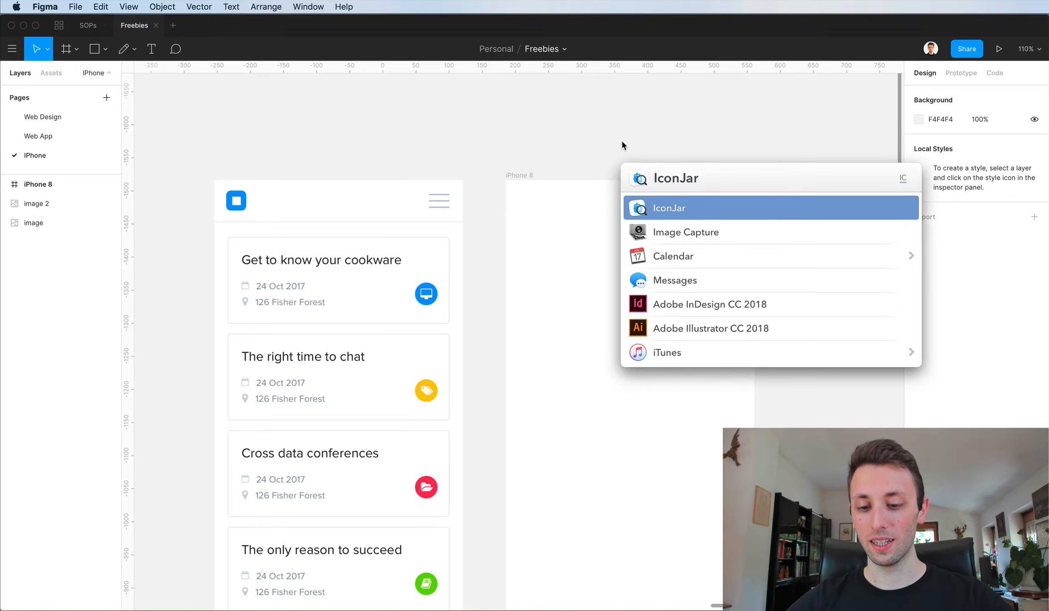
key(Return)
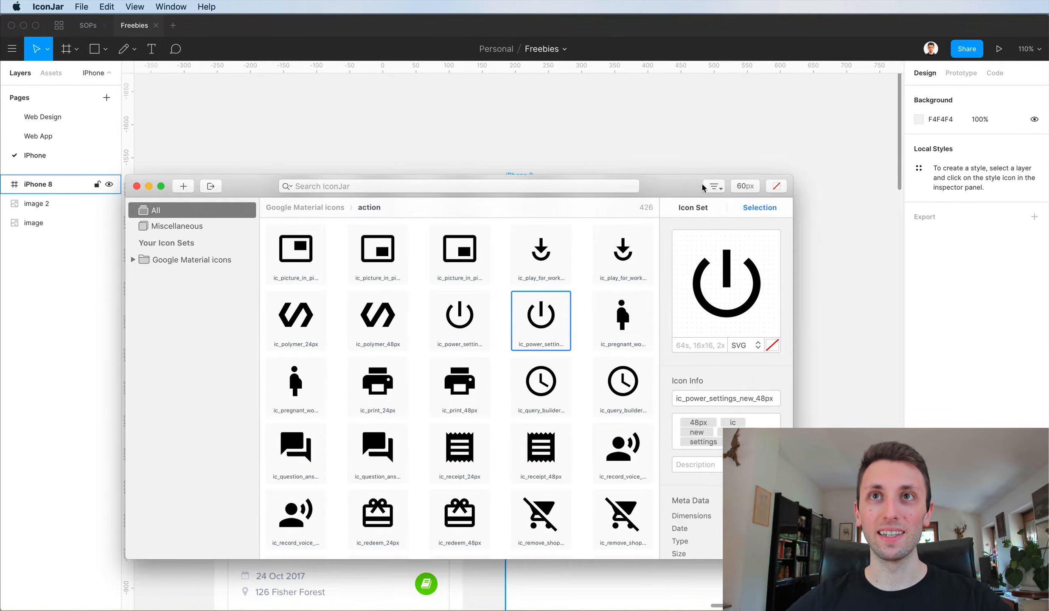
drag(701, 182, 863, 203)
click(576, 201)
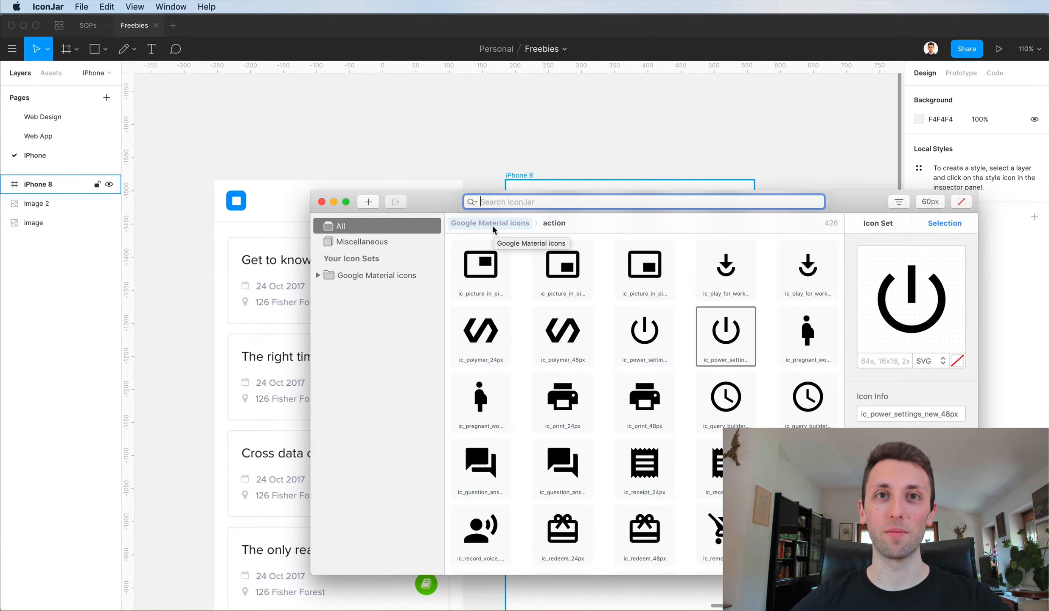
Switch to Chrome, search for iconjar in a new tab and open the IconJar website.
key(super+space)
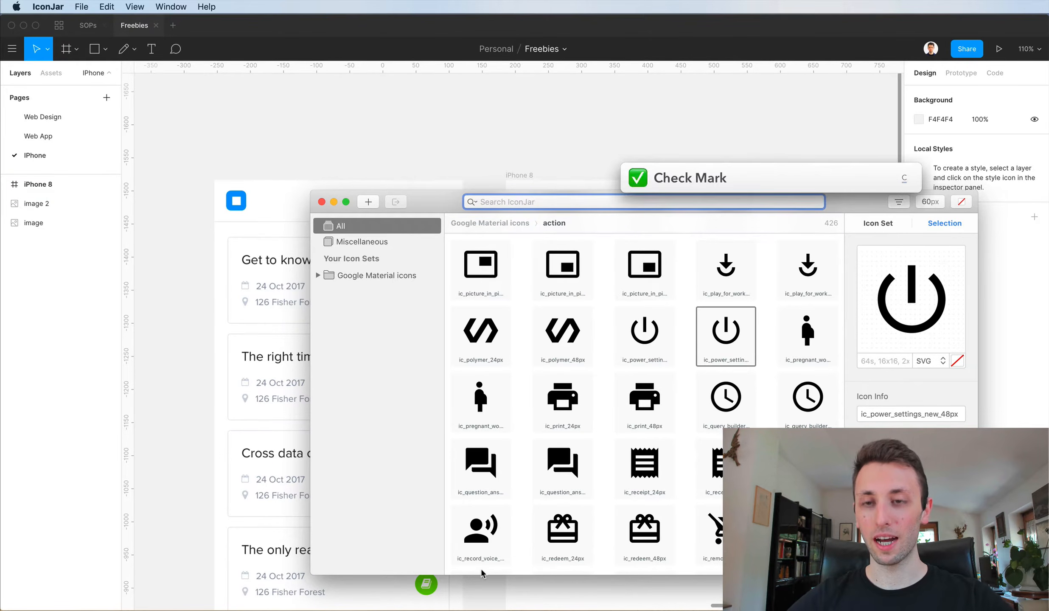
text(ch)
key(Return)
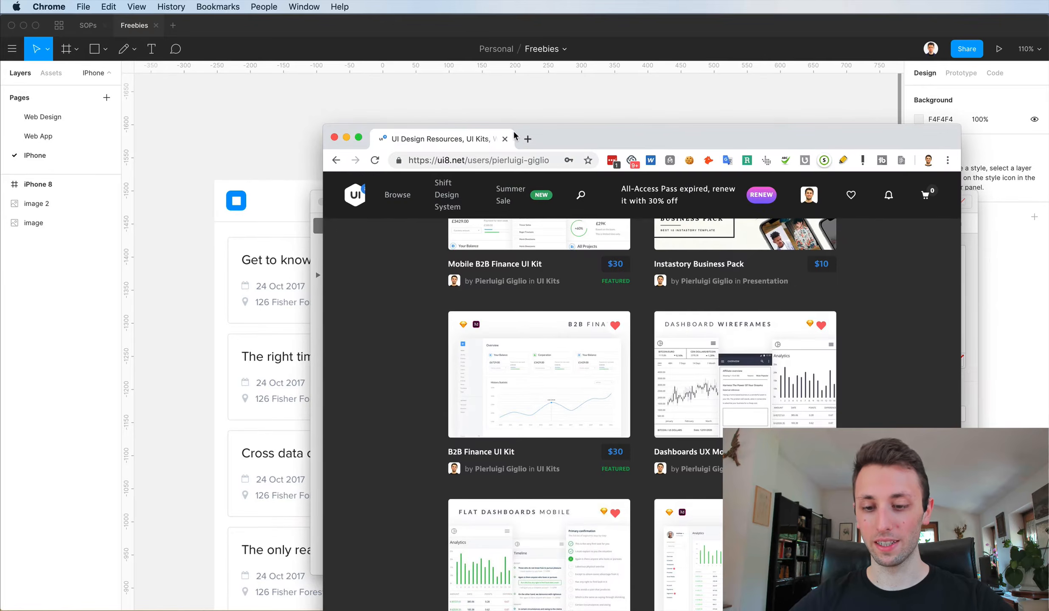
click(494, 120)
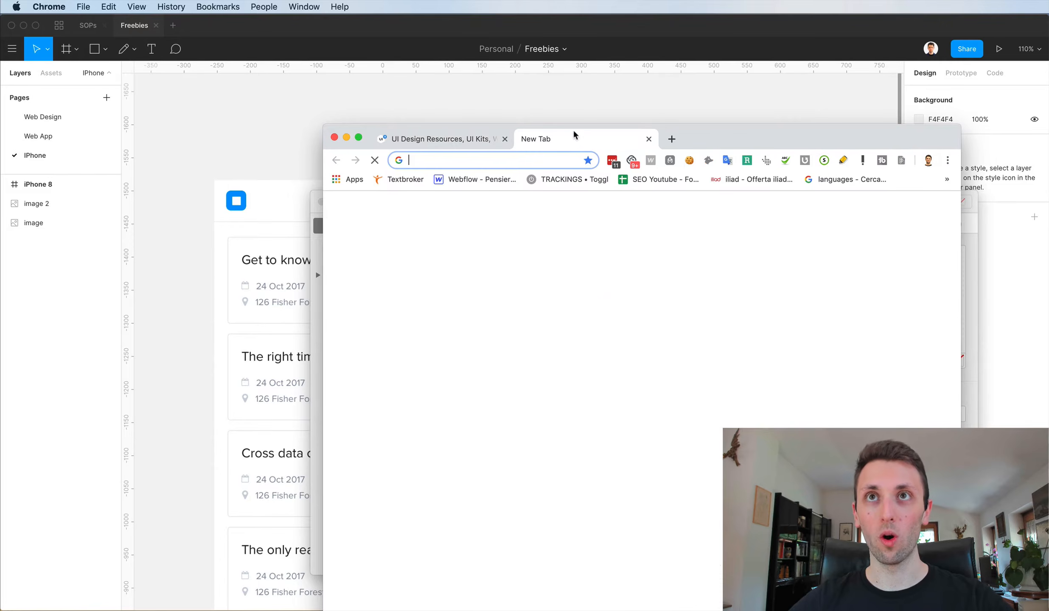
drag(664, 120, 622, 95)
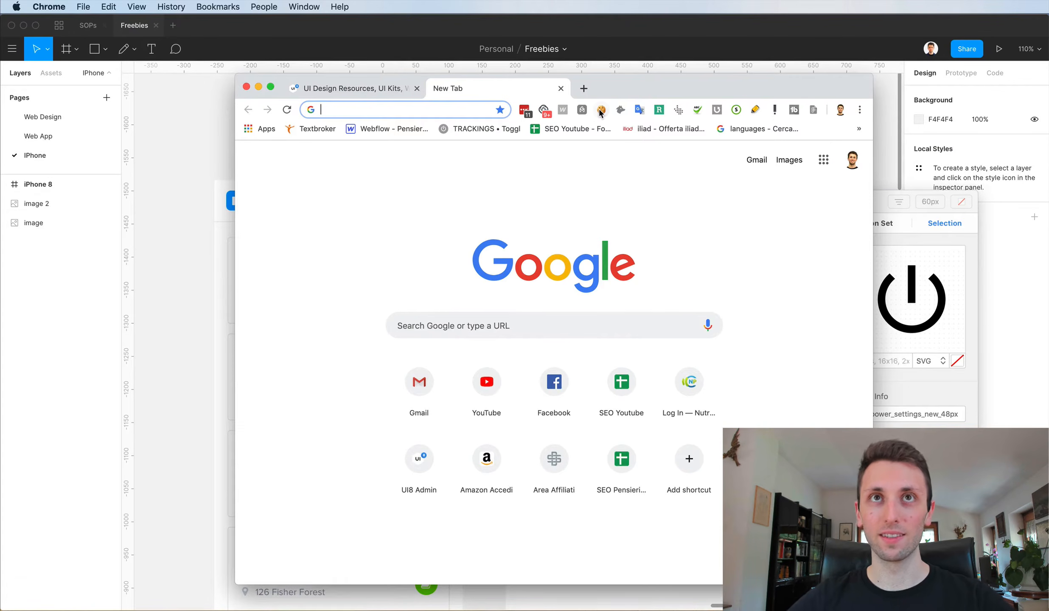
text(iconjar)
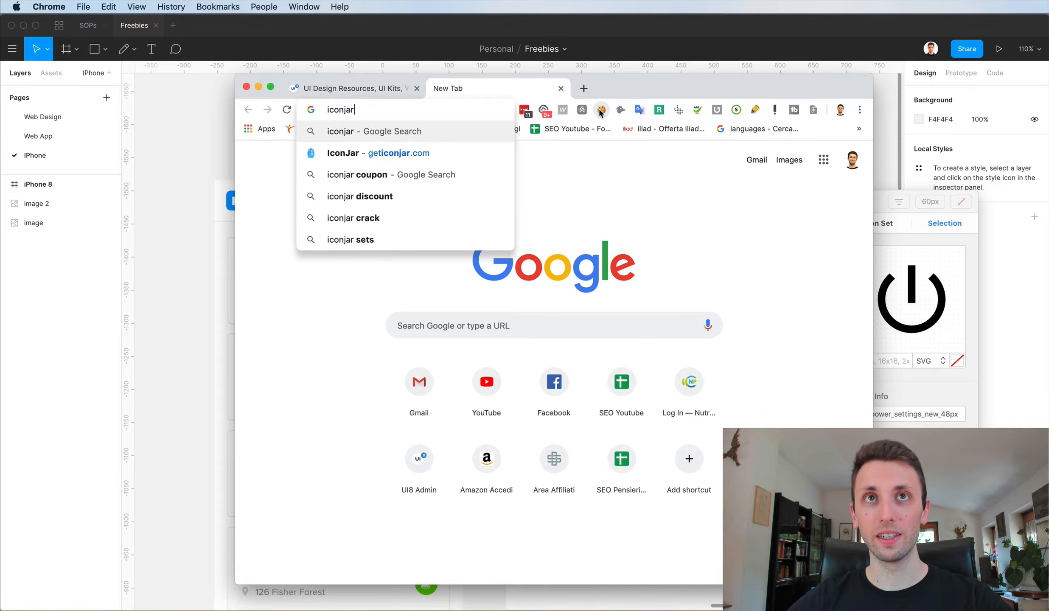
key(Return)
click(359, 234)
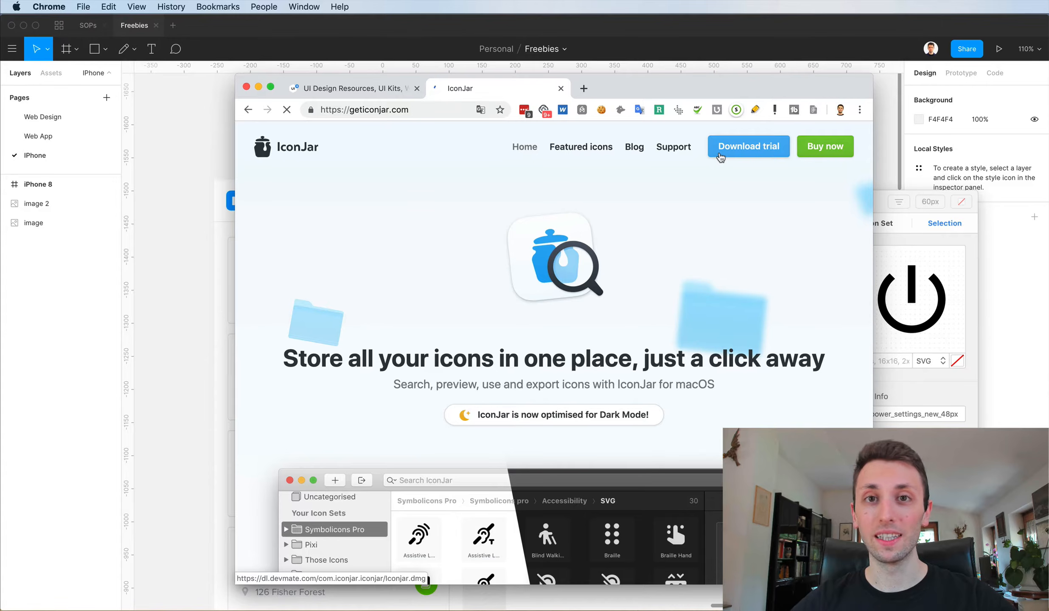
Download the IconJar trial from its website and dismiss the download message.
click(741, 161)
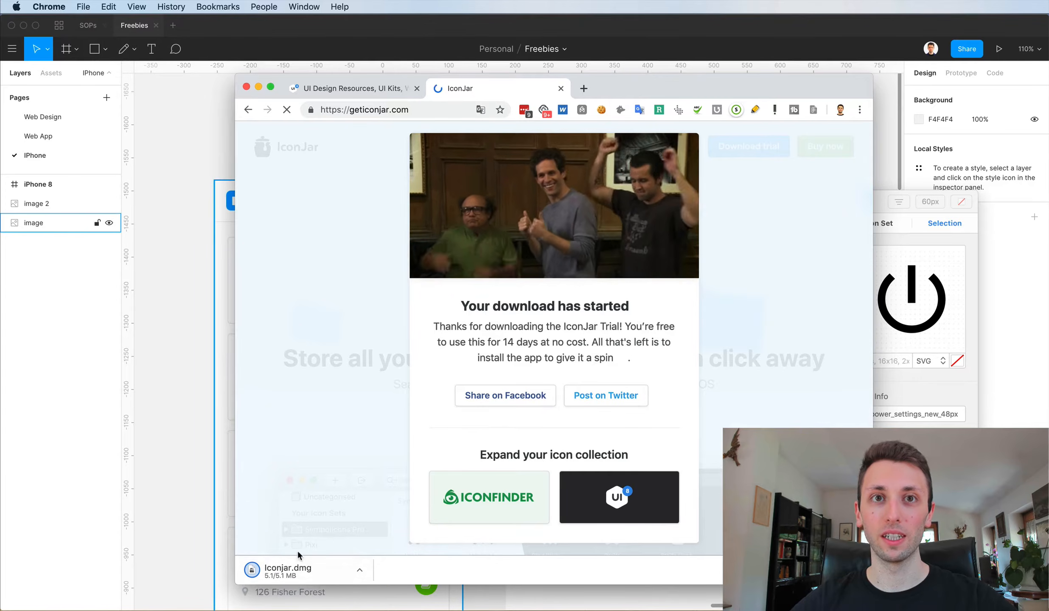
click(356, 421)
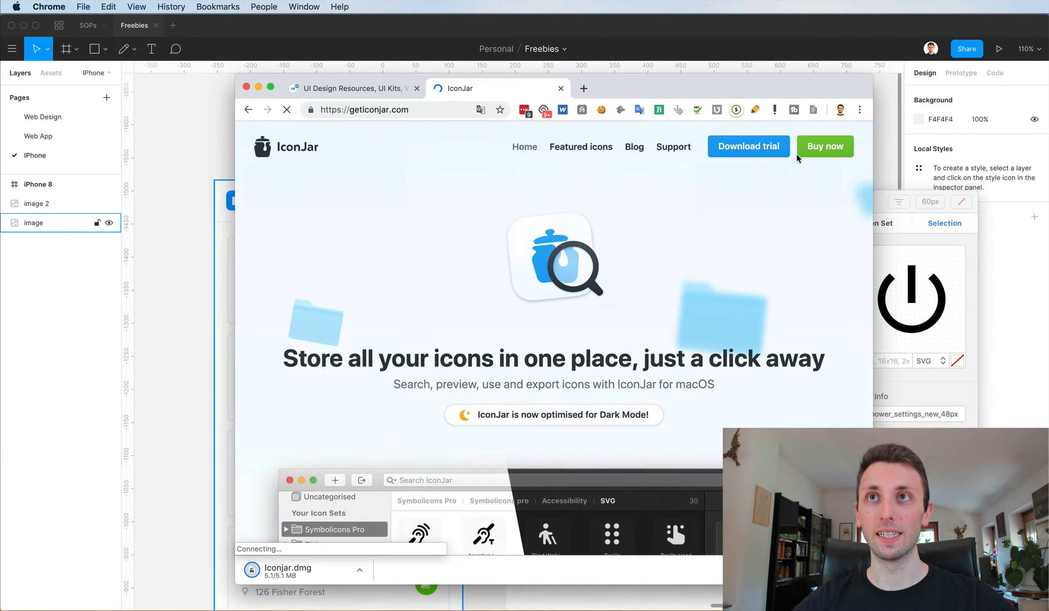
View the IconJar purchase page, then go back to the homepage and minimize the browser.
click(824, 151)
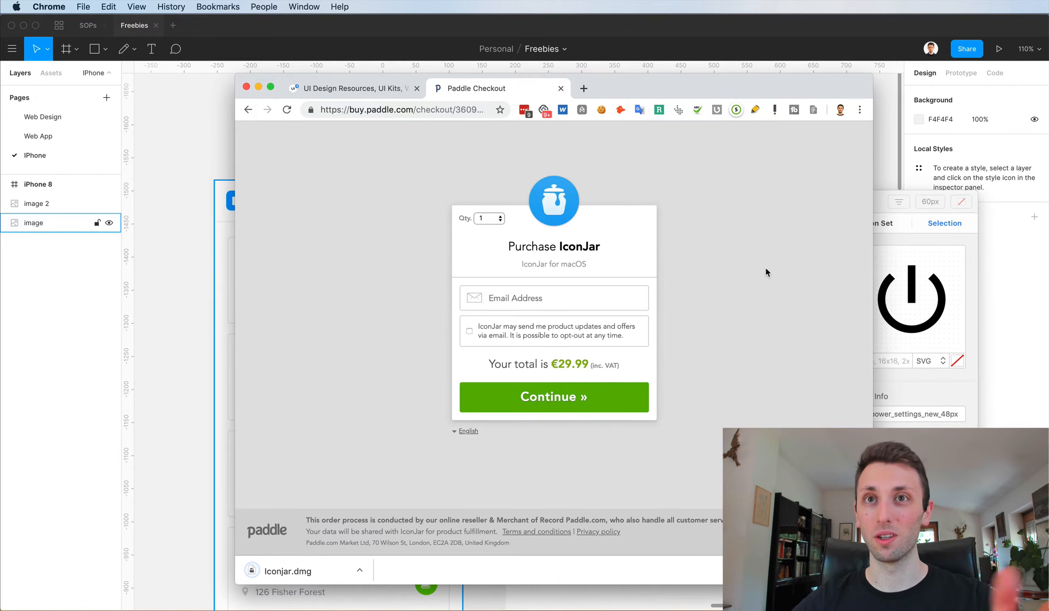
click(246, 110)
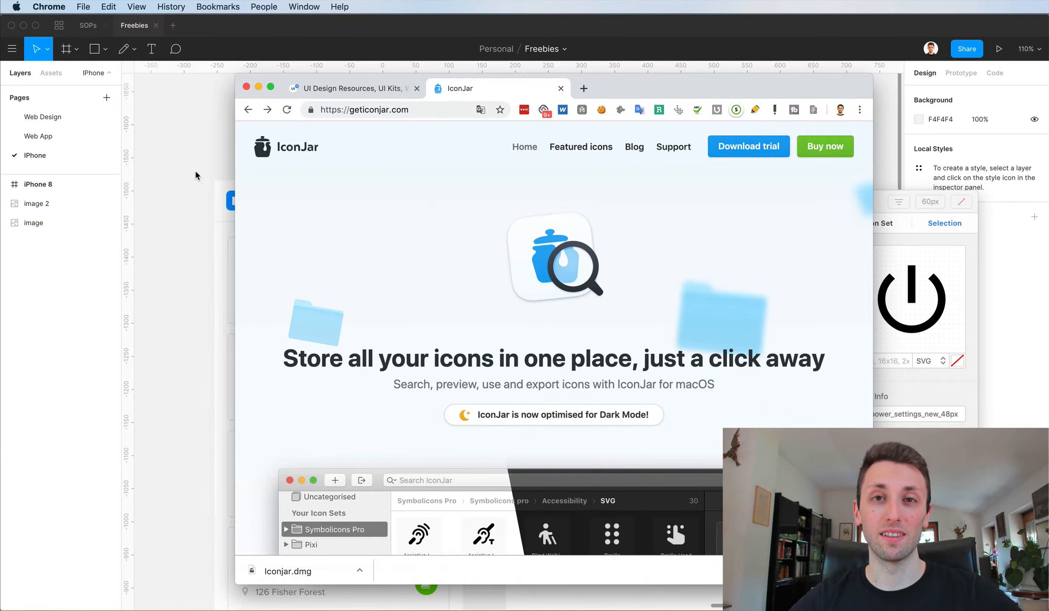
click(258, 87)
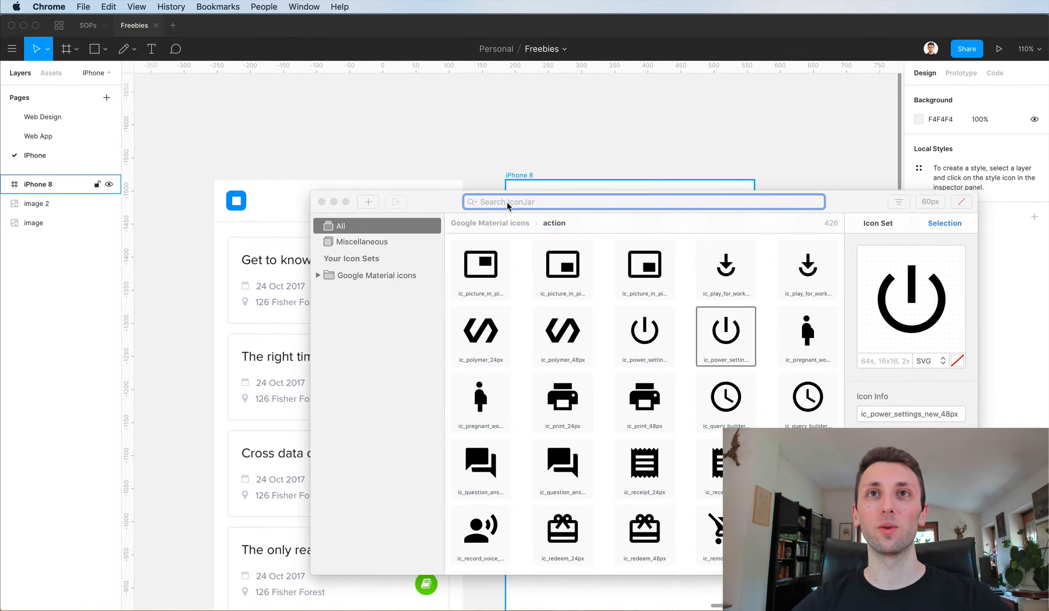
Search IconJar for "menu" and insert the ic_menu_18px icon near the upper-right corner of the iPhone 8 frame.
click(484, 203)
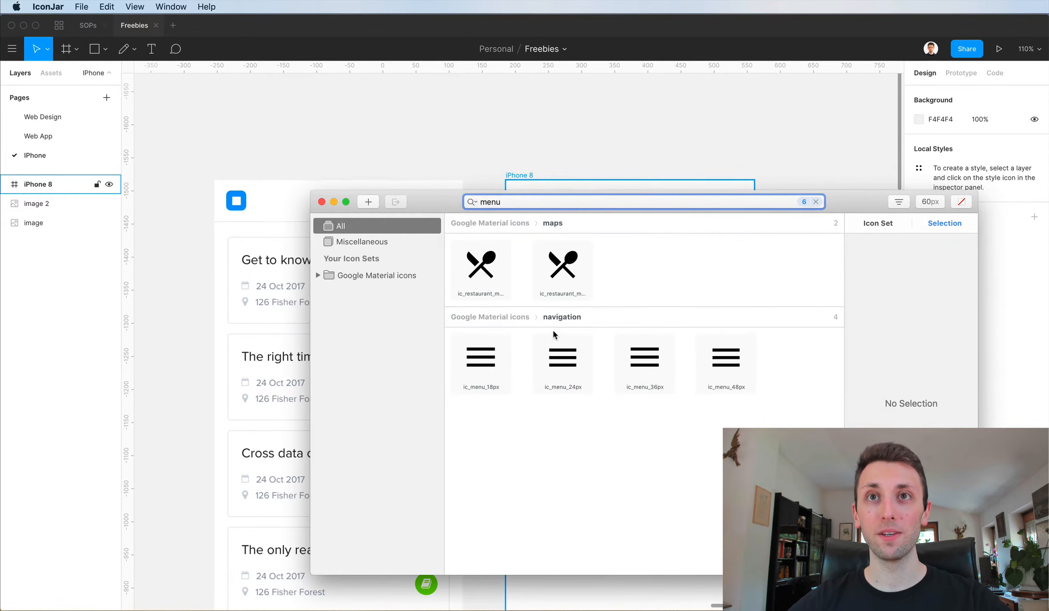
drag(866, 204, 822, 256)
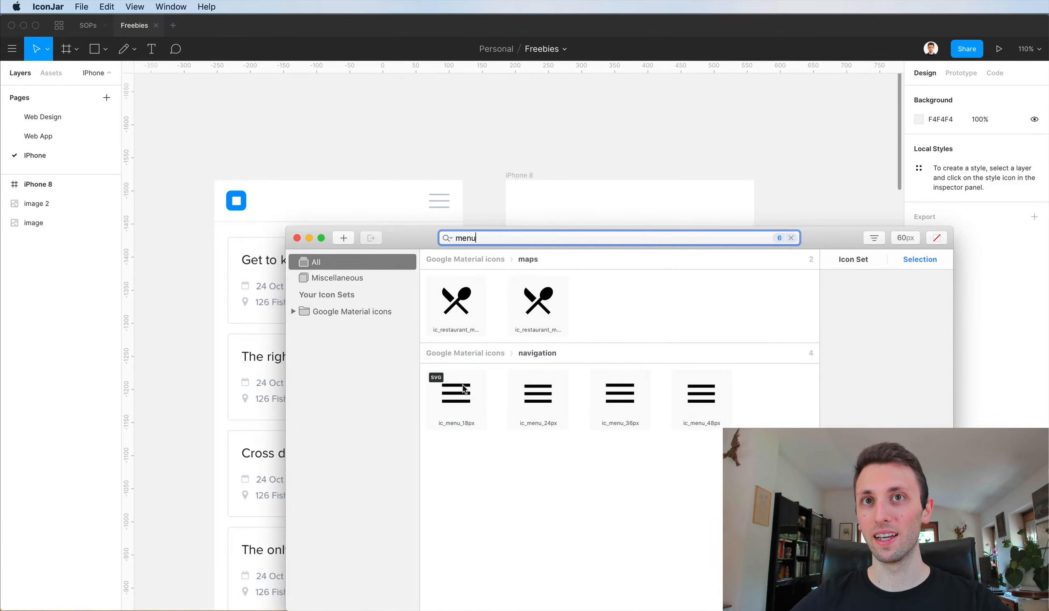
drag(458, 395, 713, 205)
click(723, 177)
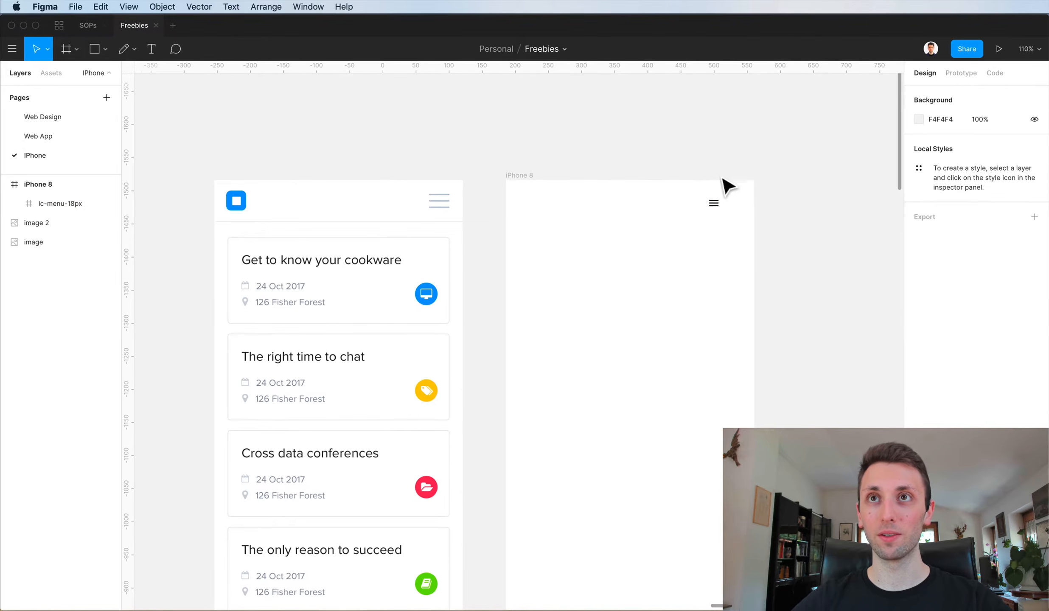
Scale the menu icon to 41 × 41 near the frame's upper-right corner and ungroup it into its vectors.
scroll(719, 195, up, 2)
scroll(721, 237, up, 2)
scroll(719, 271, up, 3)
click(715, 280)
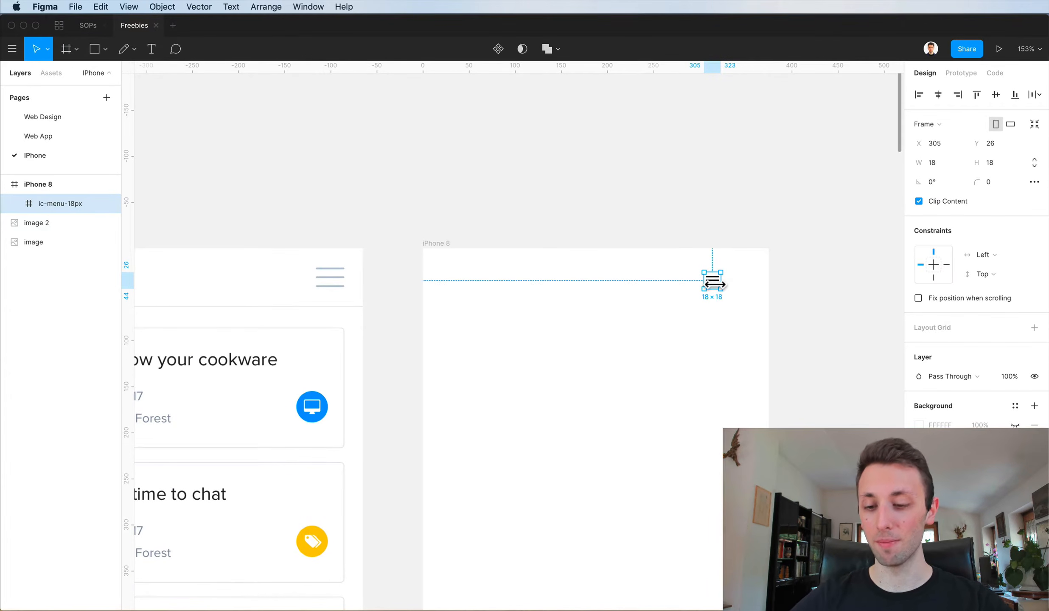
drag(713, 284, 733, 293)
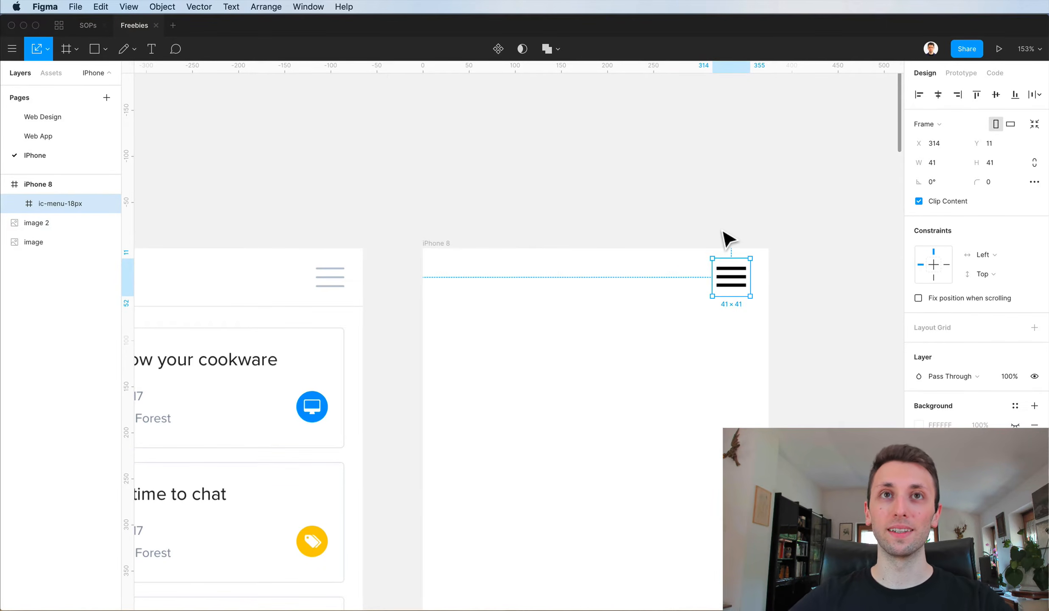
key(super+shift+g)
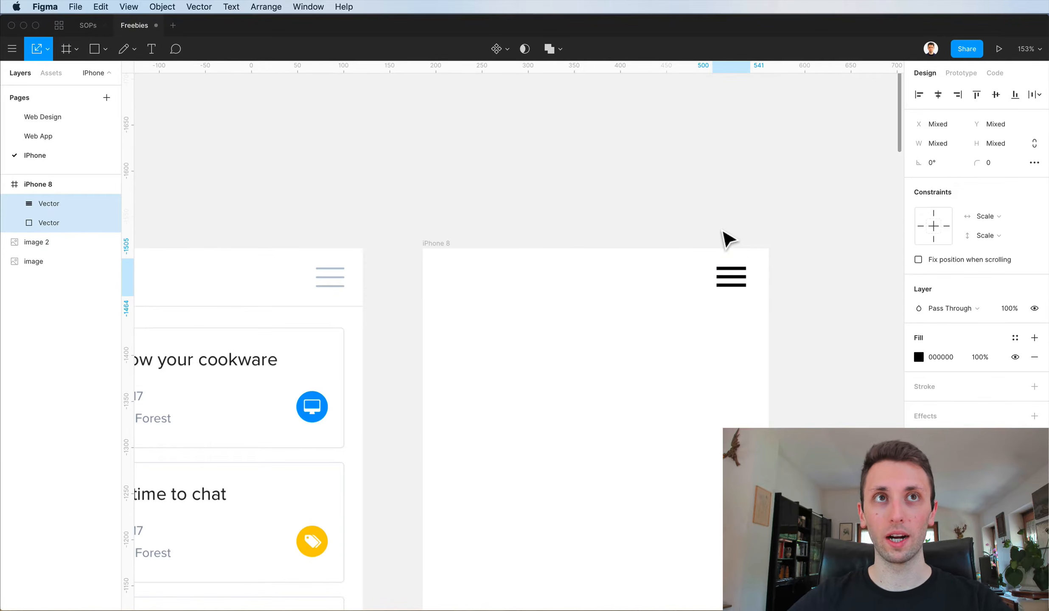
Delete the menu icon's empty background vector and fill the remaining one with B8C3D2, sampled from the reference's menu icon.
click(71, 229)
key(Delete)
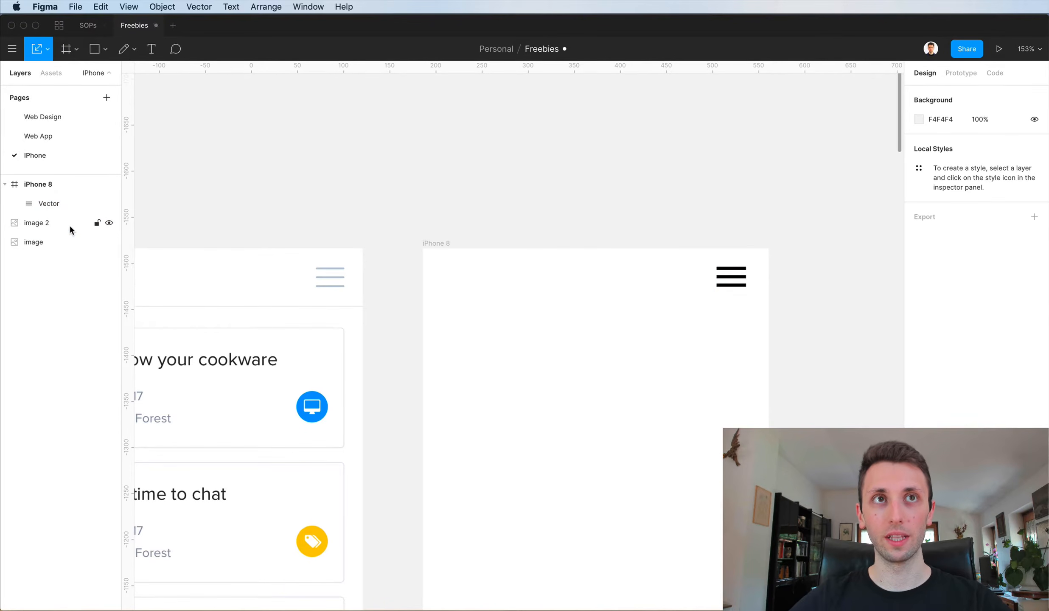
click(56, 207)
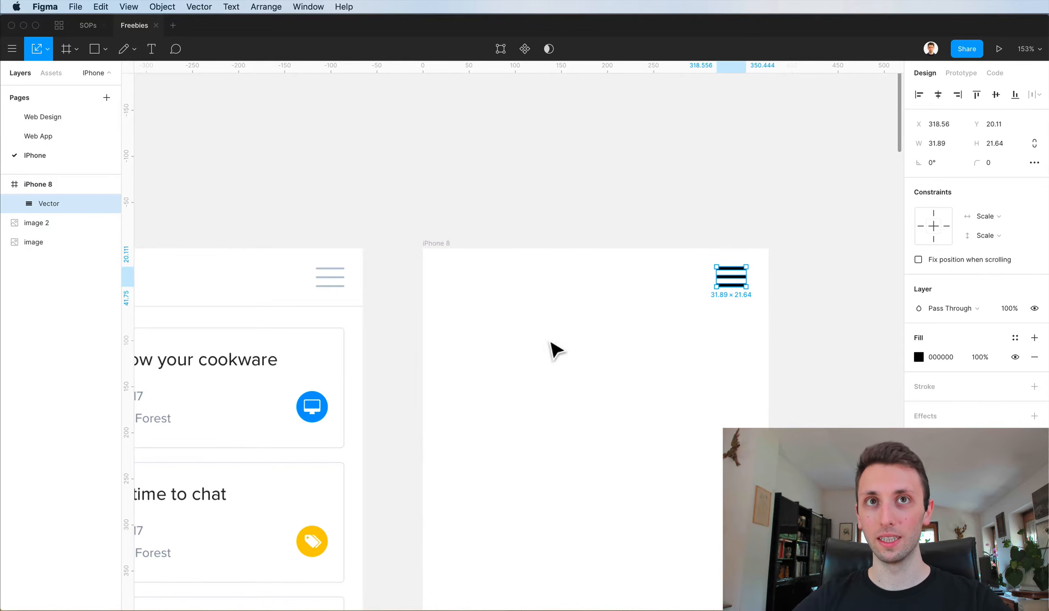
click(918, 358)
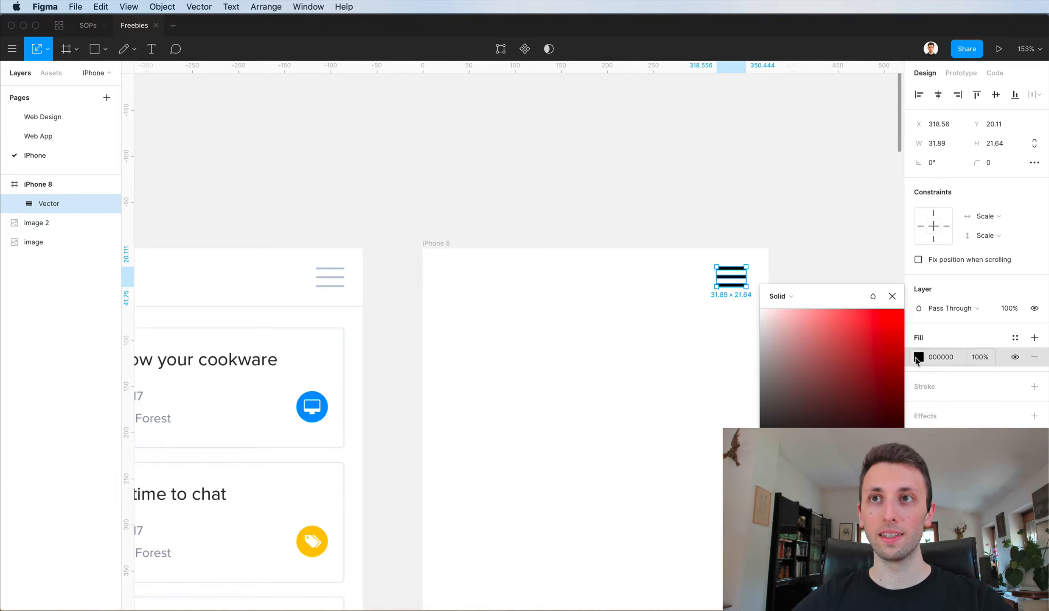
key(i)
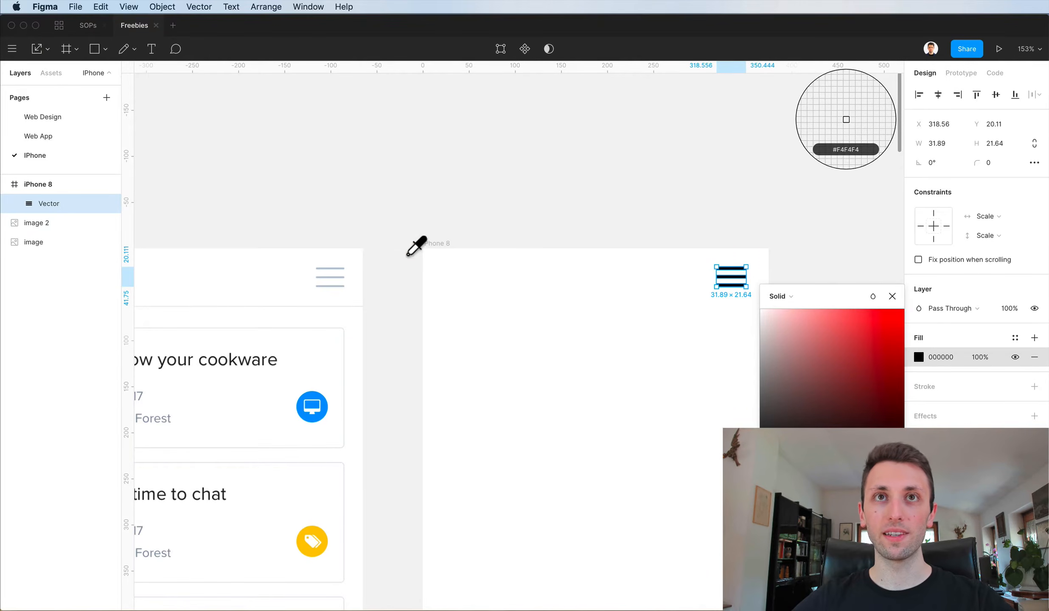
click(337, 284)
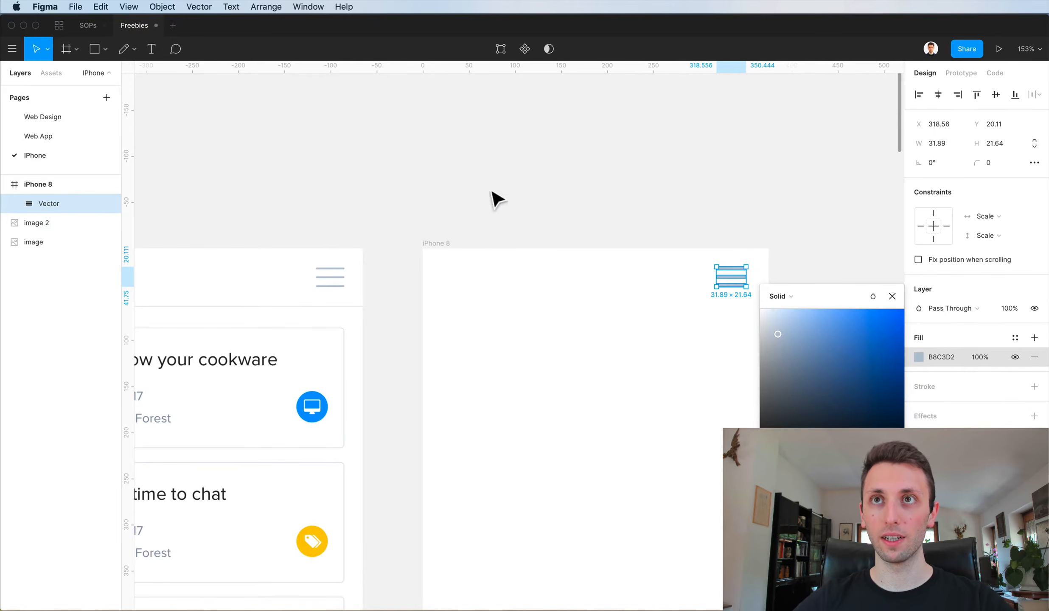
click(561, 233)
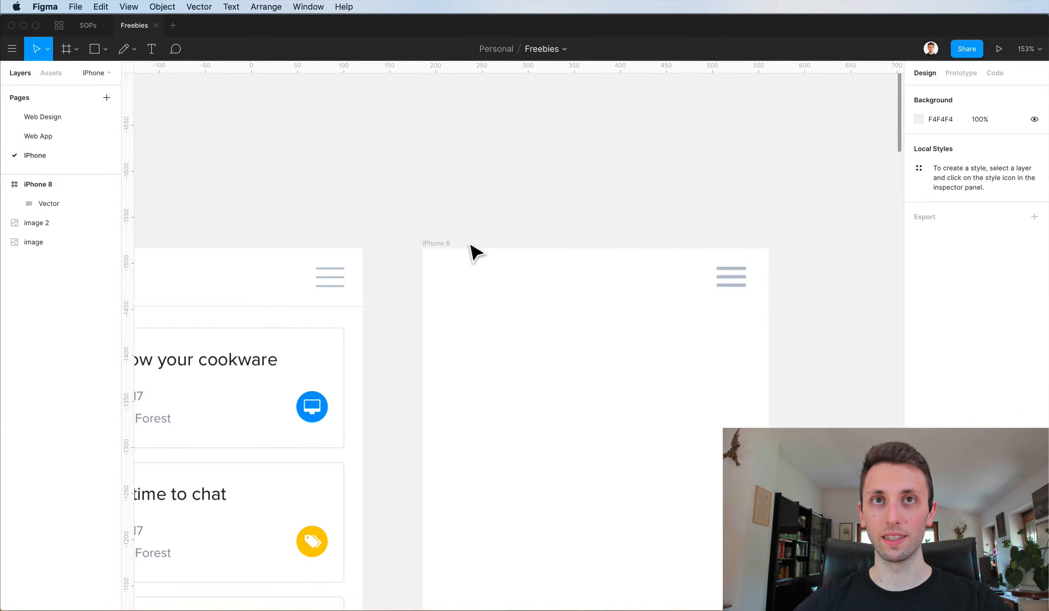
Scale the menu icon down to about 27.44 × 18.62 in the iPhone 8 frame's header.
scroll(470, 245, down, 3)
click(671, 273)
scroll(673, 277, up, 4)
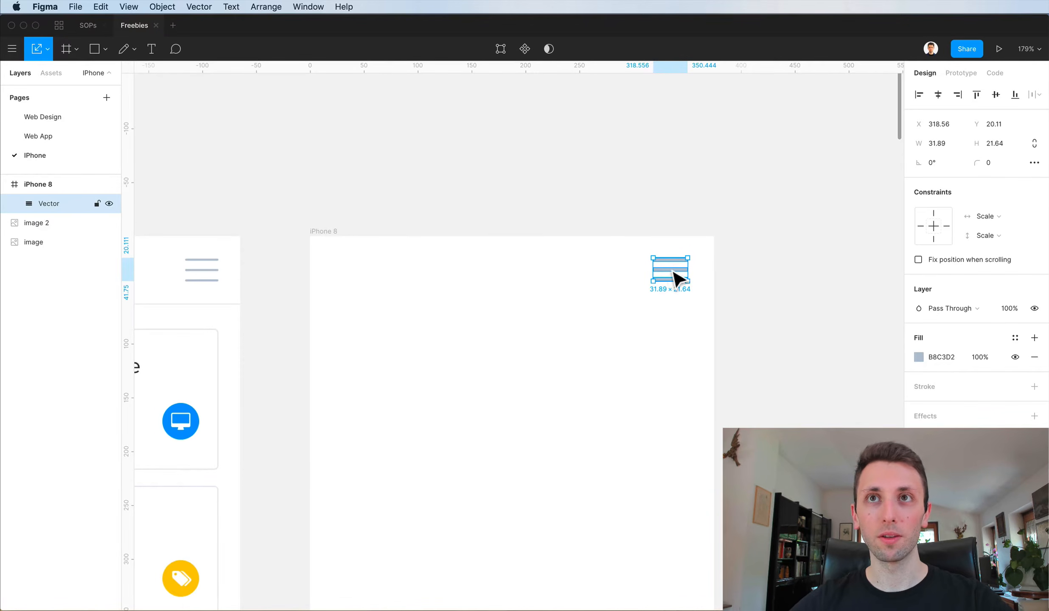
drag(661, 275, 665, 274)
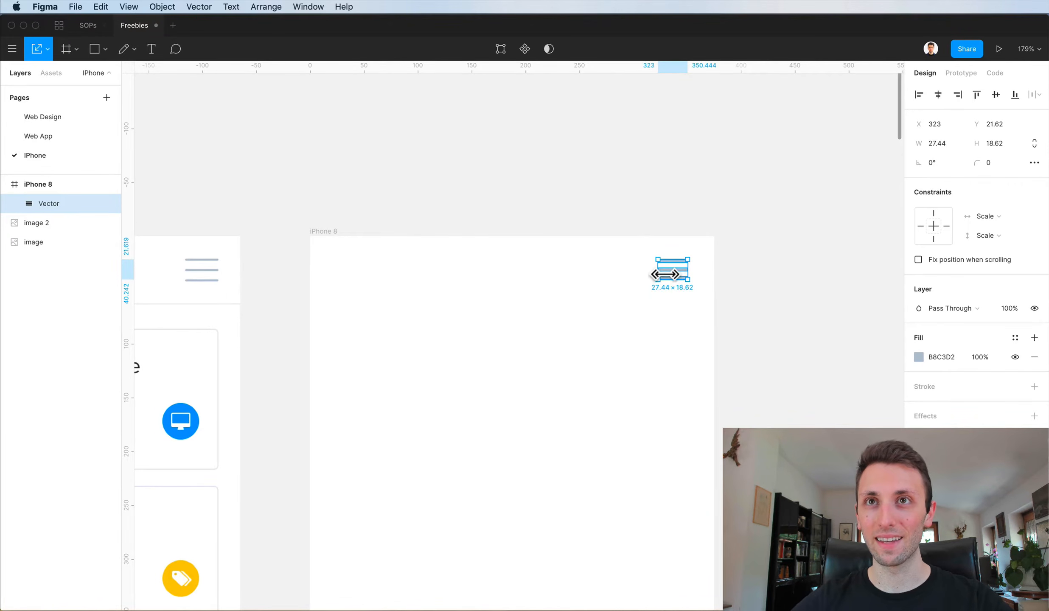
click(685, 222)
Draw a horizontal divider line 375 wide across the iPhone 8 frame below the menu icon, at Y 62.
scroll(686, 220, left, 3)
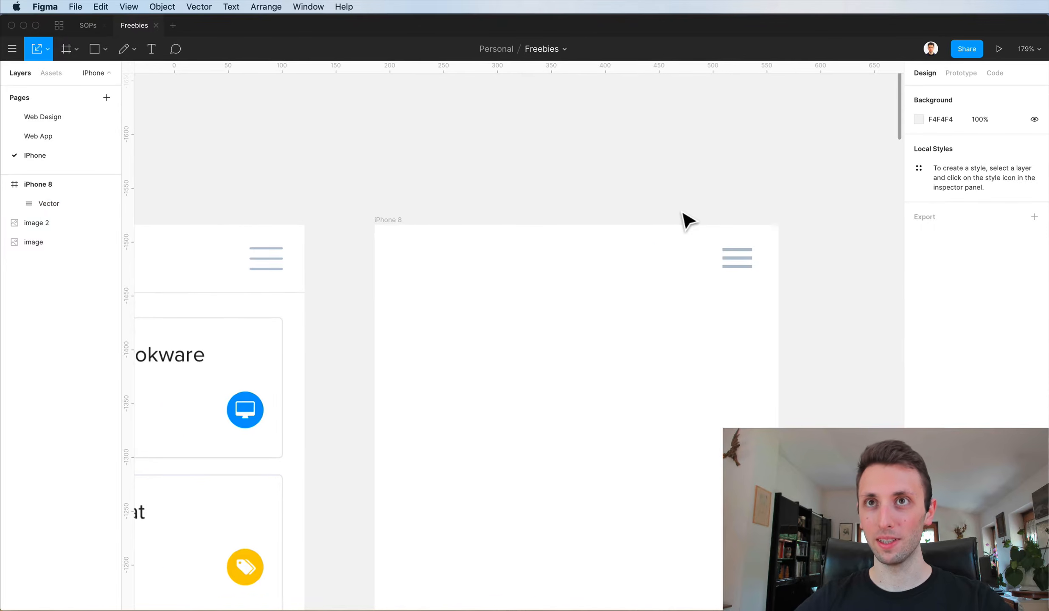
scroll(687, 220, down, 4)
scroll(683, 218, left, 2)
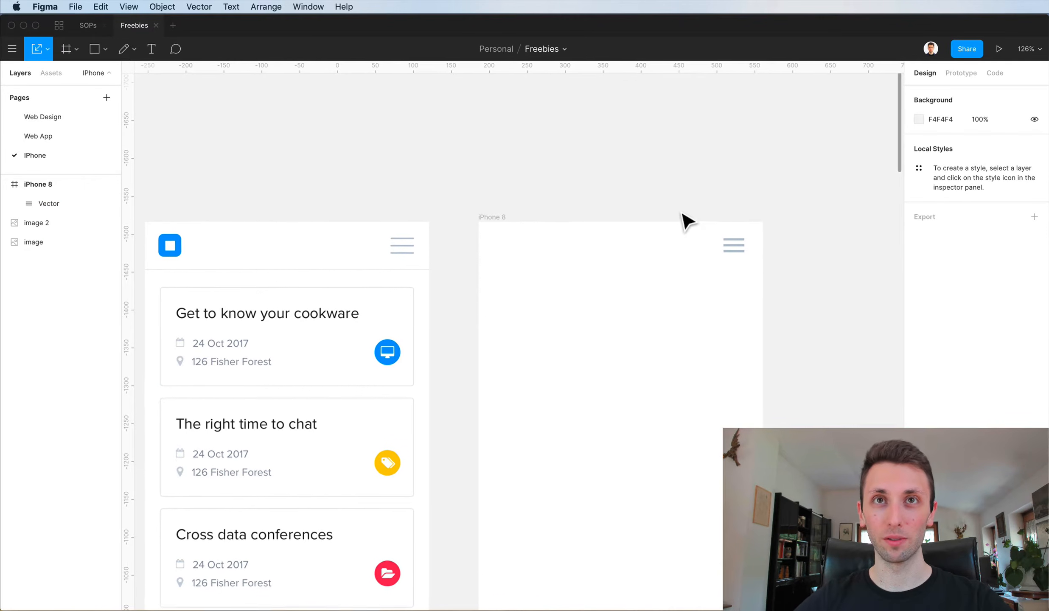
click(392, 246)
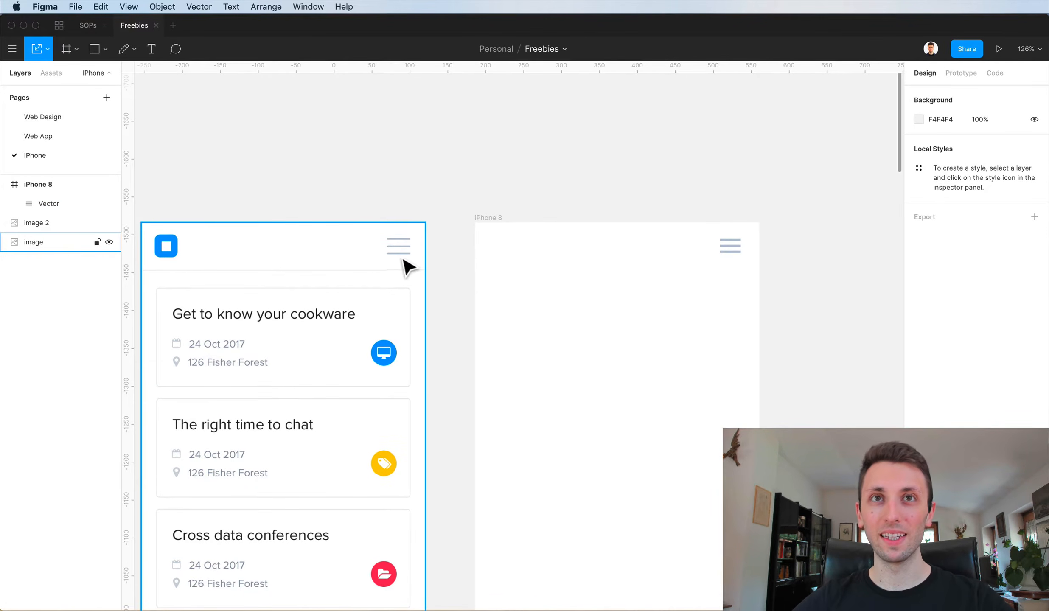
scroll(407, 265, left, 1)
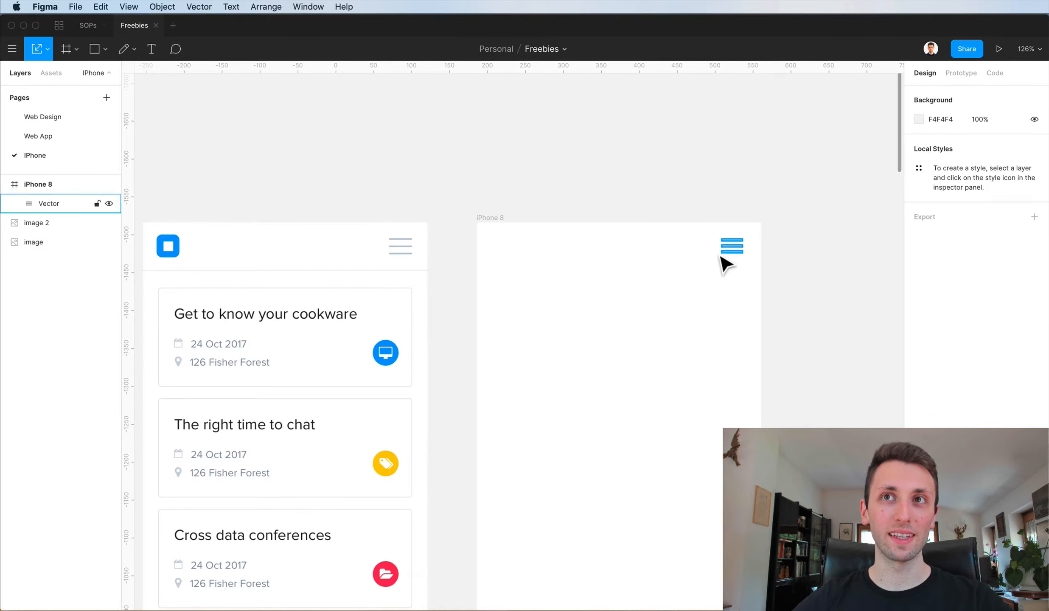
scroll(721, 263, left, 1)
key(l)
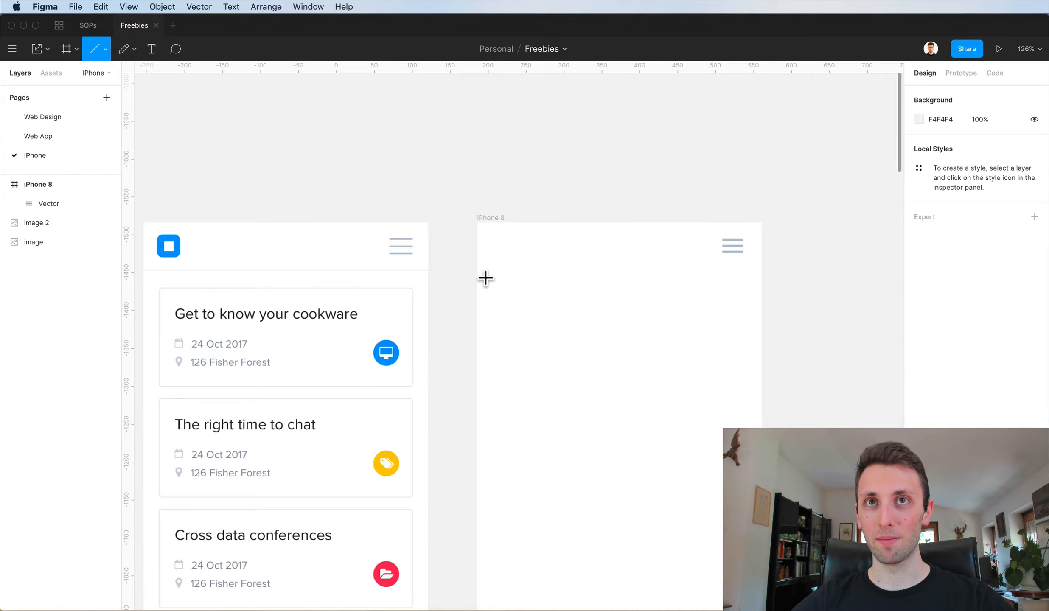
drag(477, 269, 761, 268)
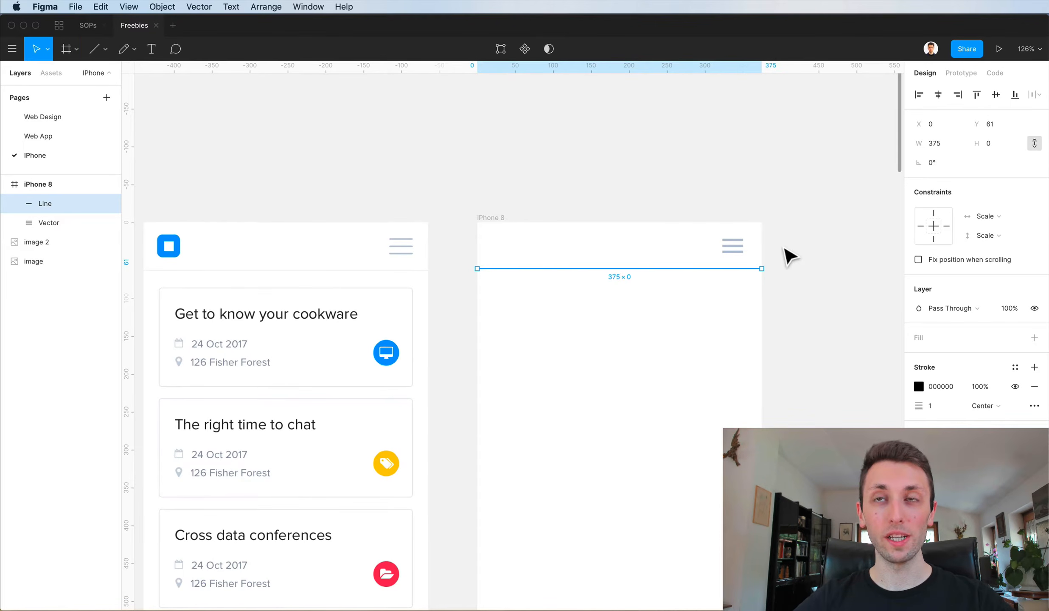
scroll(785, 251, up, 3)
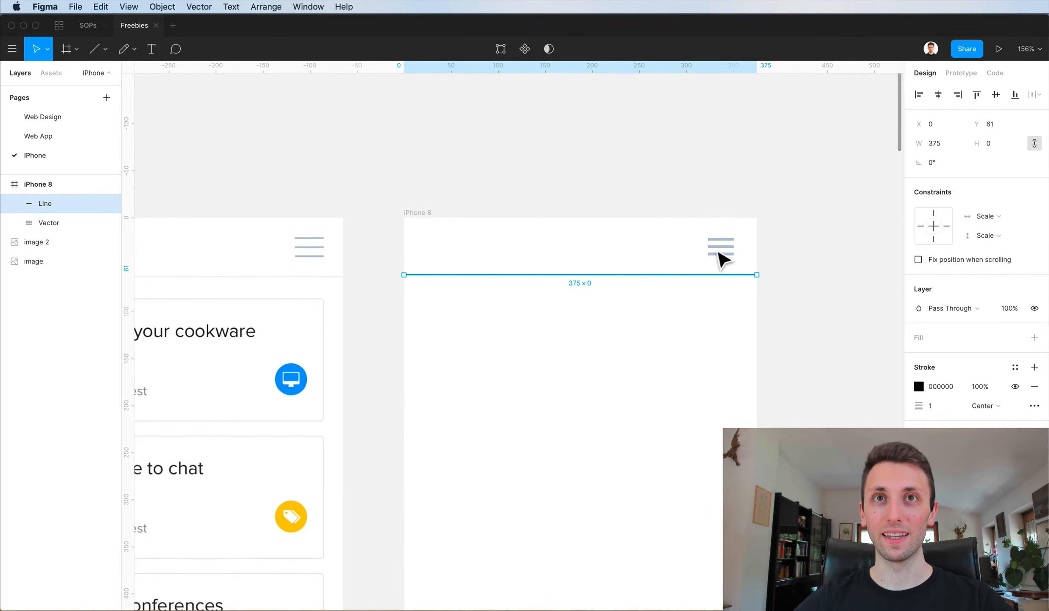
key(Down)
Set the divider line's stroke colour to EEEEEE, sampled from the reference image's header divider.
scroll(683, 261, left, 5)
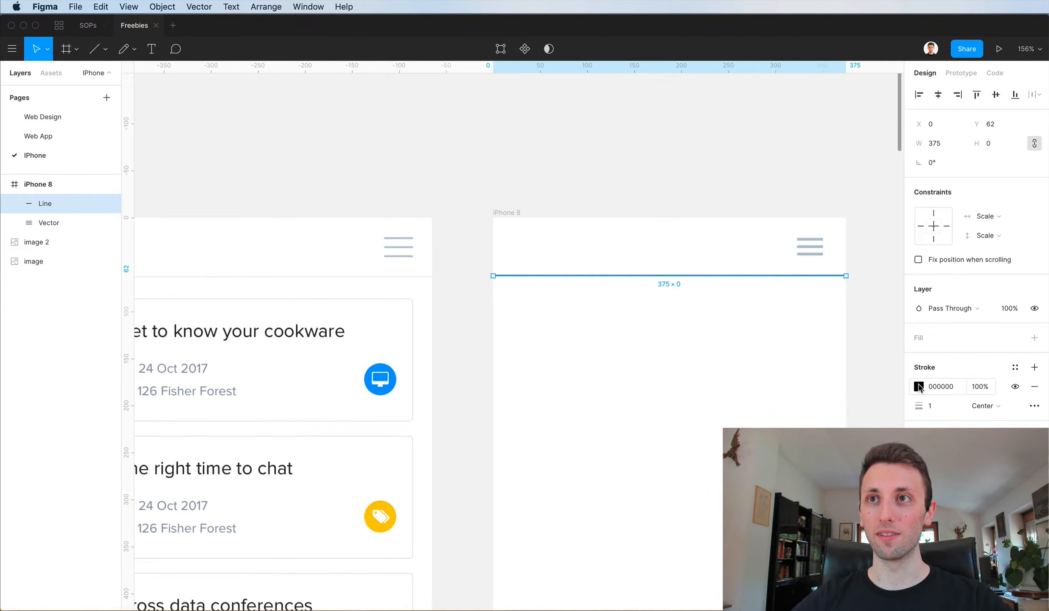
click(919, 386)
key(i)
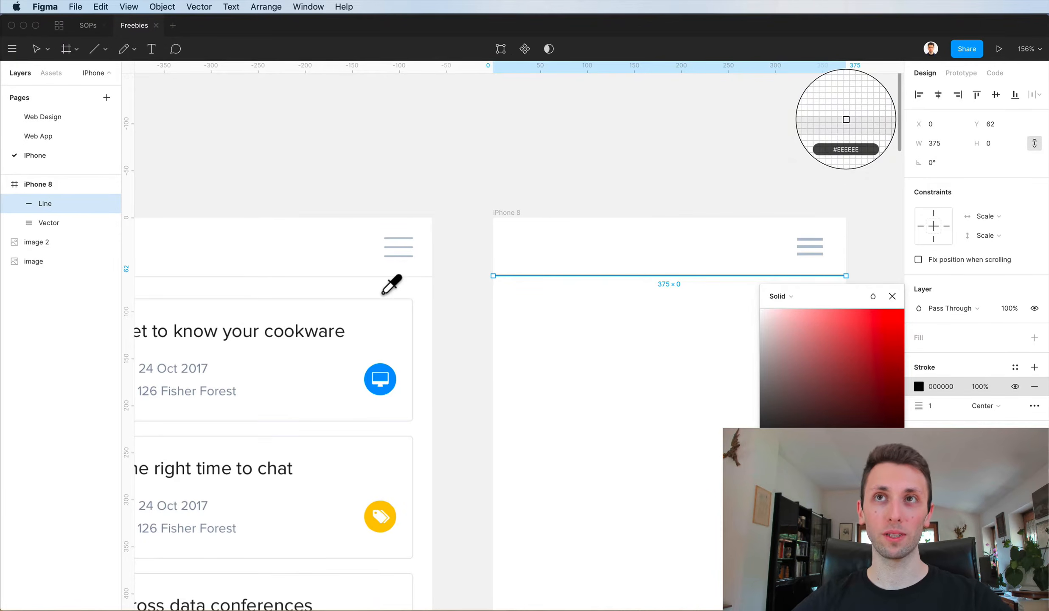
click(386, 287)
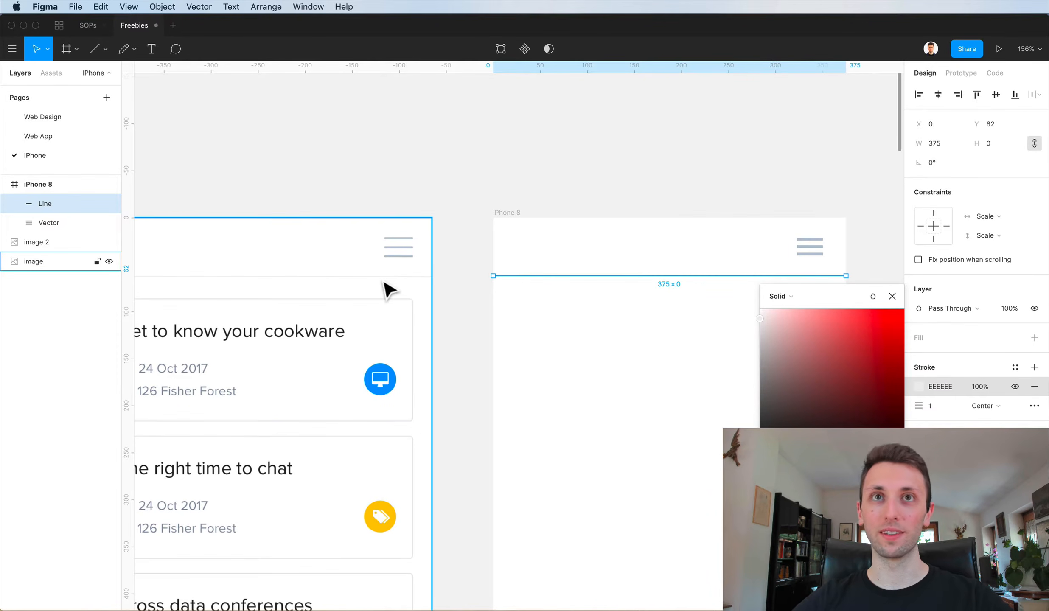
click(556, 232)
Draw a 338 × 134 card rectangle at X 19, Y 87 below the divider, and shift the menu icon to X 330.
scroll(556, 232, left, 3)
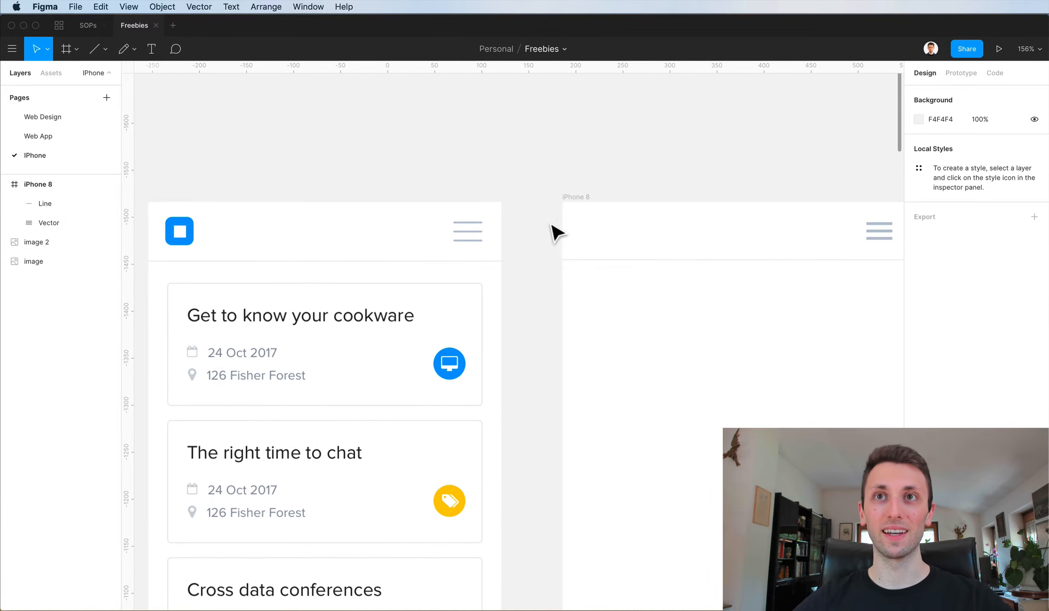
scroll(556, 233, down, 2)
scroll(556, 233, right, 3)
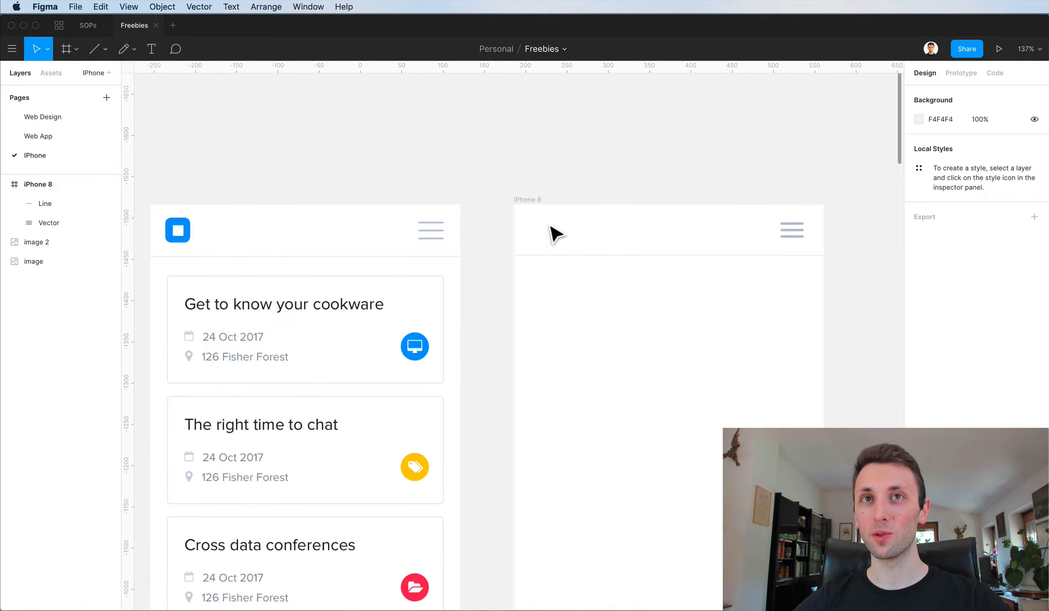
scroll(594, 318, down, 1)
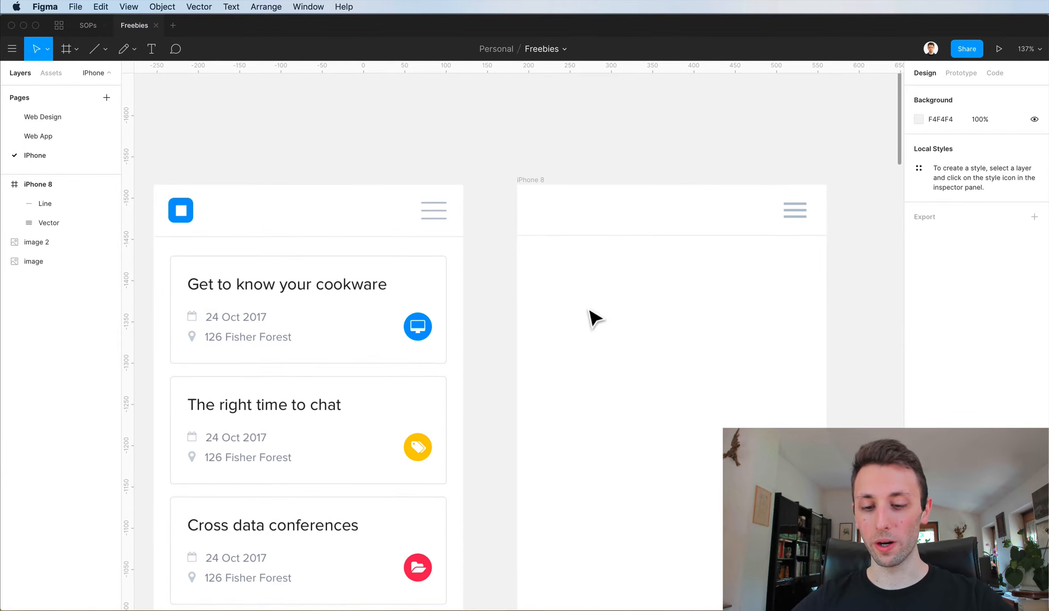
key(r)
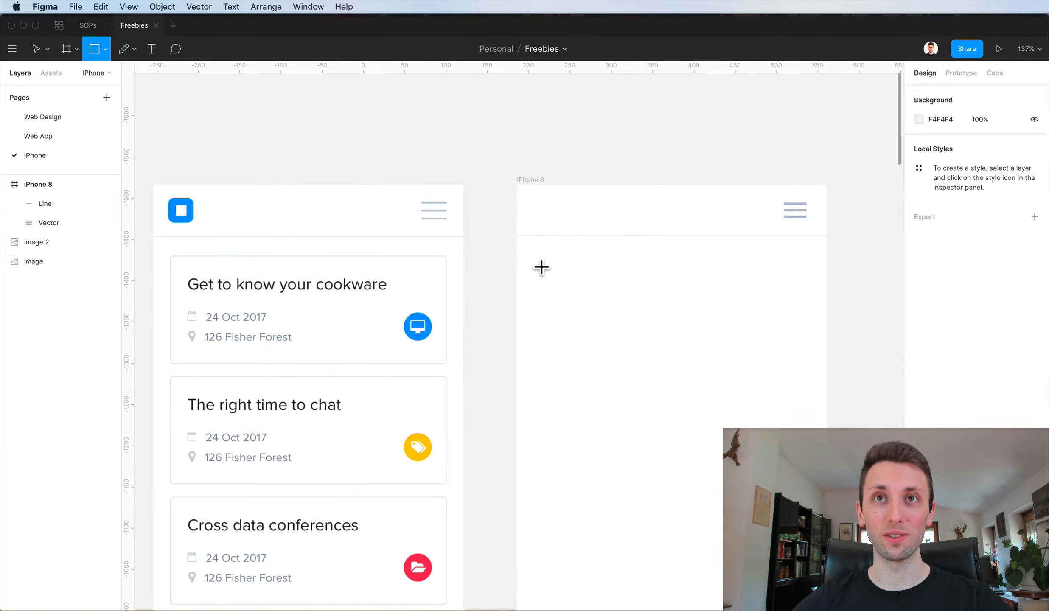
mouse_move(533, 257)
mouse_down()
mouse_move(812, 362)
mouse_move(806, 368)
mouse_up()
drag(806, 365, 806, 367)
click(800, 225)
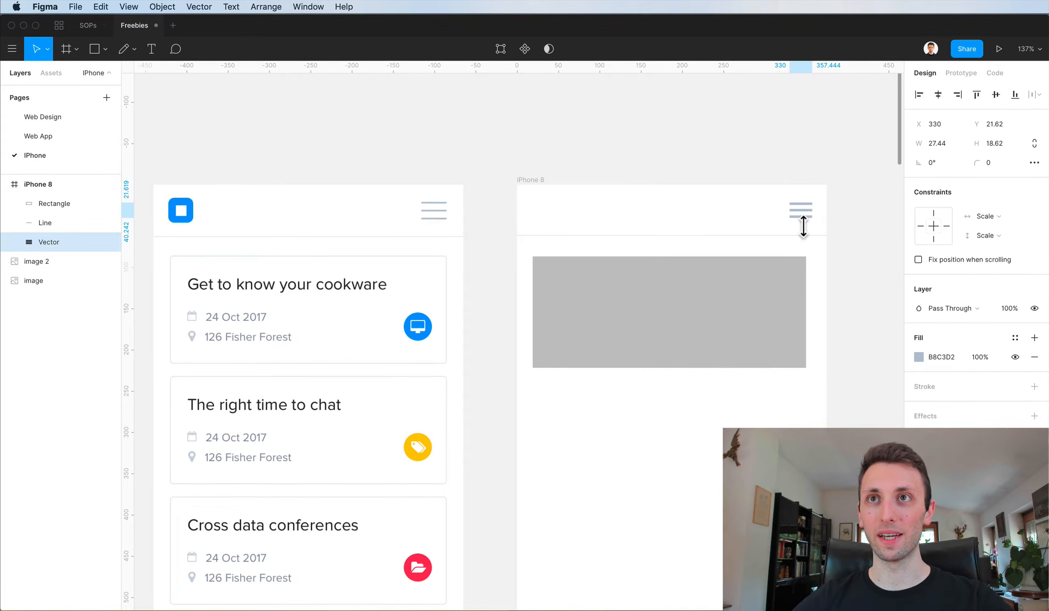
click(786, 351)
drag(810, 370, 817, 376)
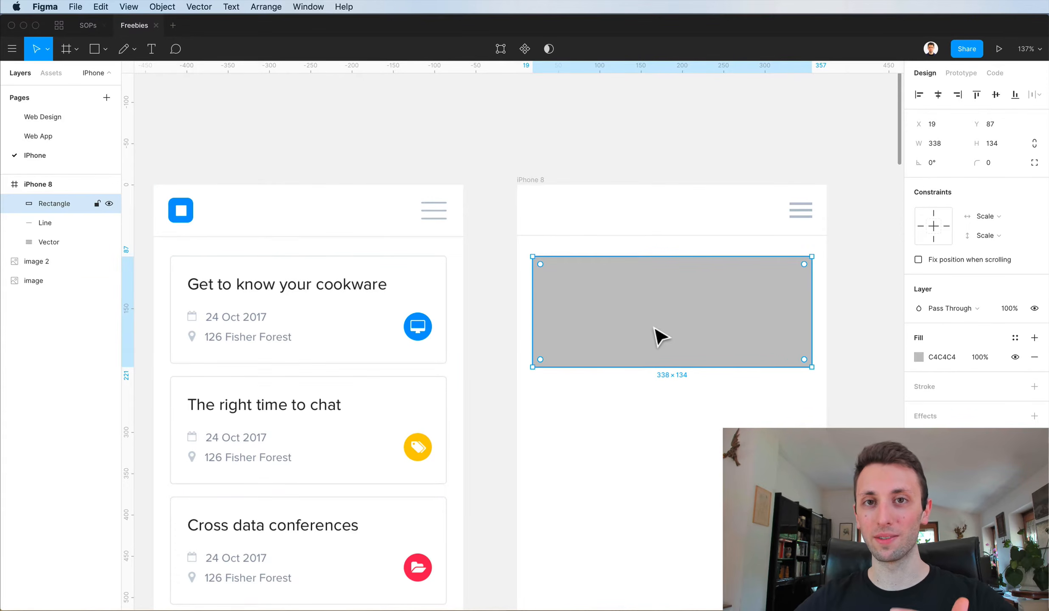
Replace the card rectangle's fill with a 1 px inside stroke in E9ECF0, sampled from the reference card's border.
scroll(662, 335, left, 3)
click(932, 387)
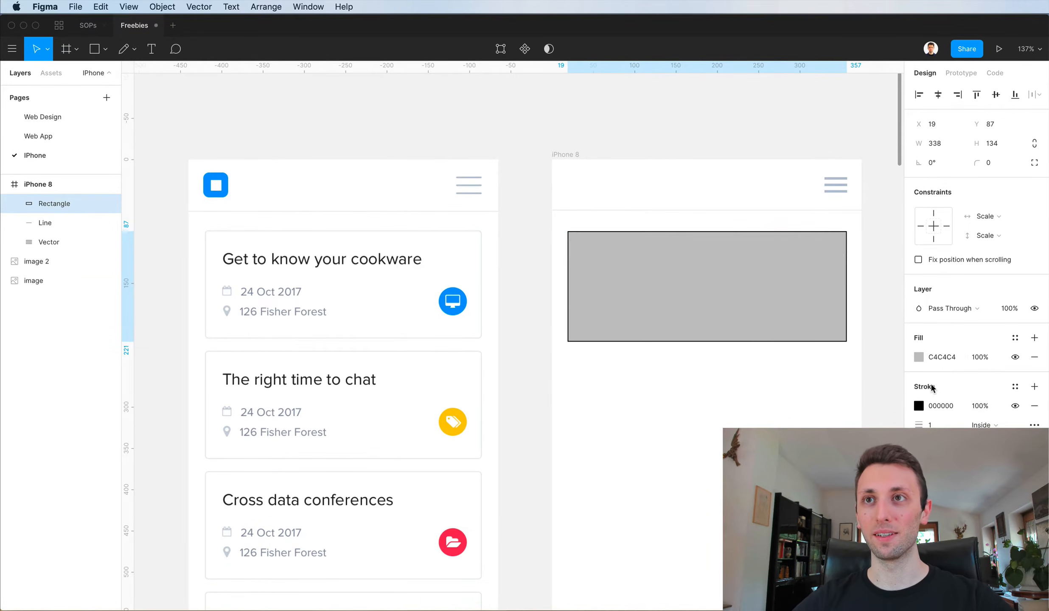
click(1034, 357)
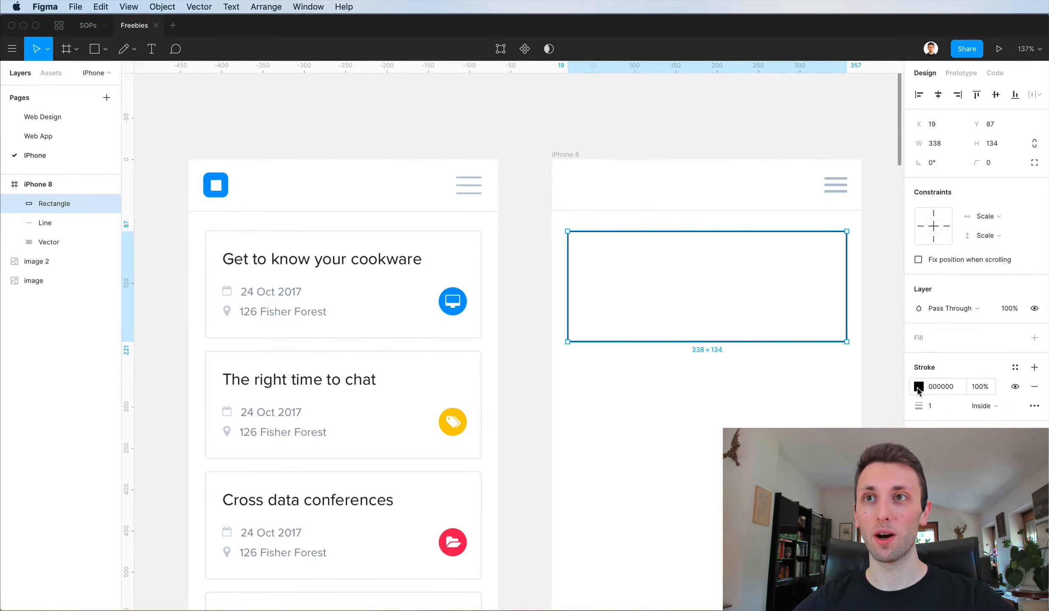
click(918, 387)
key(i)
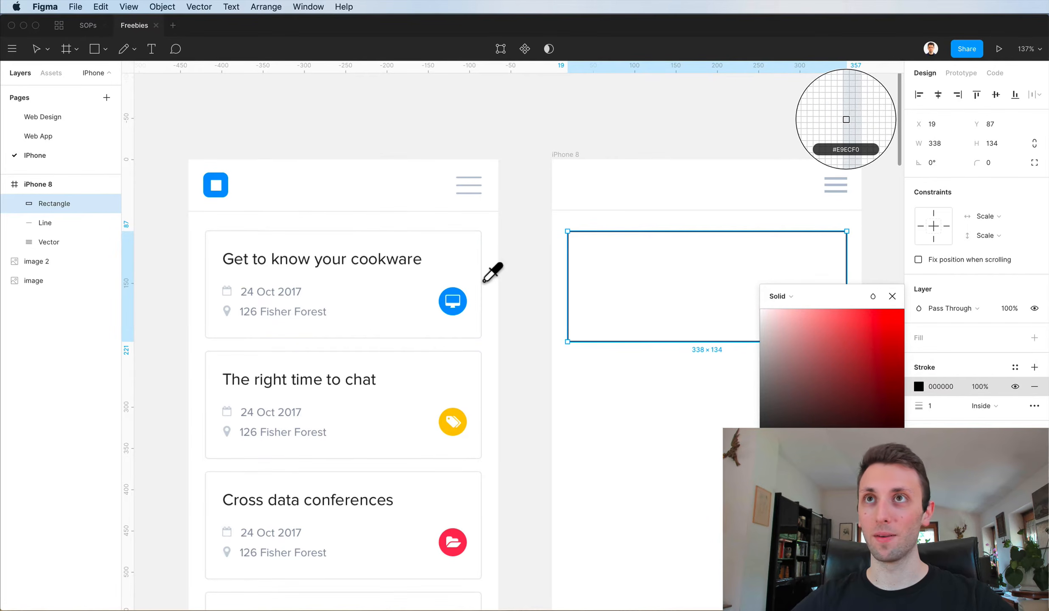
click(484, 281)
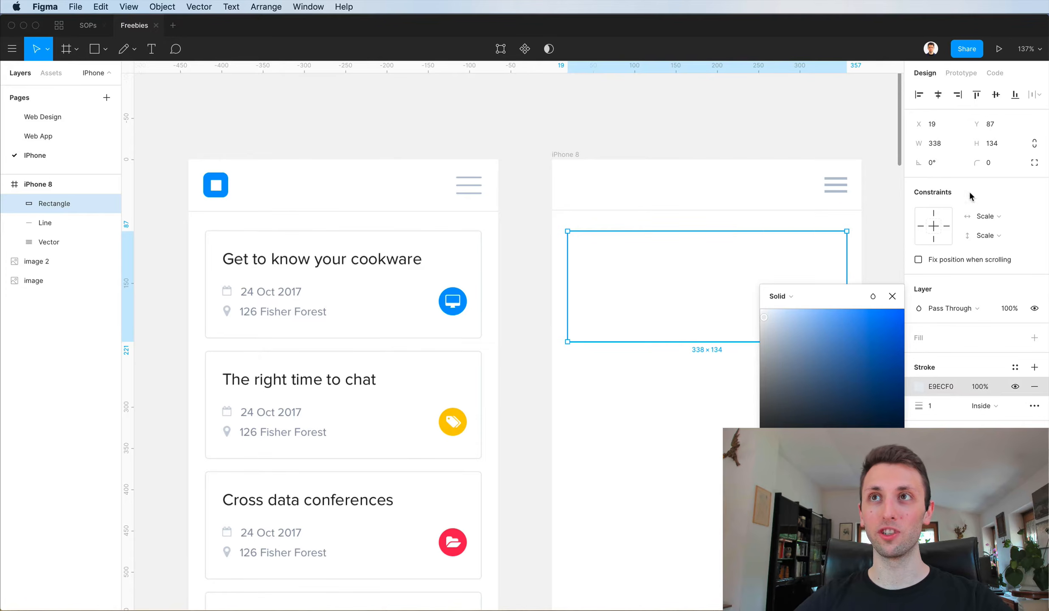
Try a corner radius of 6 on the card rectangle.
click(992, 162)
text(3)
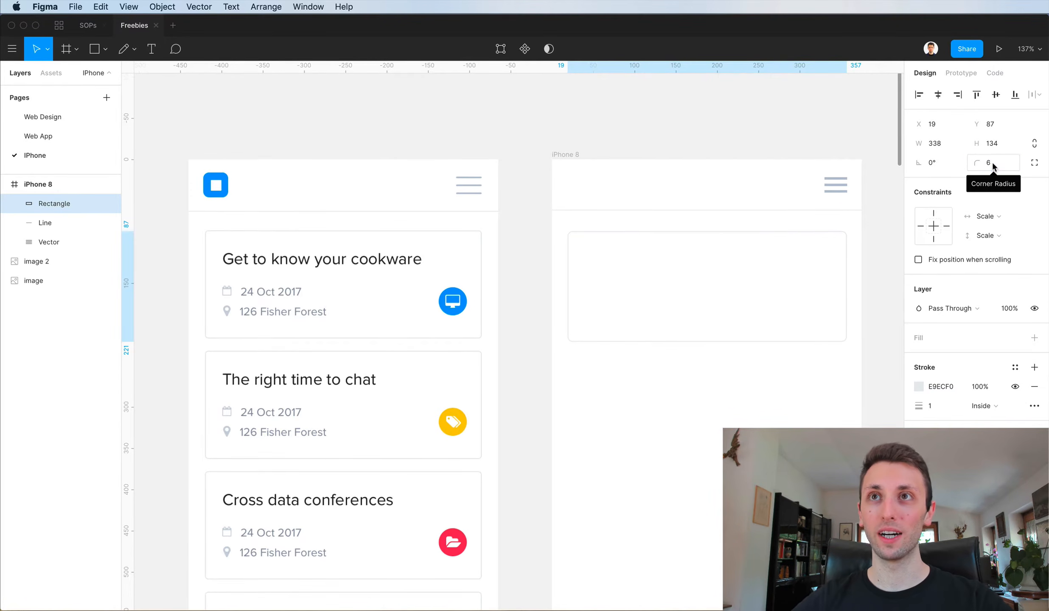
key(Return)
click(712, 428)
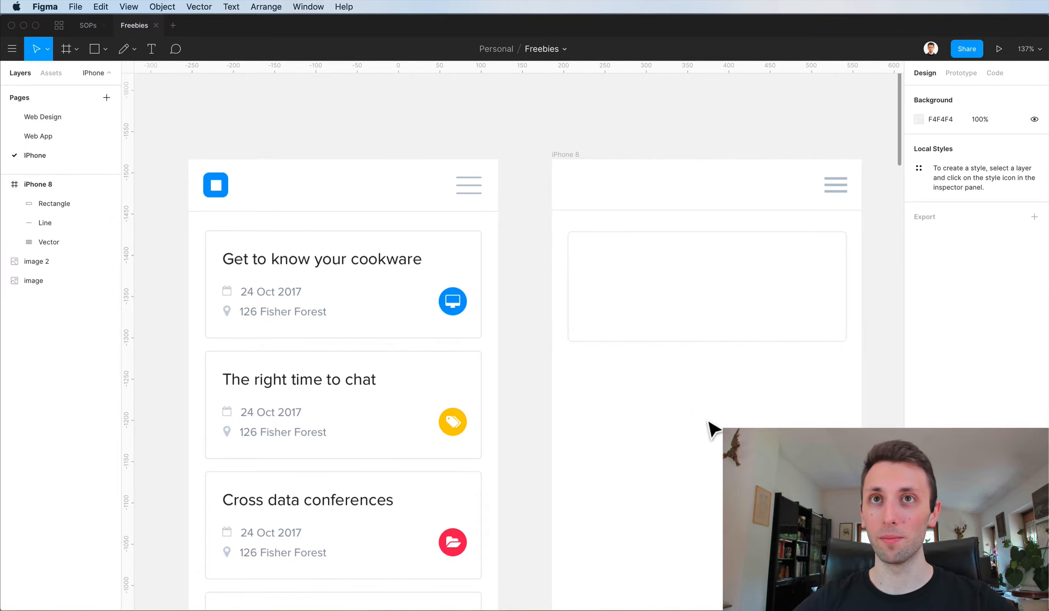
Set the card rectangle's corner radius to 4 and deselect it.
click(668, 245)
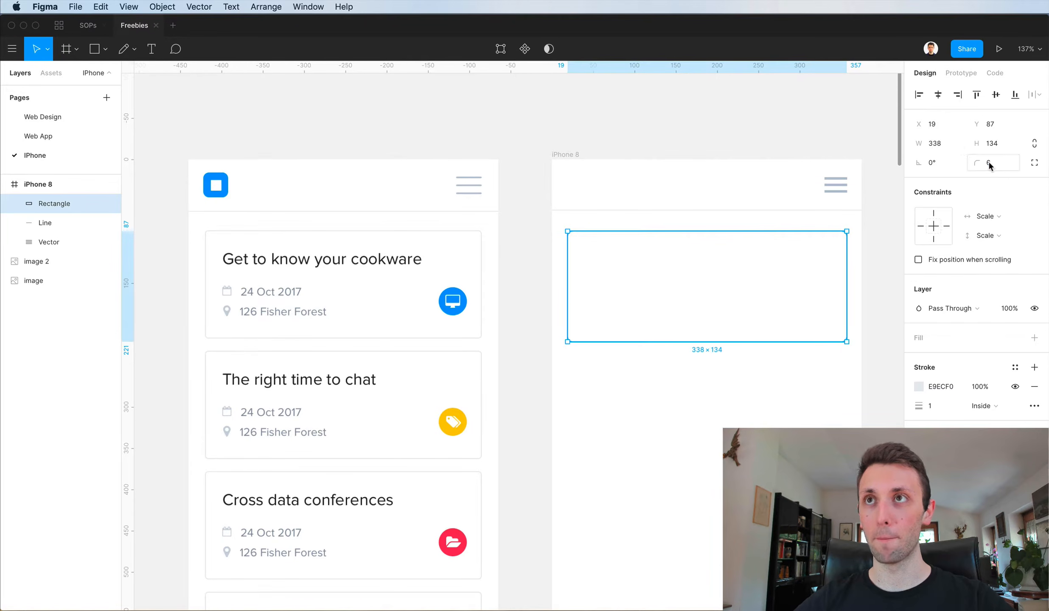
click(989, 165)
key(Return)
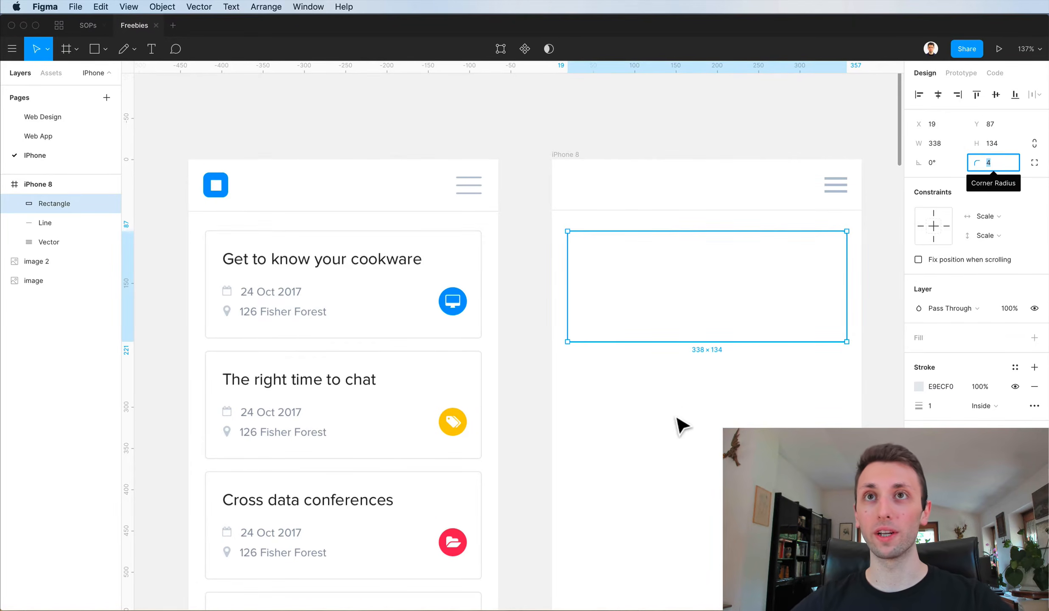
click(679, 422)
click(672, 235)
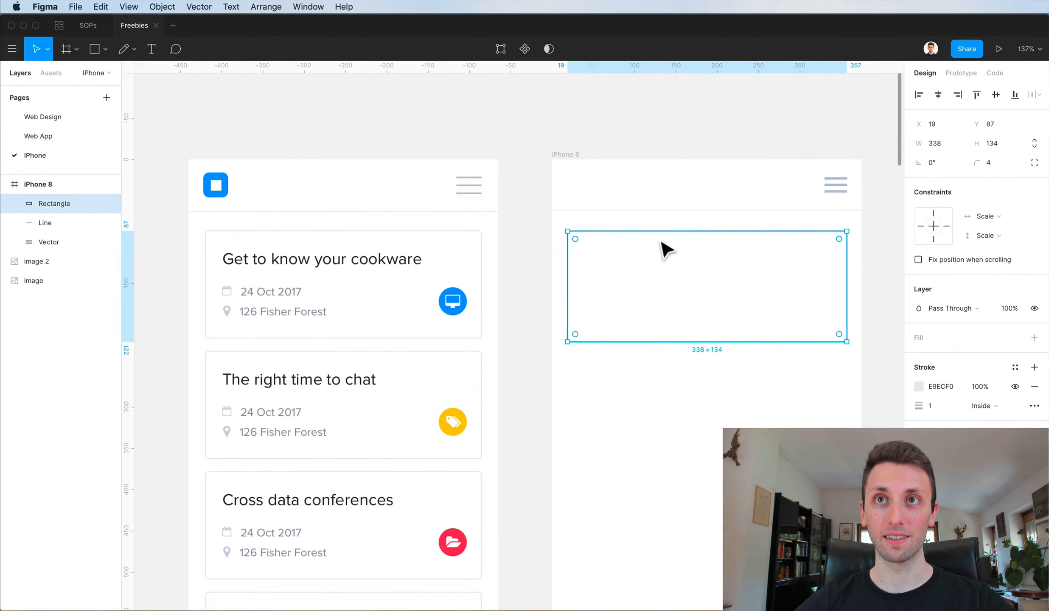
key(alt)
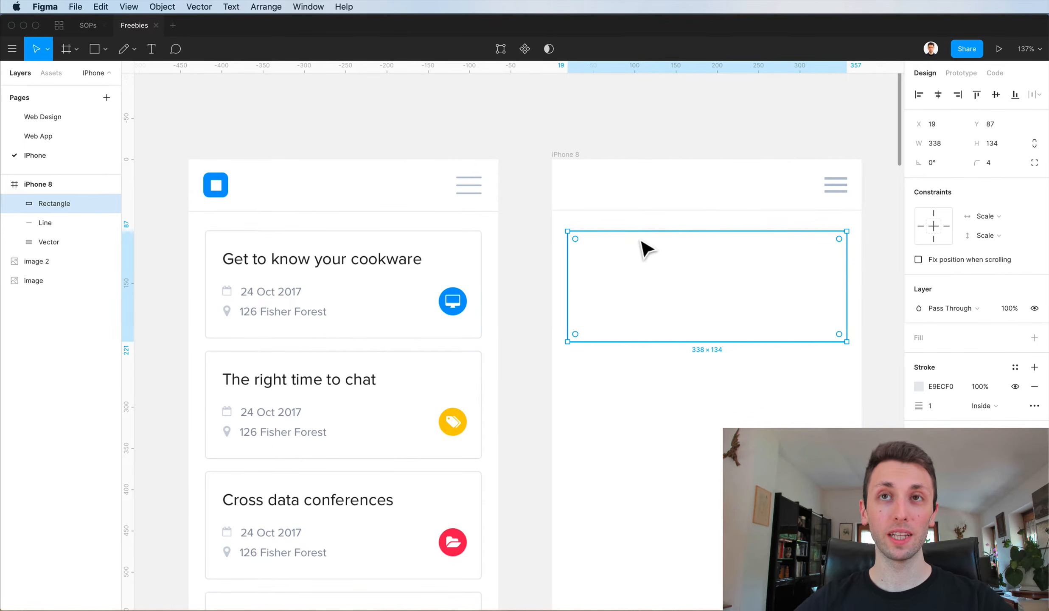
click(631, 400)
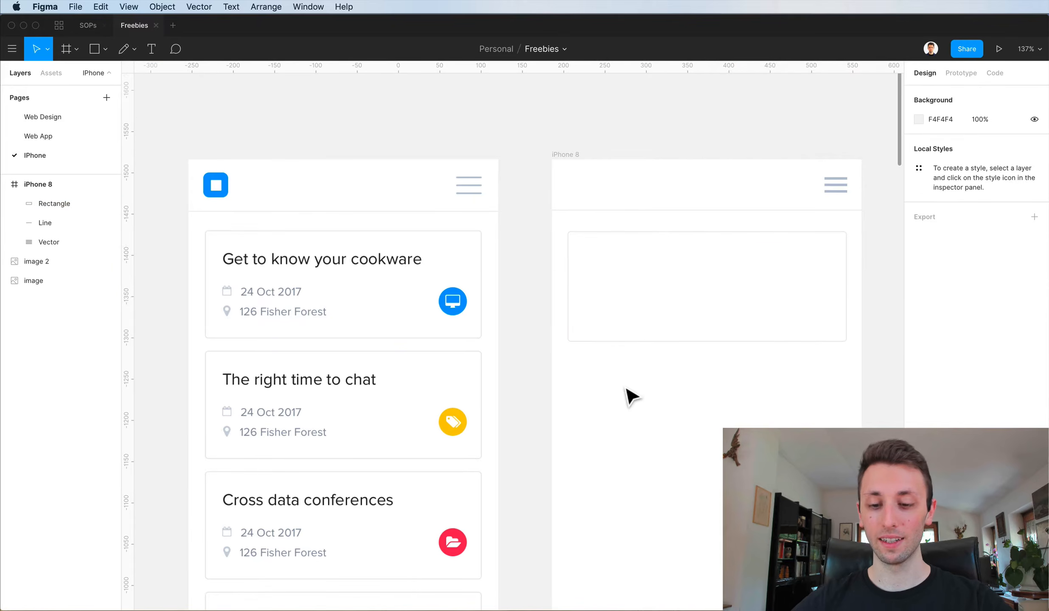
Add the text "Get to know your cookware" as the title inside the card at X 47, Y 107.
key(t)
click(599, 257)
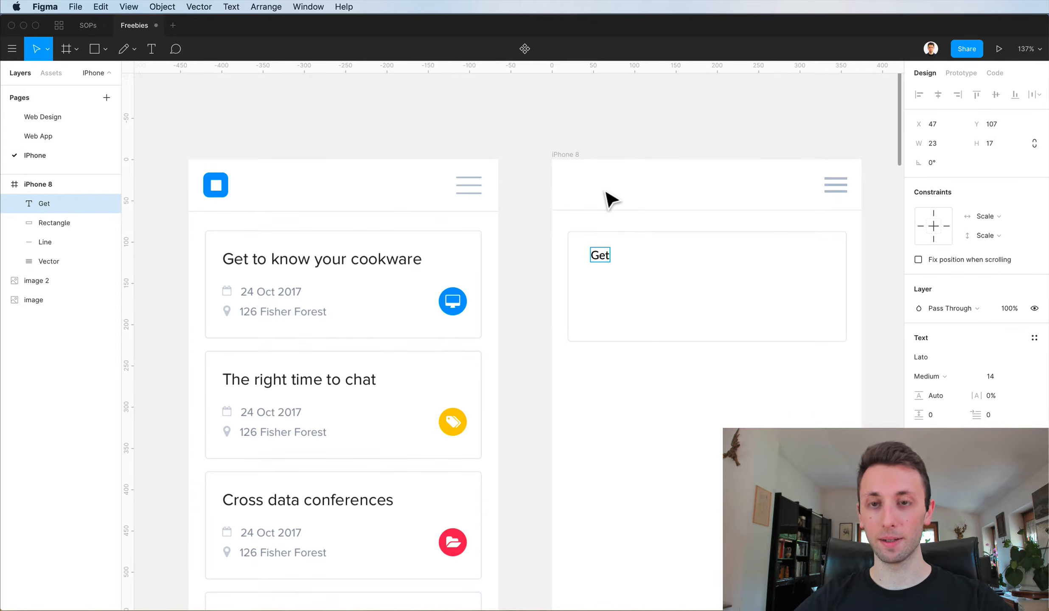
text(ow)
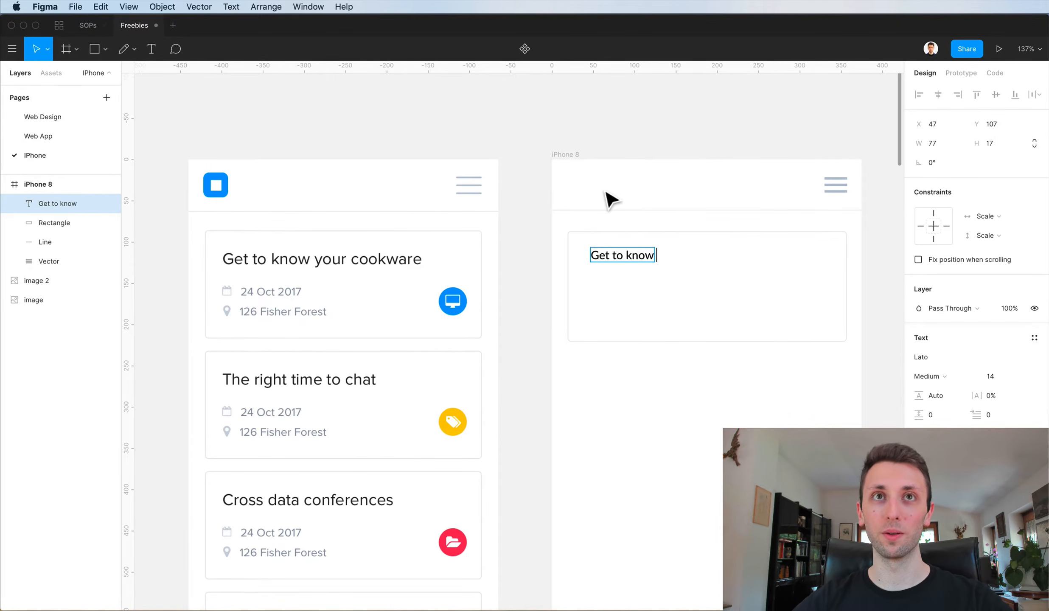
text( your cookware)
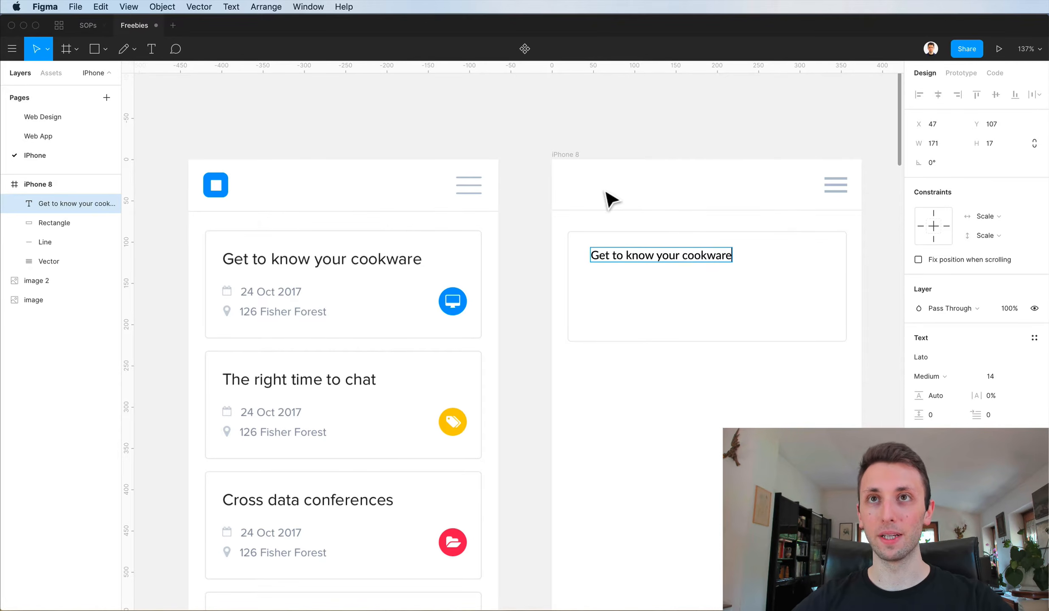
key(Escape)
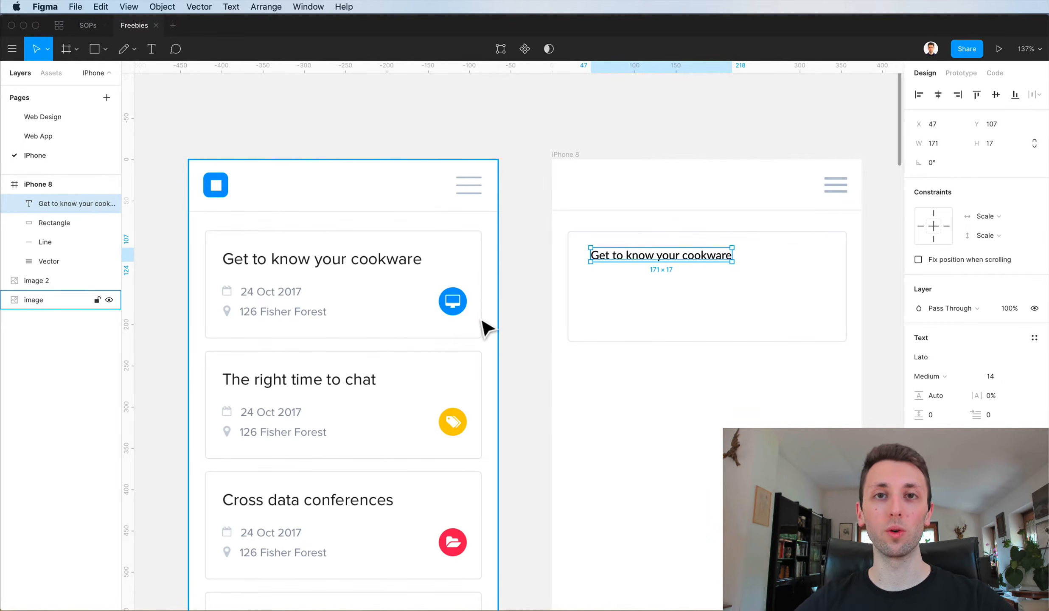
Try a font size of 20 on the card title.
click(997, 377)
key(Up)
key(Up)
key(Up)
key(Up)
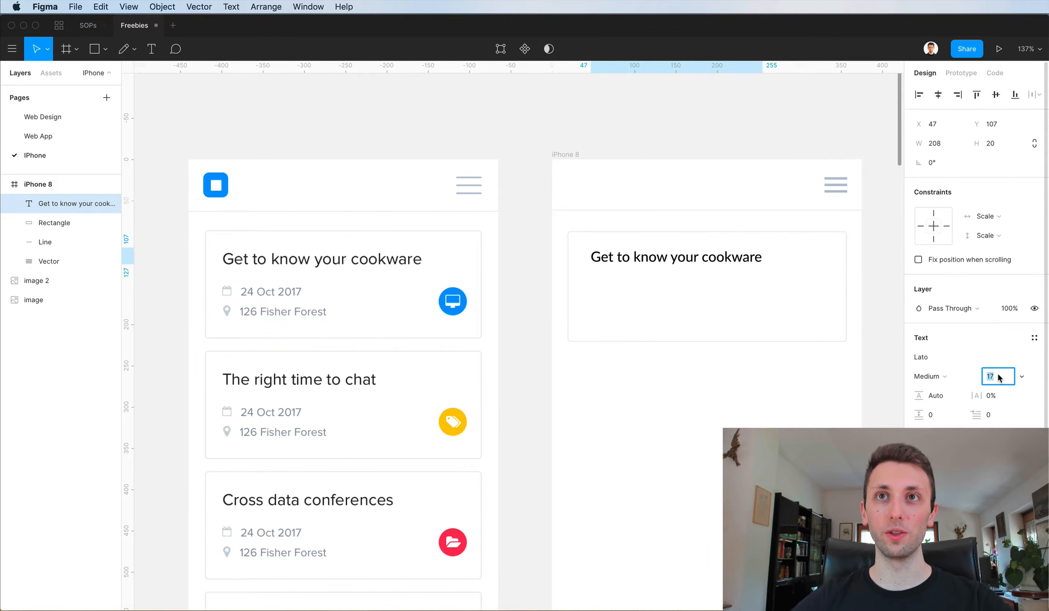
key(Up)
key(Up)
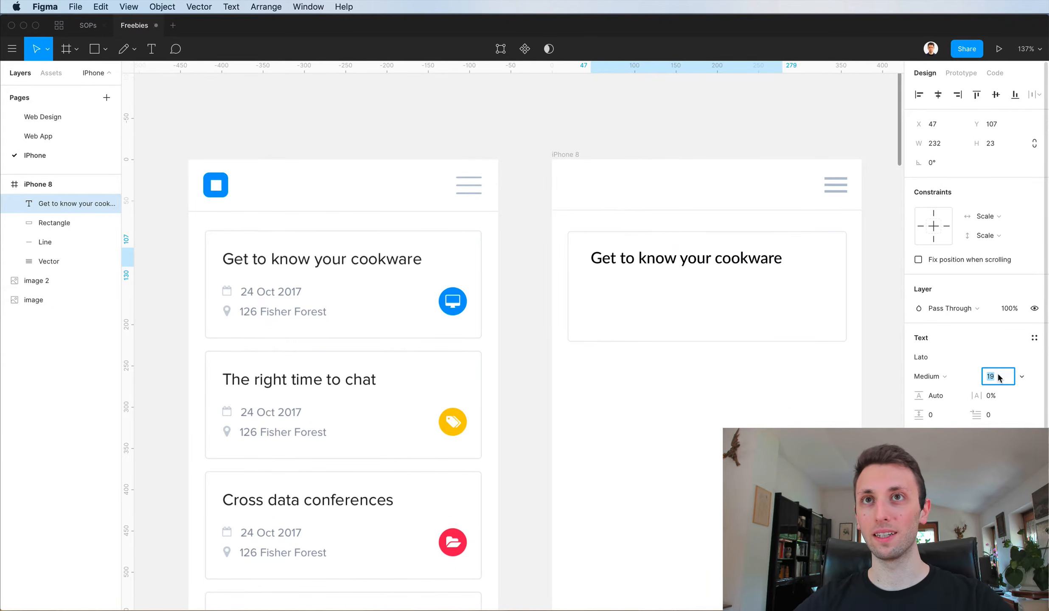
Set the card title to Regular weight at font size 18 and move it to X 42.
click(929, 376)
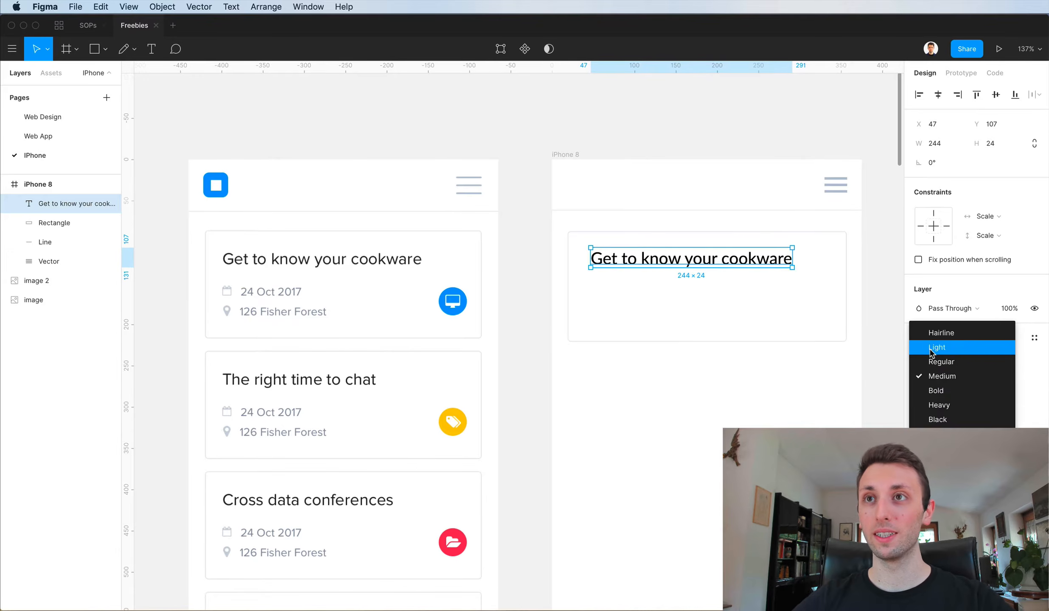
click(934, 361)
drag(709, 265, 713, 265)
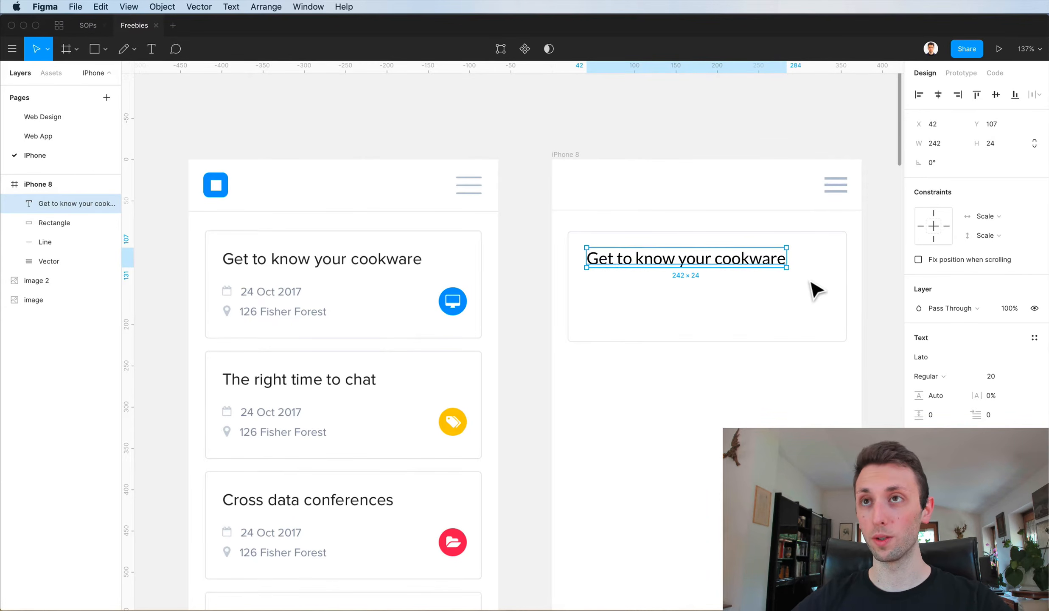
click(995, 377)
text(18)
key(Return)
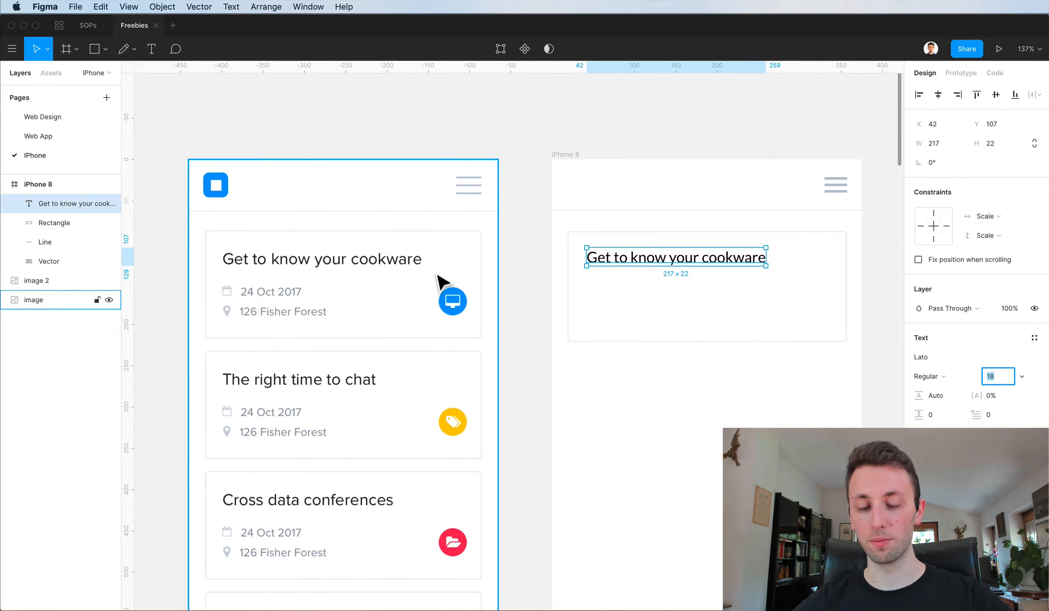
Color the card title with 212121 sampled from the reference title, and shift it down to Y 108.
key(ctrl+c)
click(414, 262)
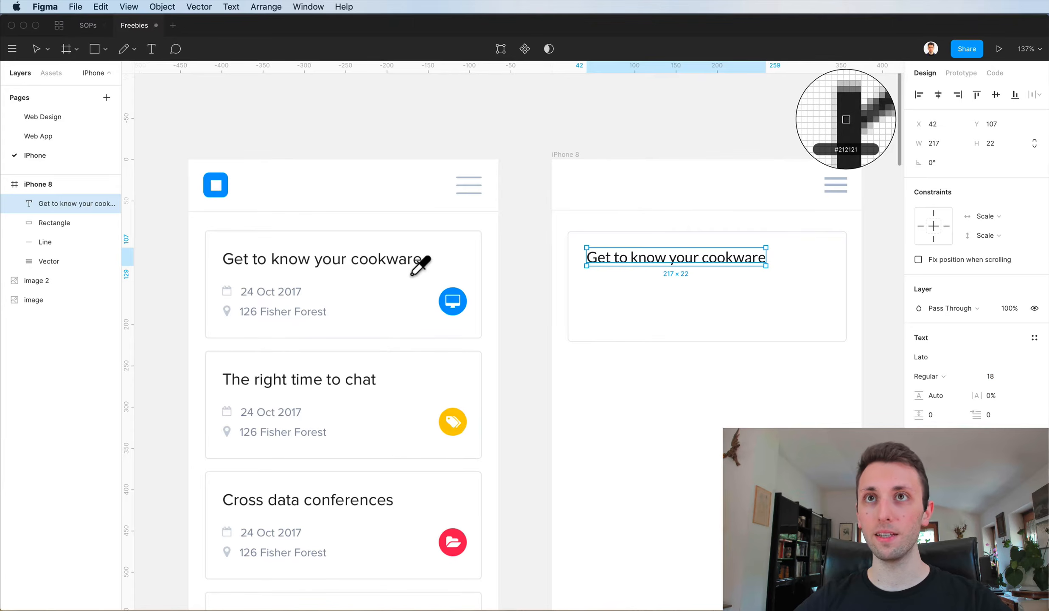
click(700, 429)
click(639, 265)
drag(639, 265, 643, 267)
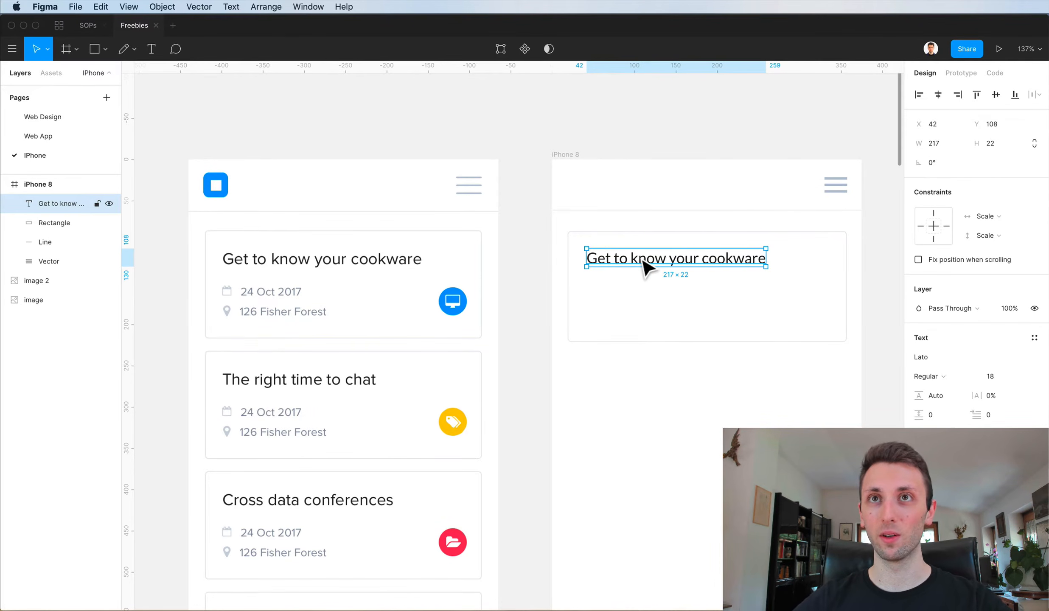
Duplicate the card title straight below at Y 158 and set the copy's font size to 14.
alt+drag(641, 263, 643, 305)
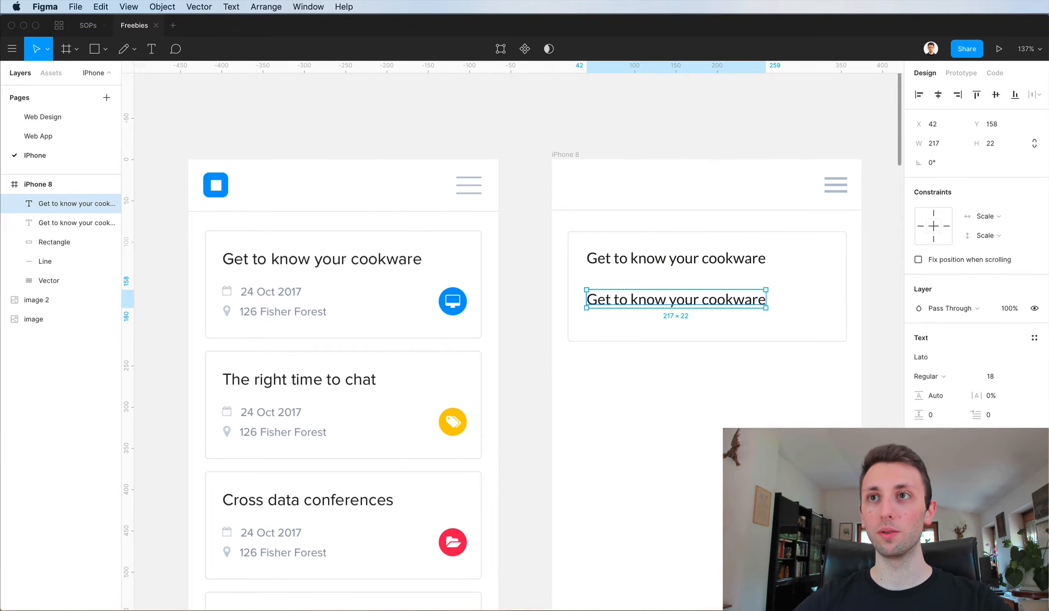
click(995, 376)
text(13)
key(Return)
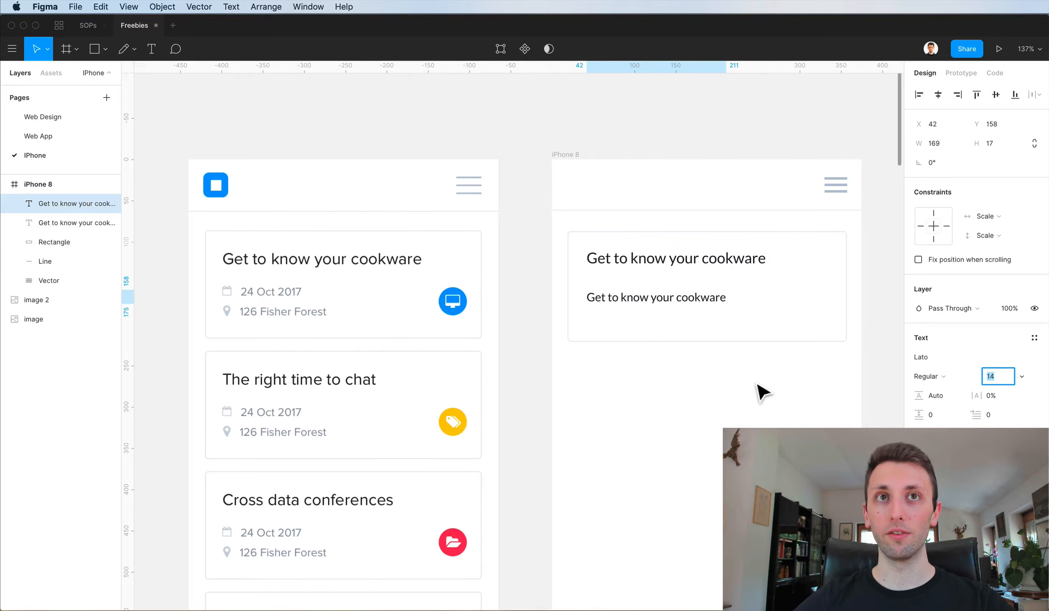
click(769, 391)
Replace the duplicated title's text with "24 Oct 2017".
click(647, 302)
double_click(644, 301)
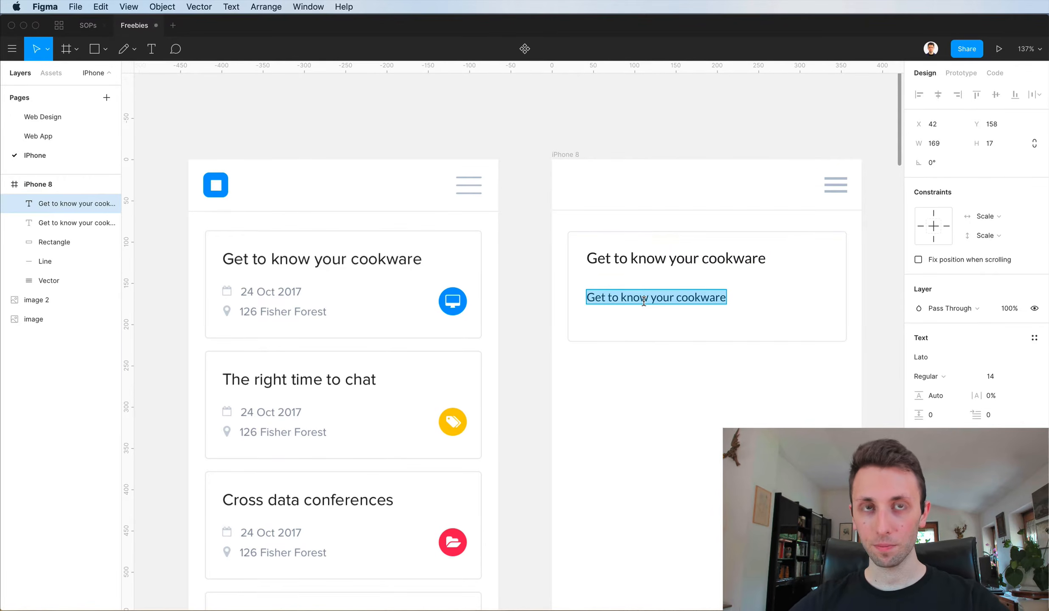
text(24 Oct 2)
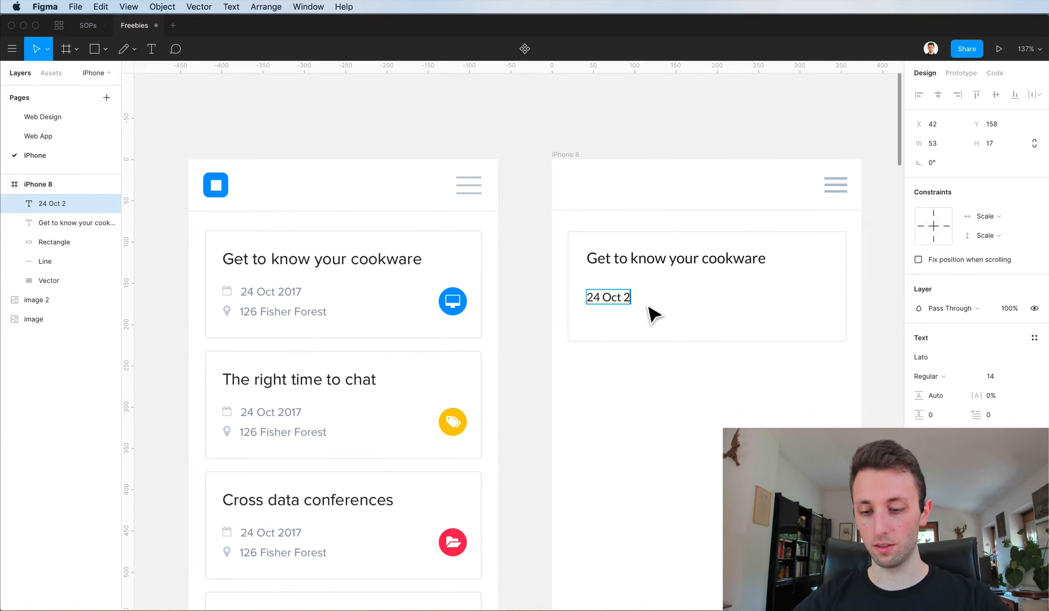
text(017)
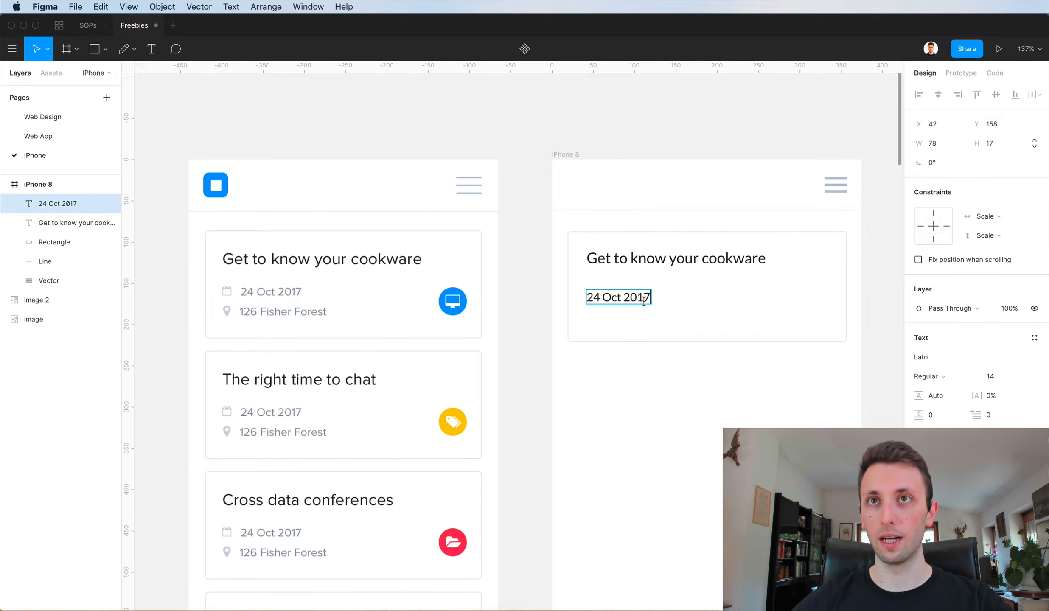
key(Escape)
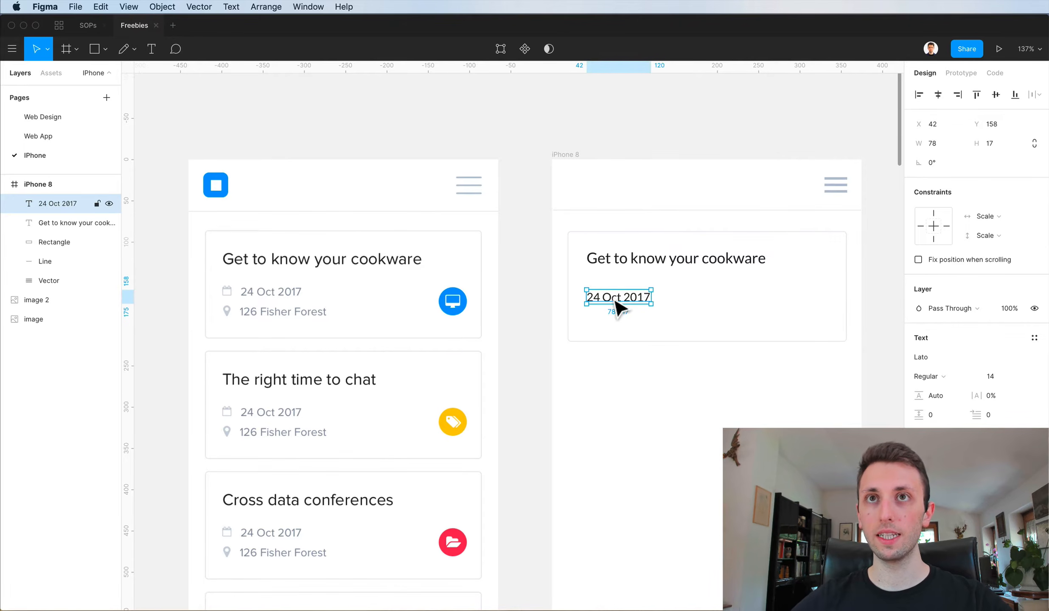
Set the date text's font size to 13 and move it to X 59 to leave room for an icon.
click(993, 377)
key(Down)
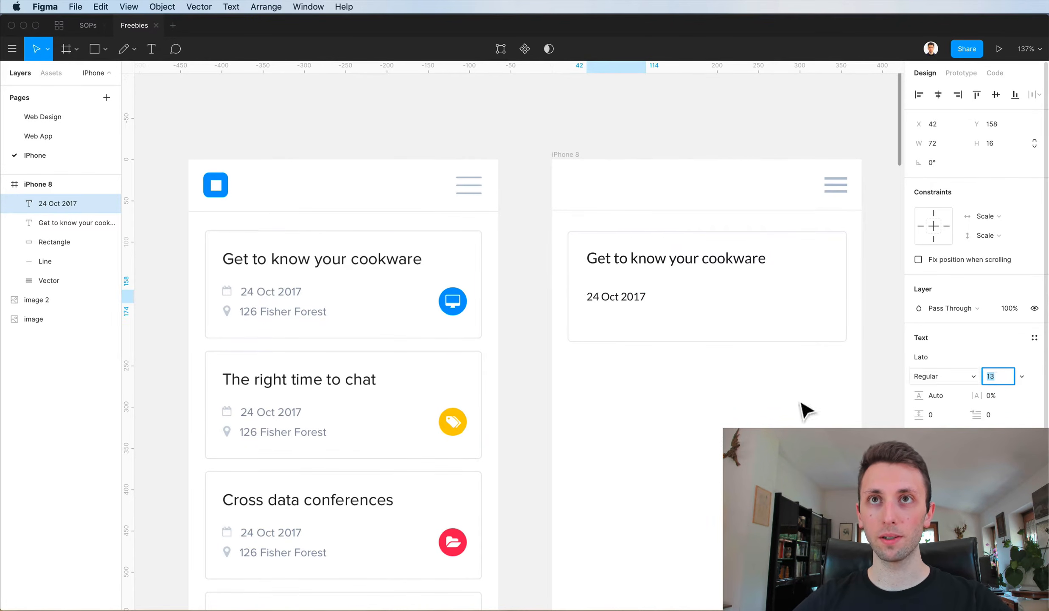
click(609, 345)
drag(620, 303, 634, 304)
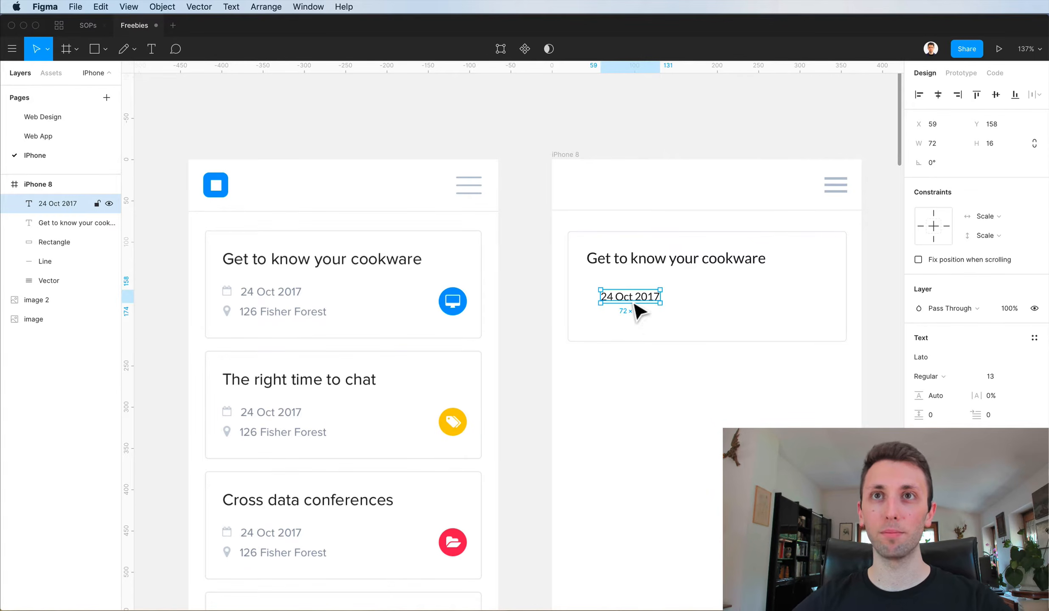
Switch to IconJar, search for "calen" and "date", and place the 48px date range icon beside the date text in Figma.
key(super+space)
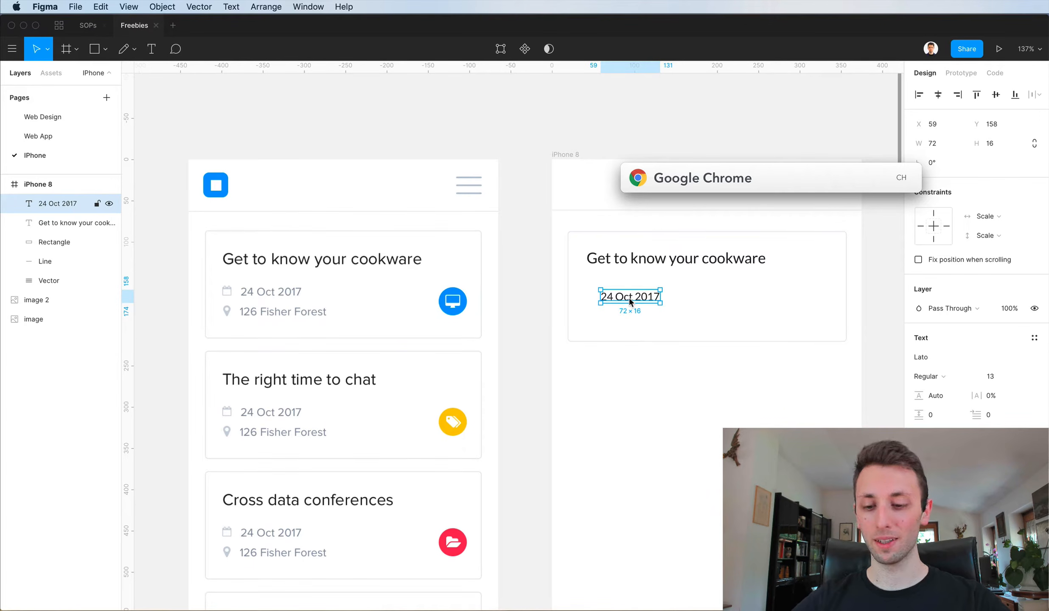
text(icon)
key(Return)
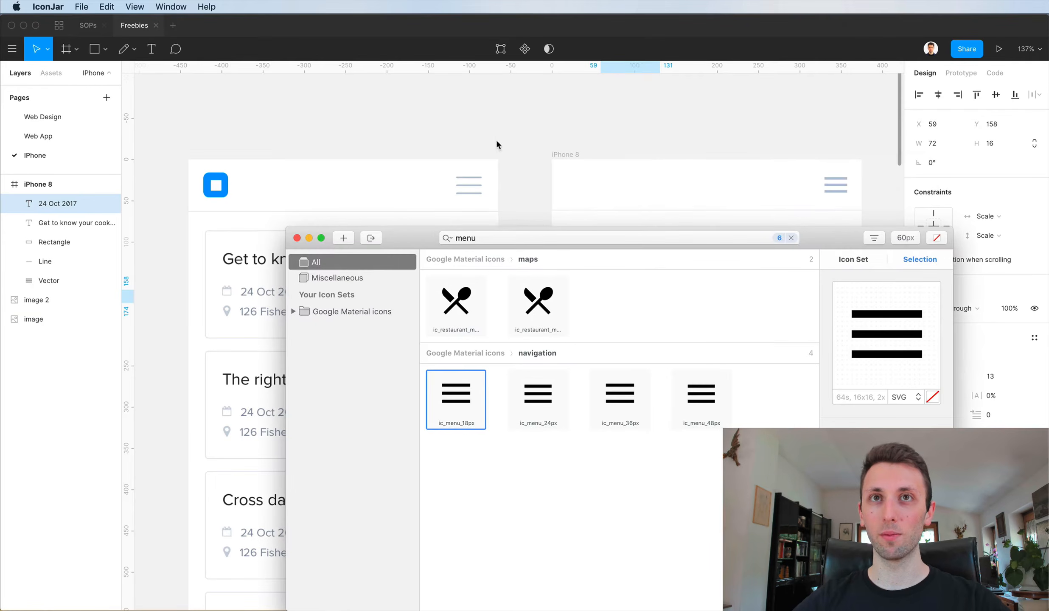
drag(424, 226, 450, 211)
click(520, 227)
text(c)
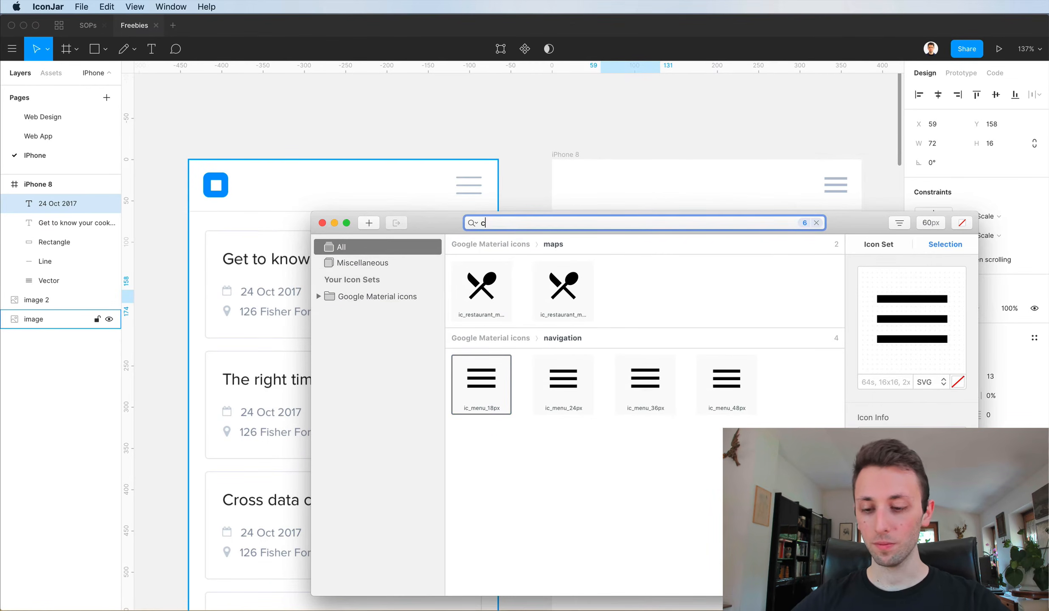
text(al)
scroll(619, 394, down, 5)
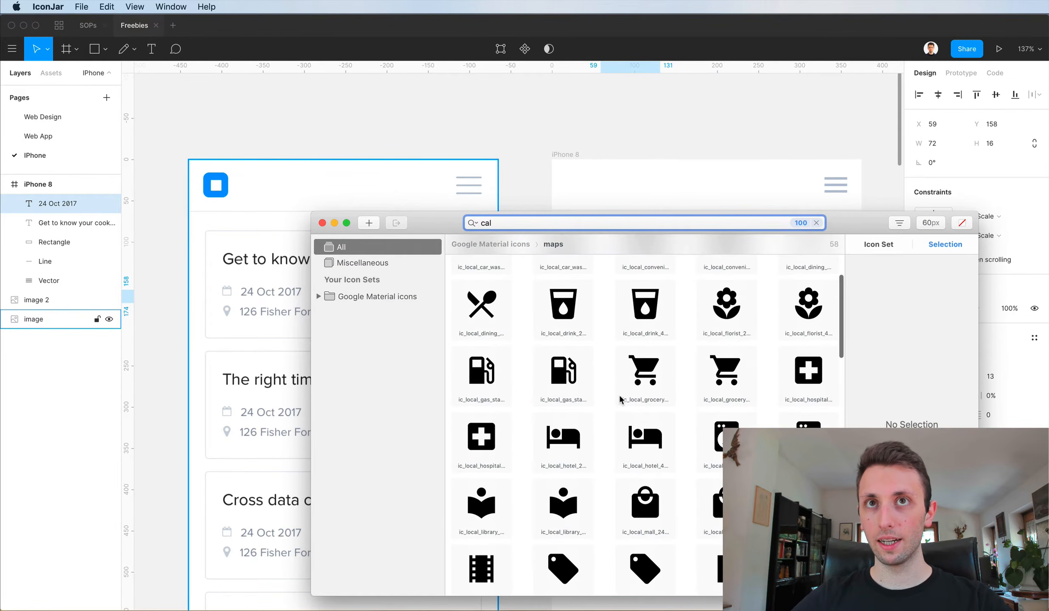
text(en)
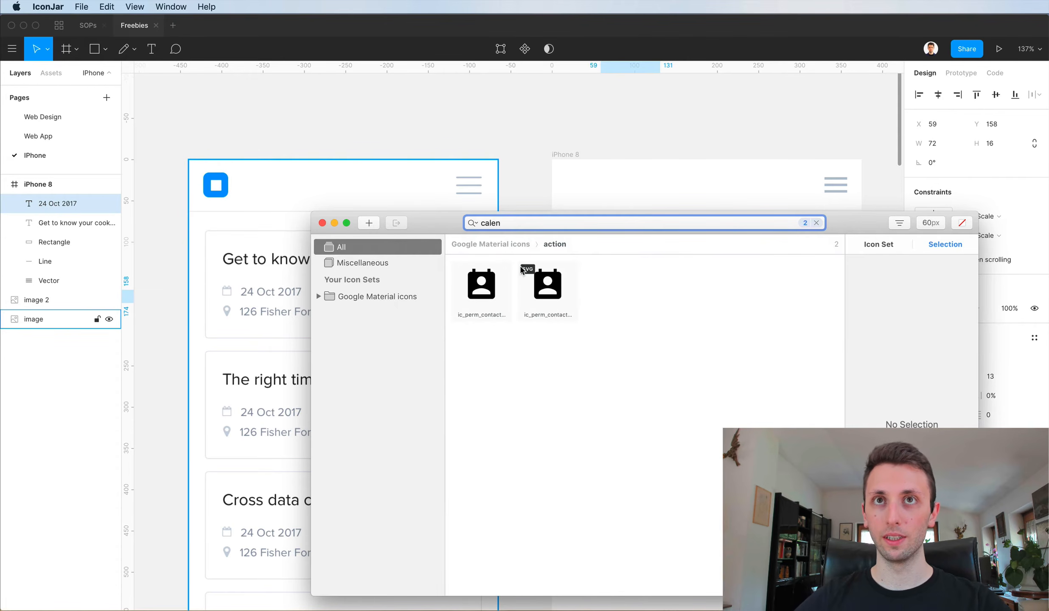
text(date)
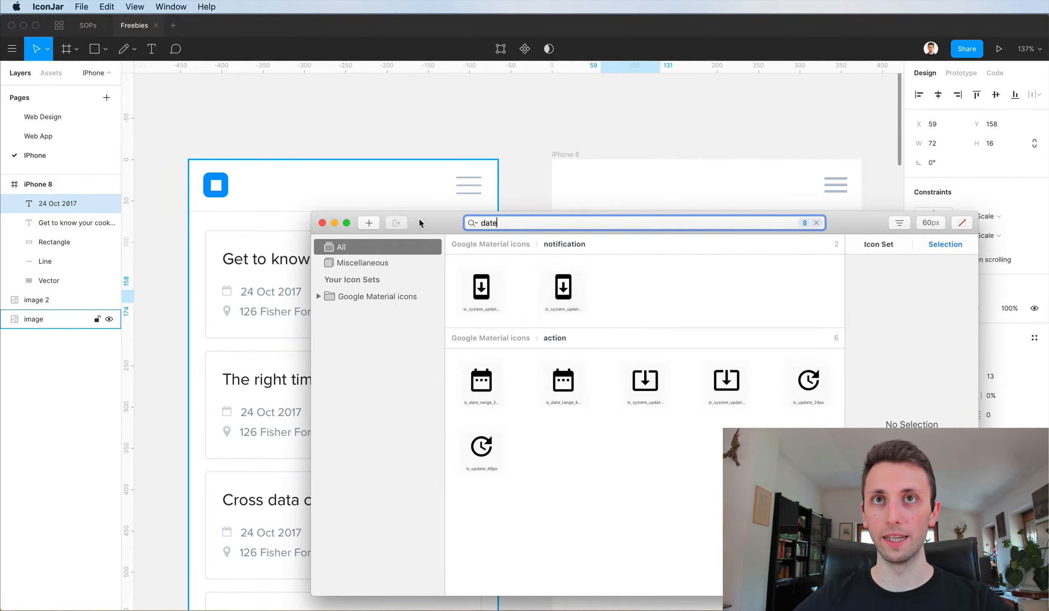
drag(563, 392, 592, 299)
Scale the calendar icon down to 18 × 18 and place it before the date text at X 40, Y 157.
scroll(605, 299, up, 10)
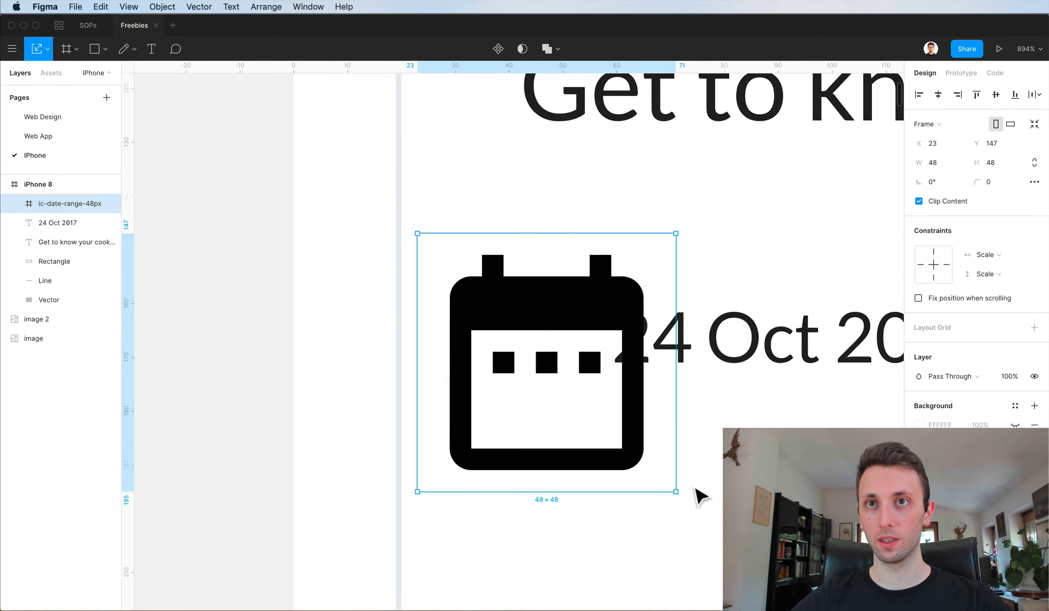
key(k)
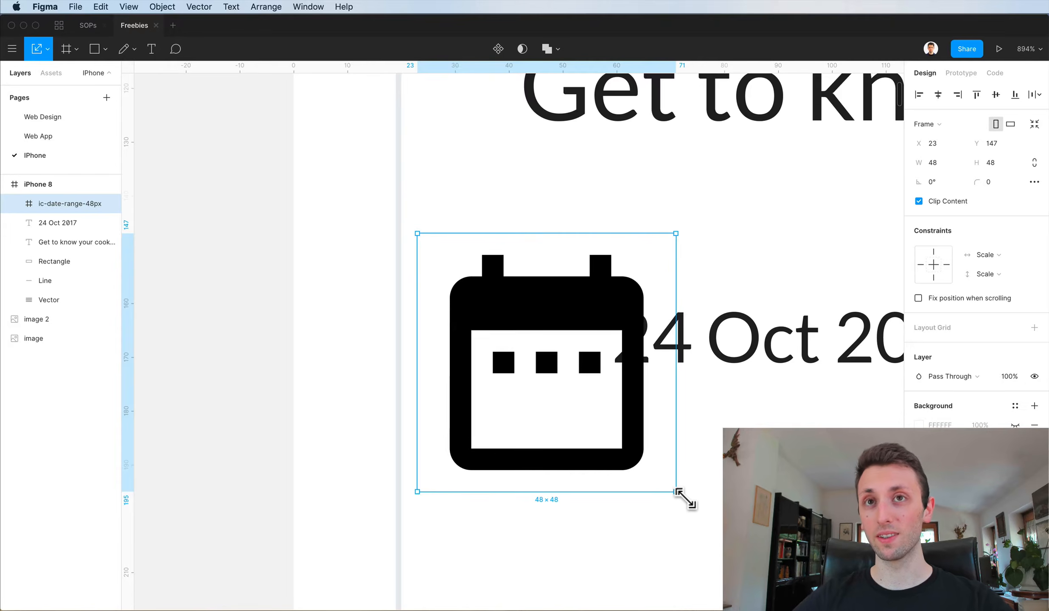
drag(676, 492, 514, 330)
drag(472, 298, 582, 340)
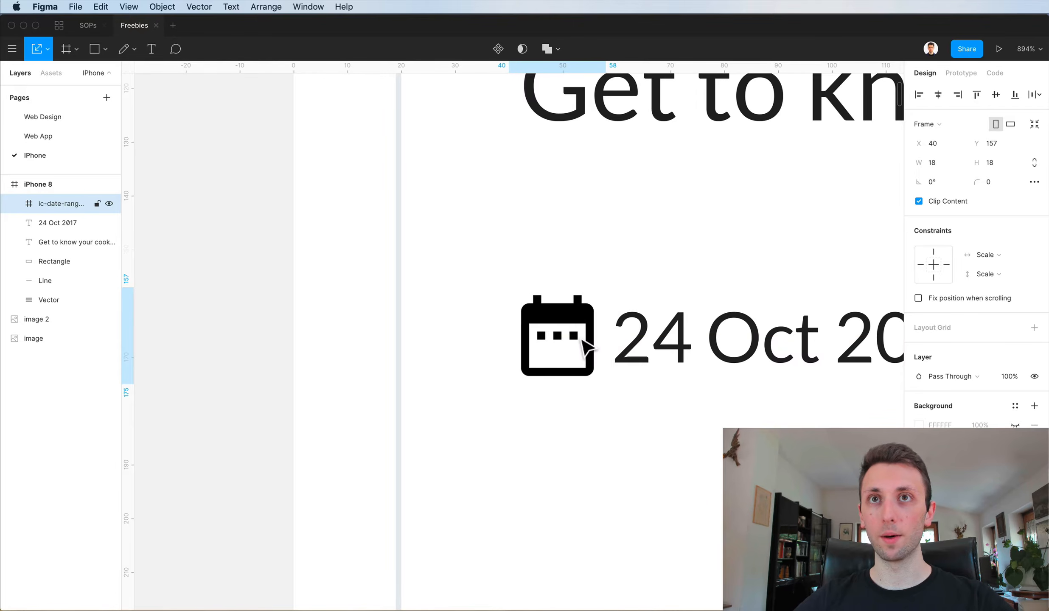
Recolor the calendar icon with the grey-blue sampled from the reference card's location pin, and deselect it.
scroll(581, 340, down, 5)
scroll(582, 340, left, 4)
scroll(581, 340, down, 1)
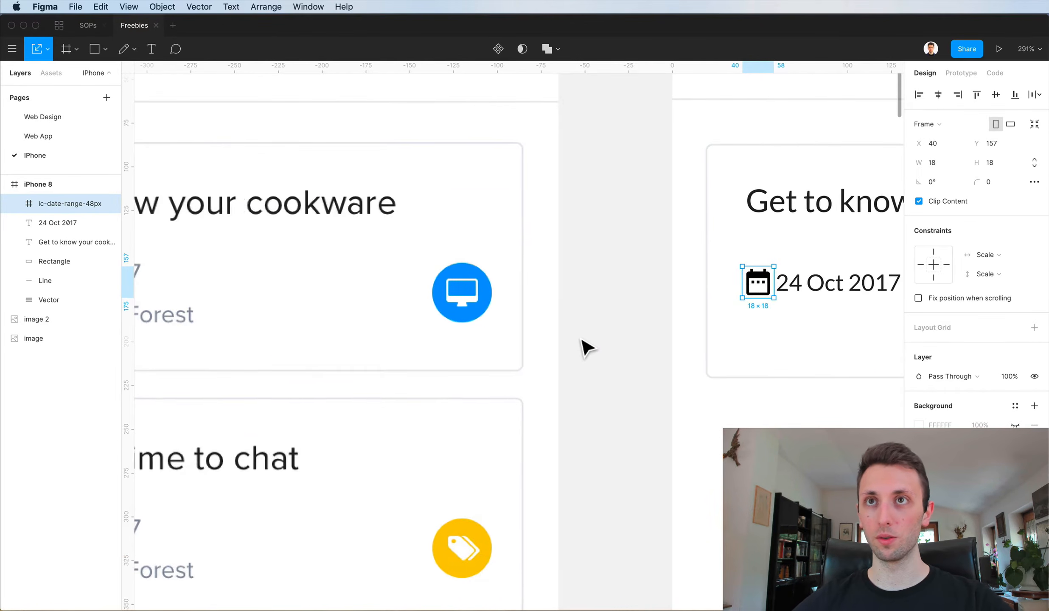
scroll(587, 347, down, 2)
scroll(582, 340, left, 2)
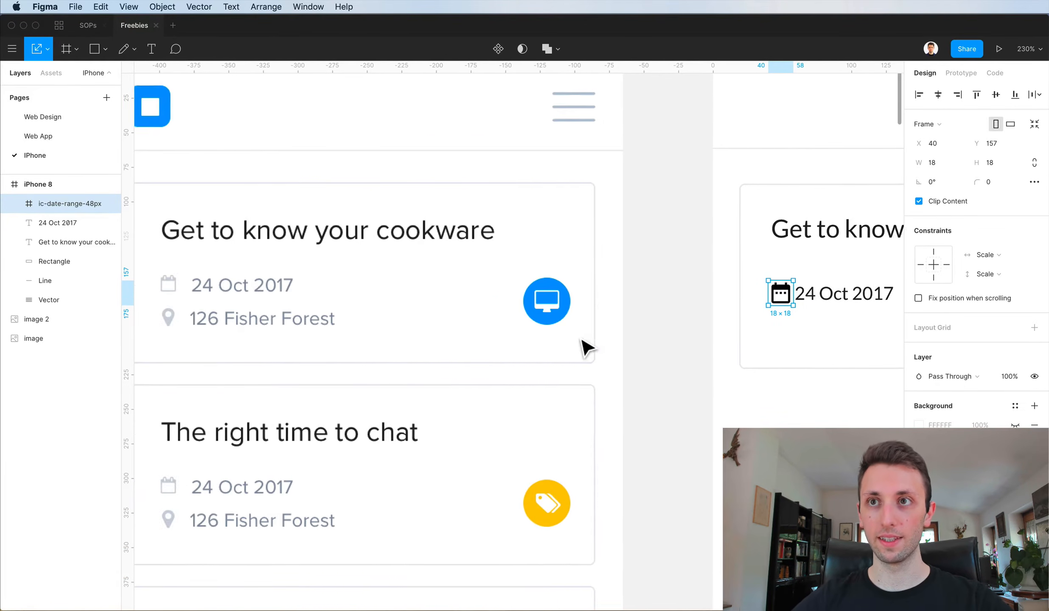
click(919, 474)
key(i)
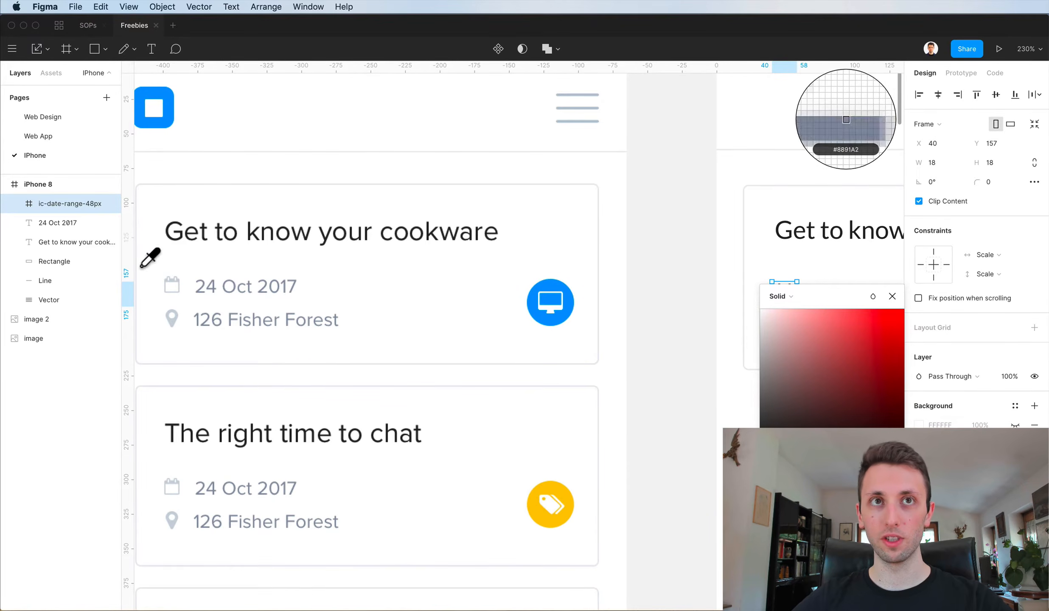
click(175, 336)
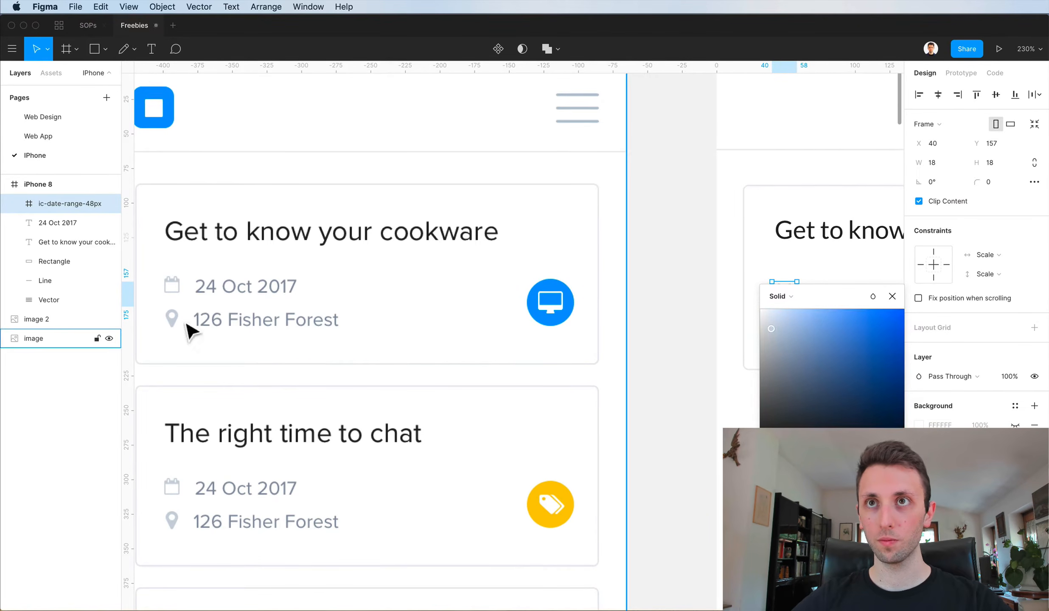
scroll(358, 316, right, 10)
click(624, 433)
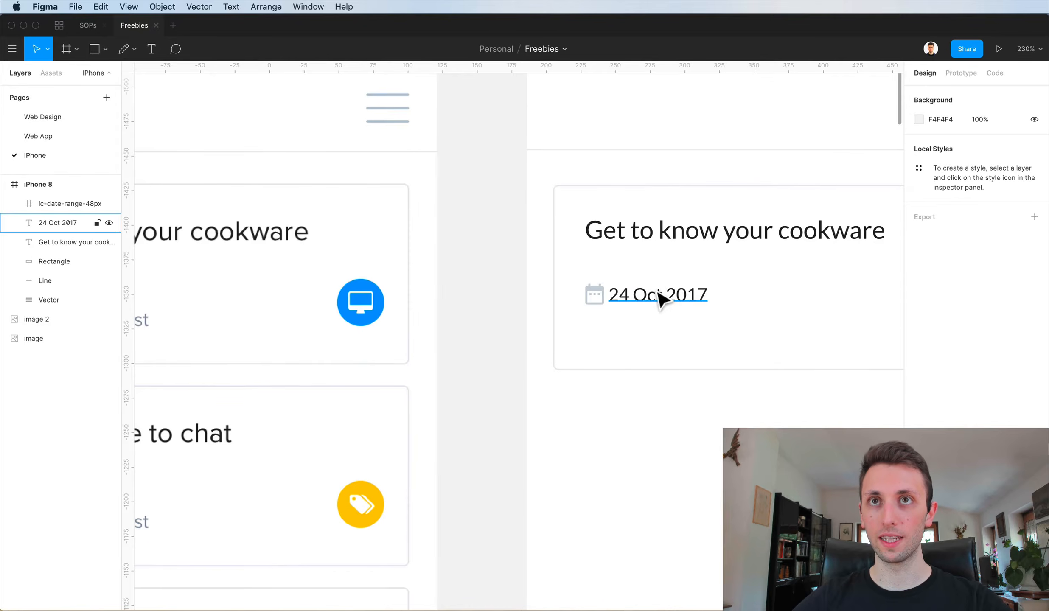
Color the date text with 8991A4 sampled from the reference card's date.
click(657, 293)
scroll(216, 293, left, 5)
key(i)
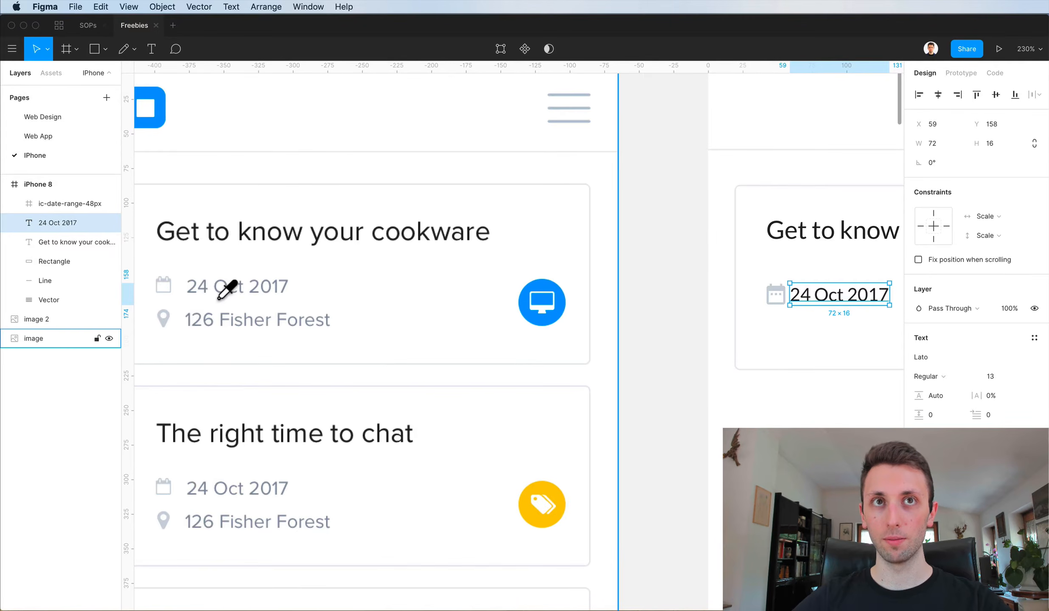
click(220, 298)
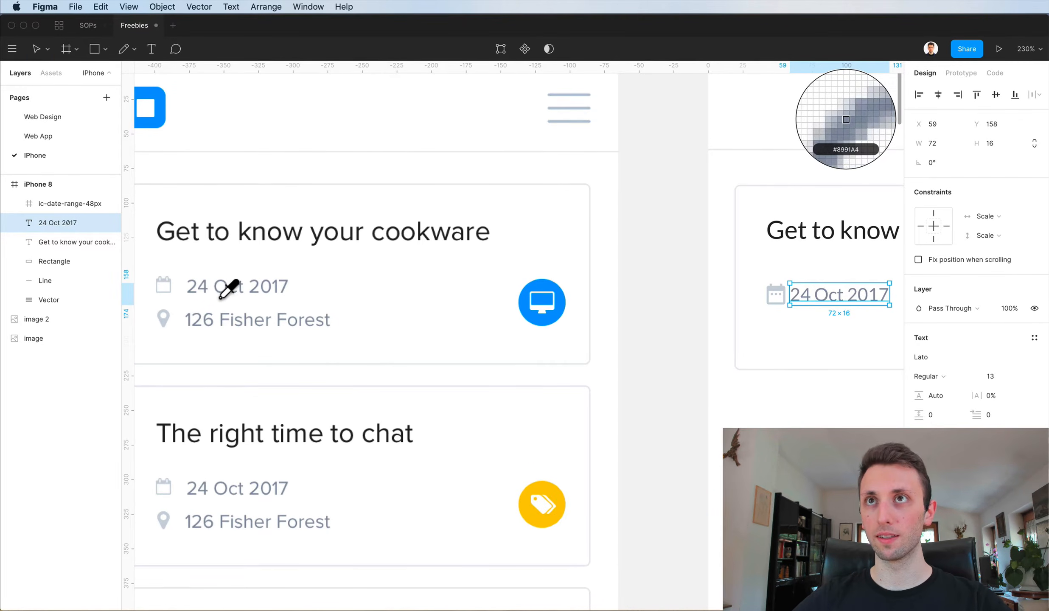
Shift the date text right to X 66, away from the calendar icon, and deselect it.
click(686, 492)
scroll(675, 267, down, 2)
scroll(674, 266, right, 4)
click(675, 268)
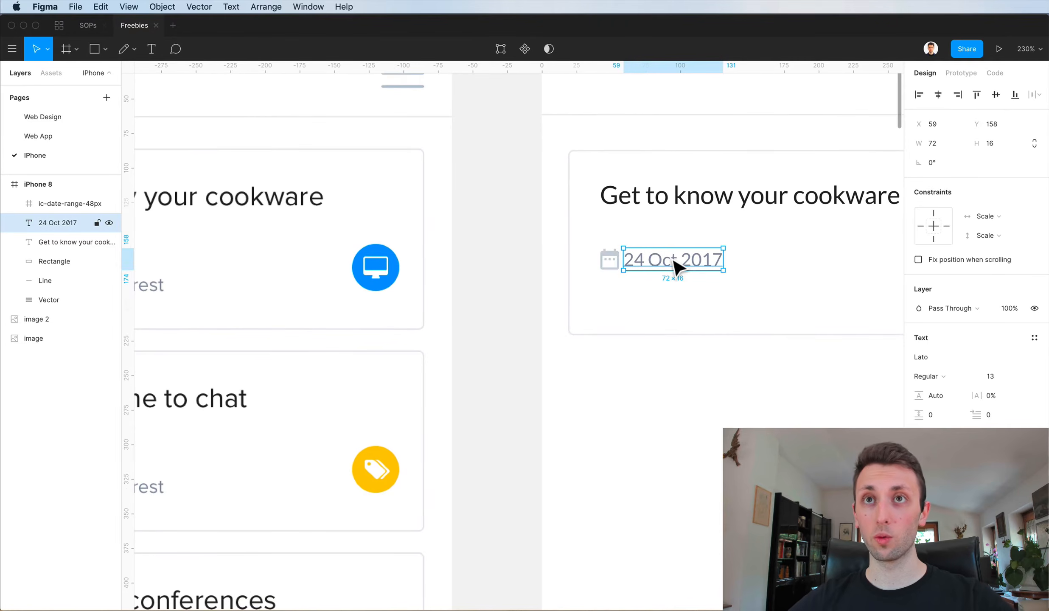
key(Right)
key(Right)
key(Right)
key(Right)
key(Right)
key(Right)
key(Right)
key(Right)
key(Right)
key(Right)
scroll(677, 268, down, 3)
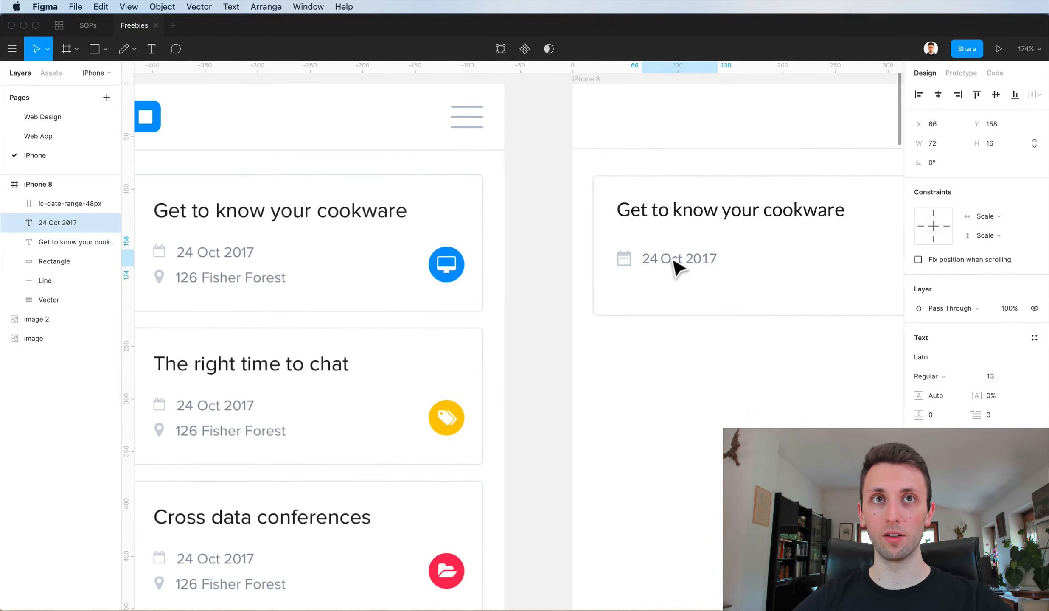
click(696, 363)
scroll(698, 362, up, 1)
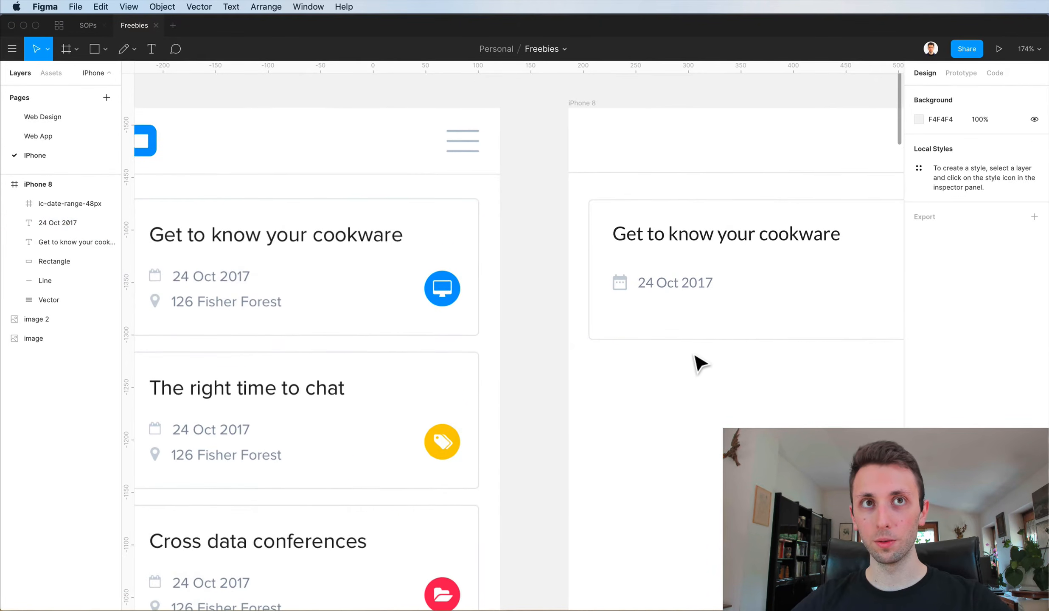
Duplicate the calendar icon and date text together as a second row directly below, with the copied text at Y 184.
drag(711, 367, 596, 278)
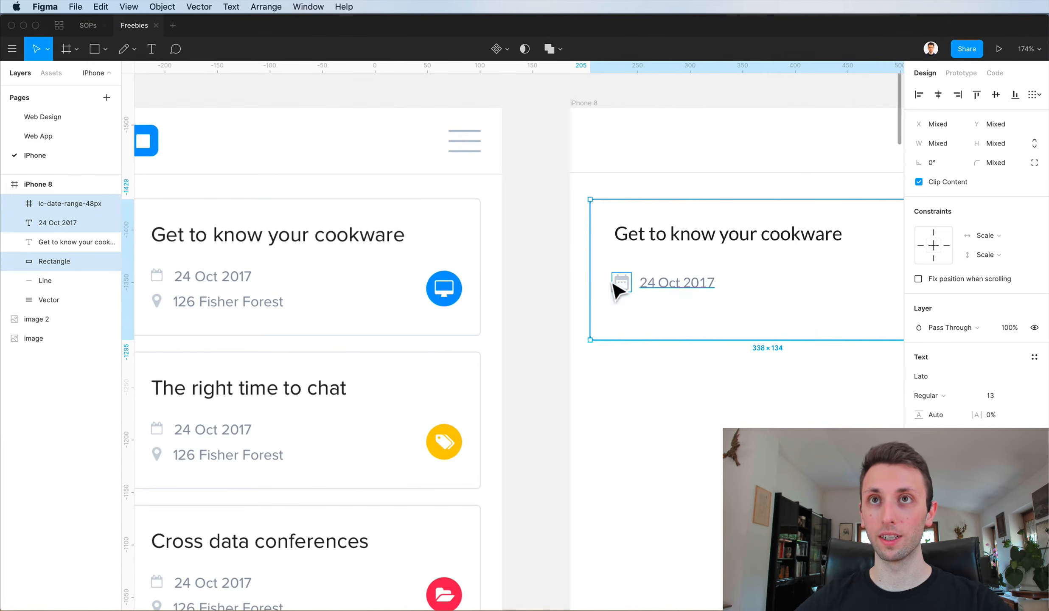
click(773, 298)
click(672, 292)
shift+click(622, 287)
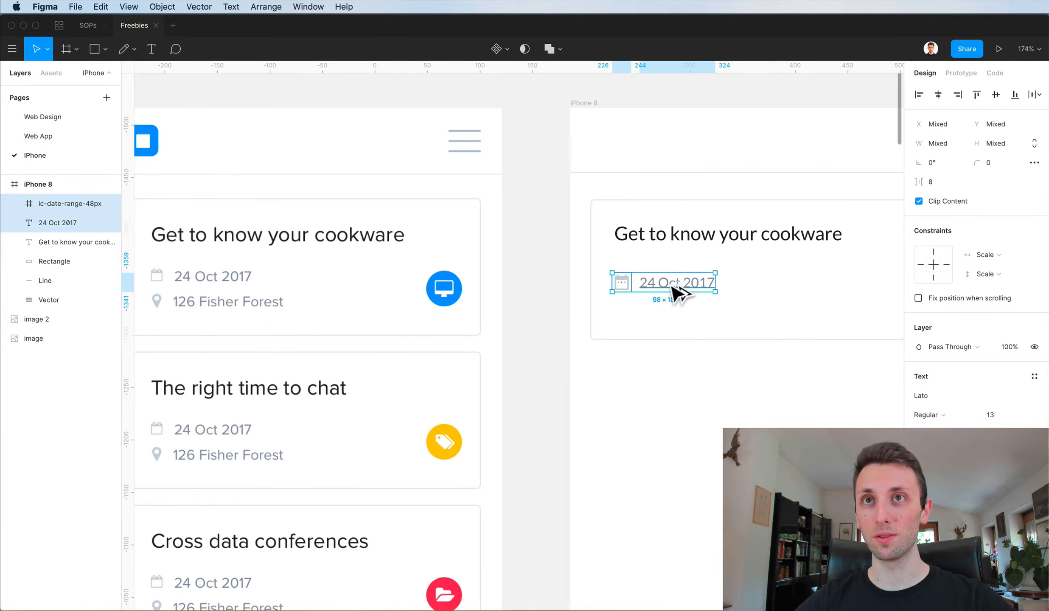
drag(672, 286, 678, 316)
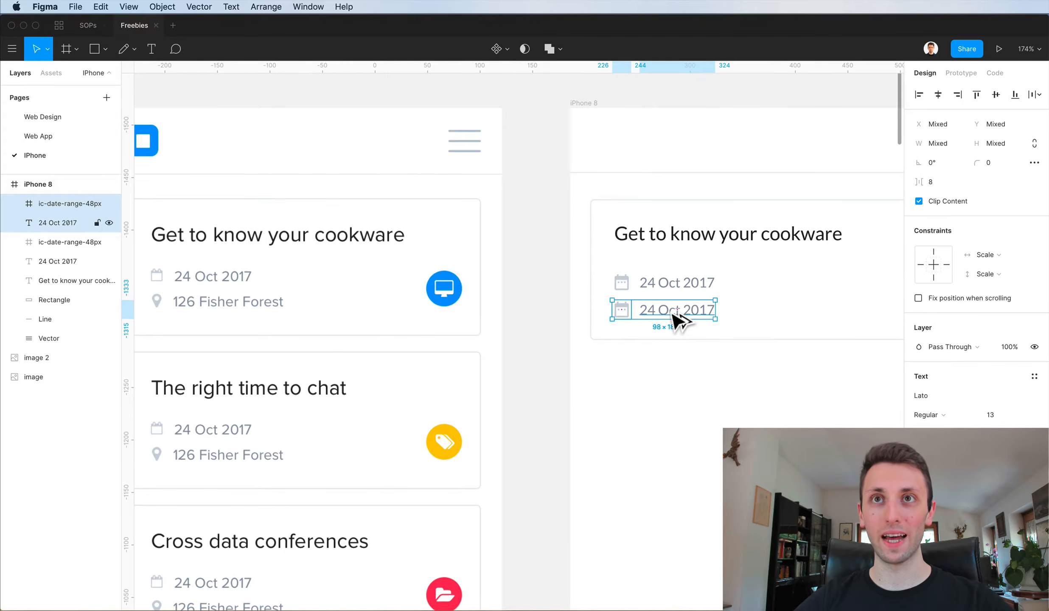
click(701, 415)
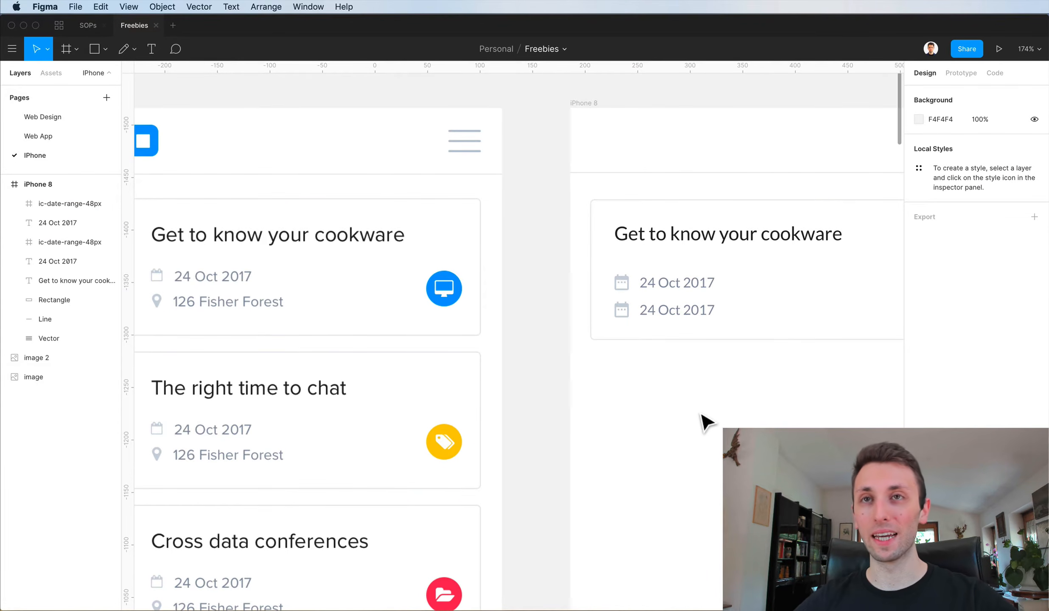
Replace the lower row's date text with the street address from the reference card and deselect it.
scroll(696, 352, up, 1)
click(699, 332)
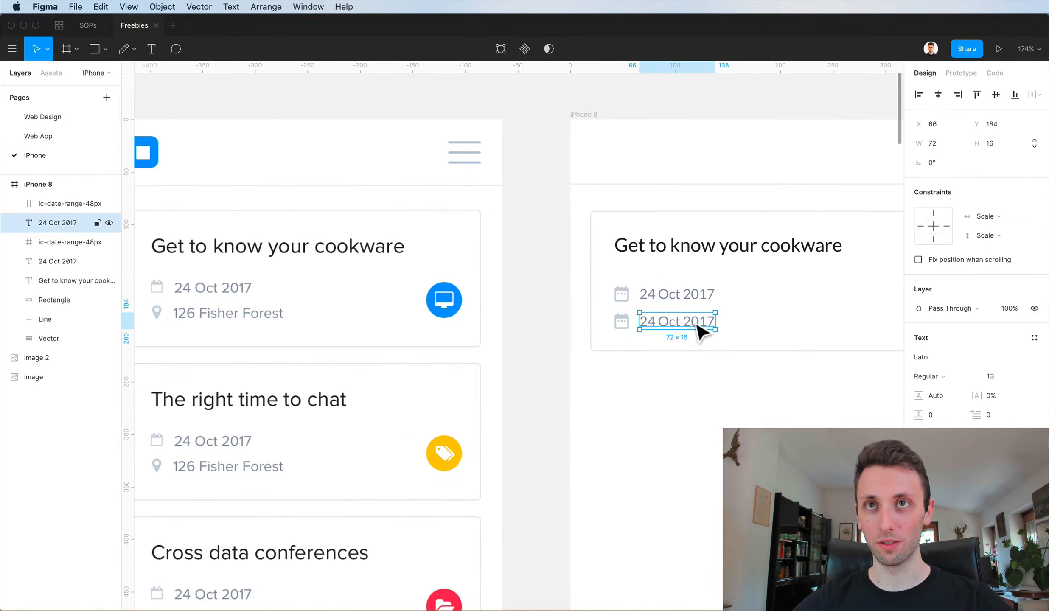
key(Return)
text(126 F)
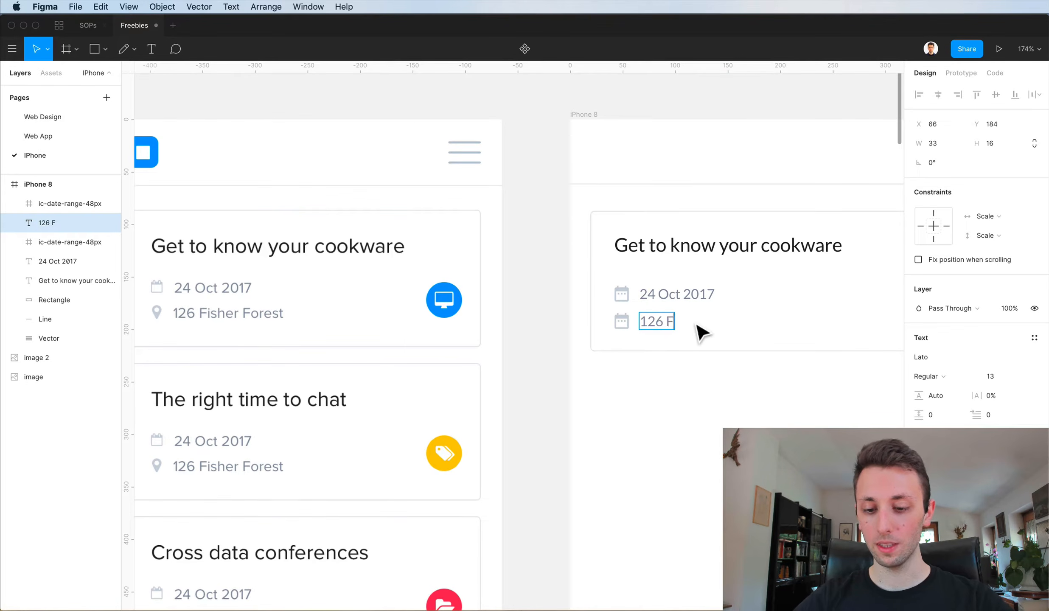
text(isher F)
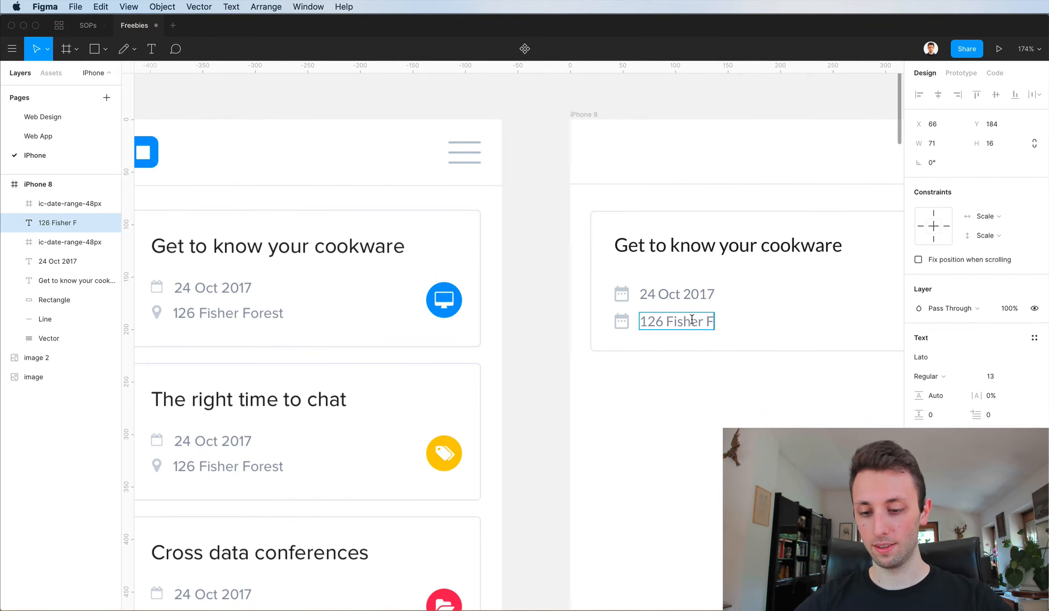
text(orest)
key(Escape)
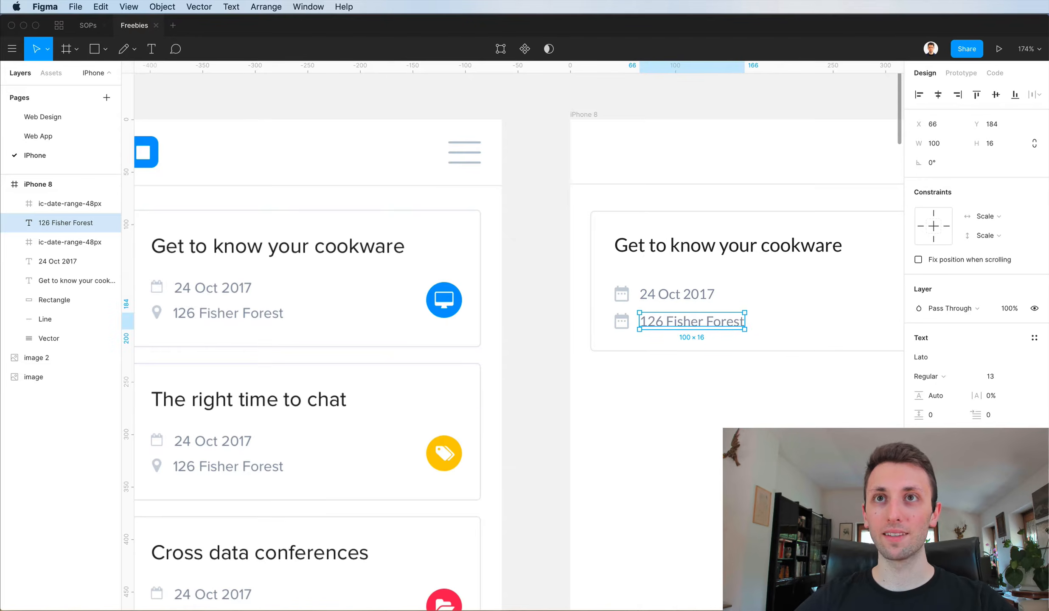
scroll(799, 423, up, 1)
click(801, 424)
scroll(800, 424, down, 3)
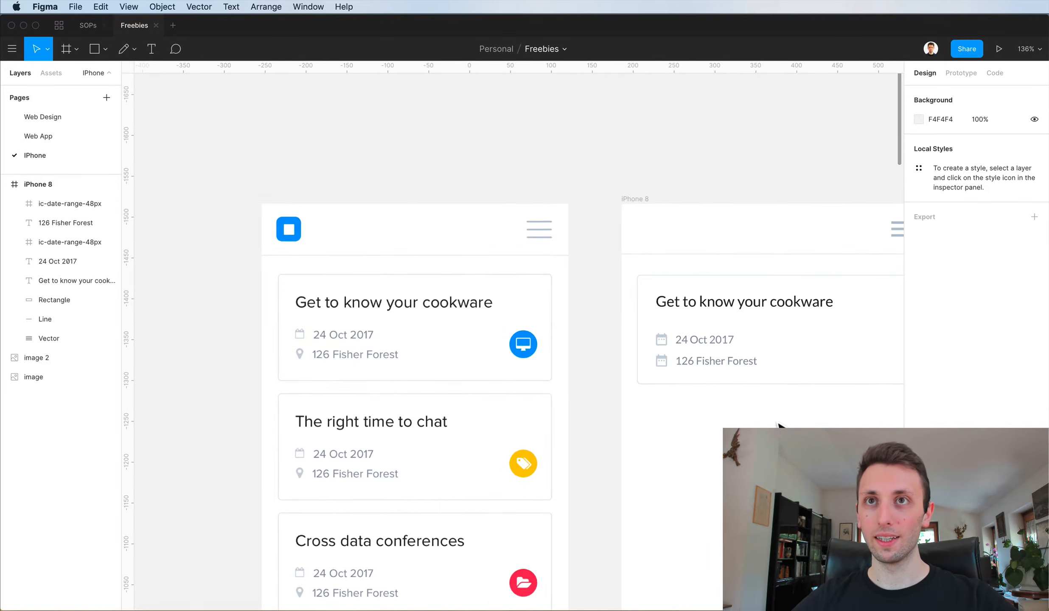
scroll(780, 424, right, 3)
scroll(780, 424, down, 1)
Move both detail rows, icons and texts together, up 6 px closer to the card title.
click(577, 310)
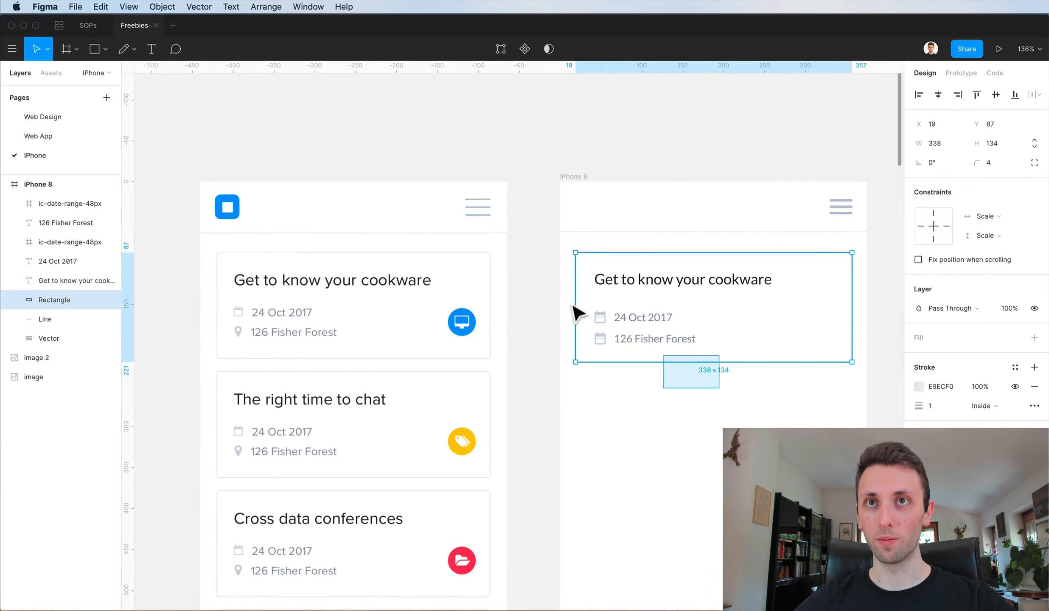
drag(573, 306, 749, 344)
key(Escape)
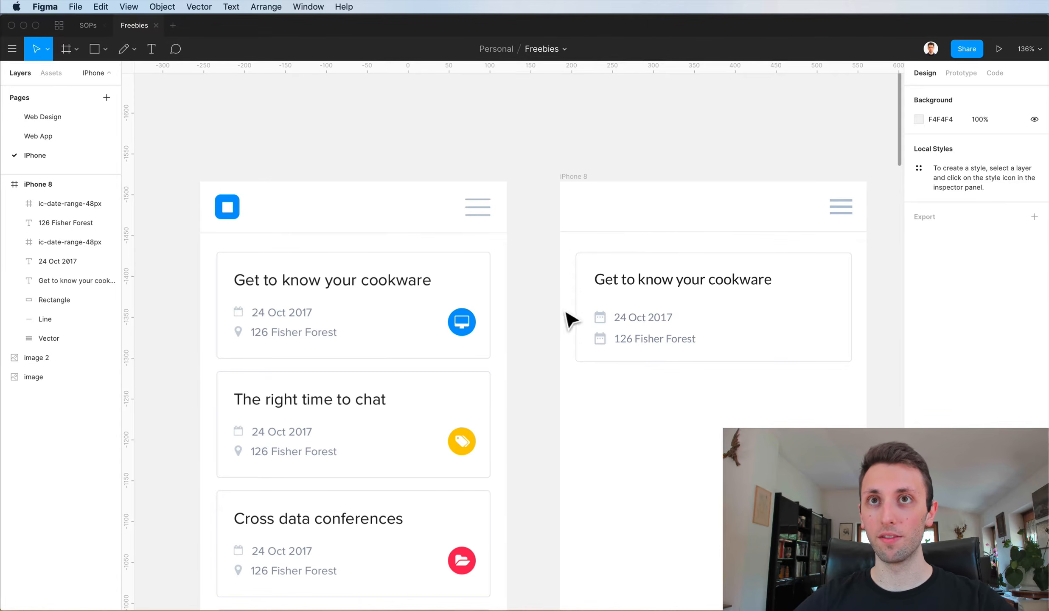
drag(571, 321, 700, 373)
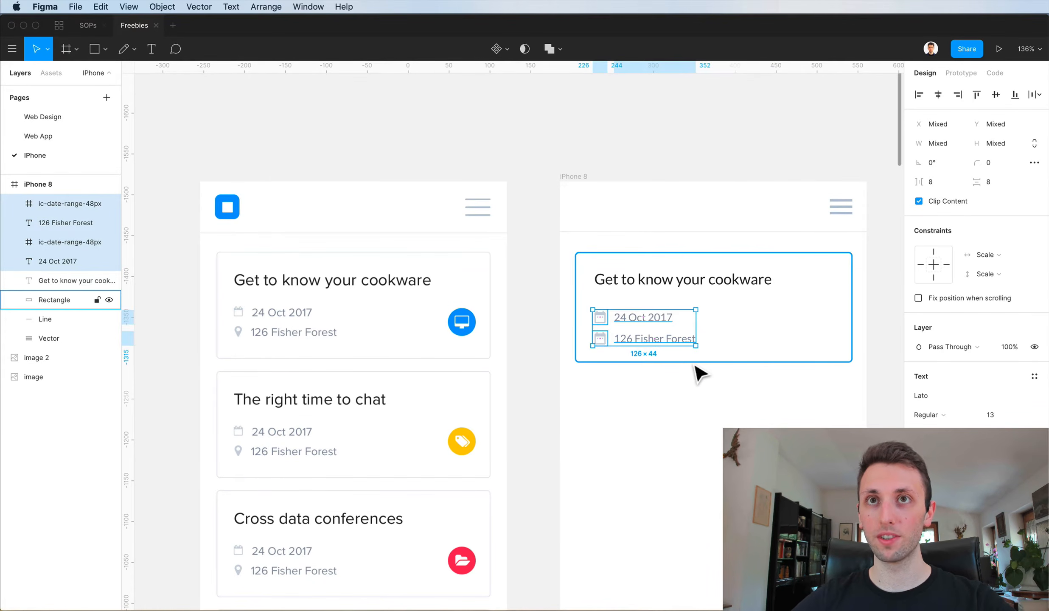
key(Up)
key(Up)
key(Up)
key(Up)
key(Up)
key(Up)
key(Escape)
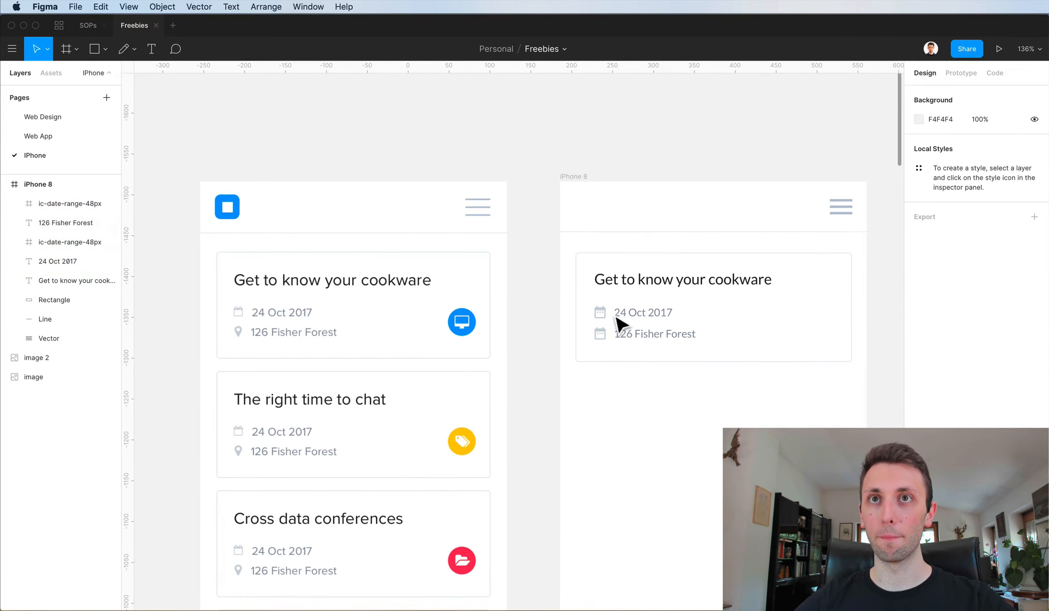
Switch to IconJar, search for "location", and place the 24px location-on icon below the card's second calendar icon in Figma.
scroll(621, 318, up, 5)
scroll(617, 306, left, 4)
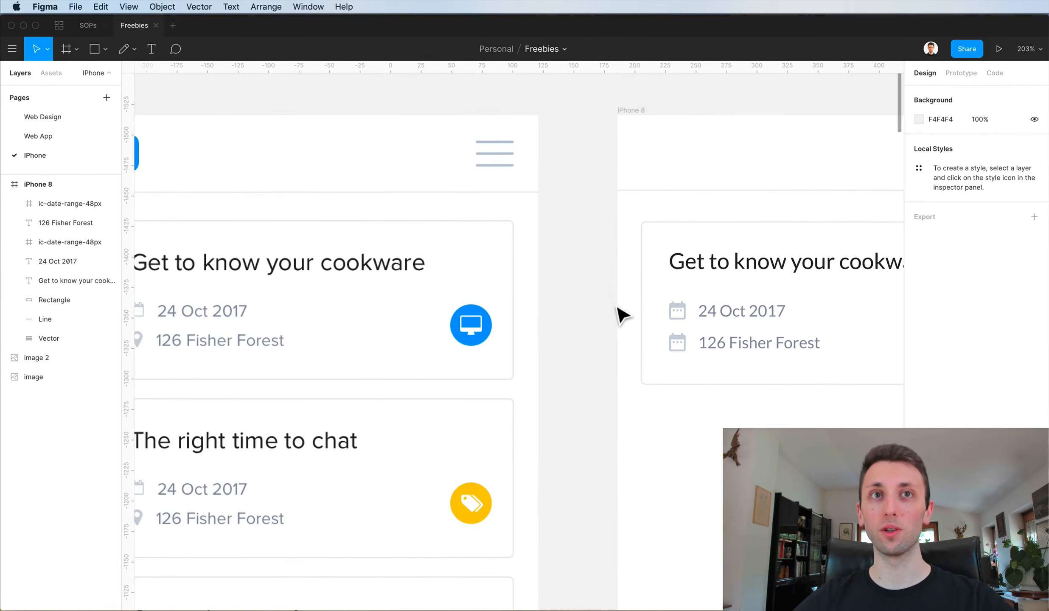
key(super+space)
text(ico)
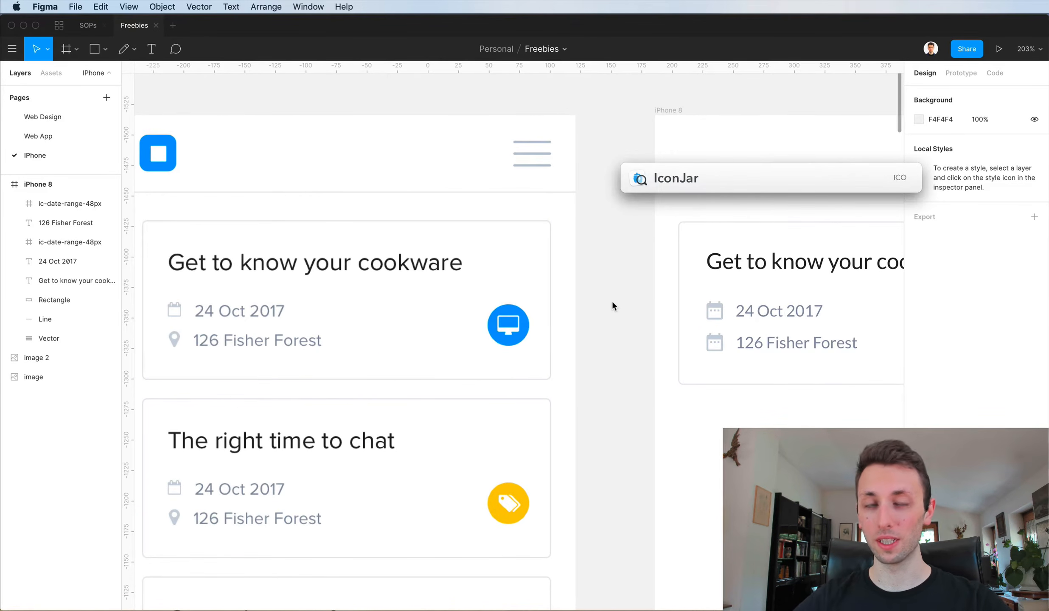
key(Return)
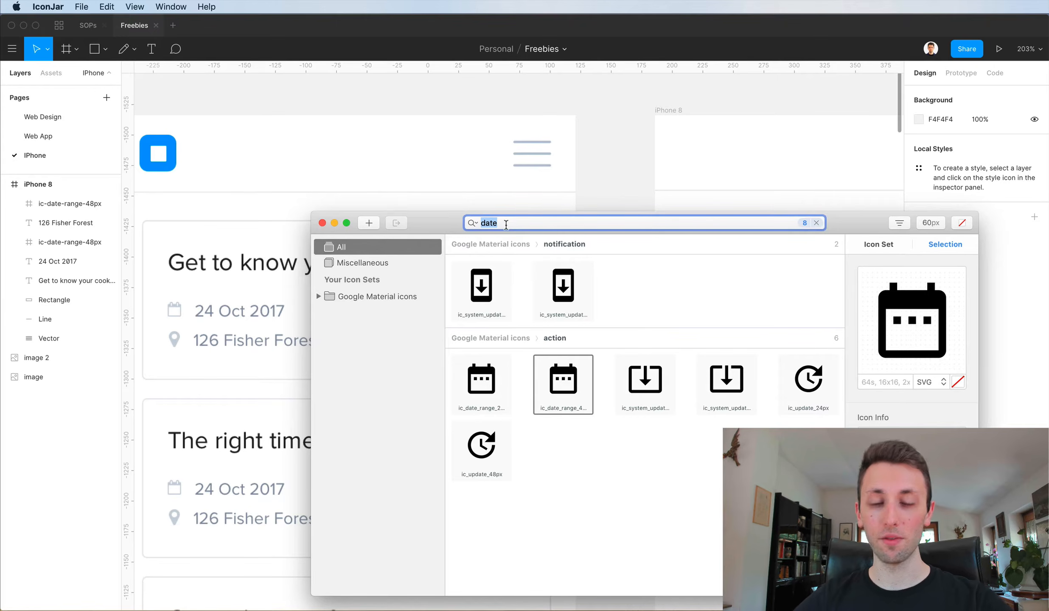
text(ion)
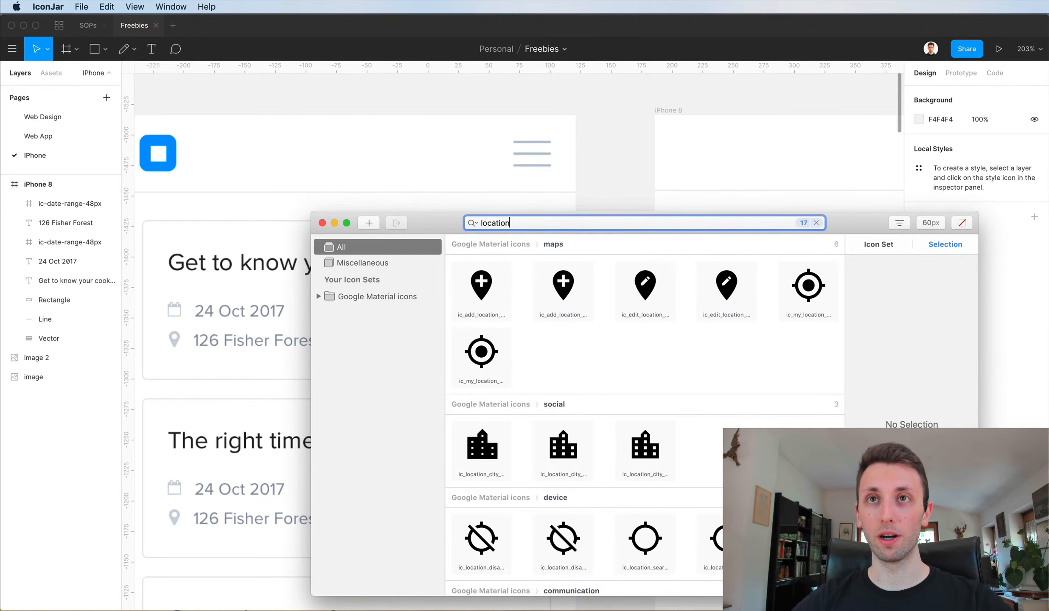
scroll(671, 301, down, 4)
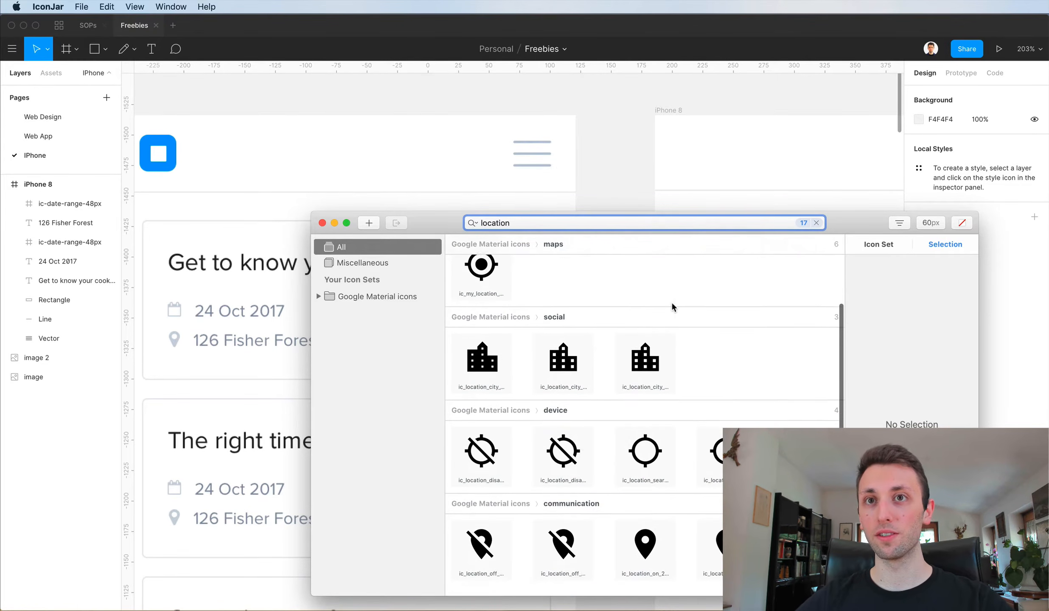
click(650, 535)
drag(650, 535, 716, 375)
scroll(751, 370, up, 4)
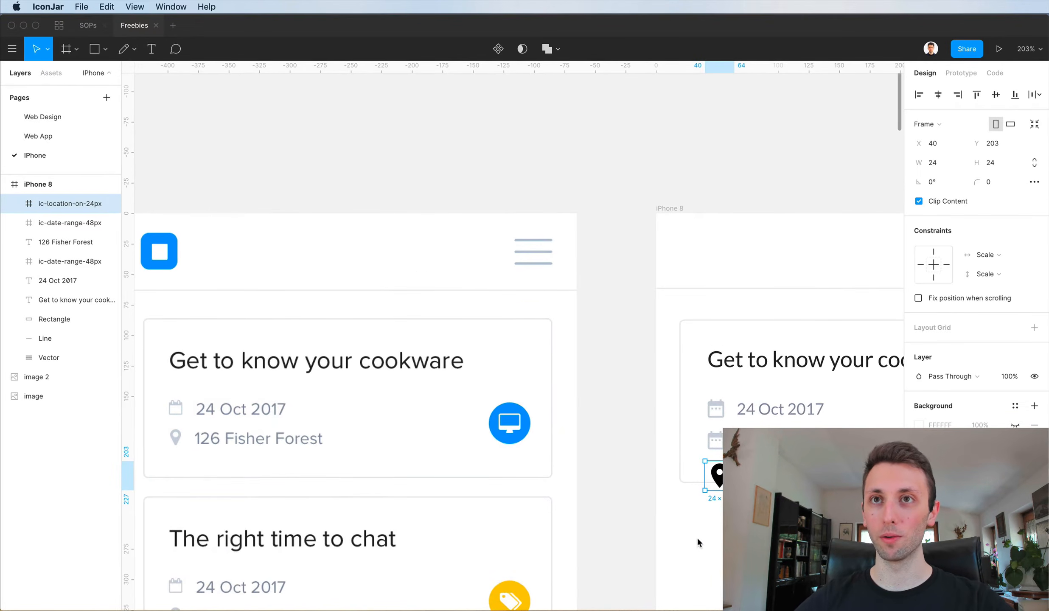
Center the location pin below the duplicate calendar icon at X 37, Y 196 and recolor it with CBD2DC sampled from that icon.
scroll(730, 479, up, 10)
click(707, 469)
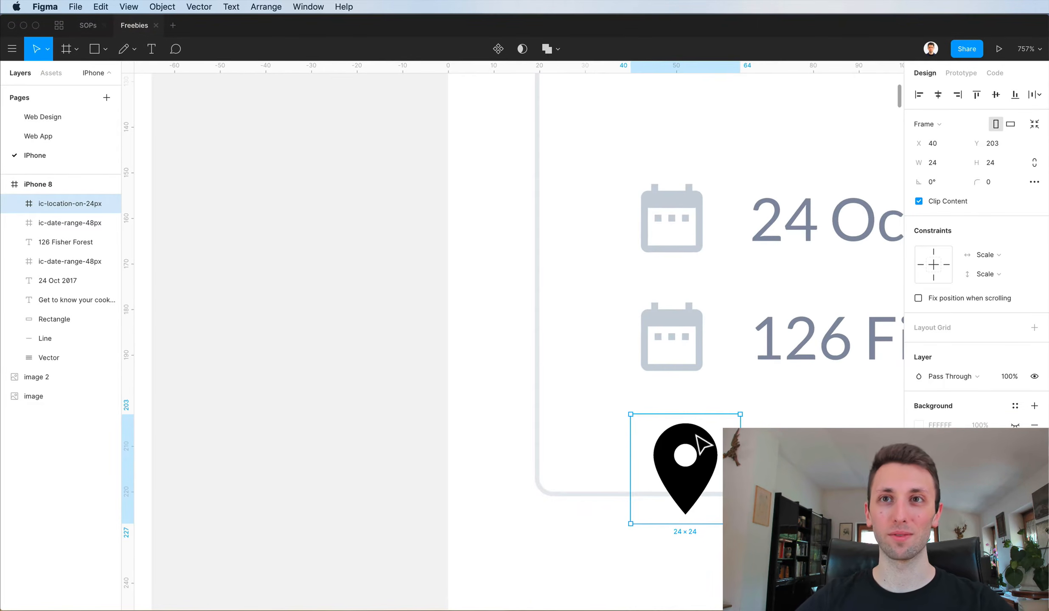
drag(702, 439, 692, 426)
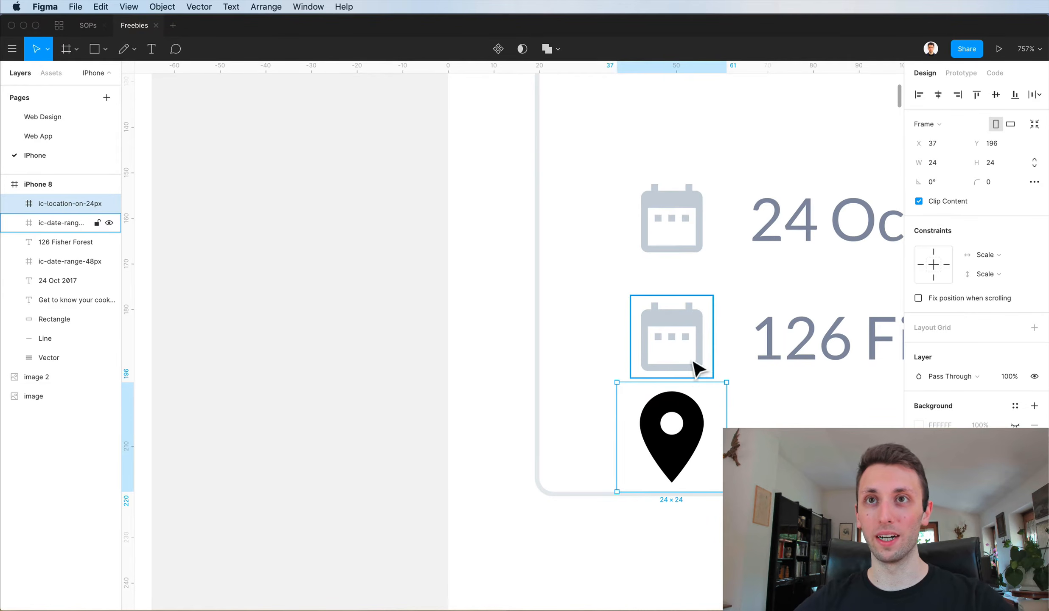
key(i)
key(Escape)
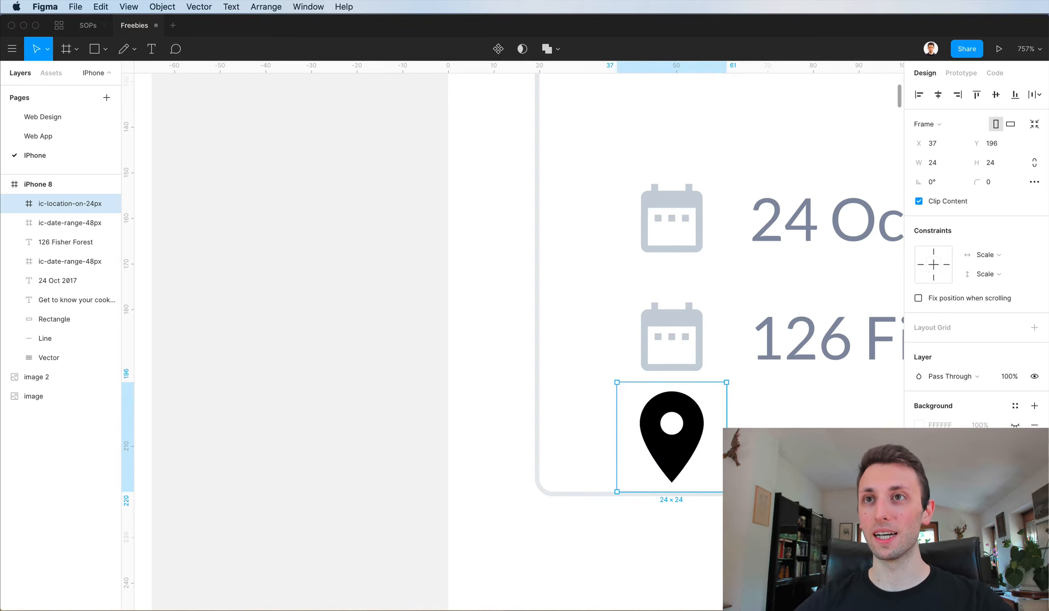
click(919, 493)
key(i)
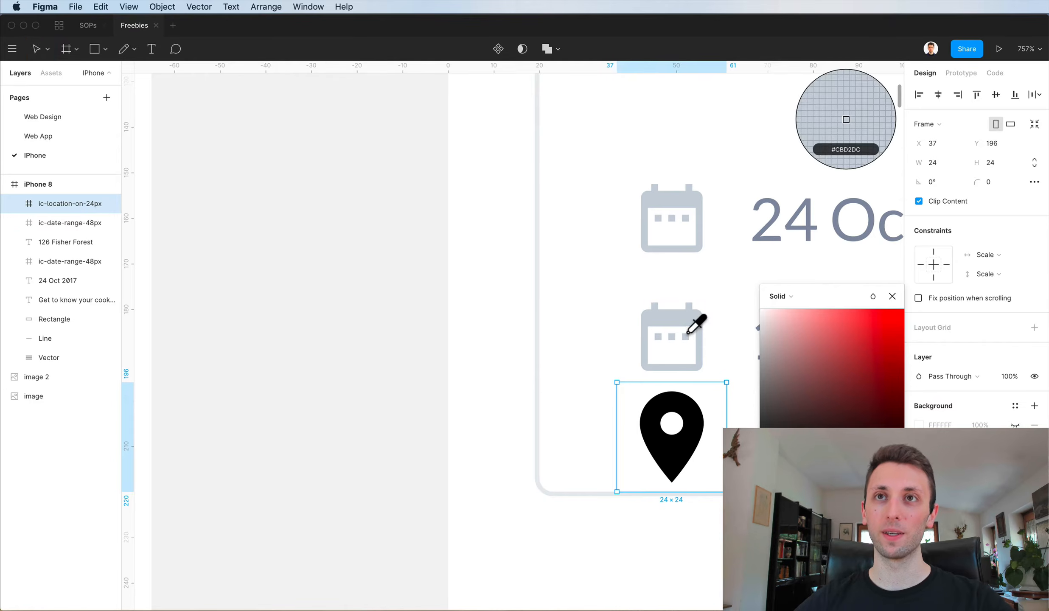
click(688, 334)
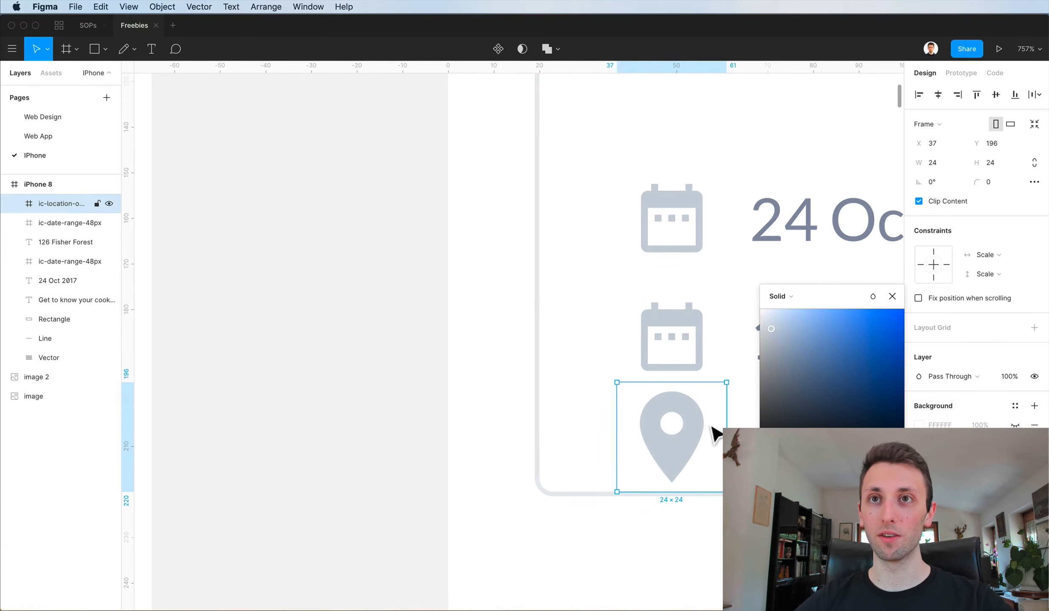
Scale the location pin to 20 × 20 and put it at X 39, Y 177 in place of the duplicate calendar icon.
drag(726, 492, 707, 475)
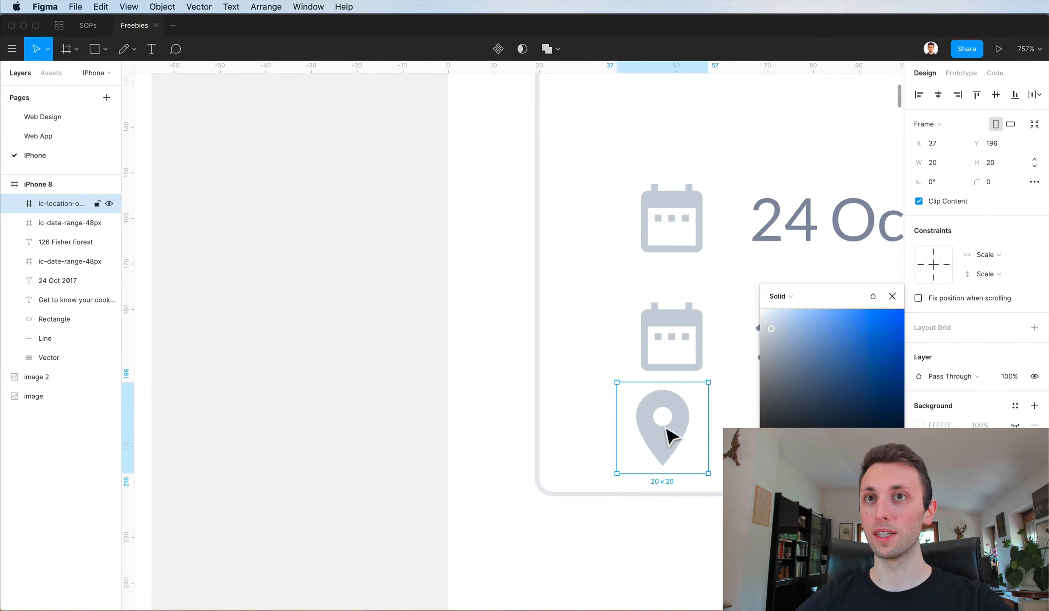
drag(669, 436, 685, 318)
click(682, 323)
key(Delete)
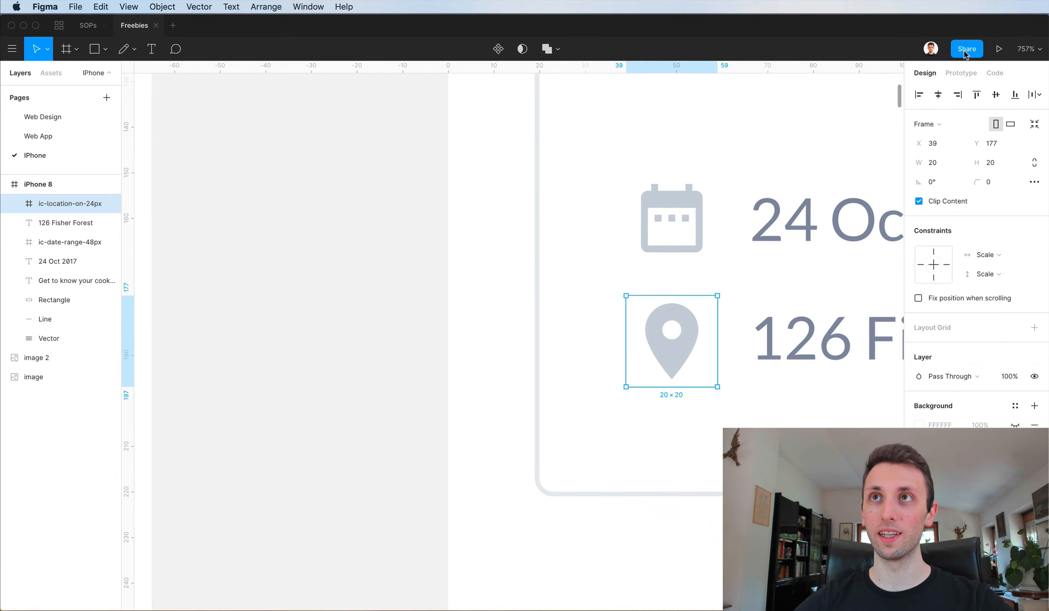
scroll(726, 505, down, 10)
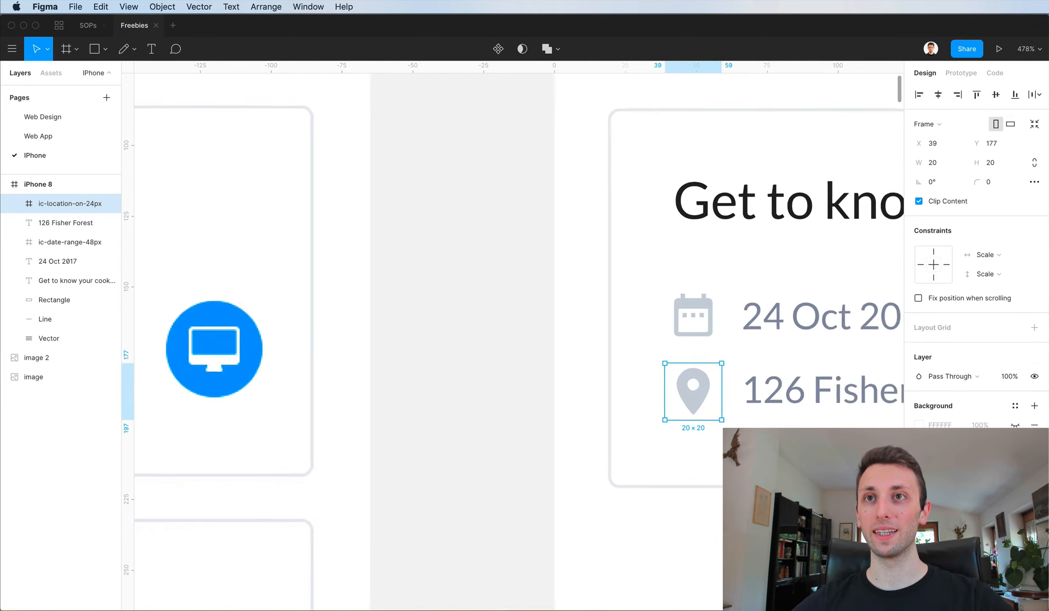
scroll(681, 505, down, 4)
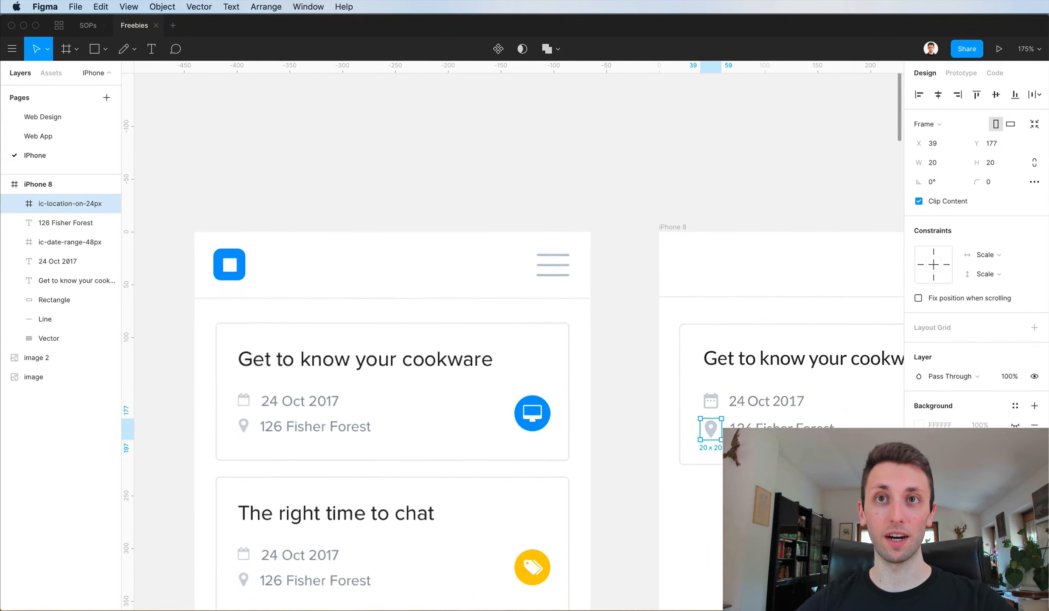
scroll(513, 342, down, 2)
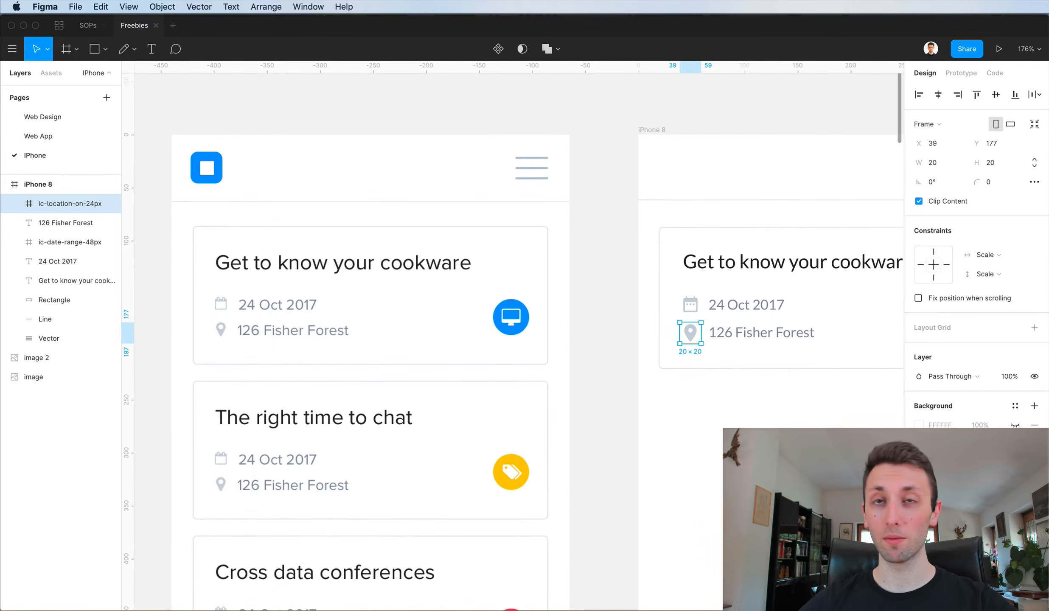
click(715, 491)
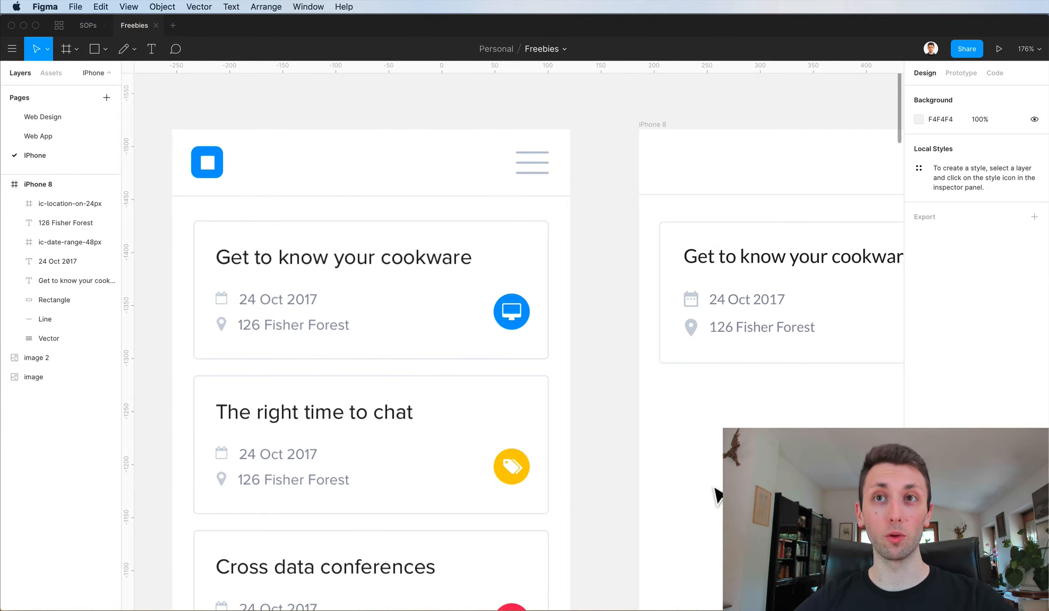
scroll(716, 494, up, 2)
scroll(717, 494, down, 3)
scroll(716, 494, right, 1)
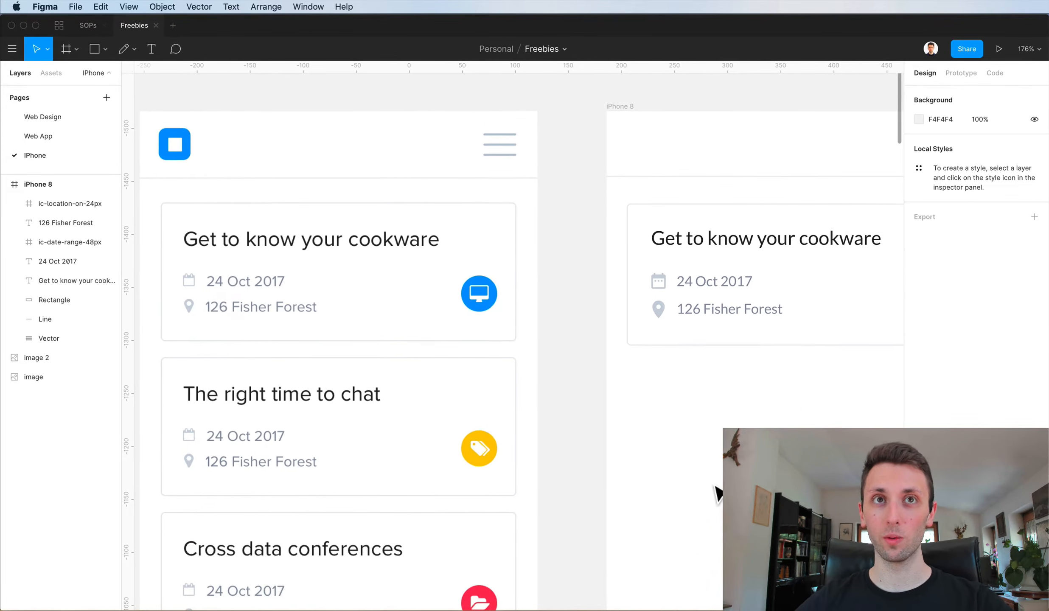
scroll(697, 391, up, 1)
scroll(697, 391, right, 6)
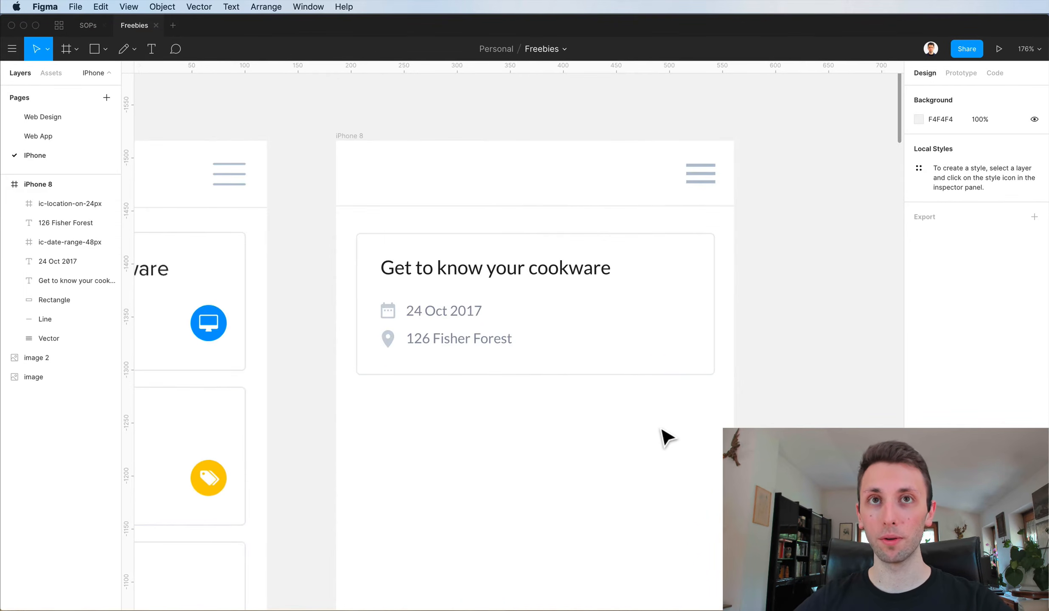
Draw a 37 × 37 circle in the card's lower-right area at X 300, Y 157.
key(o)
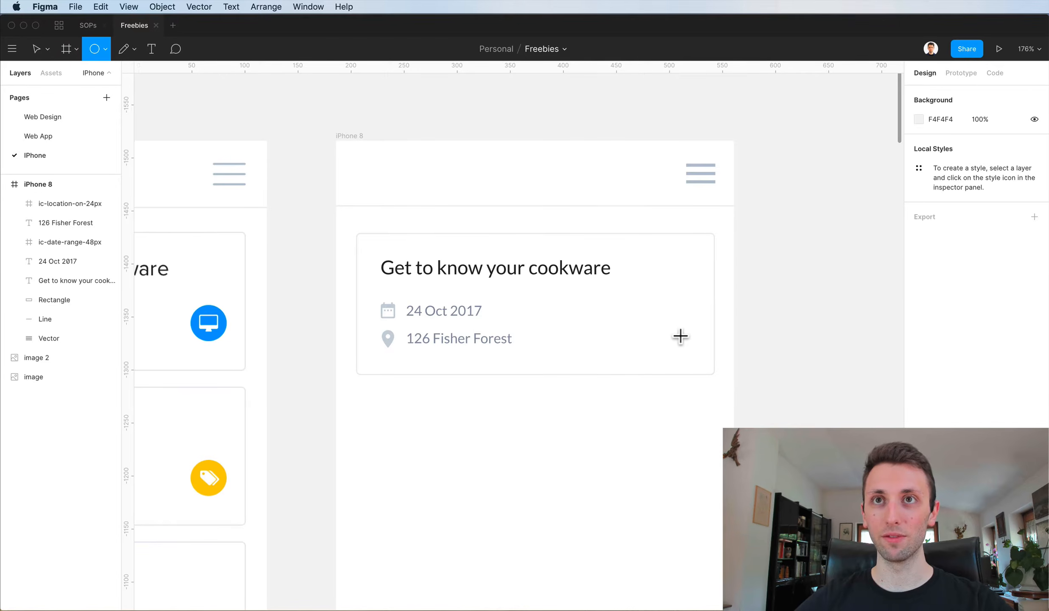
mouse_move(657, 349)
mouse_down()
mouse_move(687, 318)
mouse_move(681, 350)
mouse_move(673, 336)
mouse_up()
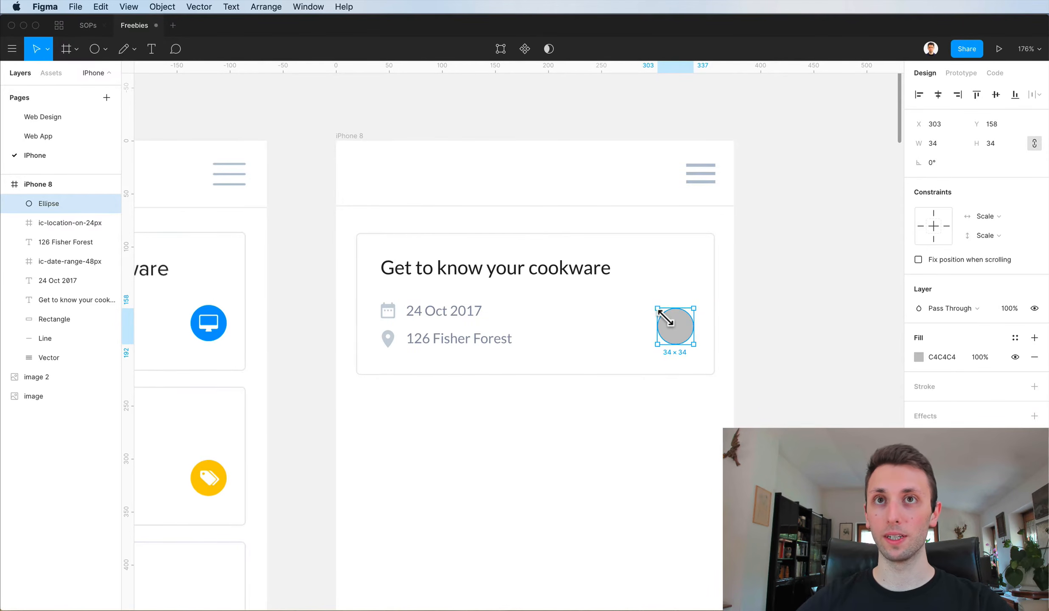
click(680, 437)
scroll(691, 358, up, 5)
click(750, 282)
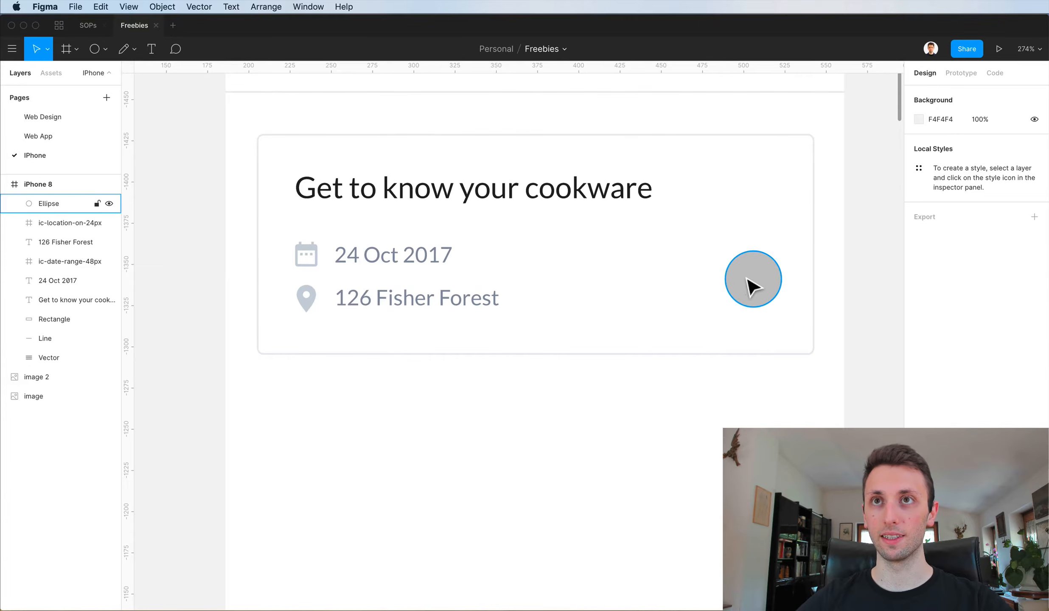
drag(730, 285, 728, 284)
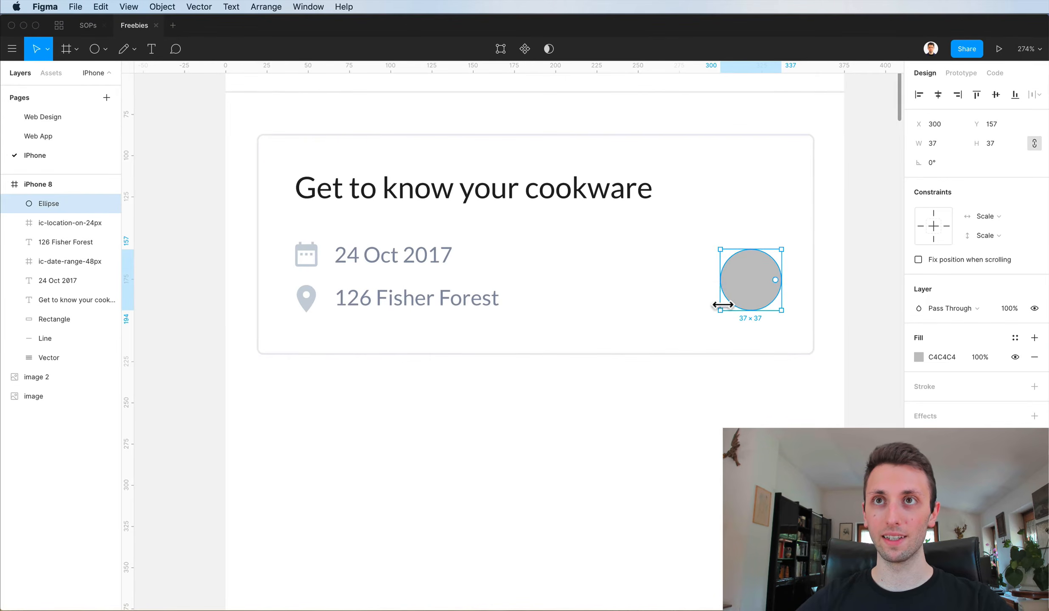
scroll(723, 304, down, 4)
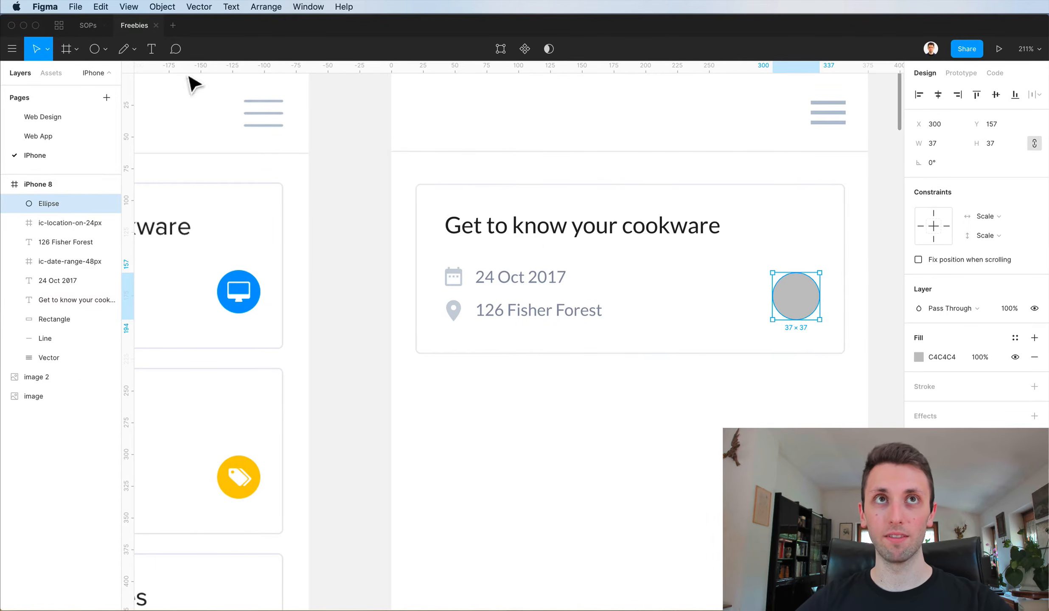
click(175, 49)
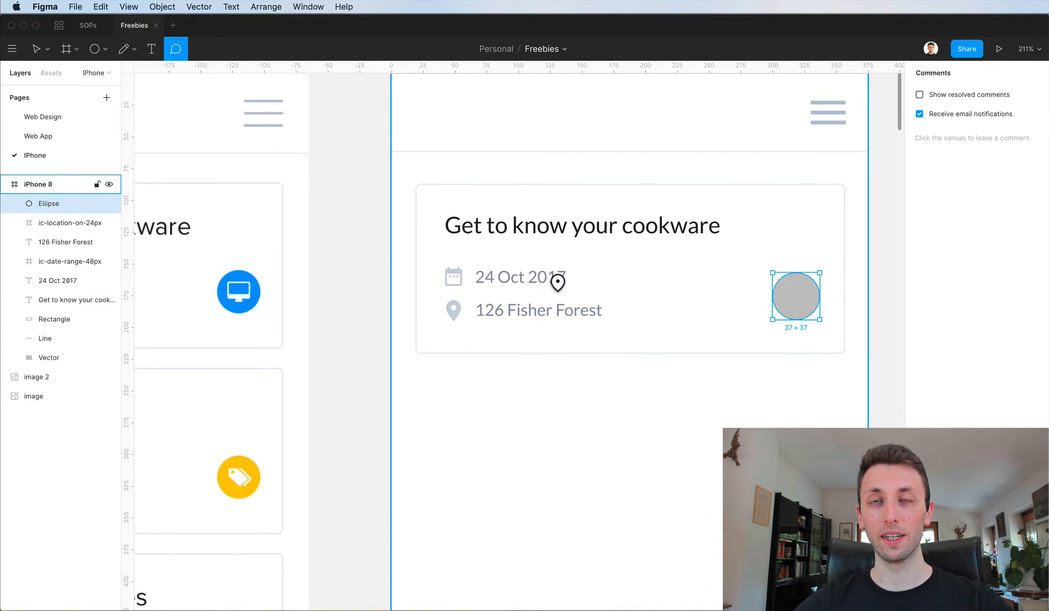
click(549, 278)
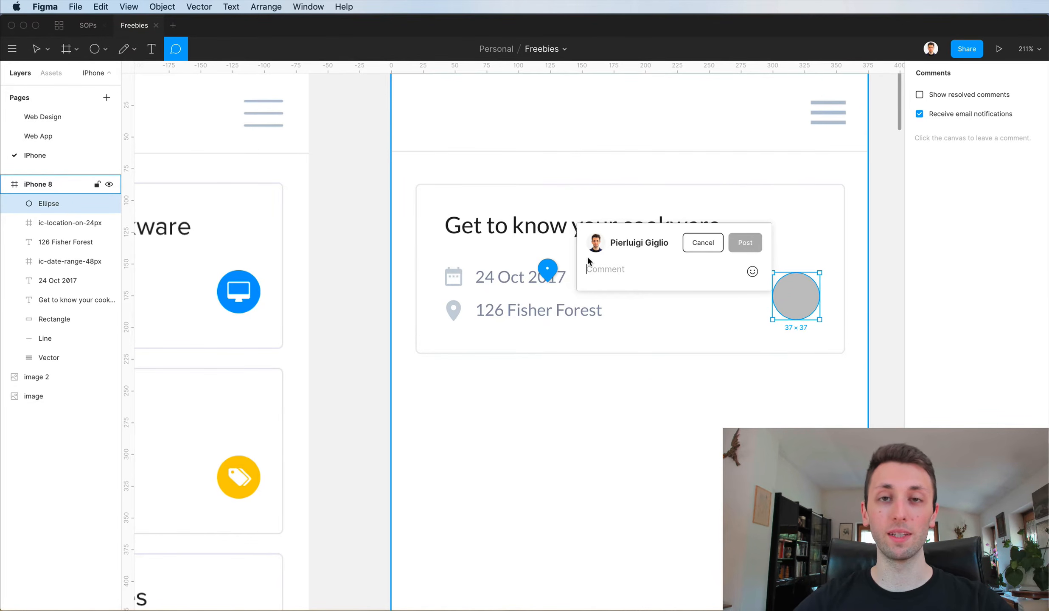
key(Escape)
scroll(589, 257, down, 1)
scroll(589, 257, left, 1)
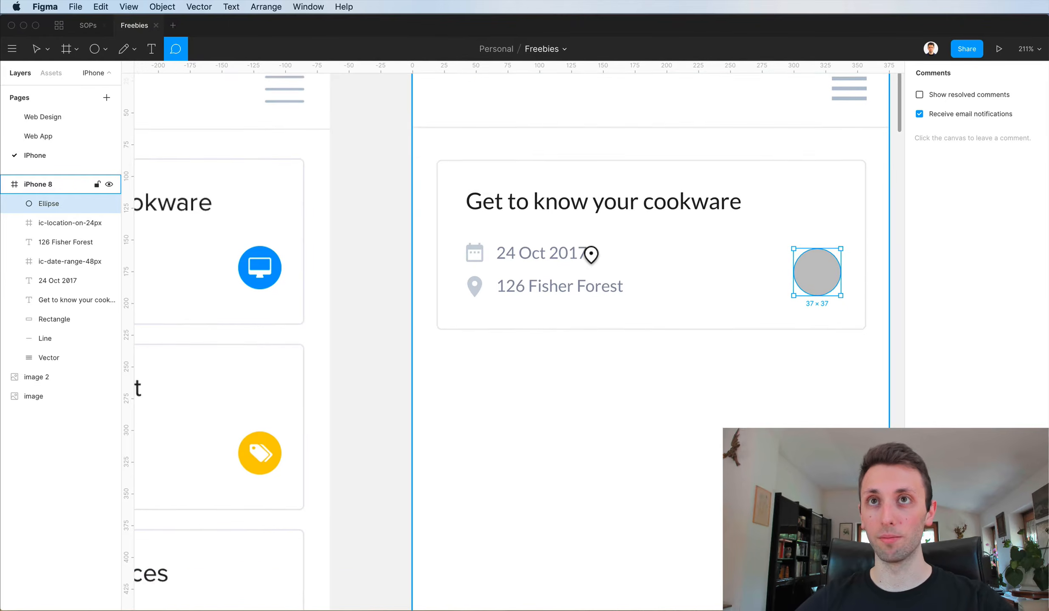
scroll(589, 258, up, 2)
key(Escape)
click(702, 410)
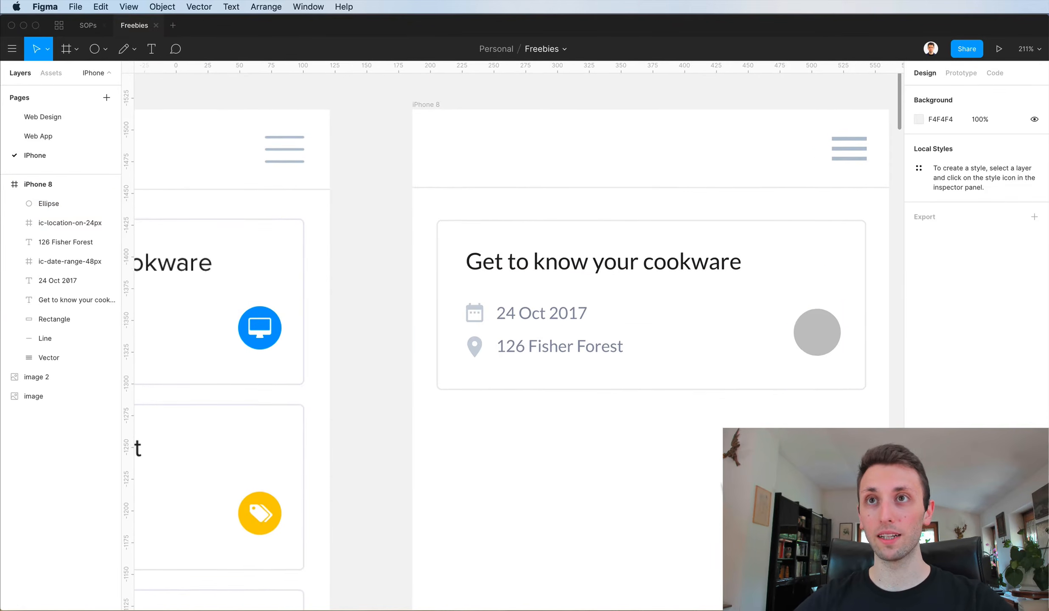
Switch to IconJar, search for "deskto", and place the 48px desktop-mac icon over the gray circle in Figma.
scroll(684, 379, up, 2)
scroll(684, 379, right, 1)
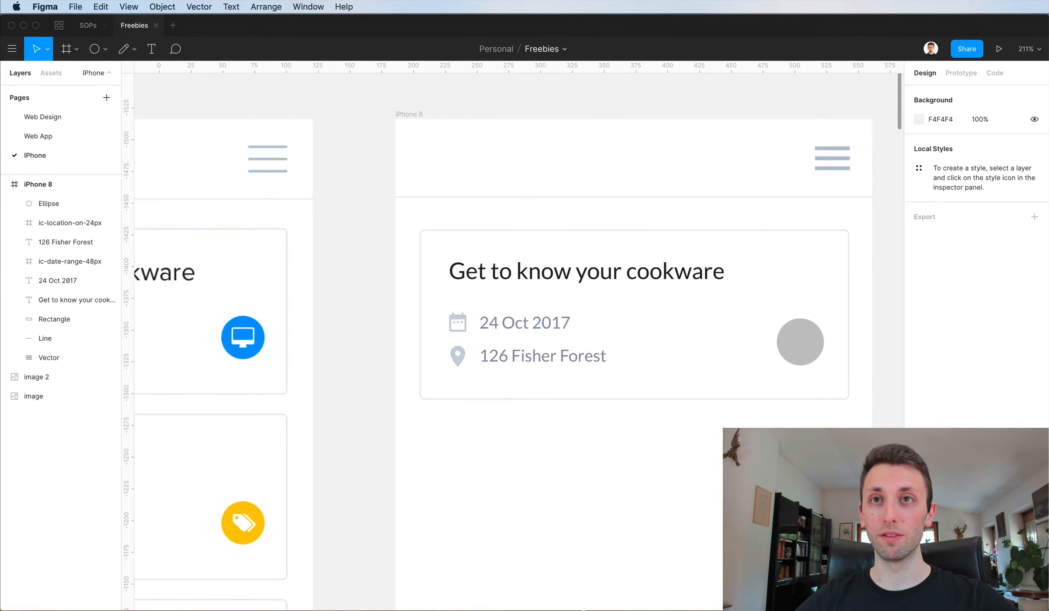
key(super+space)
key(Return)
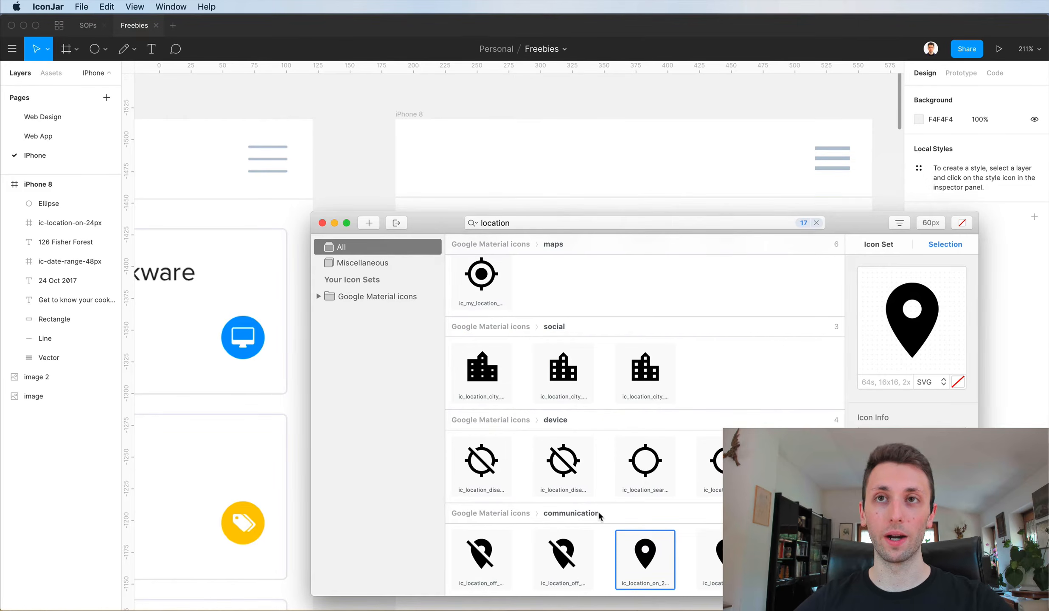
click(509, 223)
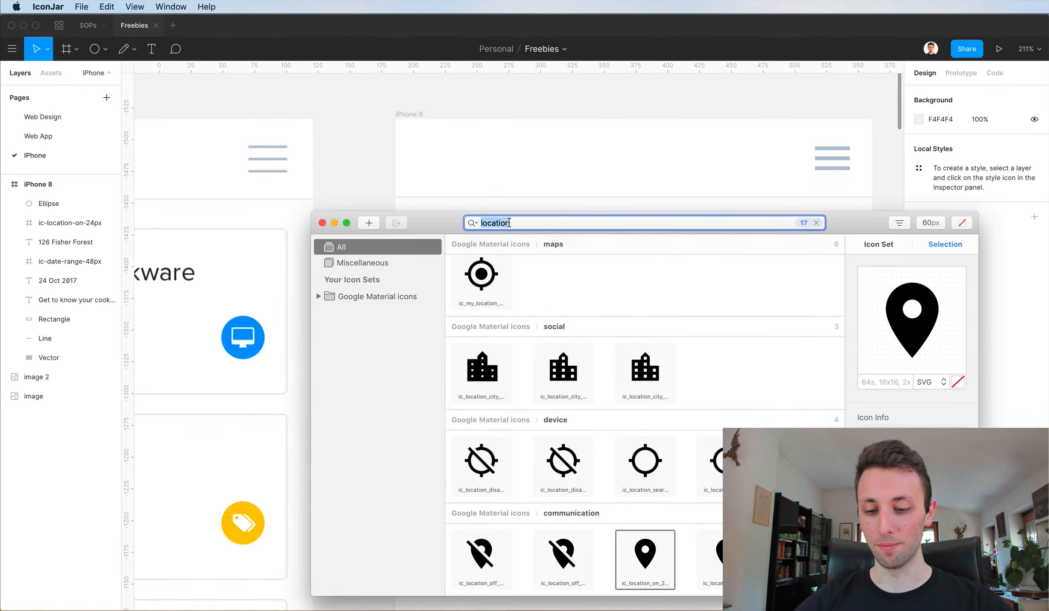
text(deskto)
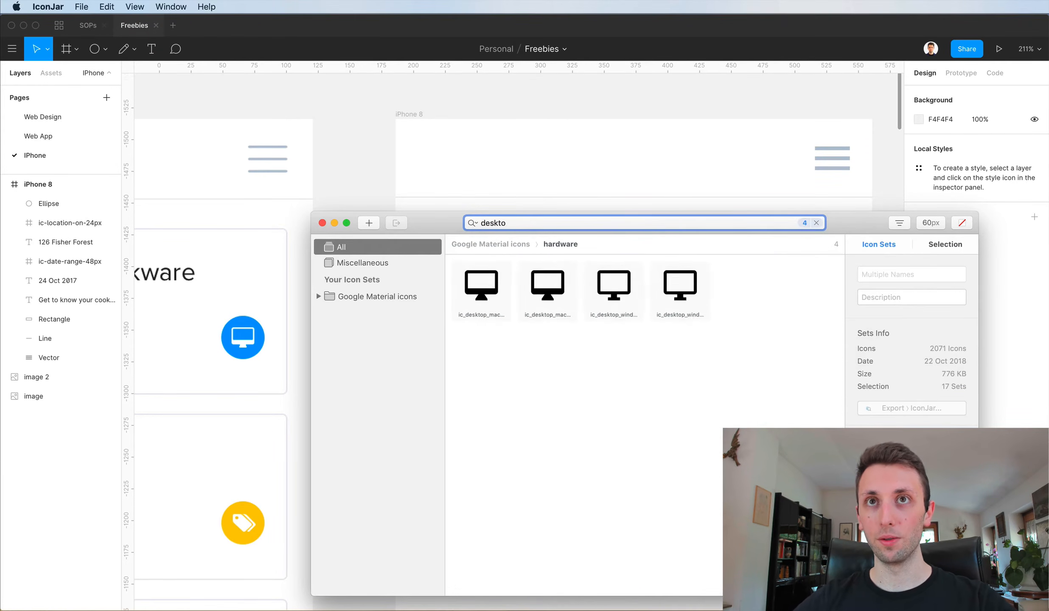
drag(534, 289, 785, 339)
scroll(796, 292, up, 5)
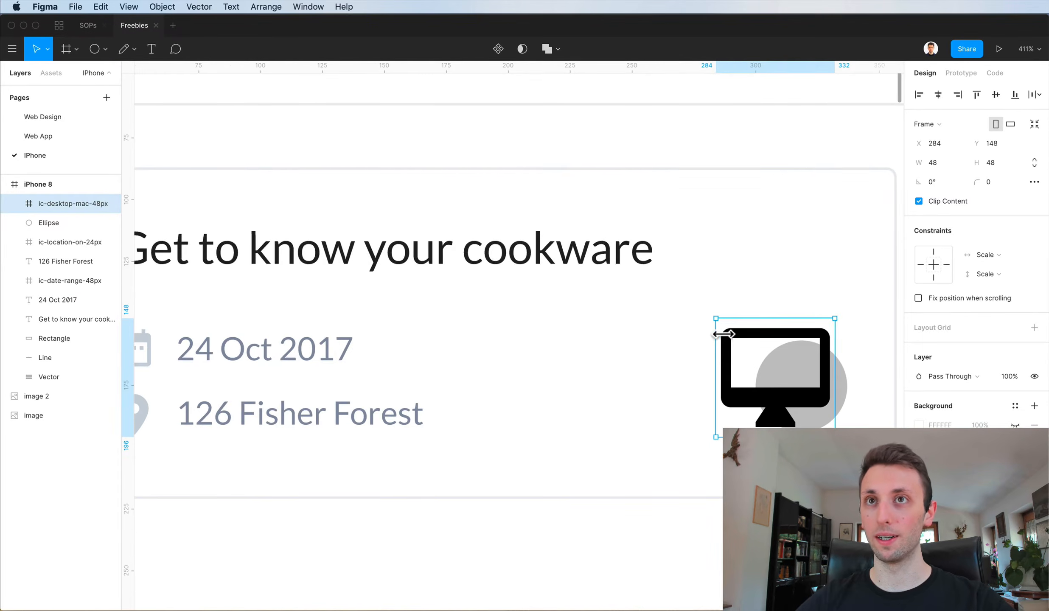
Scale the desktop icon to 23 × 23 inside the circle at X 307, Y 165 and recolor it white.
key(k)
drag(719, 323, 831, 422)
key(i)
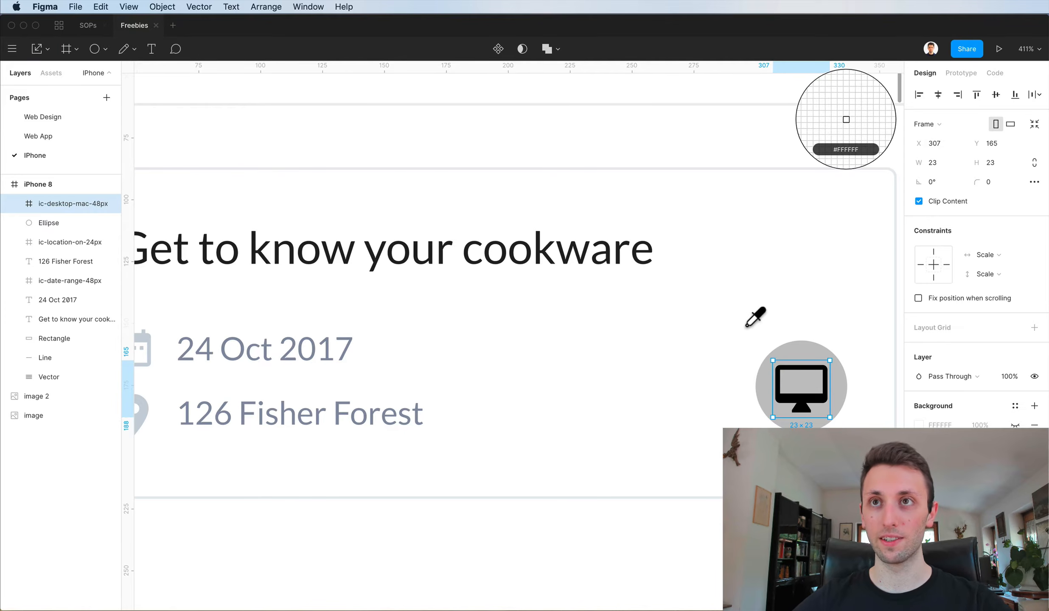
click(745, 325)
key(super+z)
click(919, 428)
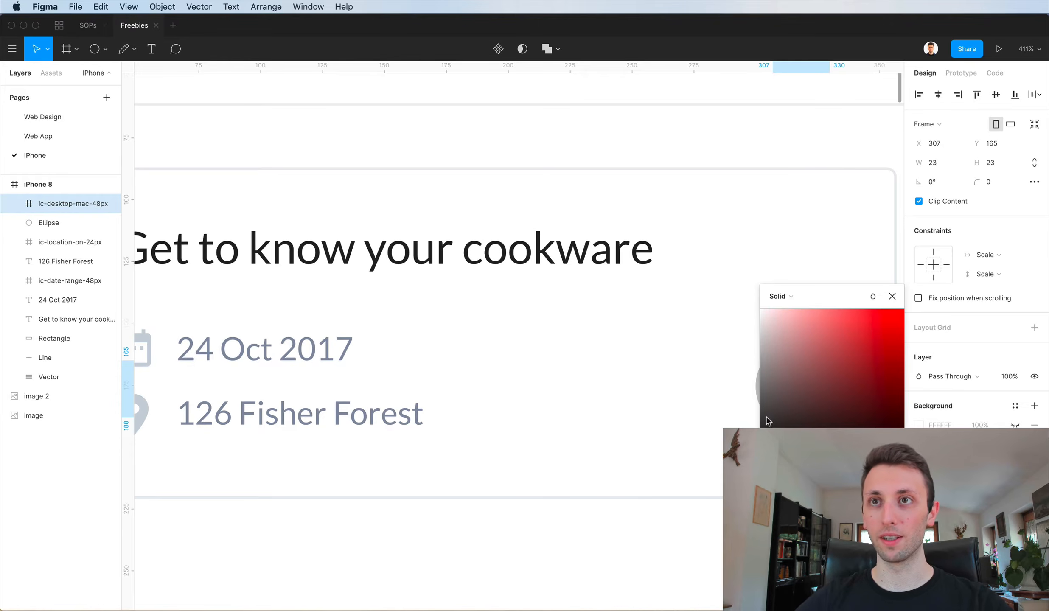
key(i)
key(Escape)
key(Escape)
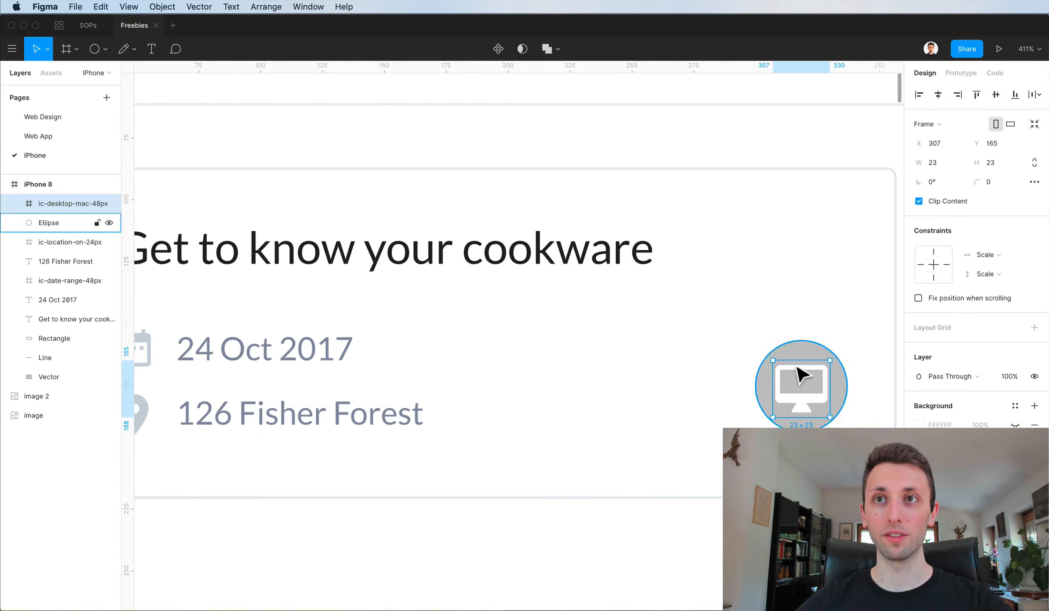
Fill the circle behind the desktop icon with blue 0295FF sampled from the reference image's first card icon.
click(807, 359)
scroll(810, 355, down, 5)
scroll(800, 356, left, 10)
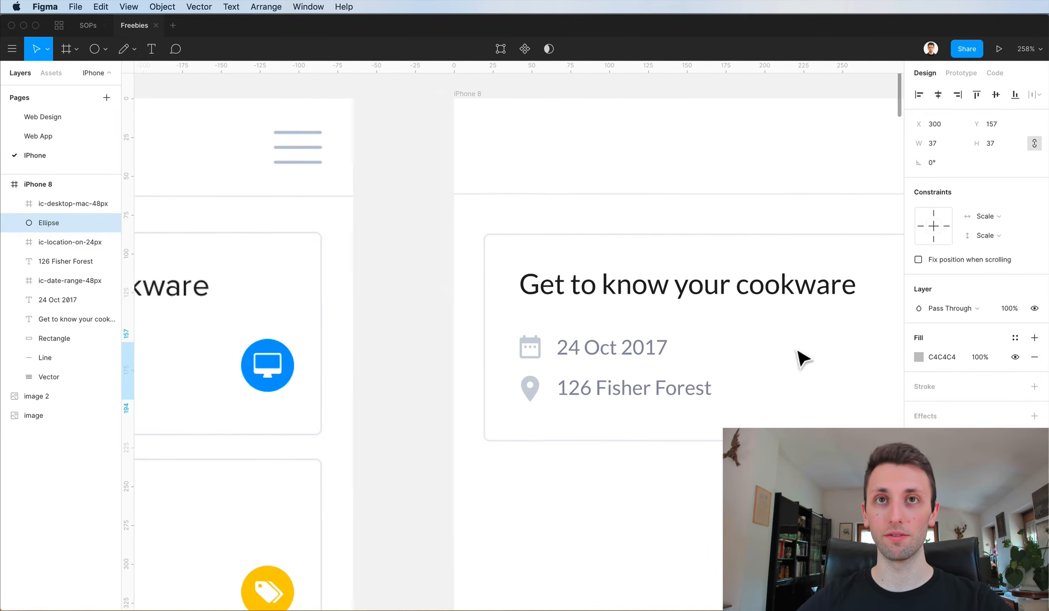
key(i)
click(359, 359)
scroll(585, 438, right, 5)
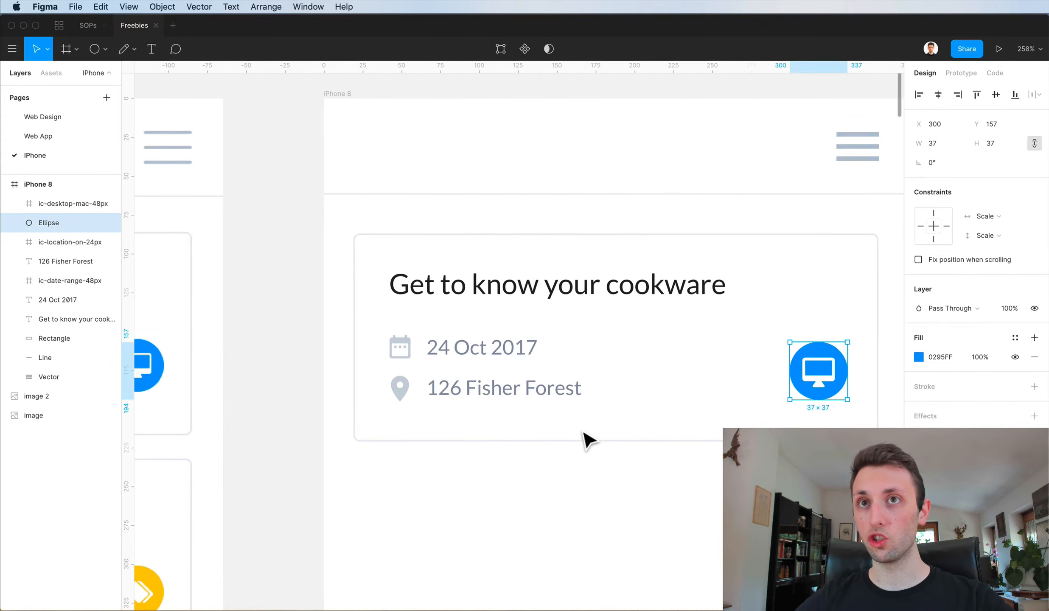
click(658, 524)
scroll(658, 523, down, 3)
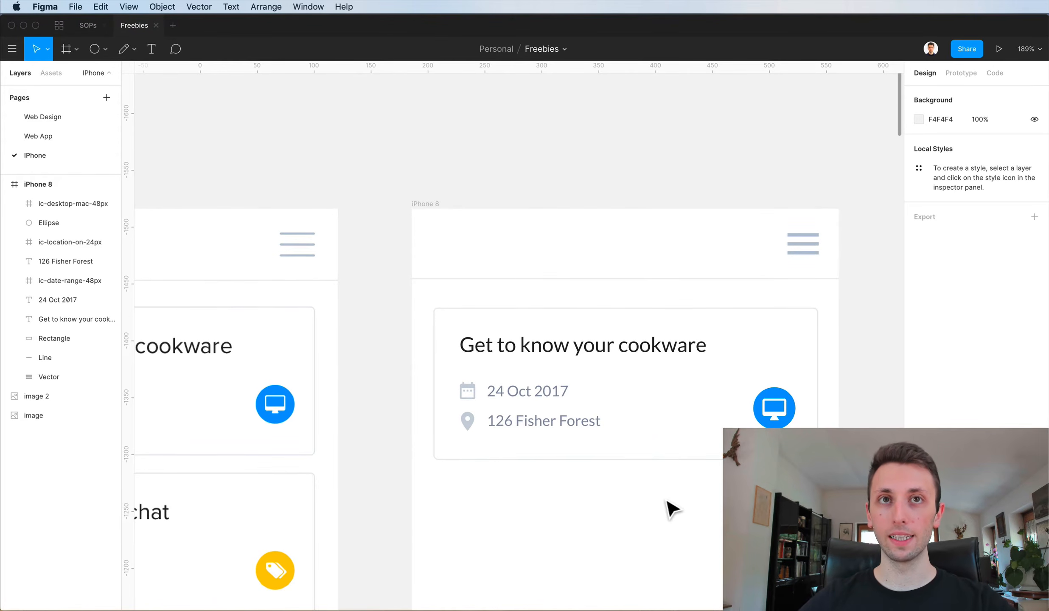
Slightly reduce the size of the white desktop icon inside the blue circle.
scroll(670, 506, up, 3)
click(793, 409)
scroll(801, 412, up, 2)
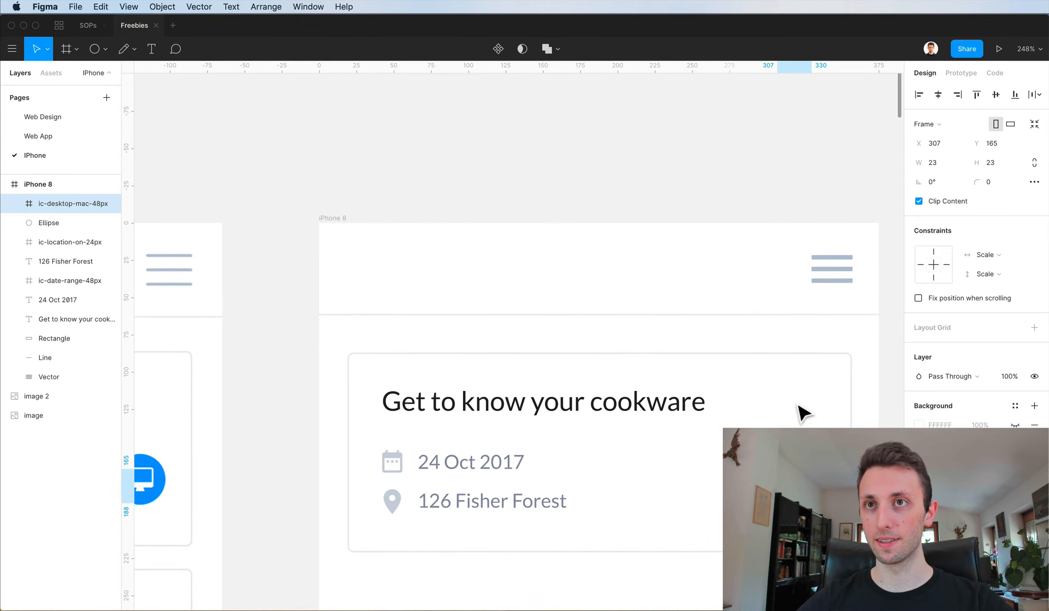
scroll(879, 403, up, 3)
scroll(742, 411, down, 1)
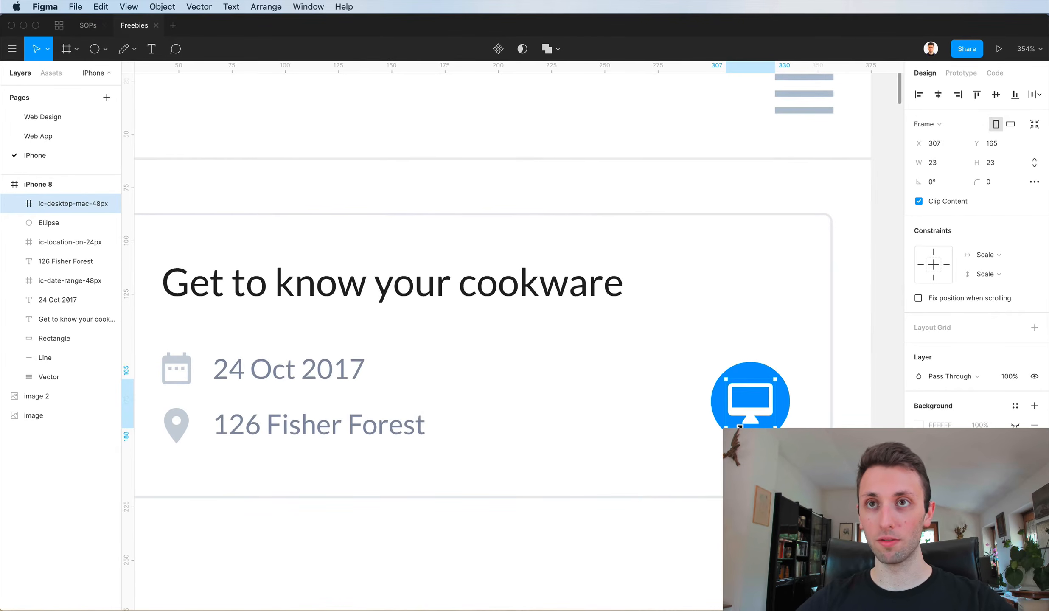
drag(742, 427, 743, 425)
scroll(742, 425, down, 5)
click(607, 582)
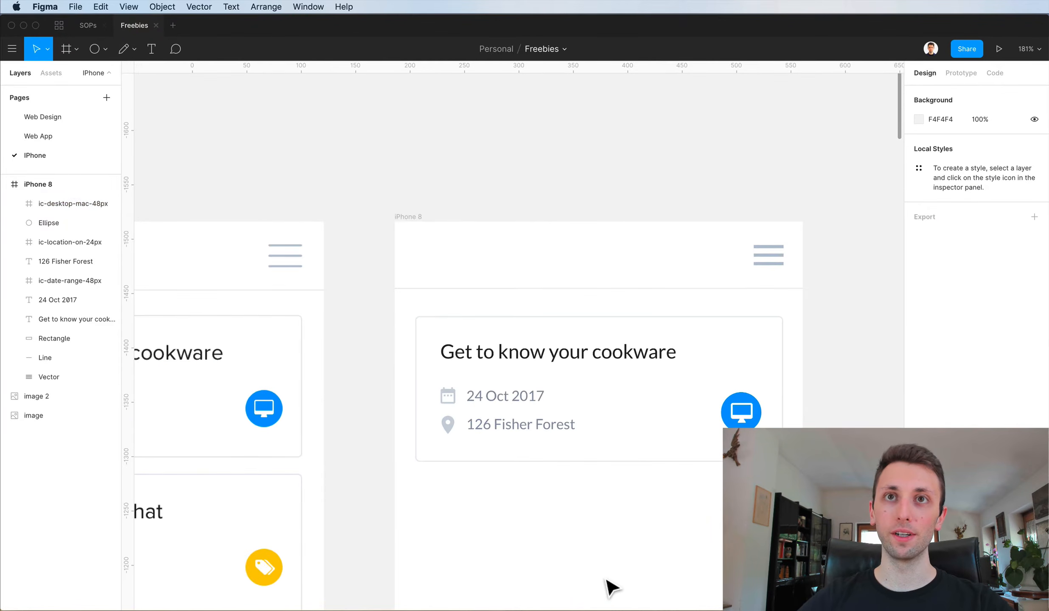
Group all elements of the event card and duplicate the group directly below it at X 19, Y 235.
scroll(605, 576, down, 2)
scroll(597, 529, down, 3)
scroll(597, 529, left, 2)
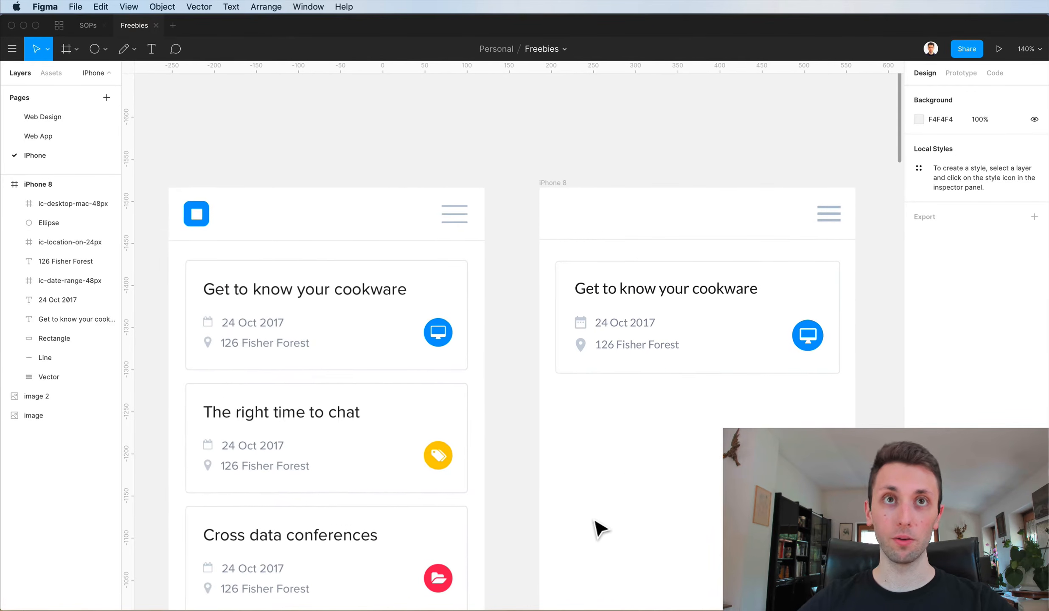
drag(545, 259, 885, 413)
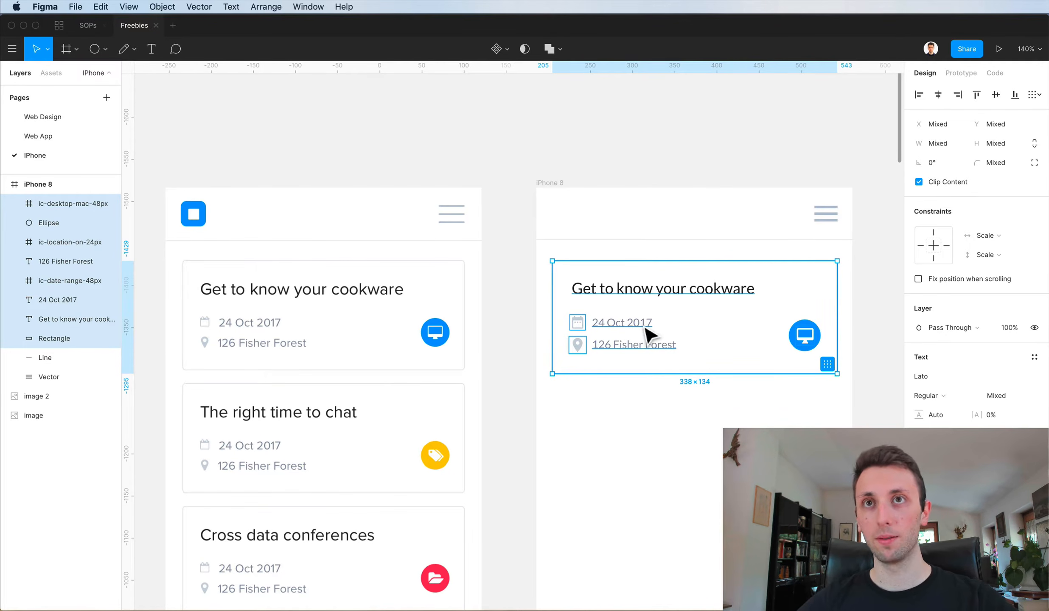
scroll(649, 335, down, 3)
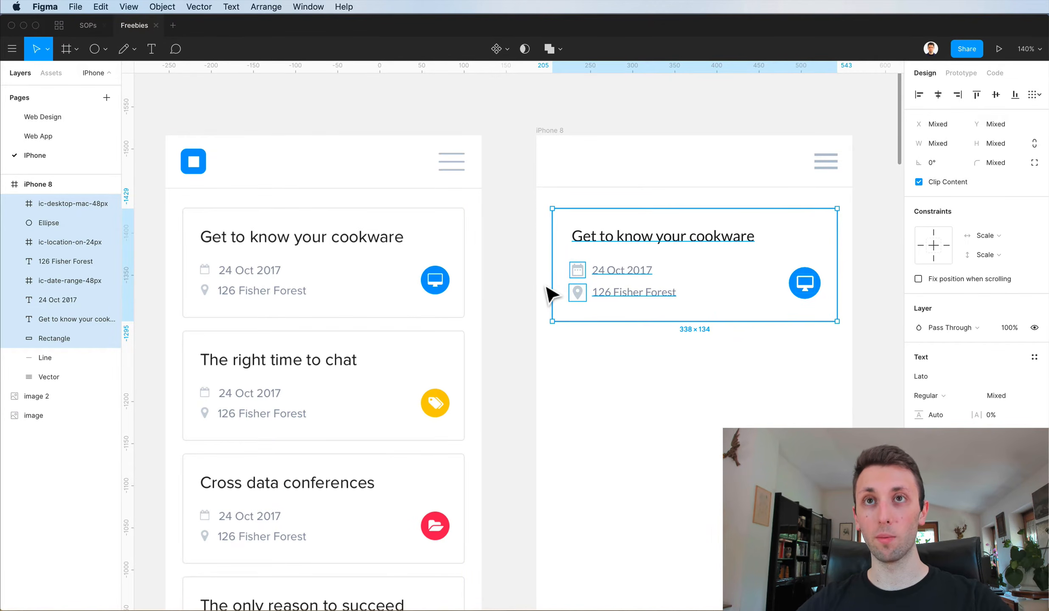
key(super+g)
drag(630, 251, 611, 369)
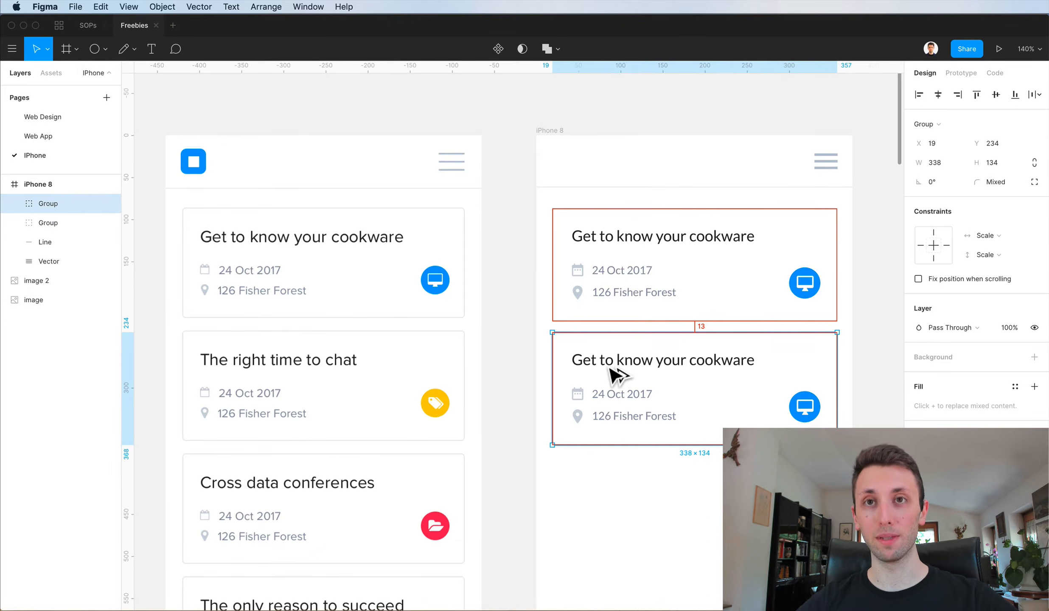
mouse_move(617, 375)
mouse_down()
mouse_move(614, 384)
mouse_move(616, 374)
mouse_up()
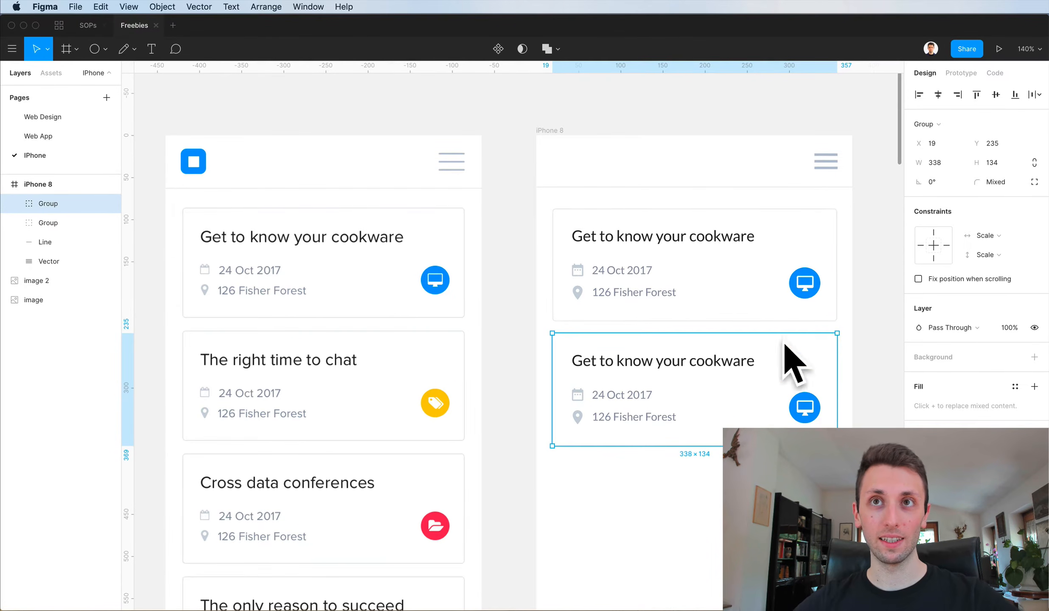
Repeat the card duplication five more times at the same spacing, ending with a seventh card at Y 975.
scroll(689, 285, down, 3)
scroll(691, 291, down, 4)
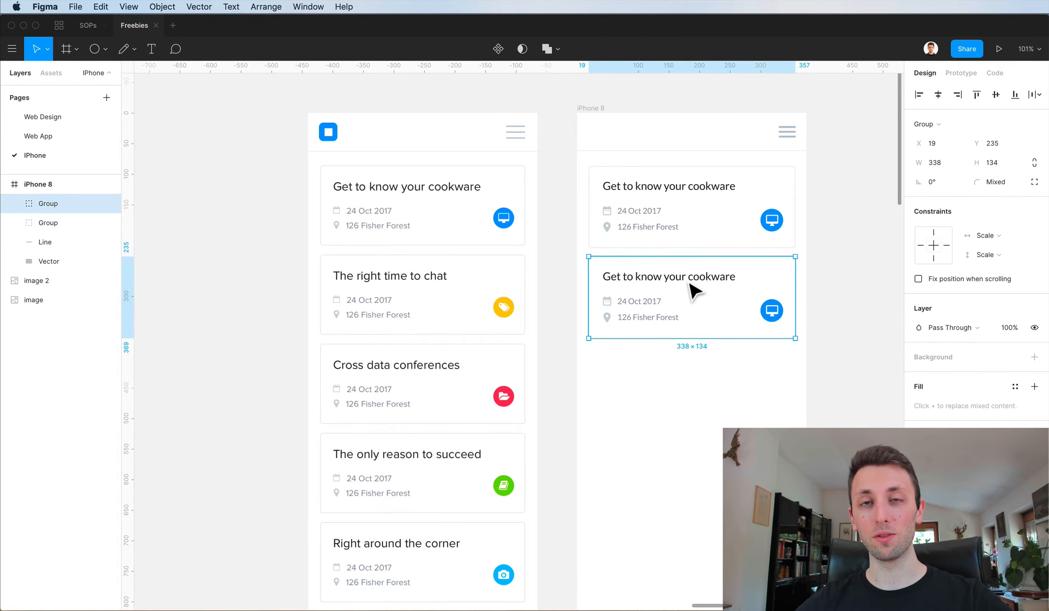
key(super+d)
key(super+d)
key(super+d)
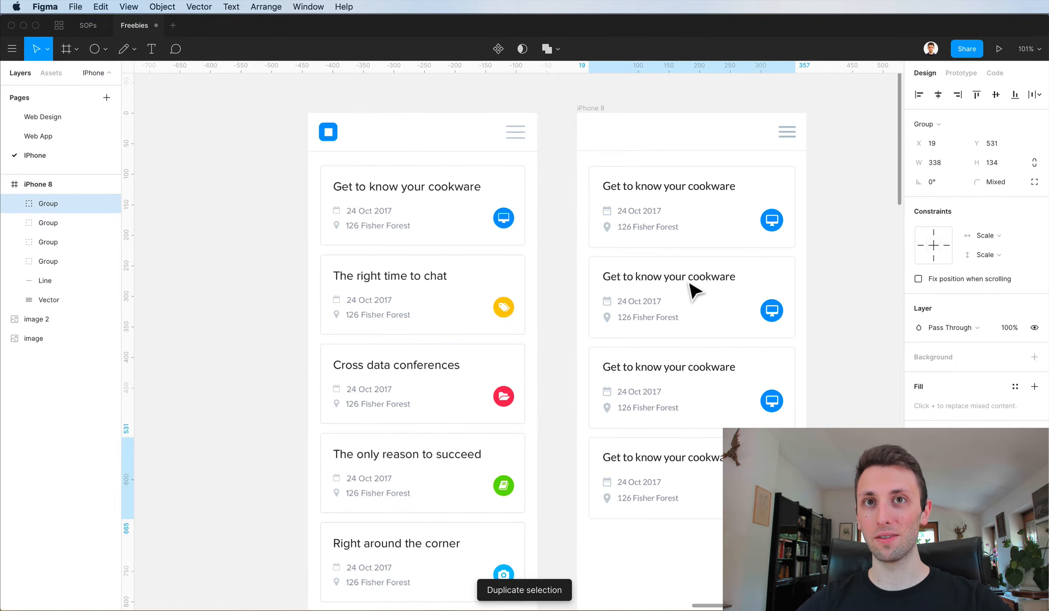
scroll(694, 291, down, 5)
scroll(693, 290, down, 4)
key(super+d)
key(super+d)
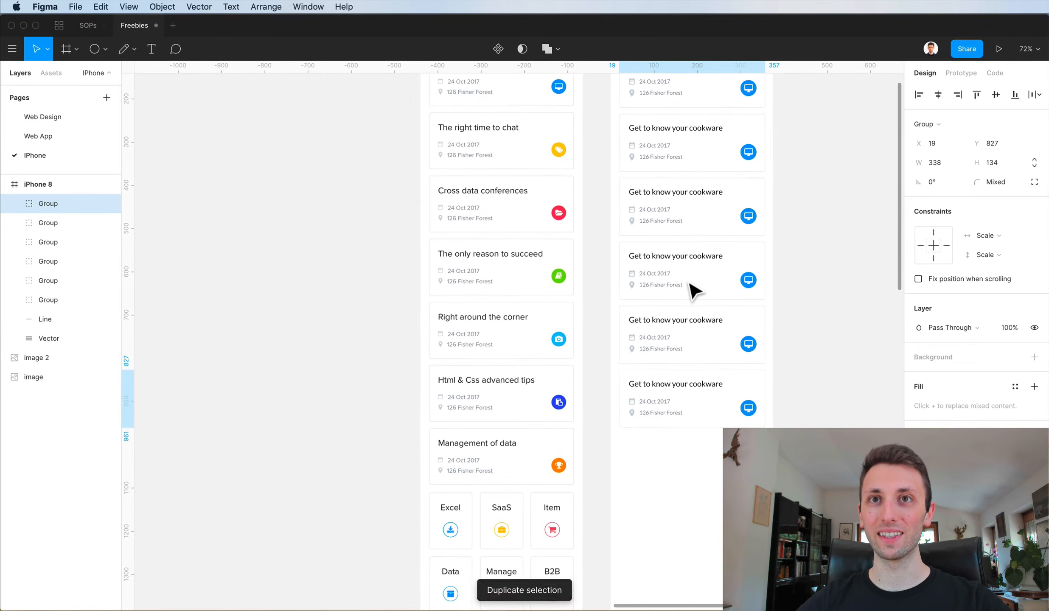
scroll(698, 299, up, 3)
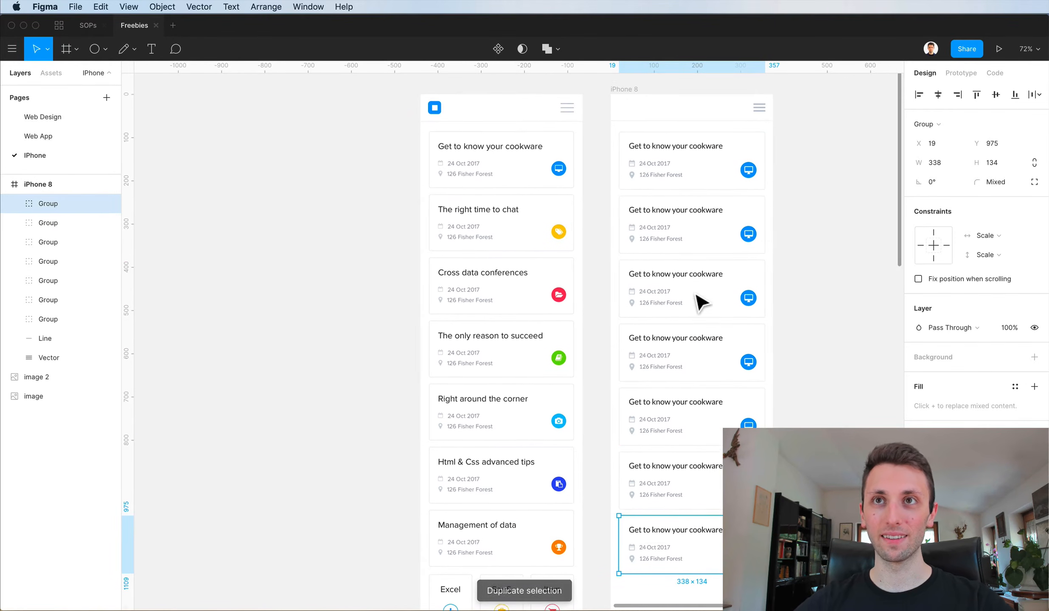
click(827, 305)
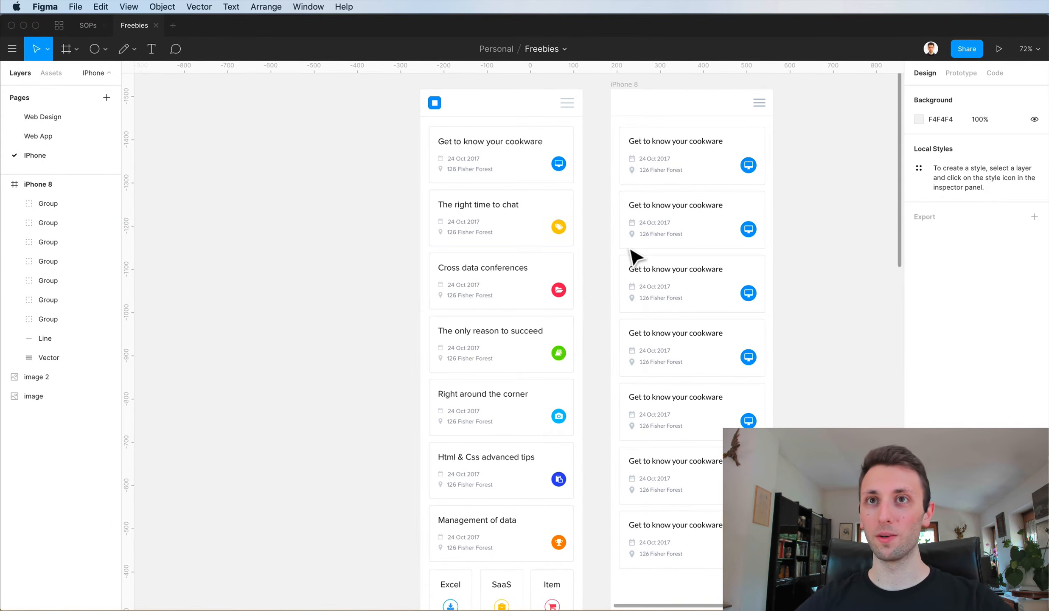
scroll(754, 403, down, 4)
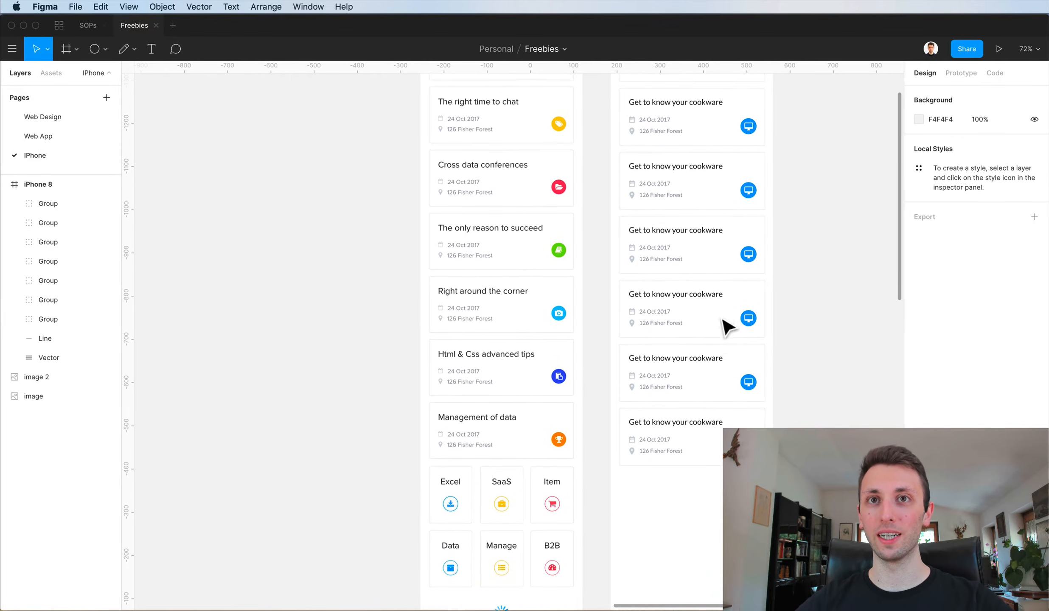
scroll(722, 319, down, 4)
scroll(663, 431, up, 3)
scroll(663, 430, down, 2)
scroll(663, 430, up, 1)
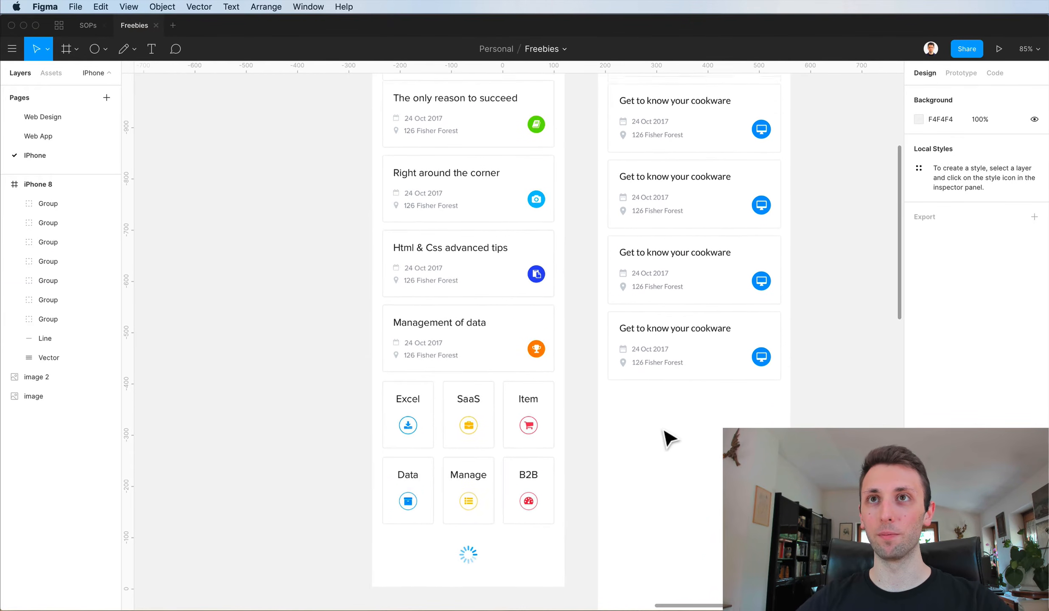
Duplicate the seventh event card directly below itself, at Y 1130 in the iPhone 8 frame.
scroll(669, 433, up, 7)
scroll(669, 438, down, 6)
scroll(658, 318, up, 3)
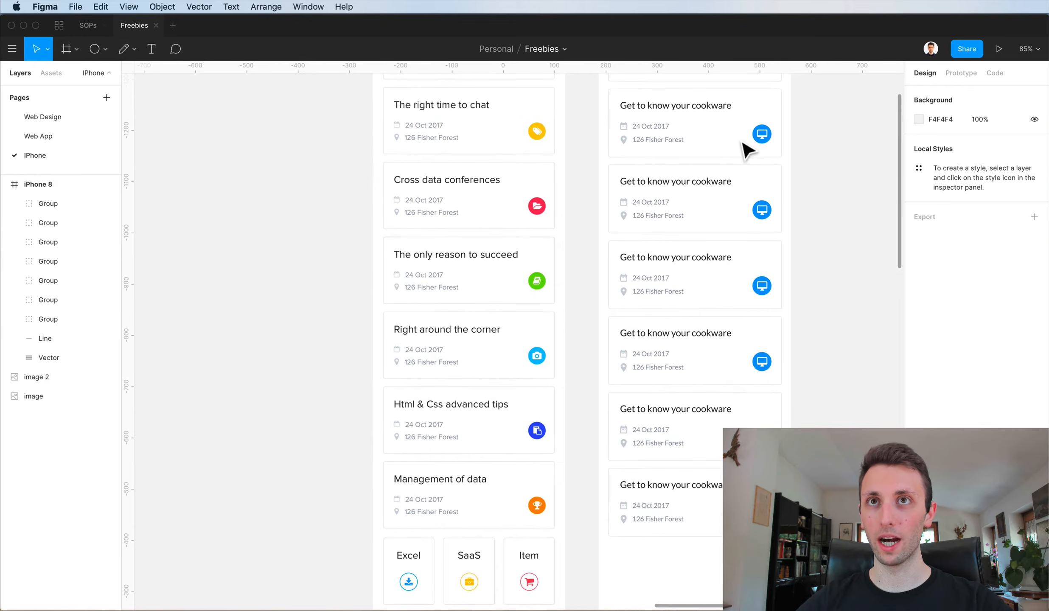
scroll(736, 367, down, 4)
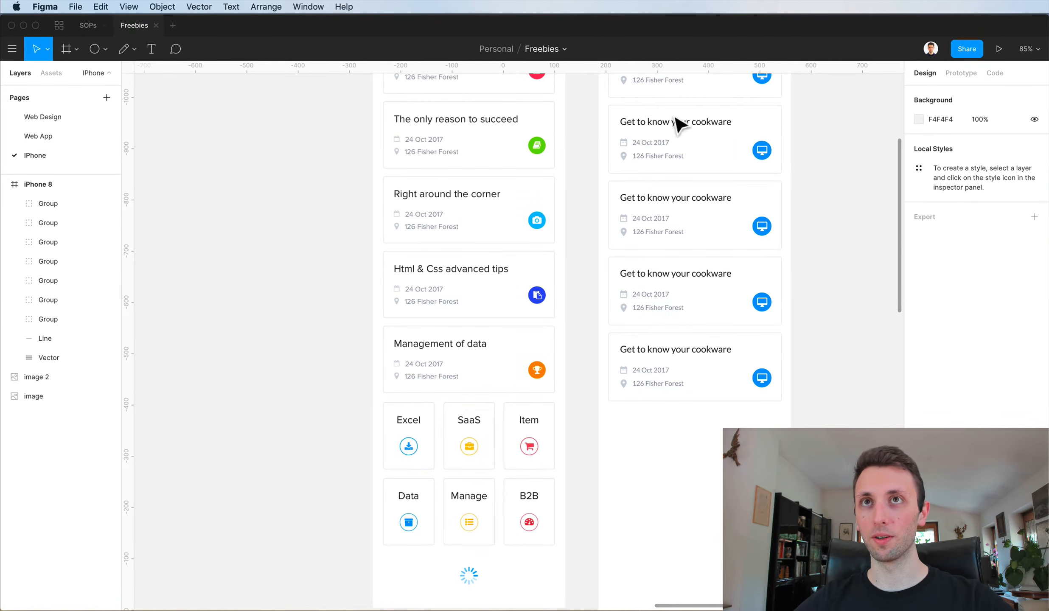
scroll(683, 488, down, 1)
scroll(686, 403, up, 4)
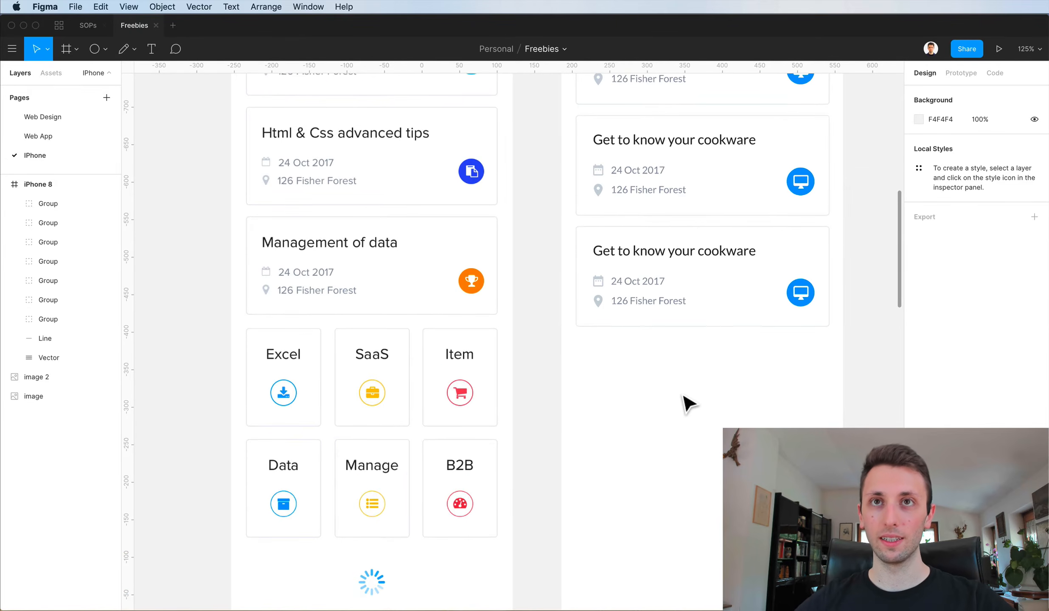
alt+drag(688, 263, 700, 381)
Delete the date and location texts and their two icons from the new eighth card.
double_click(805, 416)
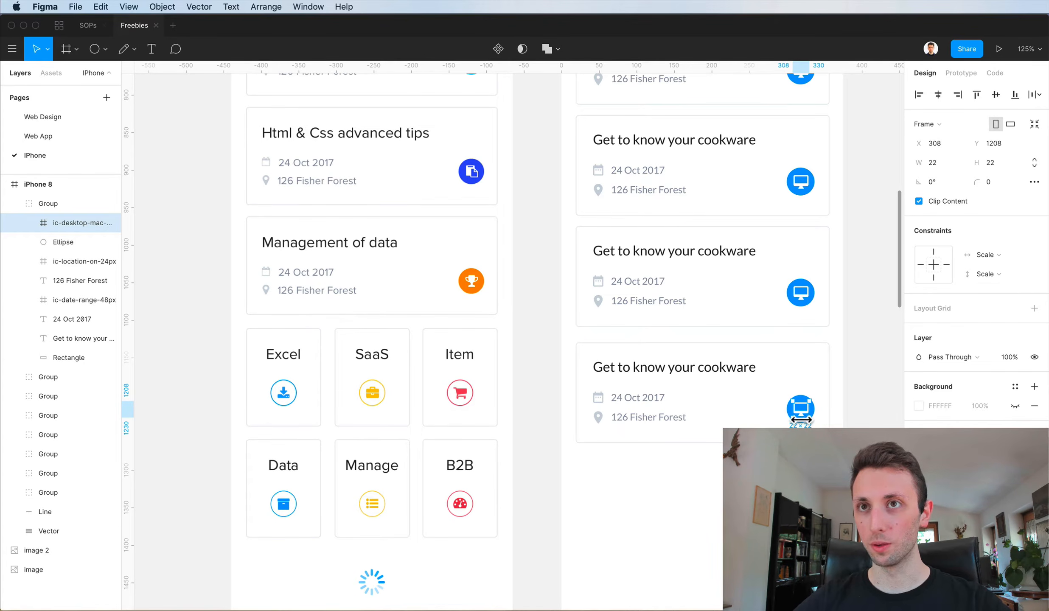
drag(699, 479, 679, 469)
key(Escape)
key(Delete)
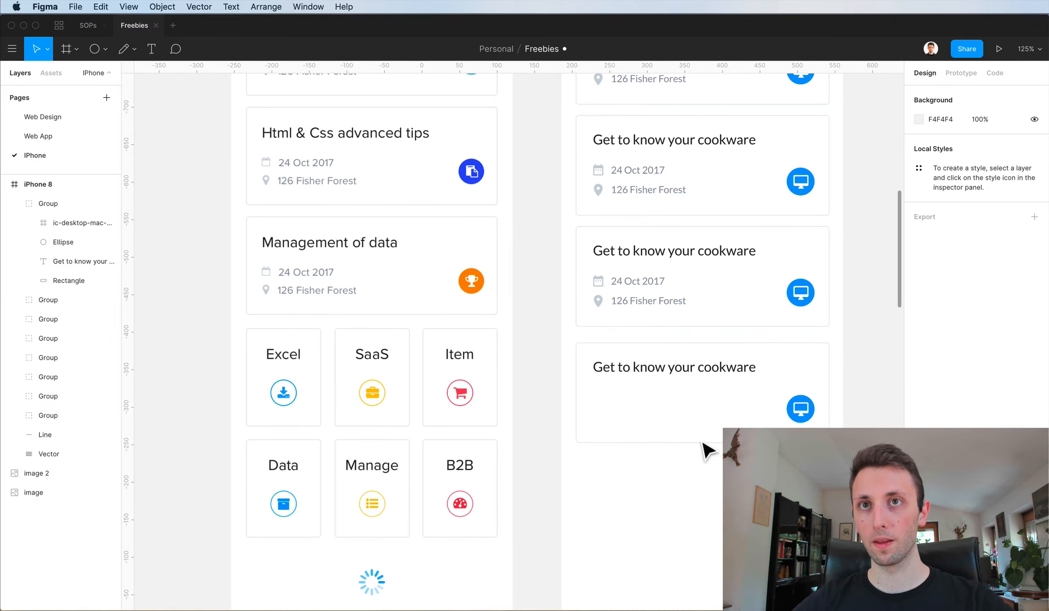
Move the desktop icon and its blue circle together below the title in the eighth card, with the circle at X 43.
double_click(800, 408)
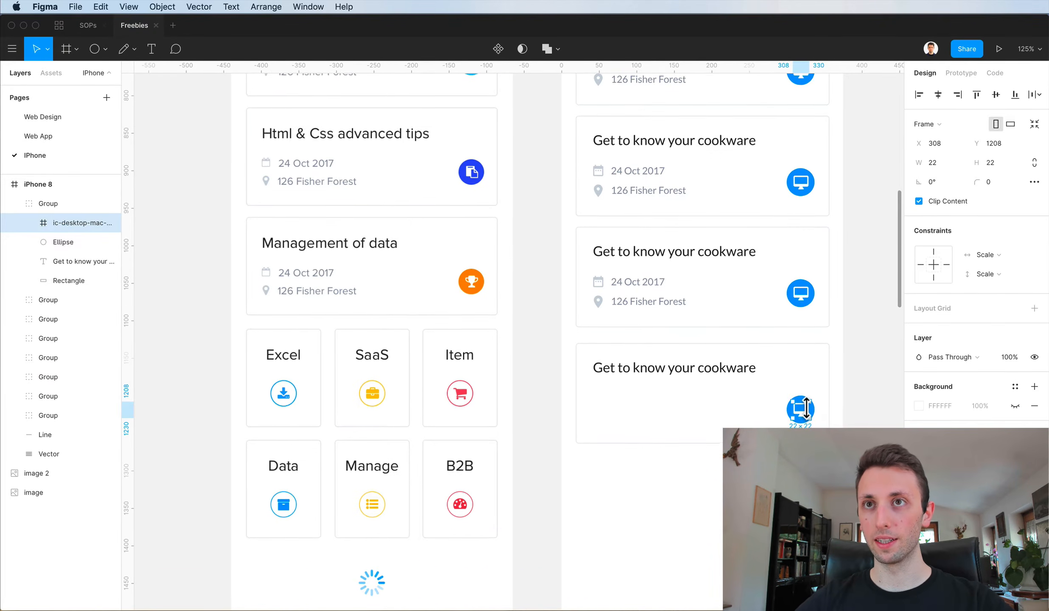
scroll(800, 409, up, 2)
scroll(799, 440, up, 4)
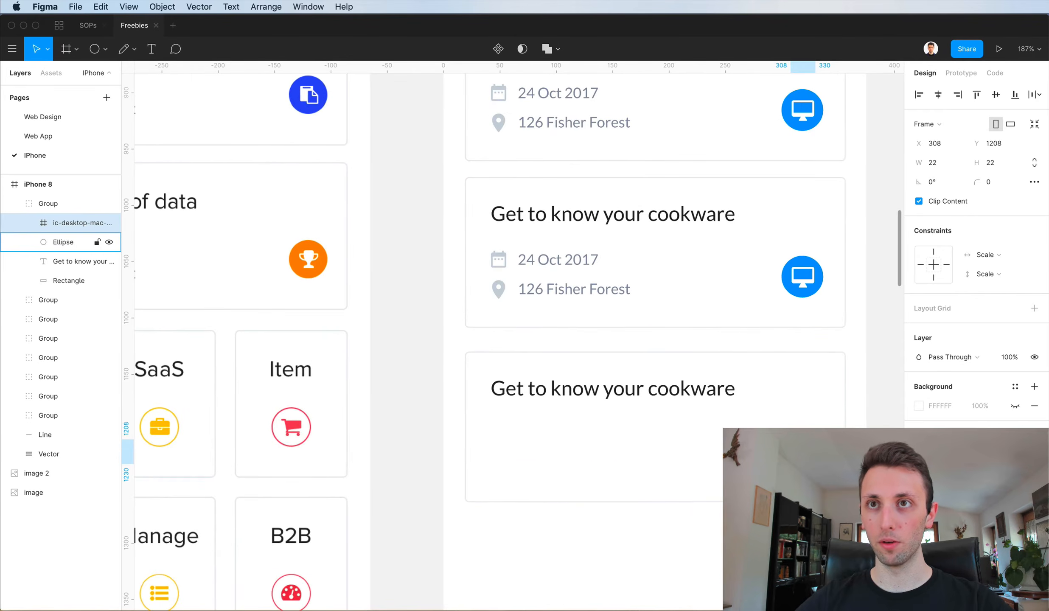
shift+click(63, 243)
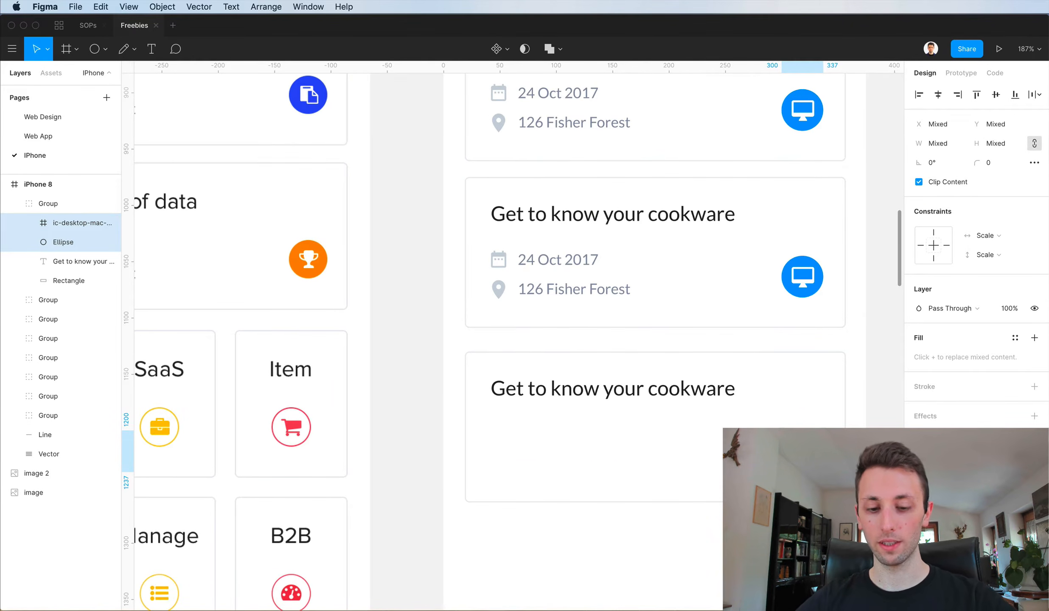
drag(806, 454, 526, 456)
scroll(594, 443, left, 6)
scroll(657, 434, down, 4)
scroll(657, 435, right, 2)
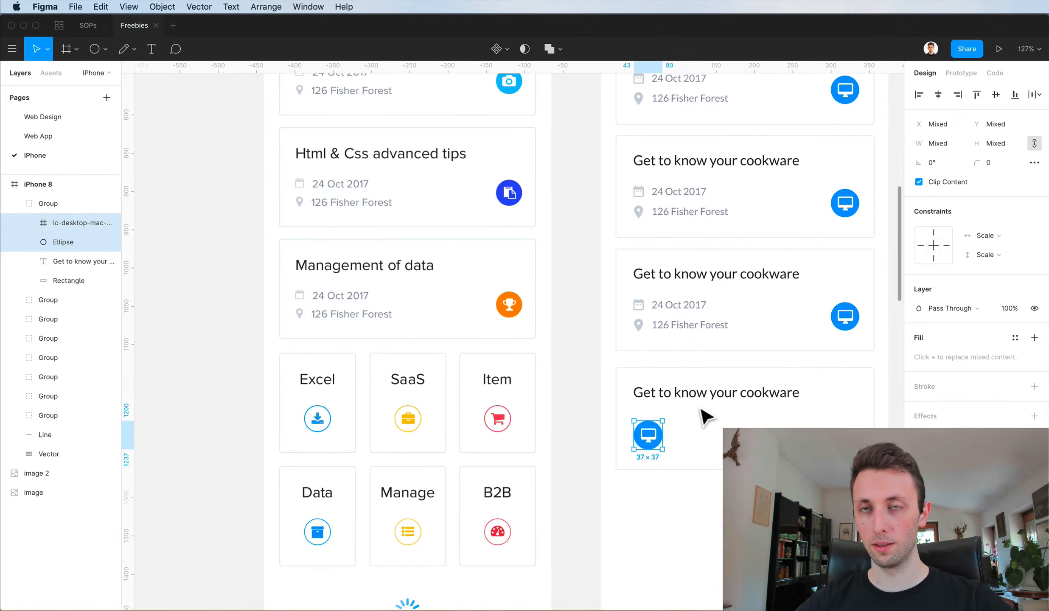
Change the eighth card's title text to "Excel".
key(Escape)
double_click(704, 404)
key(Return)
text(Excel)
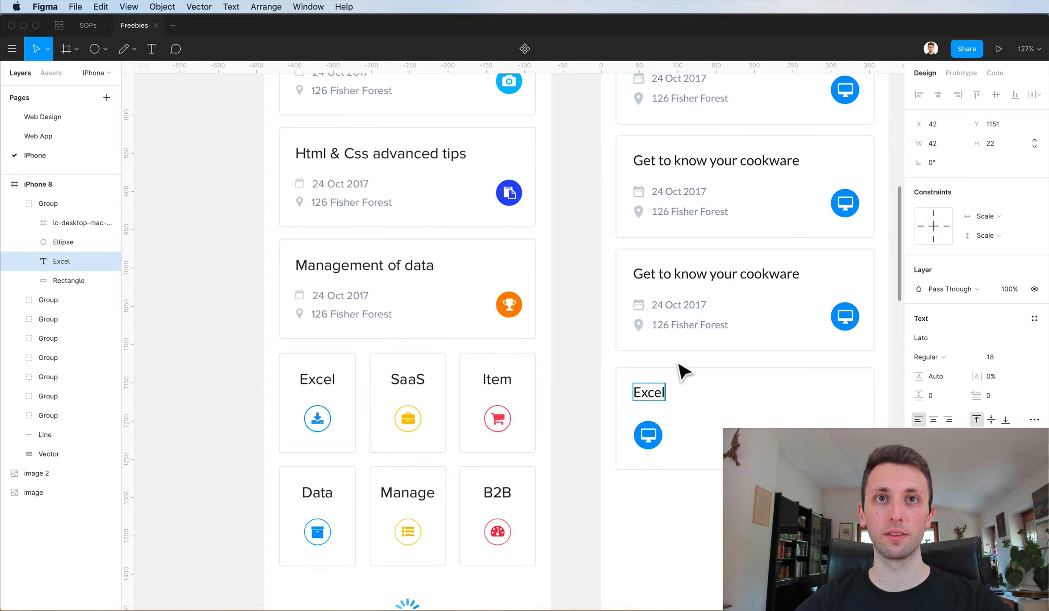
key(Escape)
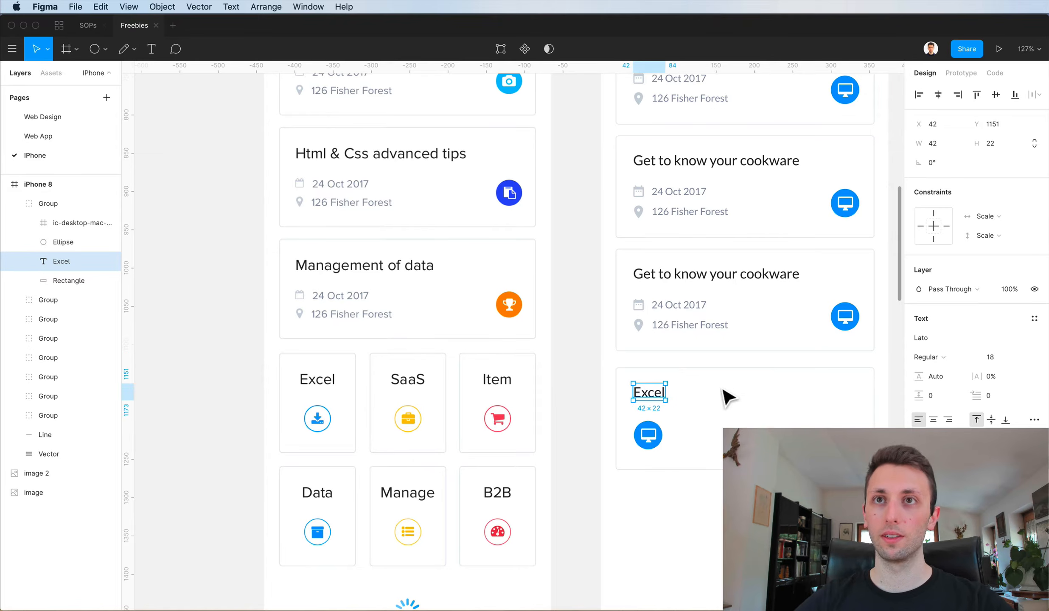
Set the width of the Excel card's outline rectangle to 106.
click(730, 385)
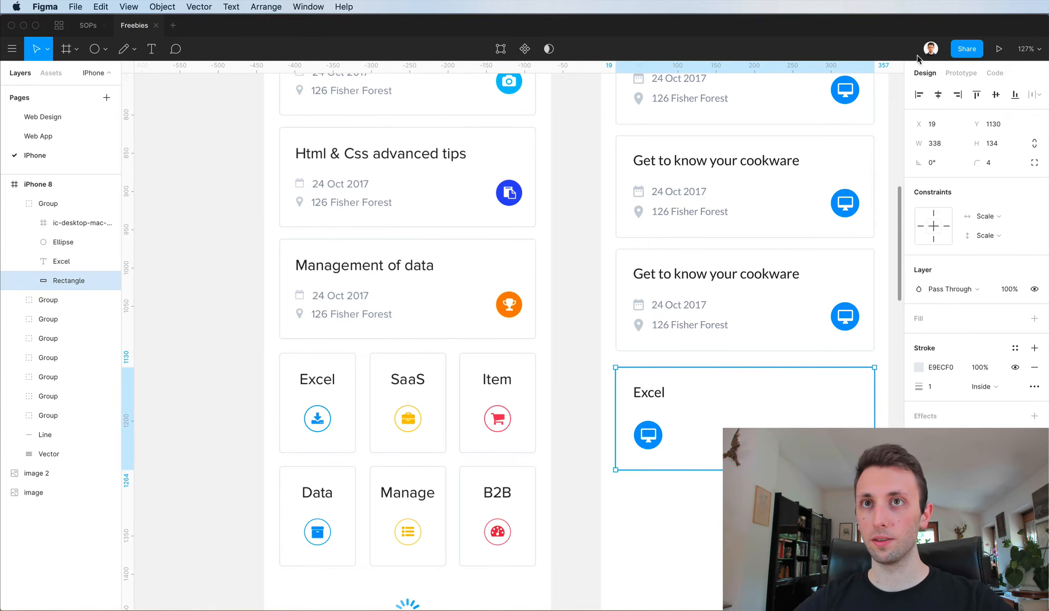
click(954, 145)
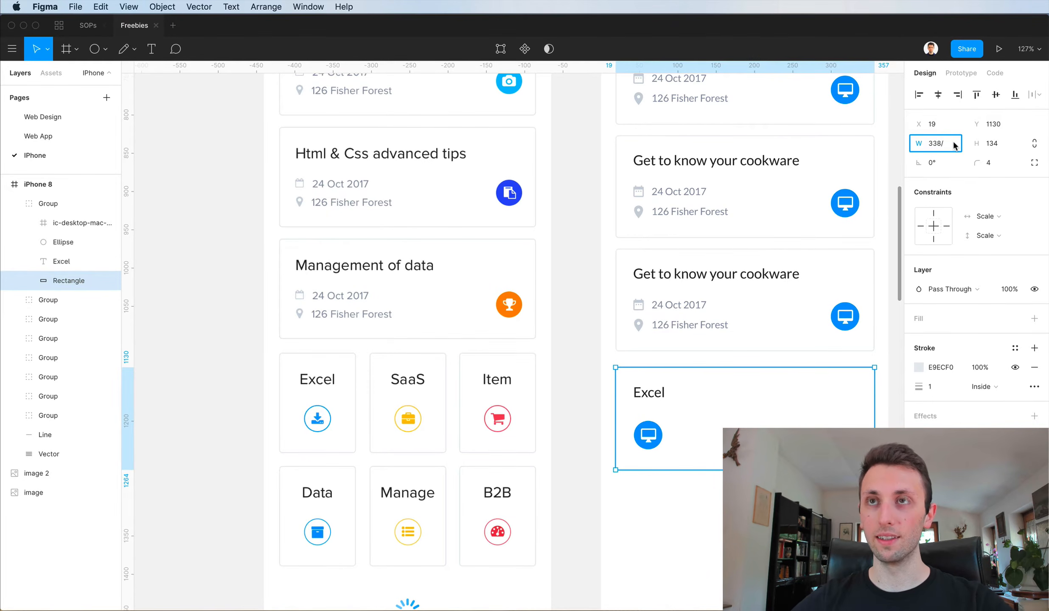
key(Return)
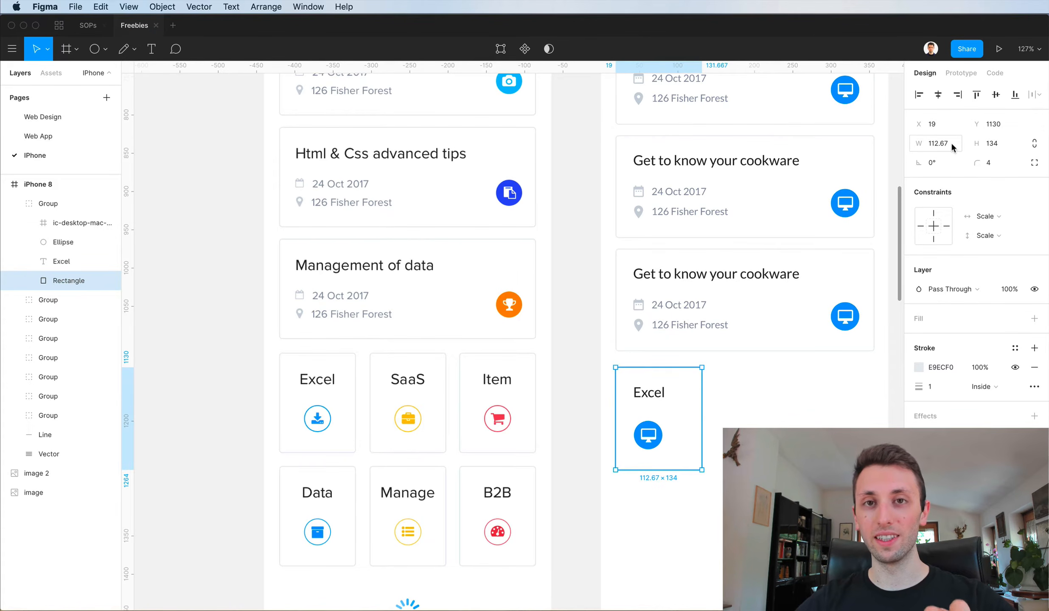
click(951, 142)
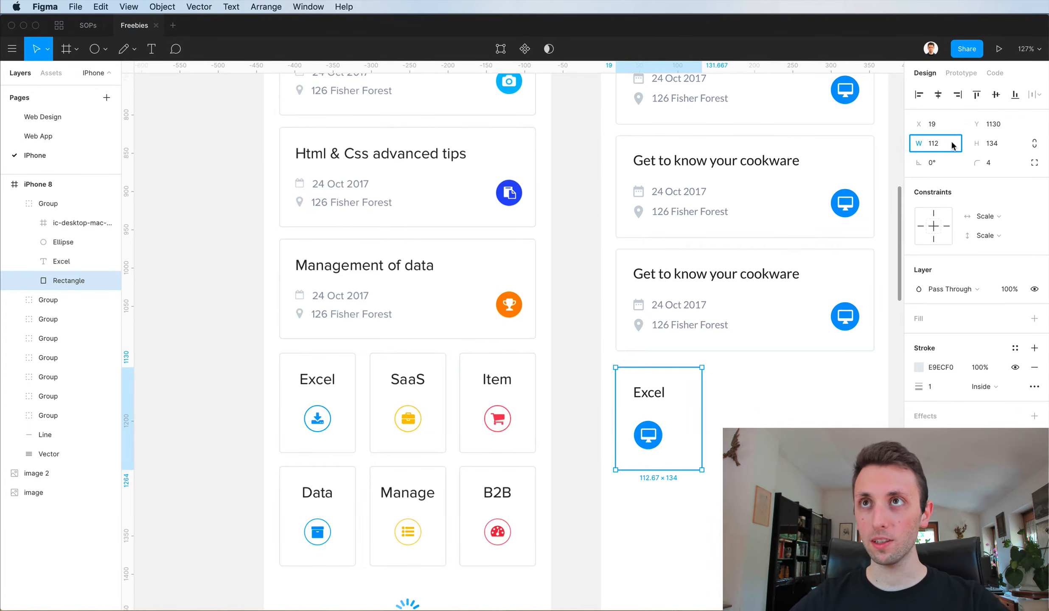
key(Down)
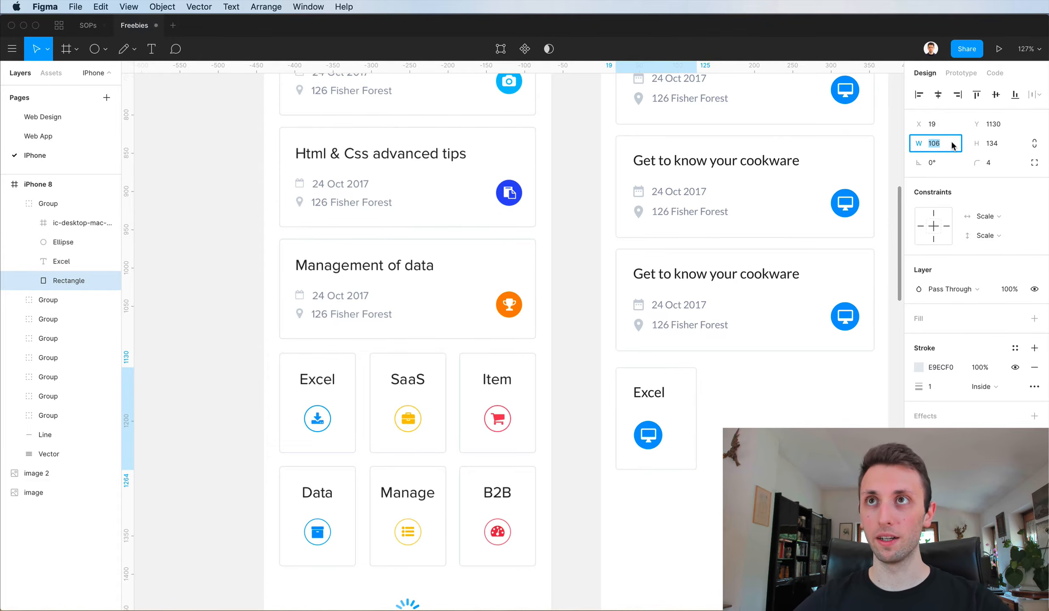
Center the Excel title horizontally within the card's rectangle.
click(649, 392)
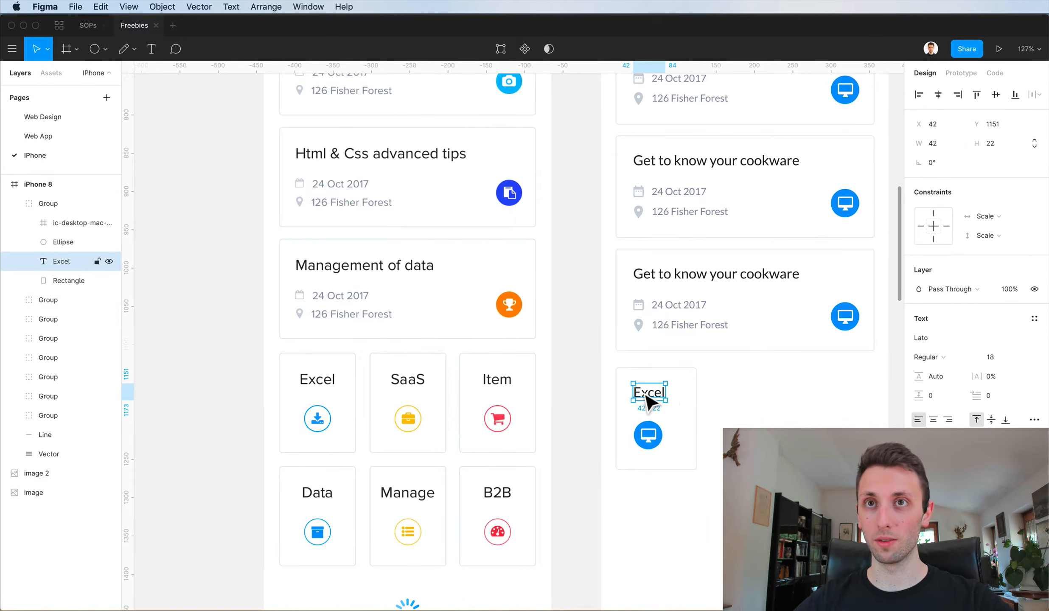
shift+click(694, 398)
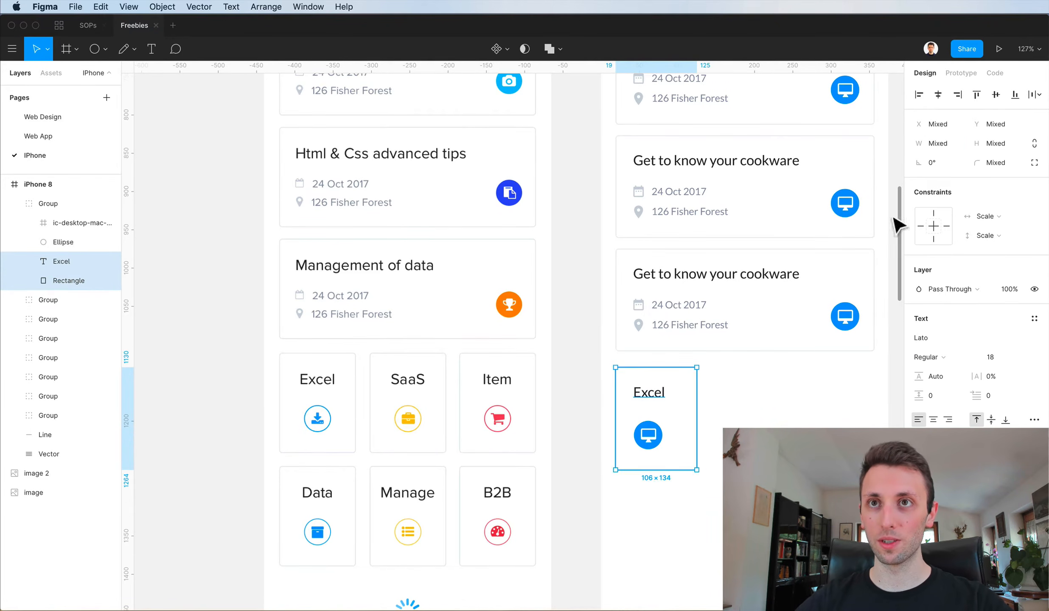
click(938, 95)
Group the desktop icon with its blue circle and center the group horizontally in the Excel card's rectangle.
click(650, 444)
scroll(649, 444, up, 10)
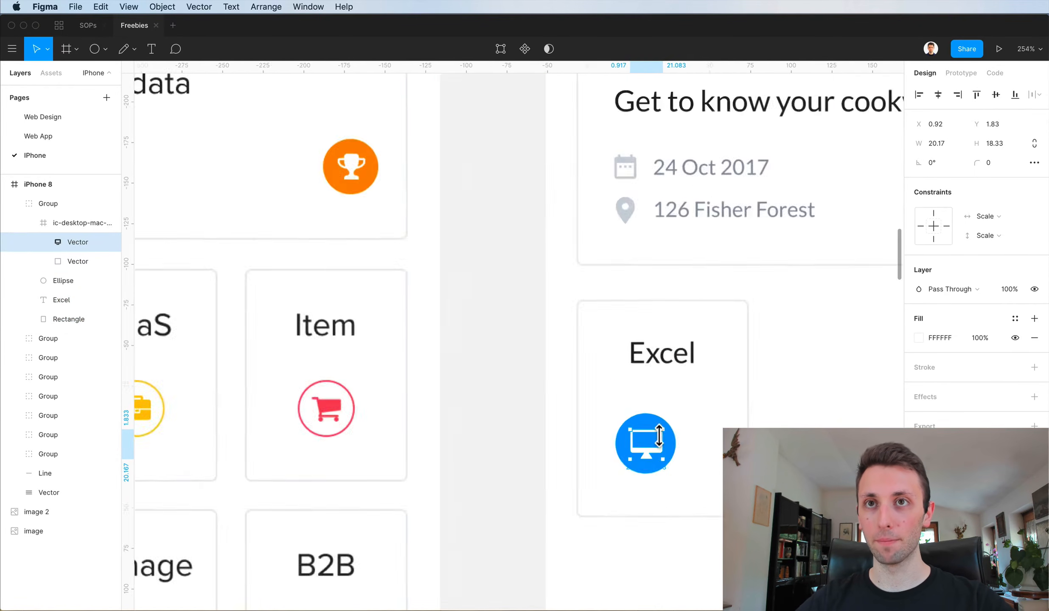
shift+click(641, 424)
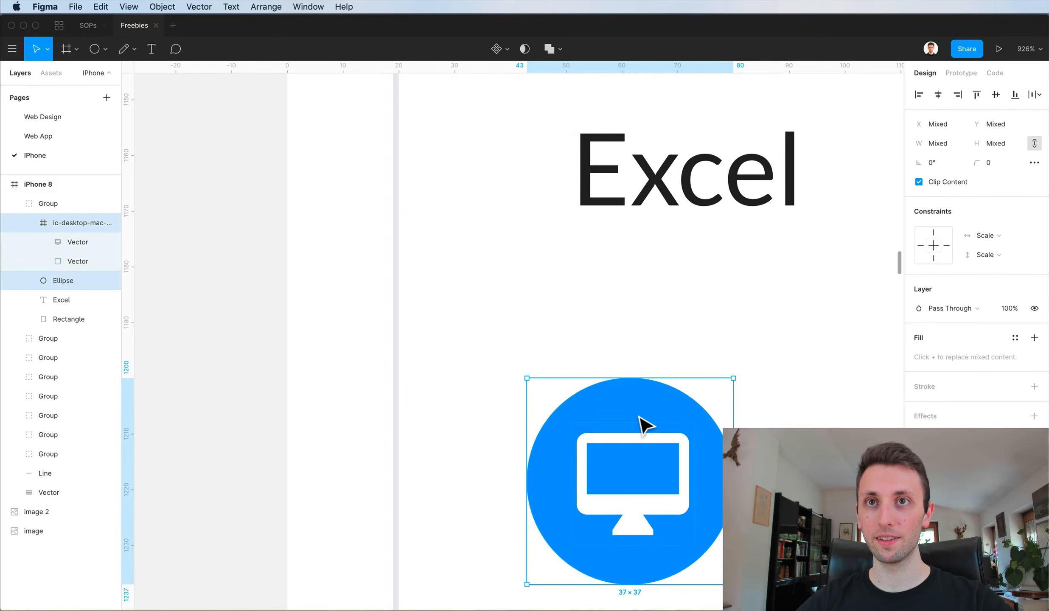
scroll(642, 422, down, 5)
key(super+g)
scroll(641, 425, down, 4)
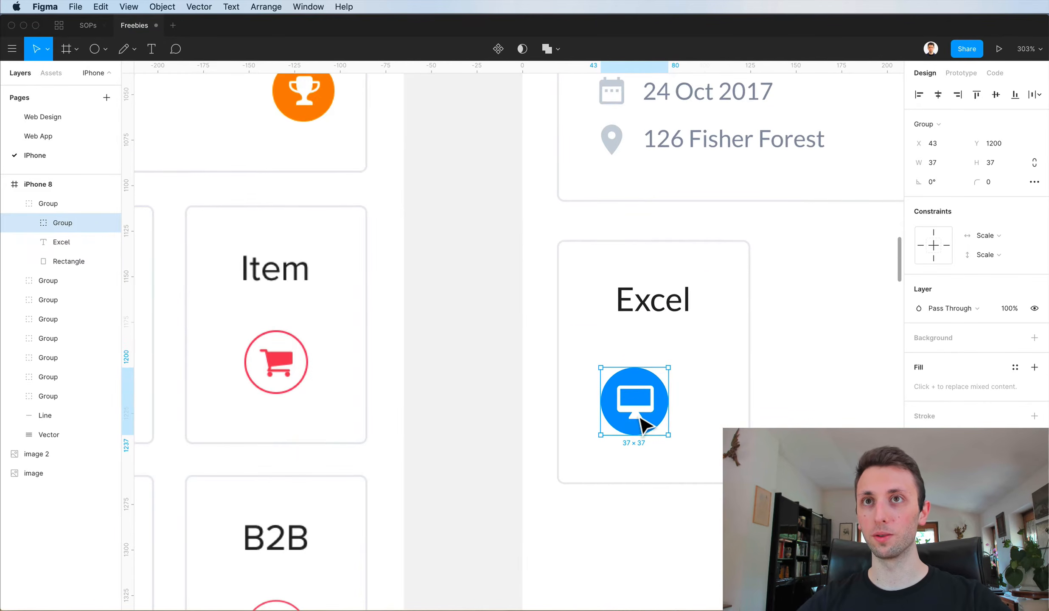
shift+click(746, 369)
click(937, 94)
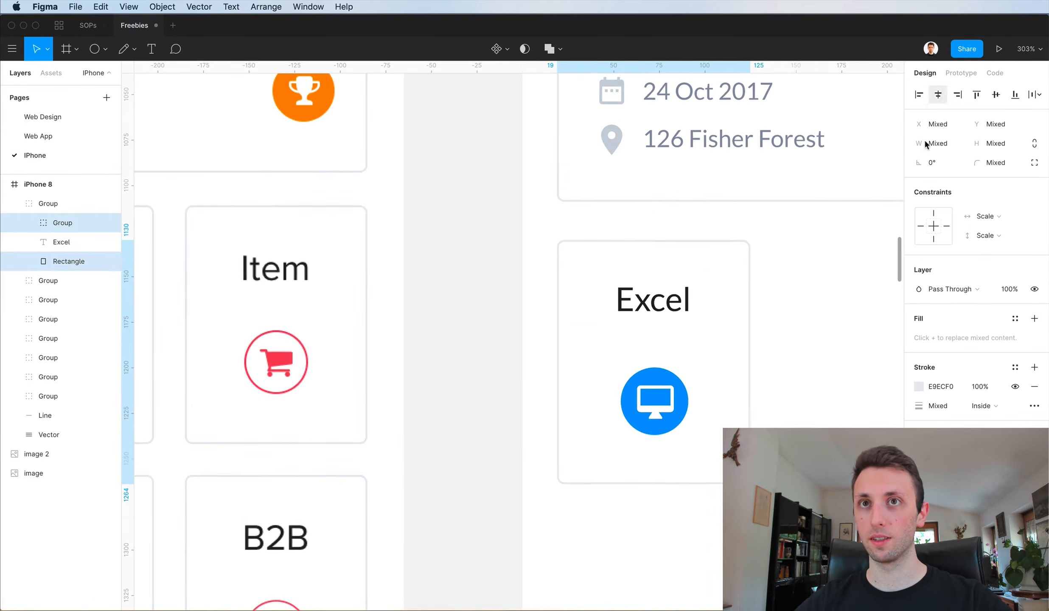
click(766, 418)
Duplicate the Excel card twice in a row and distribute the three cards horizontally with a spacing of 10.
scroll(764, 417, down, 6)
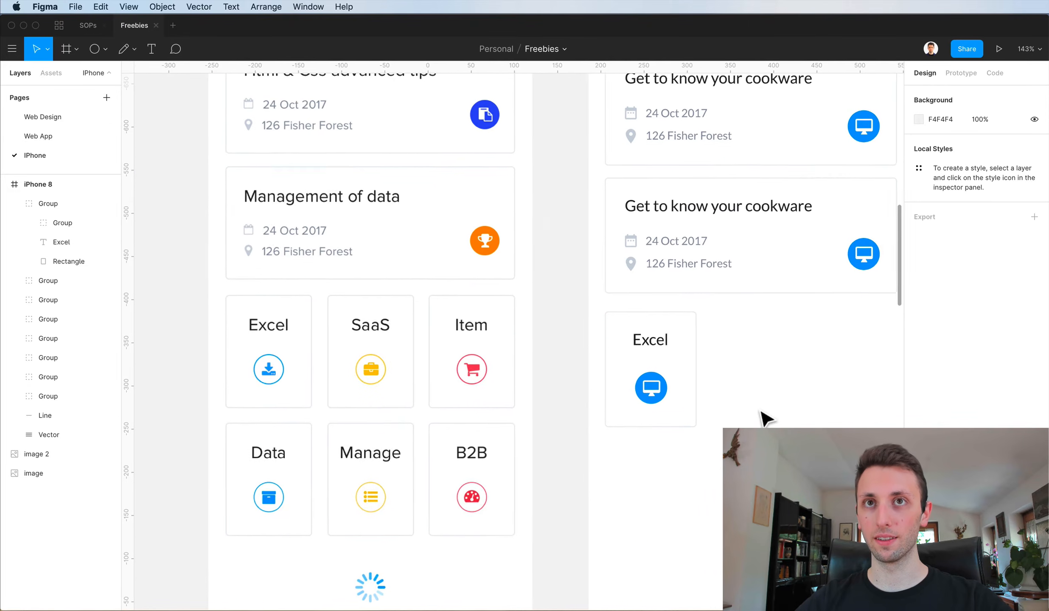
drag(646, 343, 794, 341)
key(super+d)
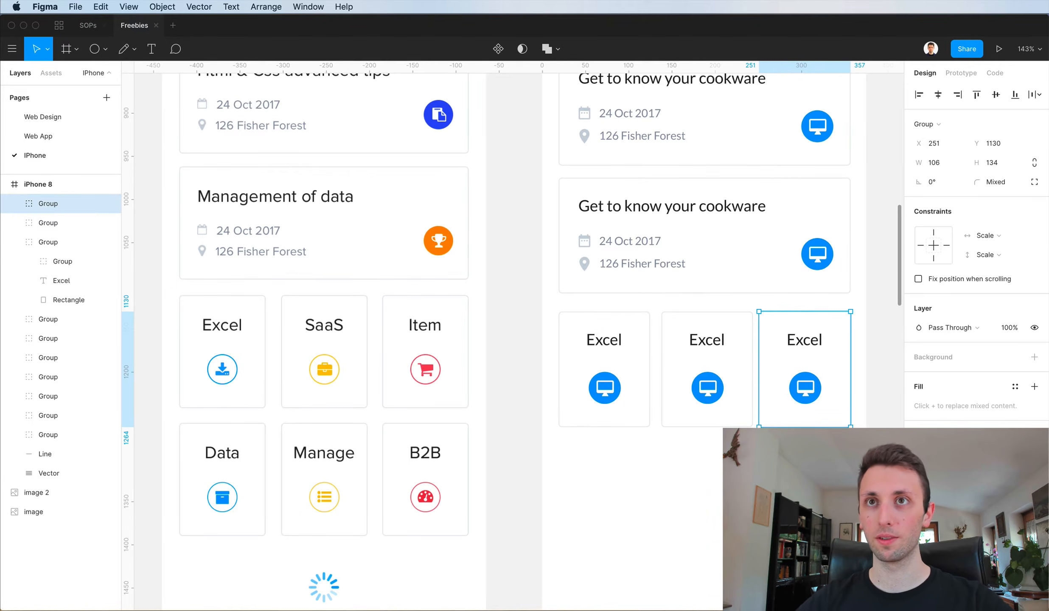
drag(807, 488, 589, 344)
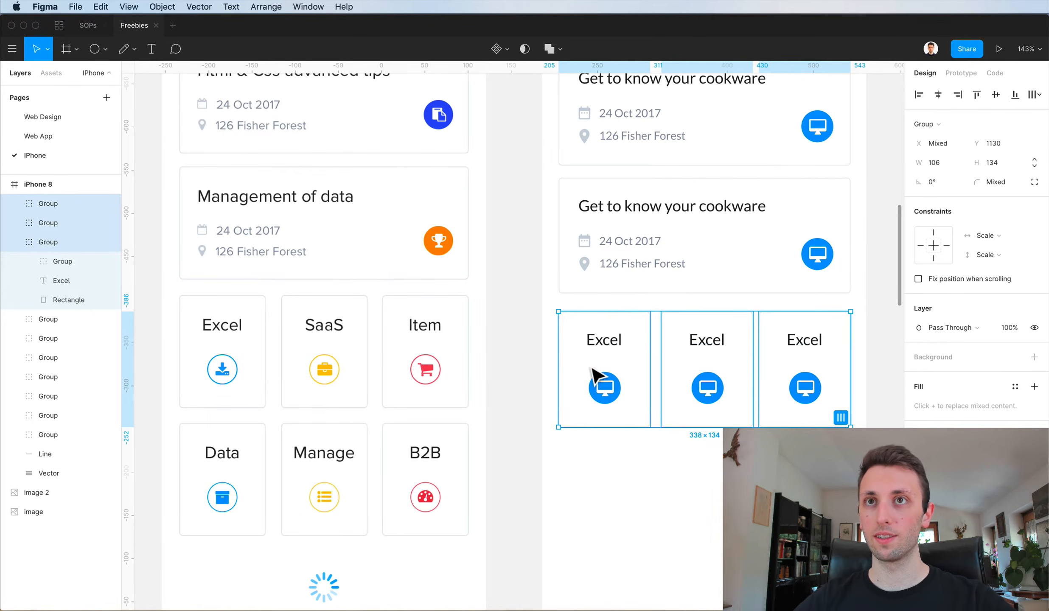
click(1031, 96)
click(921, 148)
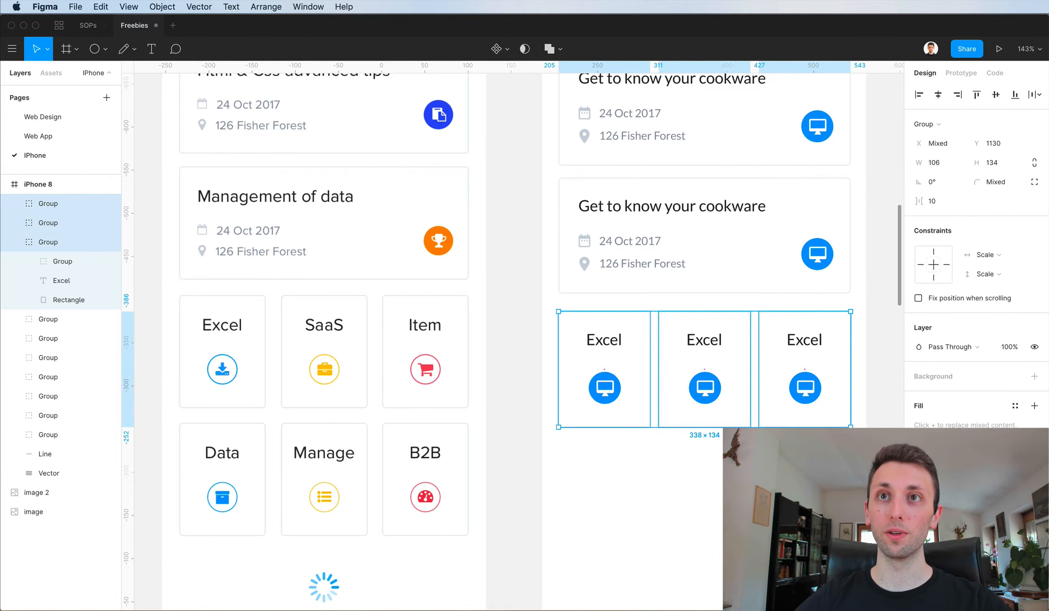
Delete the two duplicated Excel cards, keeping only the first one.
click(607, 559)
scroll(621, 533, down, 3)
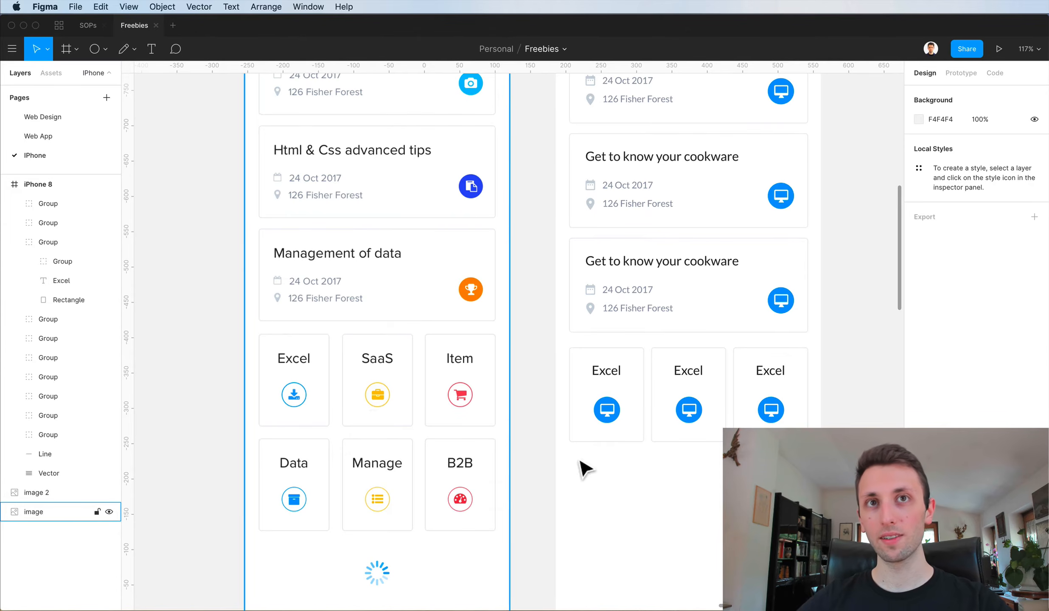
drag(805, 472, 664, 387)
key(Delete)
Narrow the Excel card's rectangle symmetrically to a width of 100, keeping its height of 134.
scroll(667, 398, up, 5)
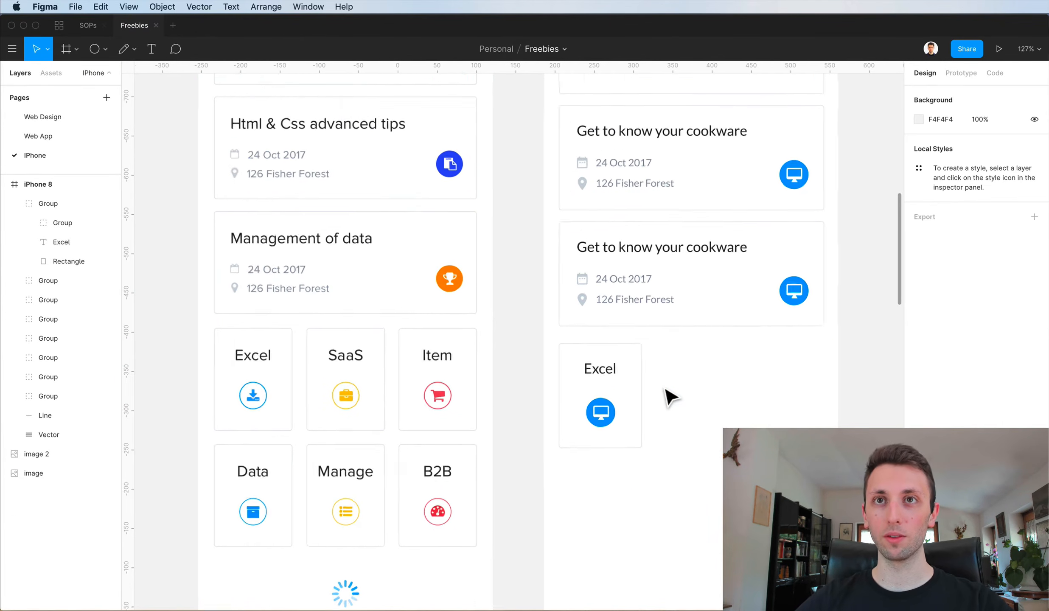
double_click(601, 326)
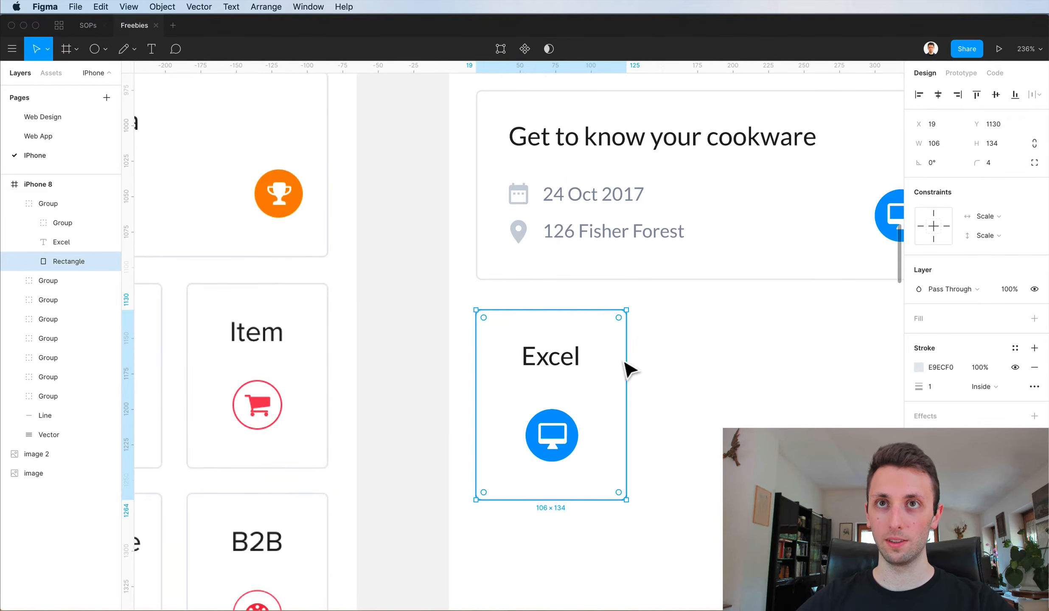
drag(632, 369, 631, 369)
click(667, 358)
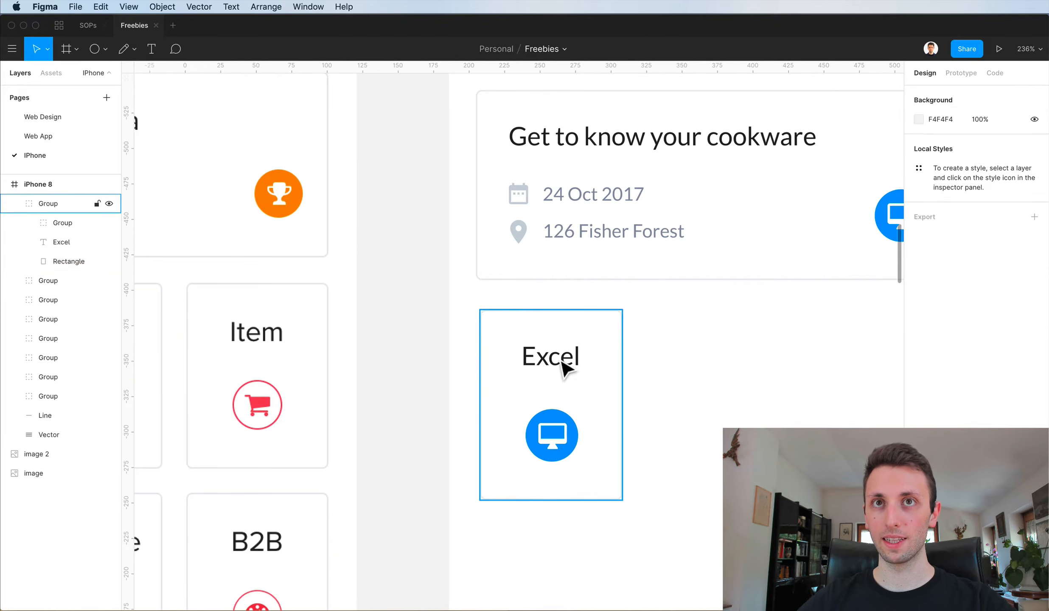
Duplicate the narrowed Excel card twice in a row, with the third card flush with the right edge of the event cards.
drag(544, 359, 653, 363)
scroll(539, 360, down, 5)
key(super+d)
drag(753, 363, 764, 366)
click(684, 450)
Distribute the three 100-wide Excel cards horizontally with an equal spacing of 19.
drag(823, 495, 523, 369)
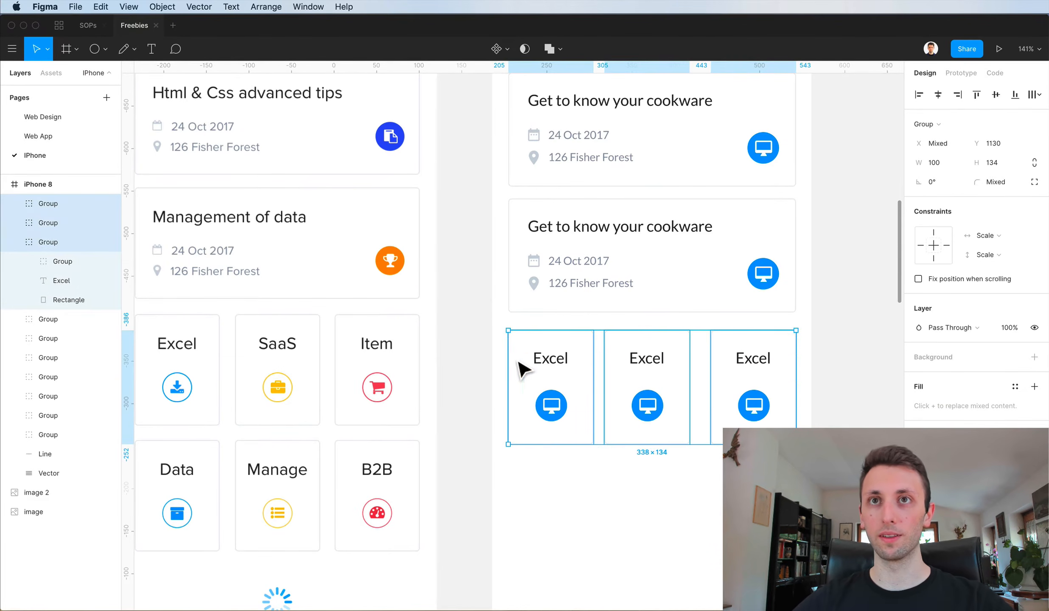
click(1038, 95)
click(927, 149)
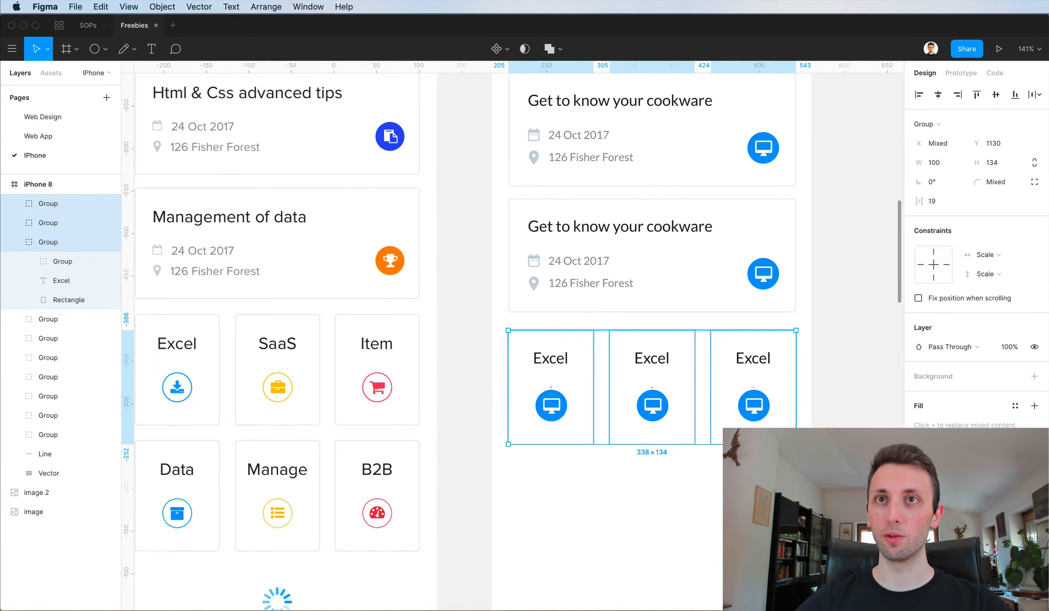
Nudge the row of three Excel cards up to Y 1126 to match the spacing between the event cards.
click(669, 495)
scroll(672, 497, down, 2)
drag(759, 479, 566, 391)
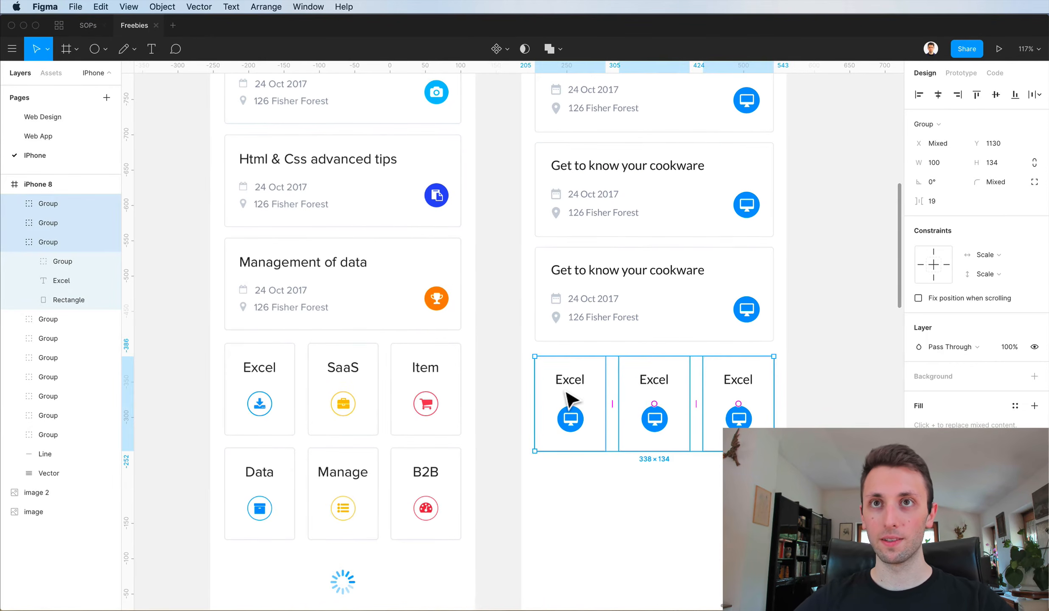
key(Up)
key(Up)
key(Up)
key(Up)
key(Up)
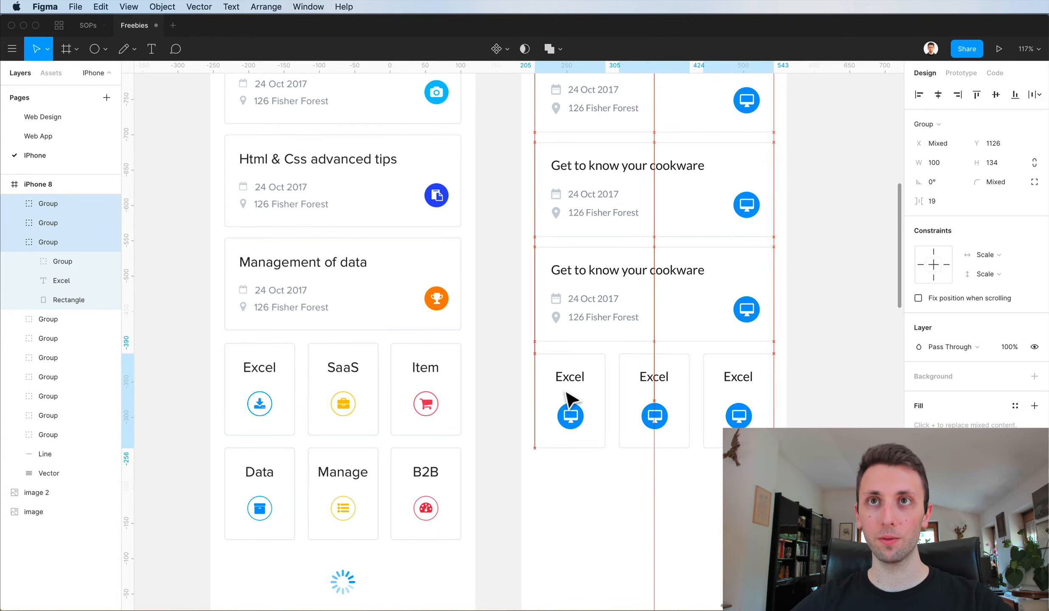
Duplicate the row of three Excel cards directly below the first row, with the copies at Y 1277.
click(658, 511)
click(679, 380)
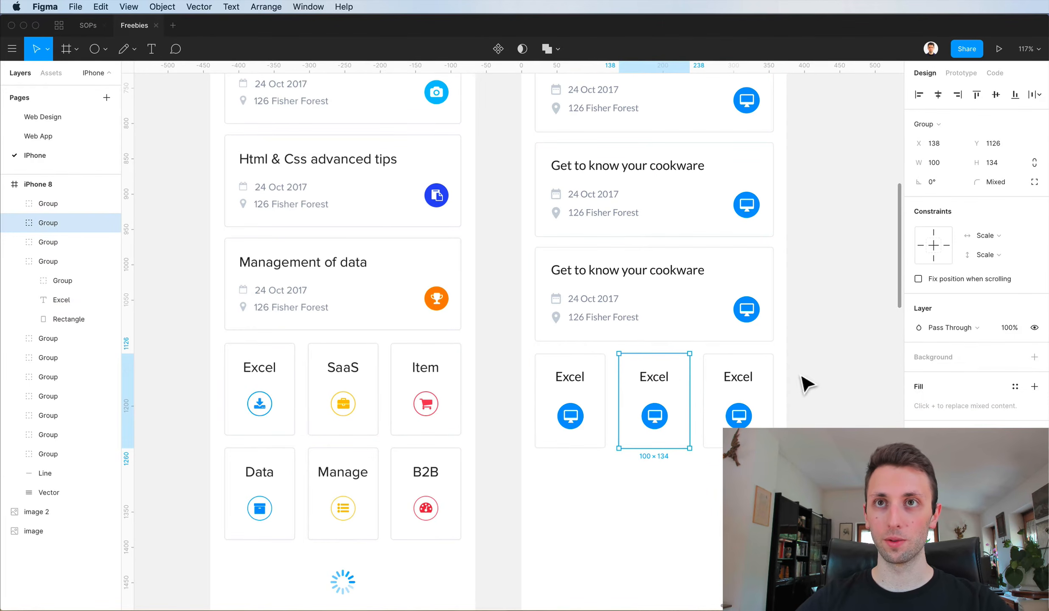
drag(806, 362, 469, 460)
drag(812, 377, 595, 520)
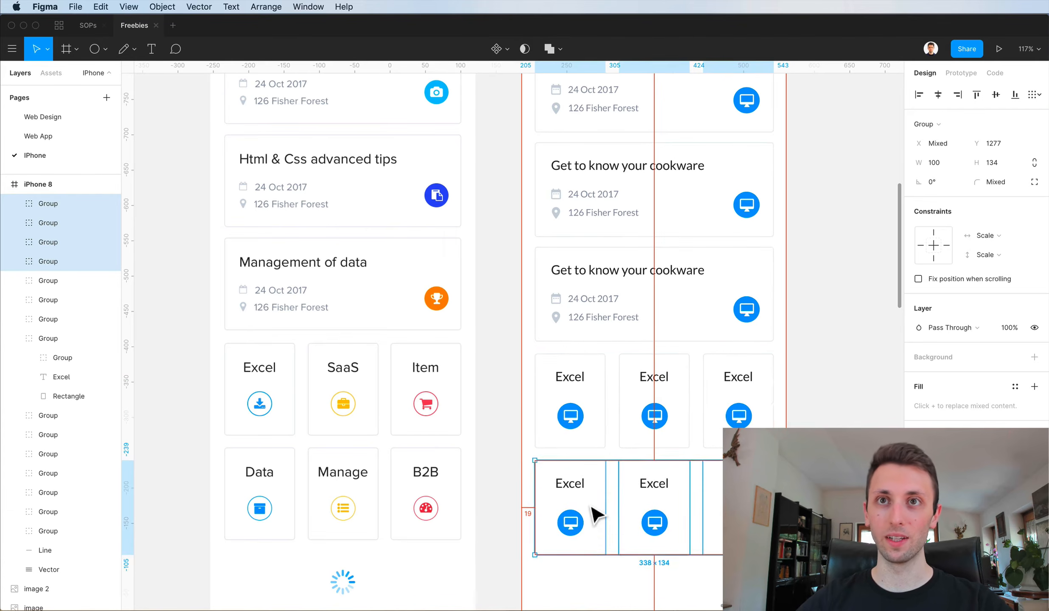
scroll(594, 509, down, 3)
click(615, 567)
Change the title of the middle card in the first row to SaaS.
double_click(649, 321)
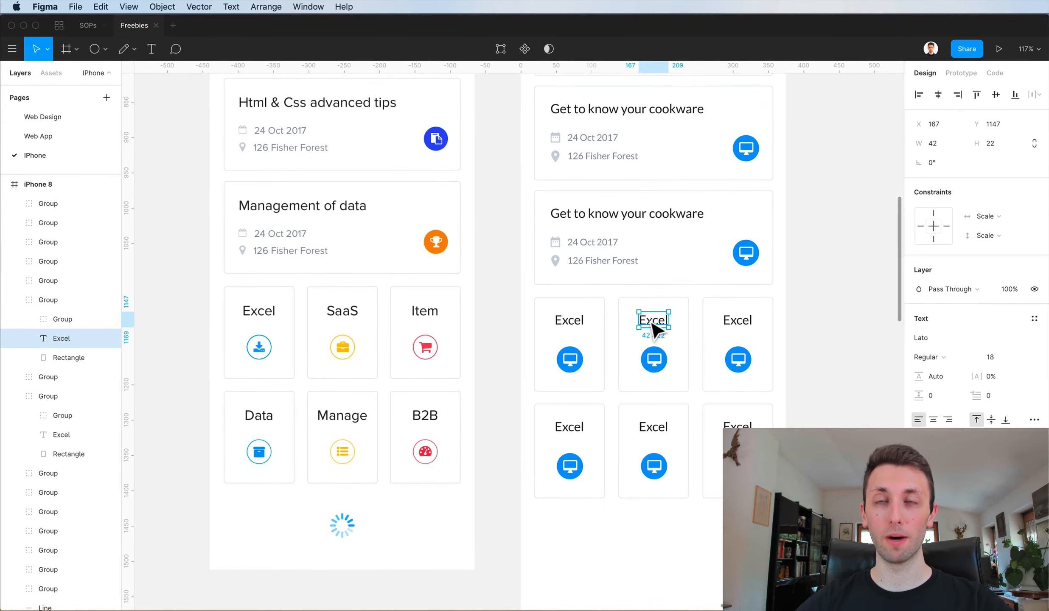
double_click(646, 318)
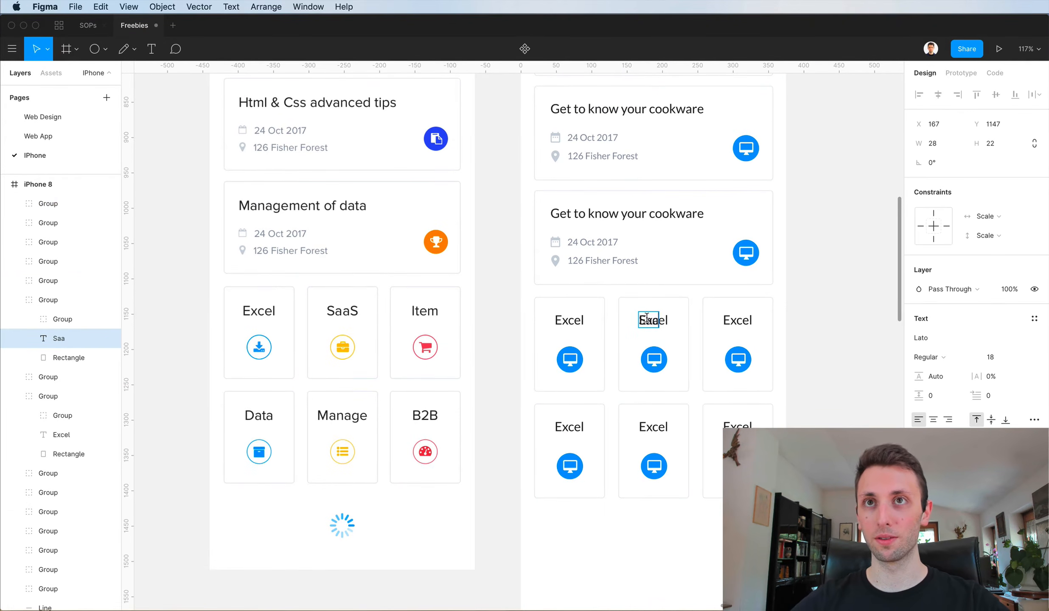
text(SaaS)
key(Escape)
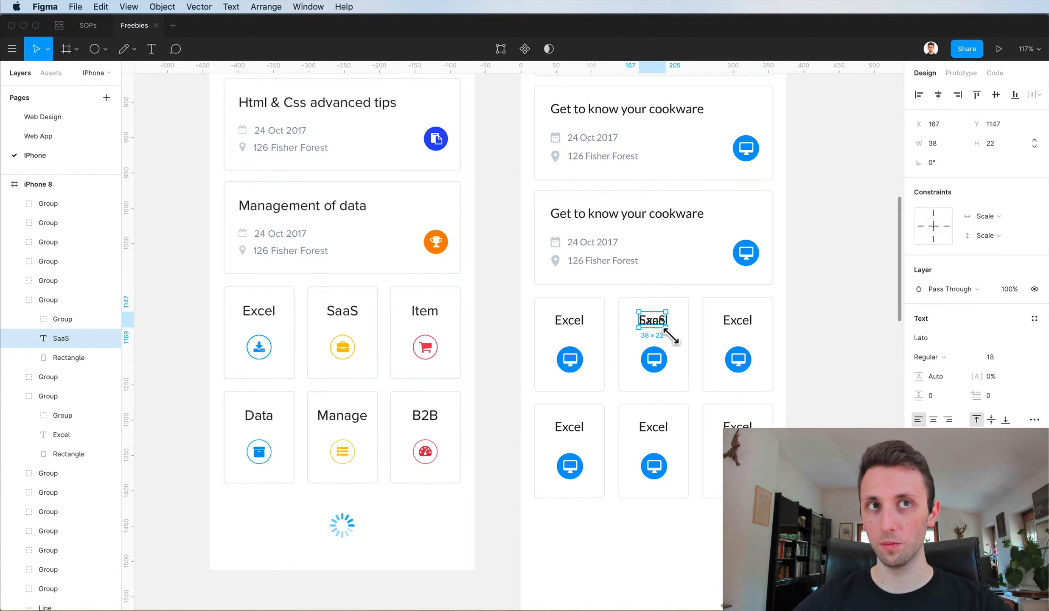
Nudge the SaaS title up to Y 1137 and delete the stray Excel card stacked on the SaaS card.
key(shift+Up)
scroll(666, 336, left, 1)
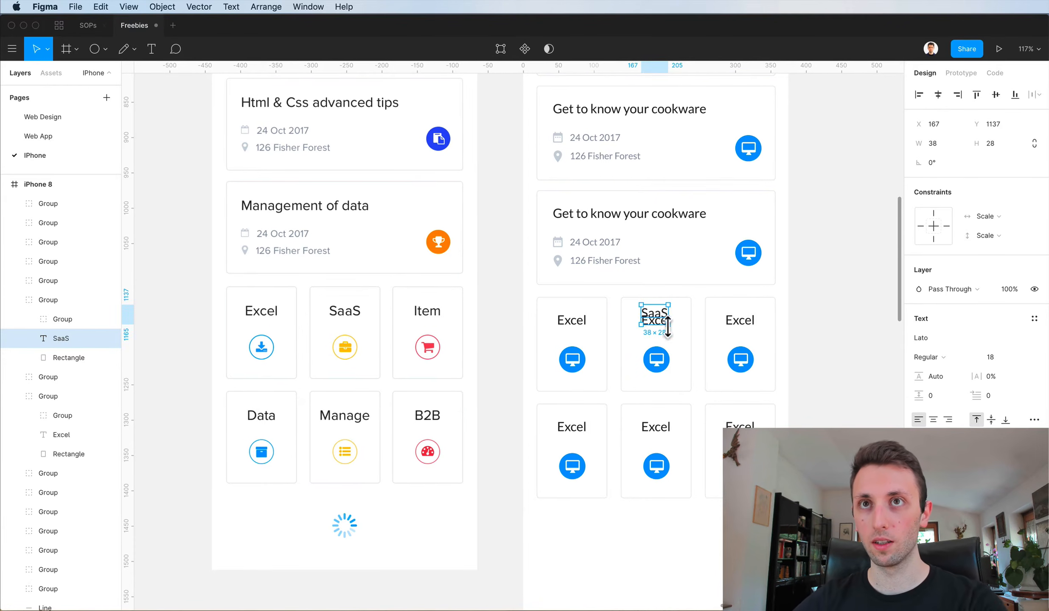
scroll(674, 335, left, 1)
click(677, 346)
key(Delete)
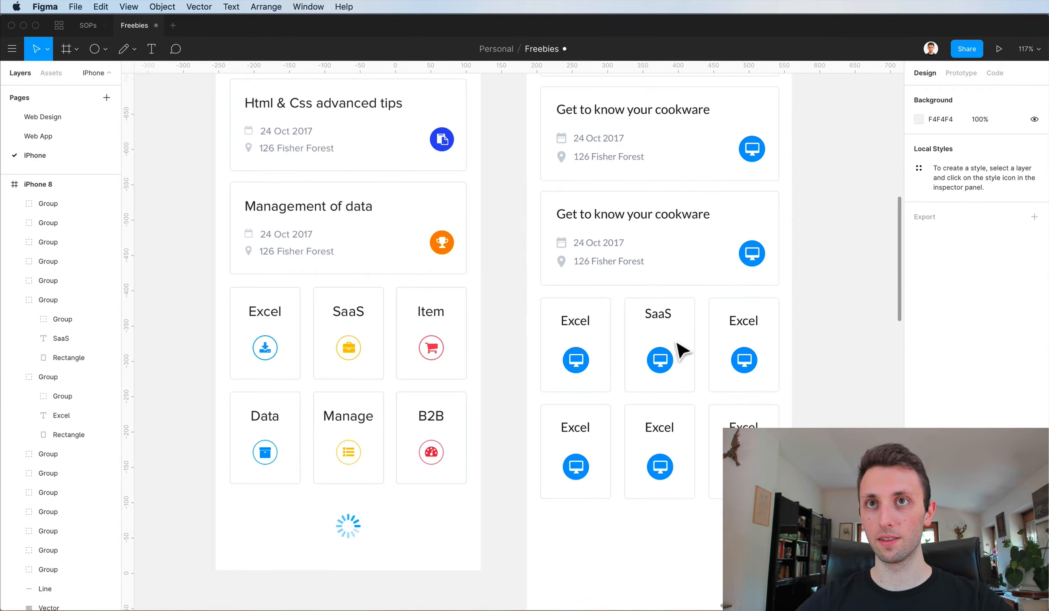
key(super+z)
key(super+z)
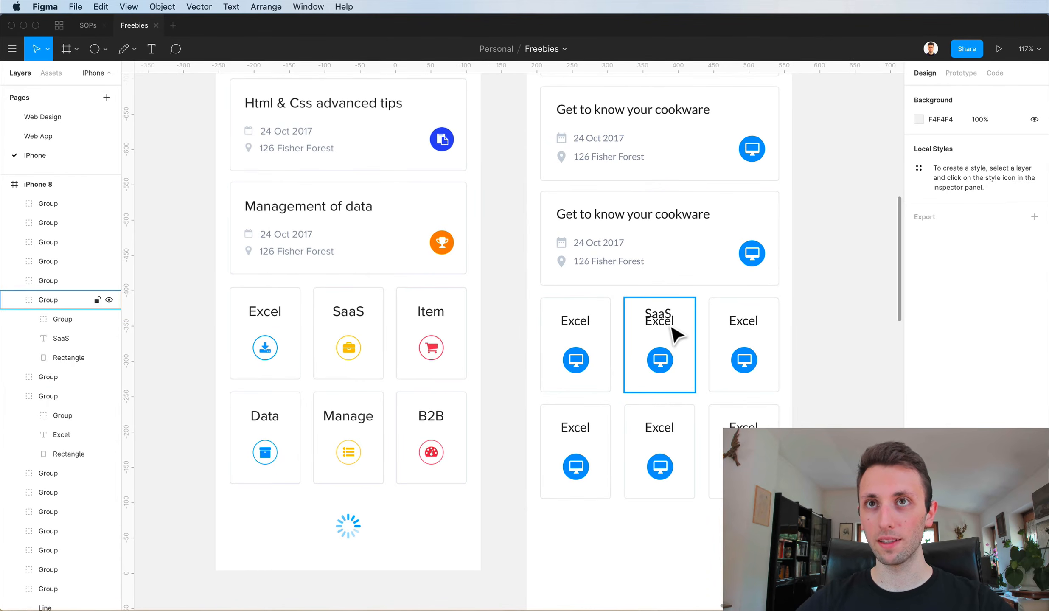
click(674, 331)
key(Delete)
Move the SaaS title back down level with its neighbours and delete the stray duplicate stacked on the second row's middle card.
double_click(659, 325)
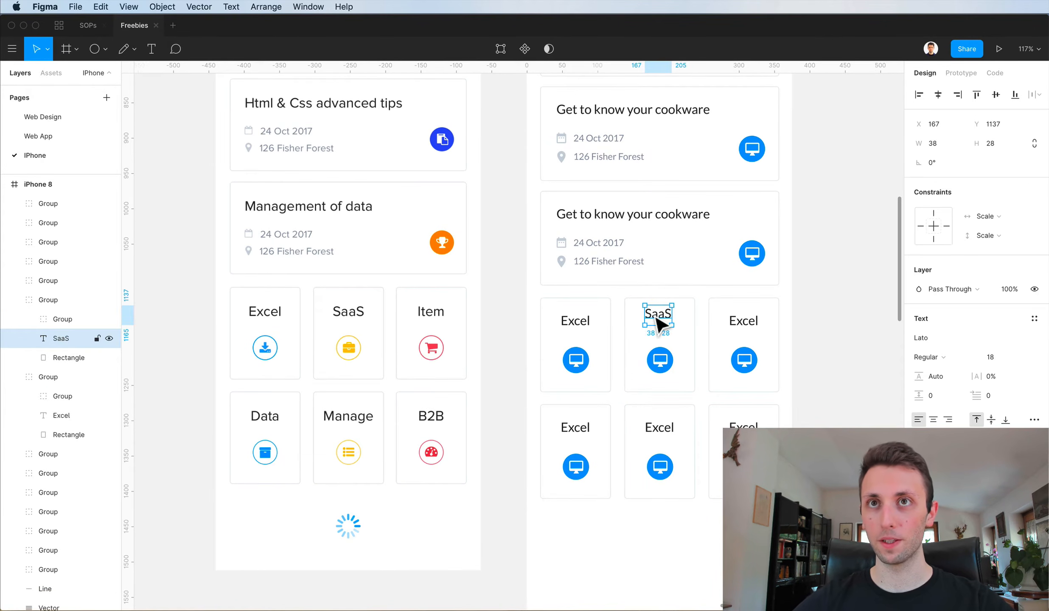
key(Escape)
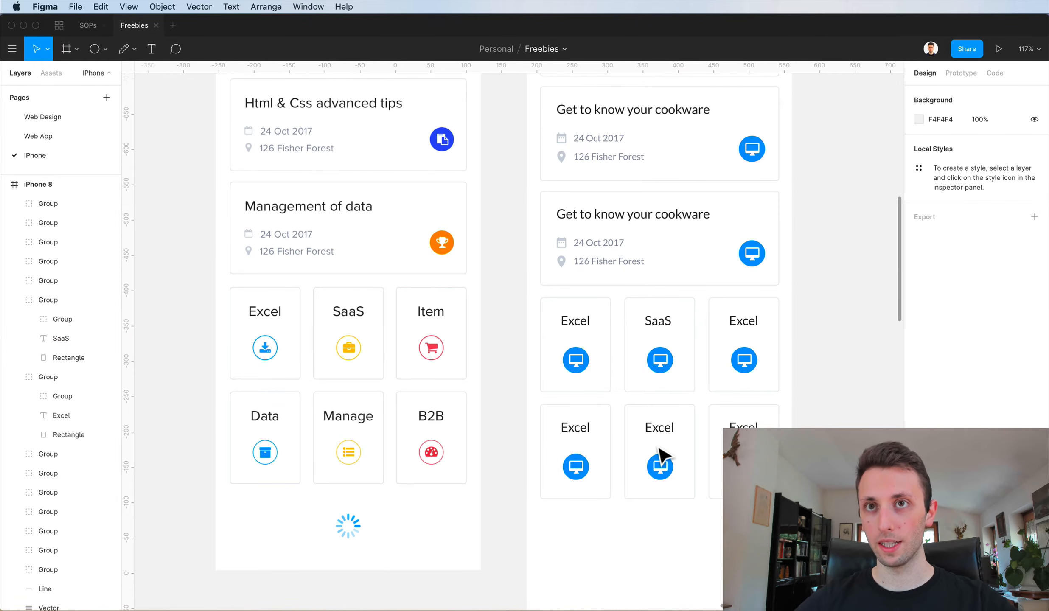
click(658, 456)
key(Escape)
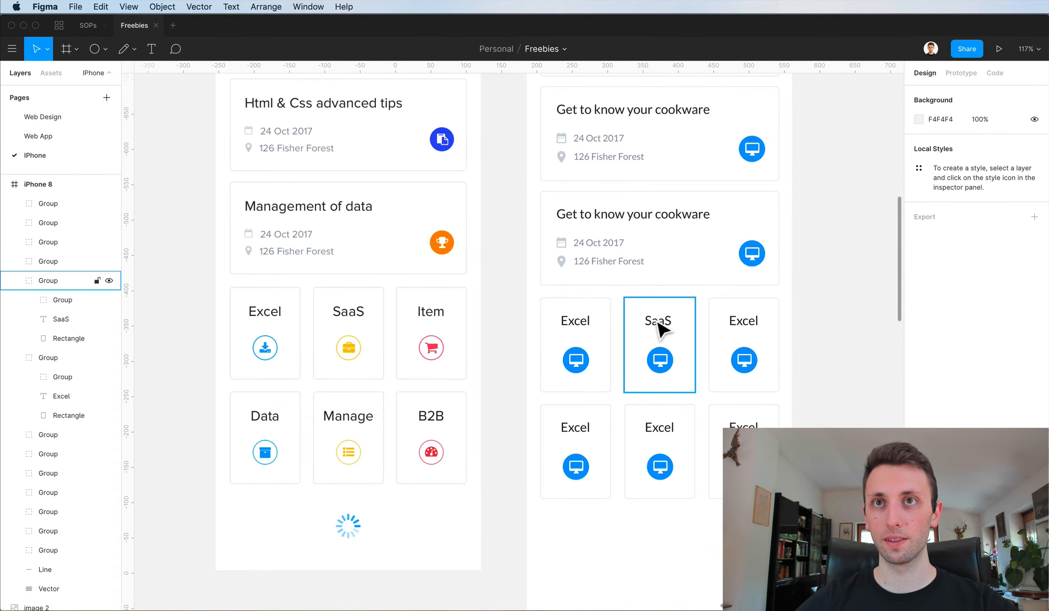
Center the SaaS title horizontally within its card's rectangle.
double_click(658, 323)
shift+click(695, 308)
click(938, 94)
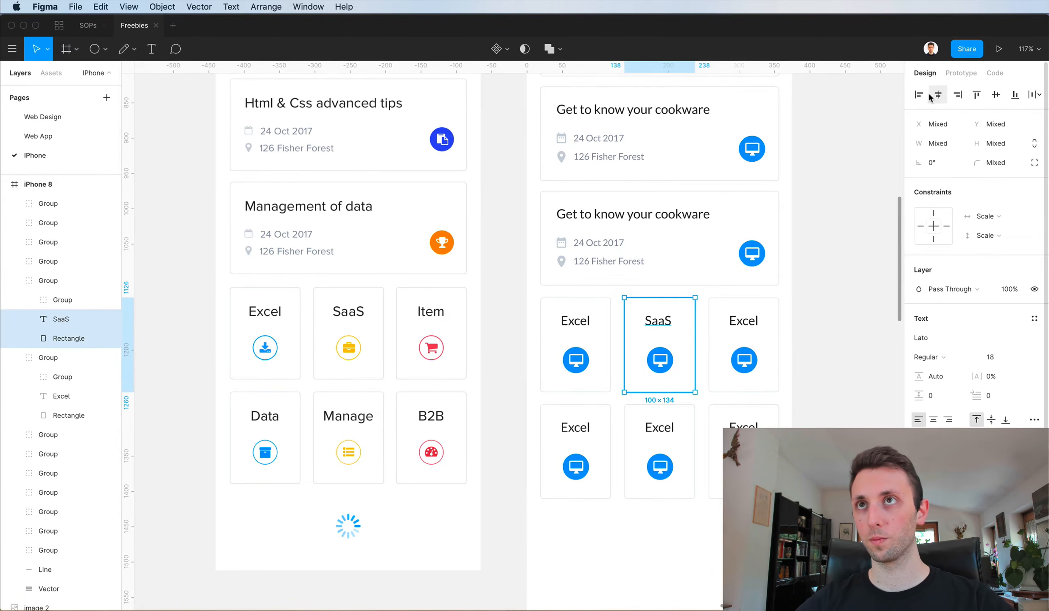
click(809, 372)
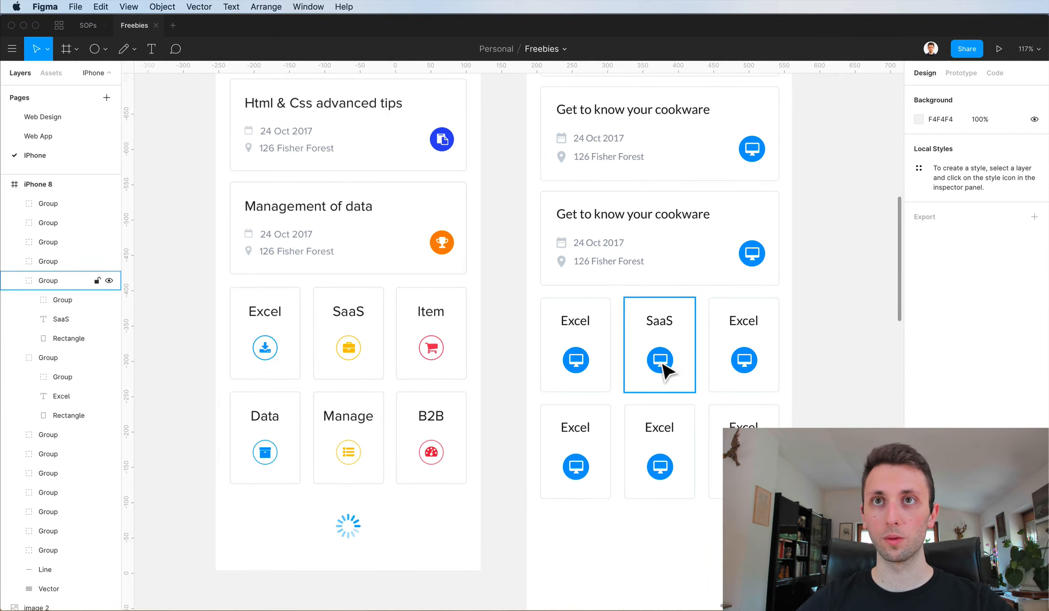
Change the title of the first row's third card to Item and nudge it right to X 289.
double_click(746, 324)
double_click(743, 319)
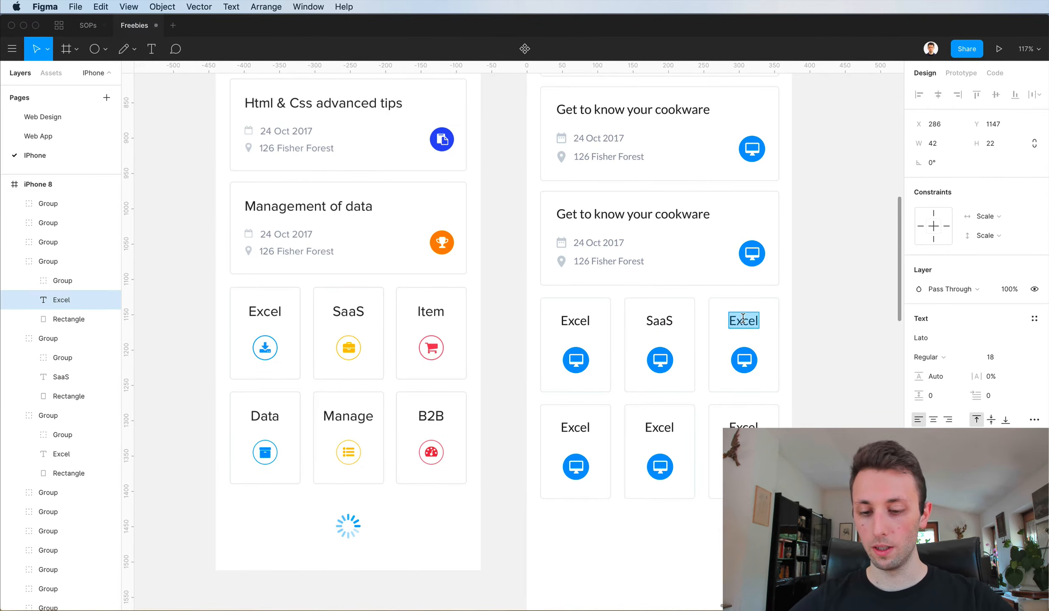
key(Escape)
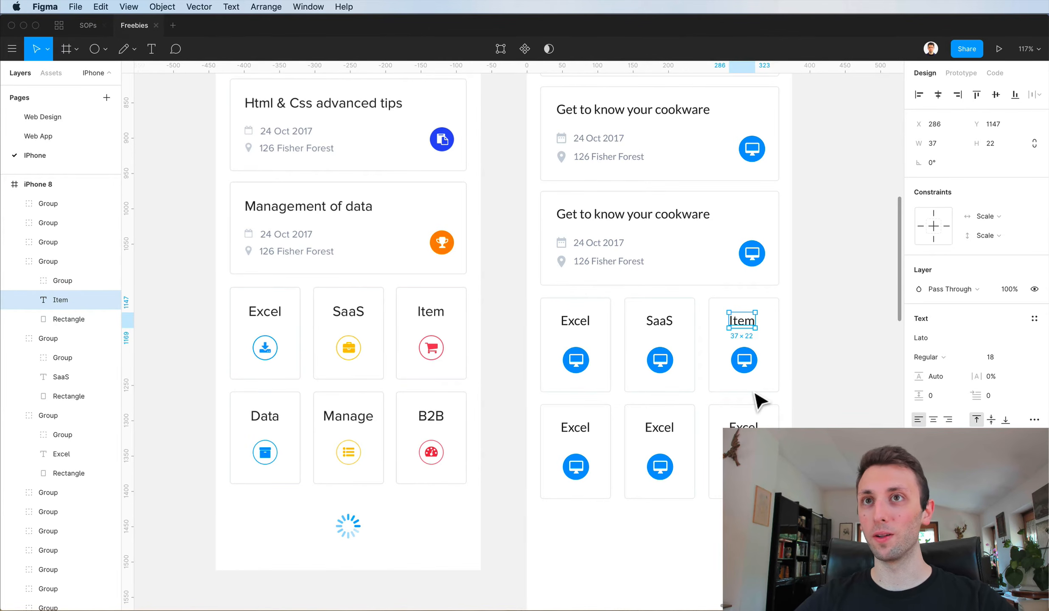
key(Right)
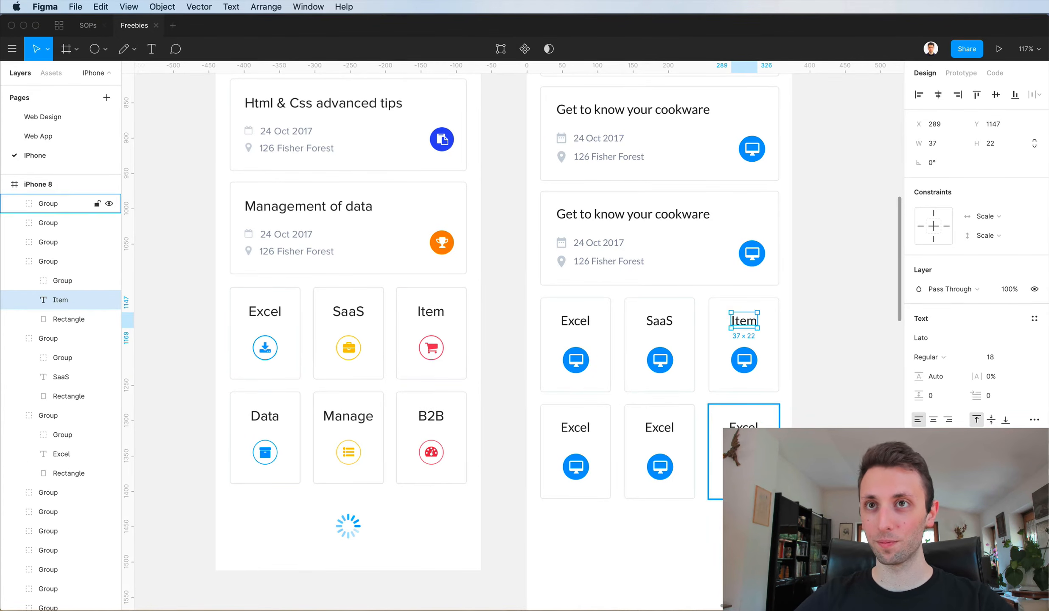
Set the text alignment of the three Excel titles in the second row to center.
super+click(743, 425)
shift+super+click(658, 427)
shift+super+click(576, 427)
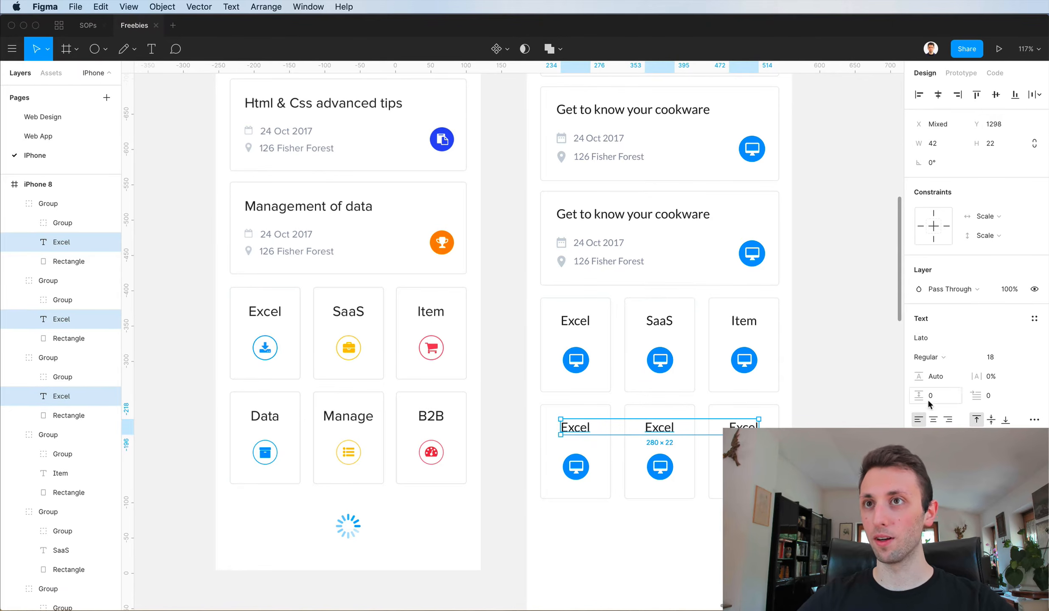
click(830, 413)
Change the title of the second row's third card to B2B.
double_click(751, 424)
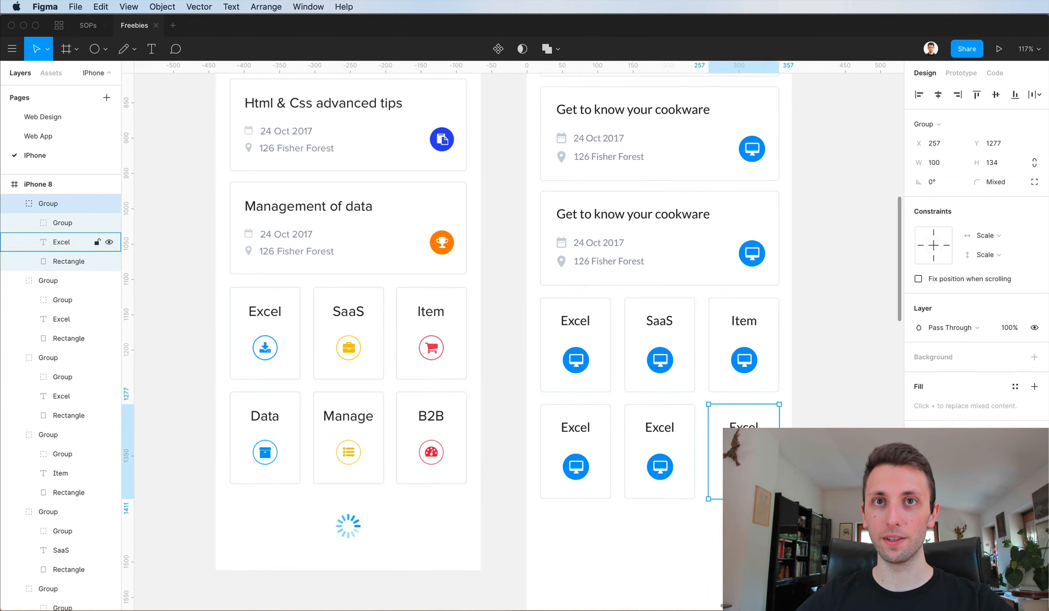
double_click(751, 424)
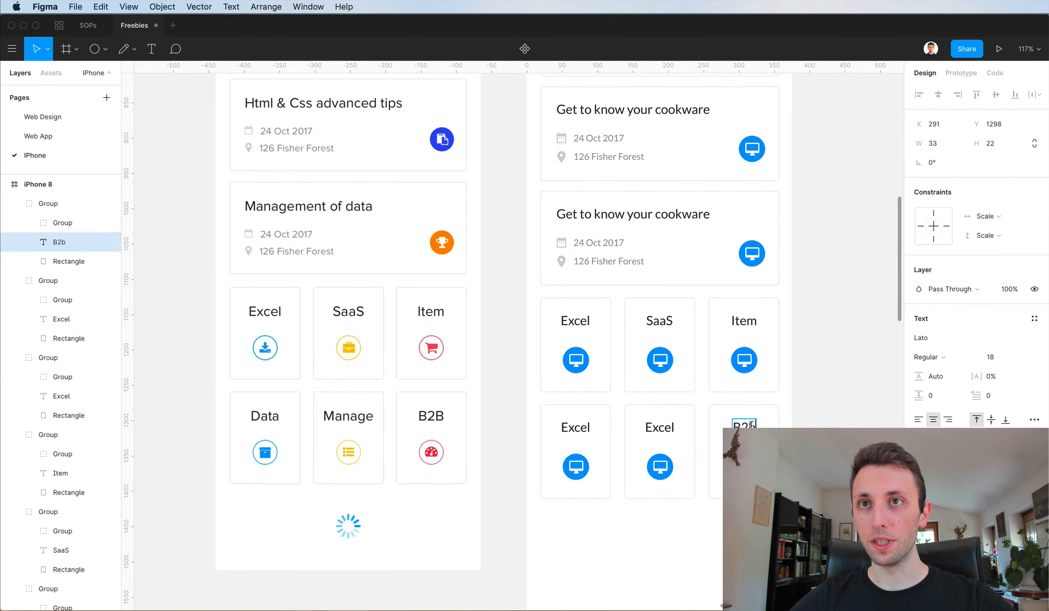
text(B2B)
scroll(519, 342, up, 4)
key(Escape)
key(Escape)
scroll(519, 342, down, 3)
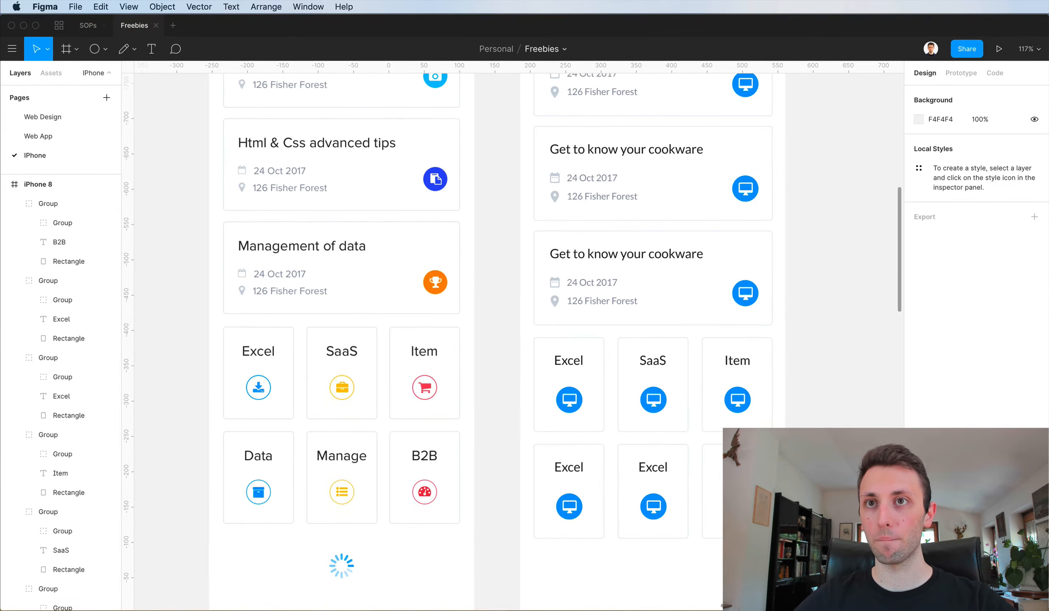
Change the second row's middle card title to Manage and its first card title to Data.
double_click(664, 473)
double_click(657, 465)
text(Manage)
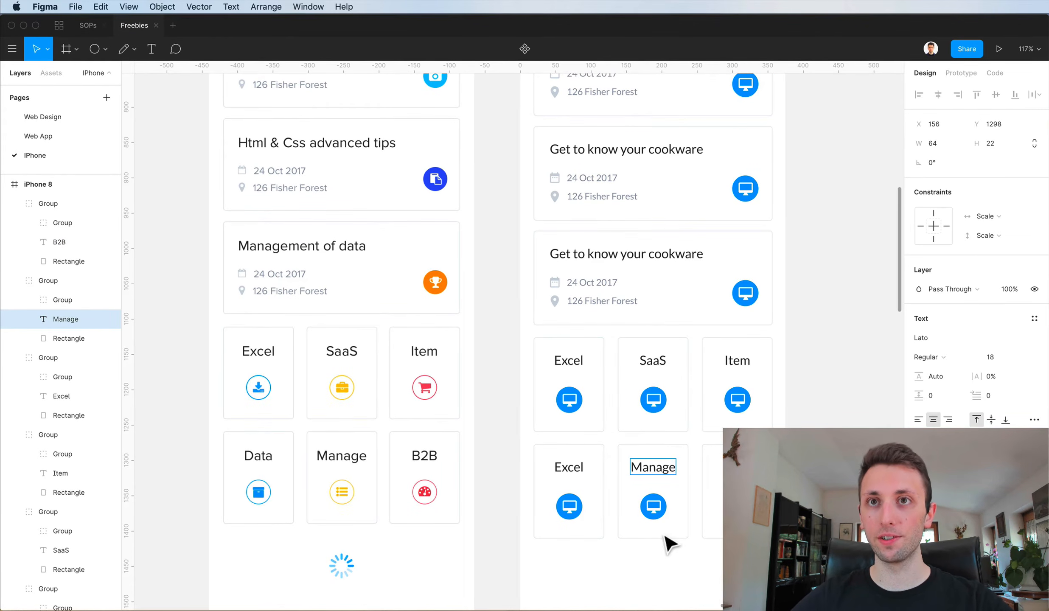
click(578, 466)
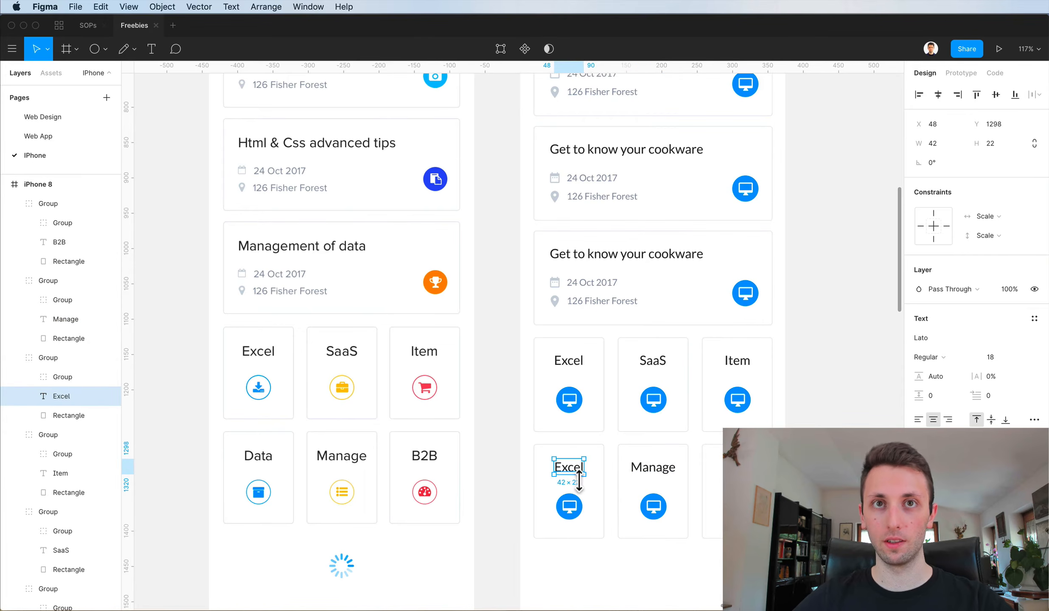
double_click(571, 470)
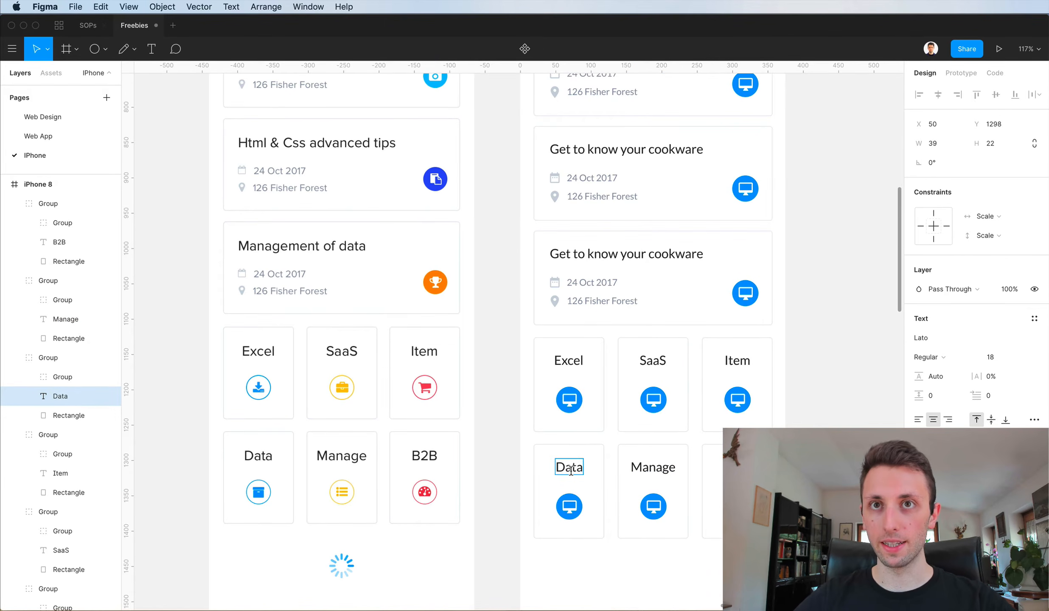
scroll(602, 401, down, 5)
click(611, 407)
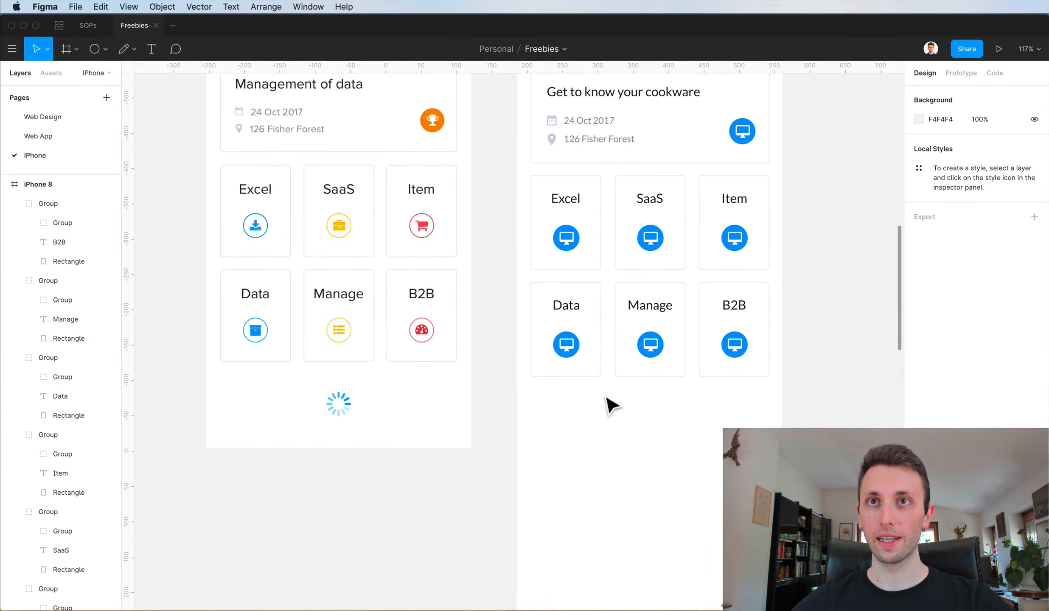
Switch to IconJar and search for a loading spinner icon with the terms "spinn" and "load".
key(super+space)
text(ico)
key(Return)
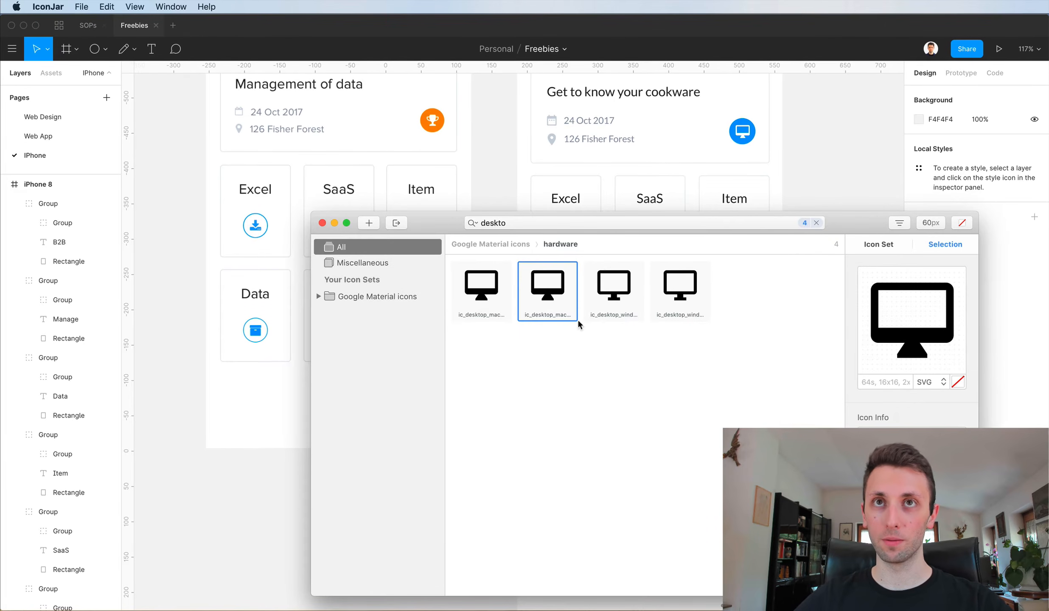
click(519, 227)
text(spi)
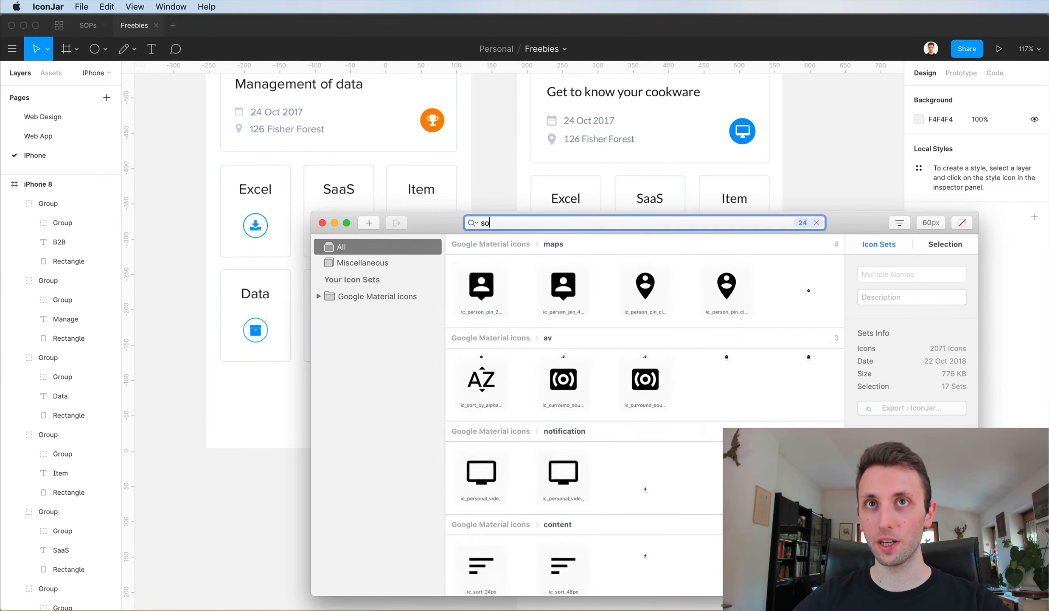
text(nn)
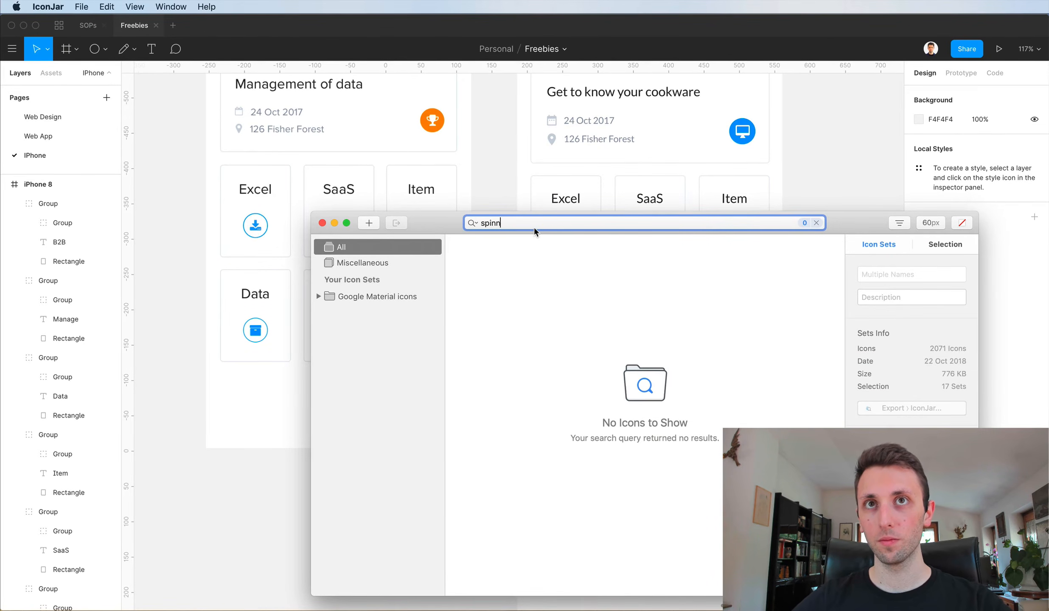
key(BackSpace)
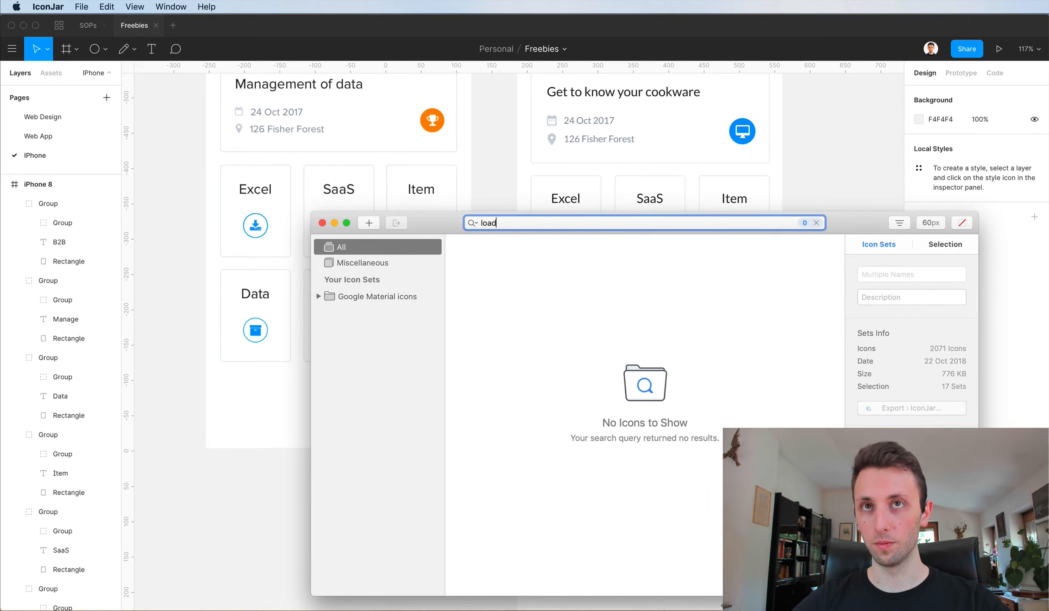
key(super+a)
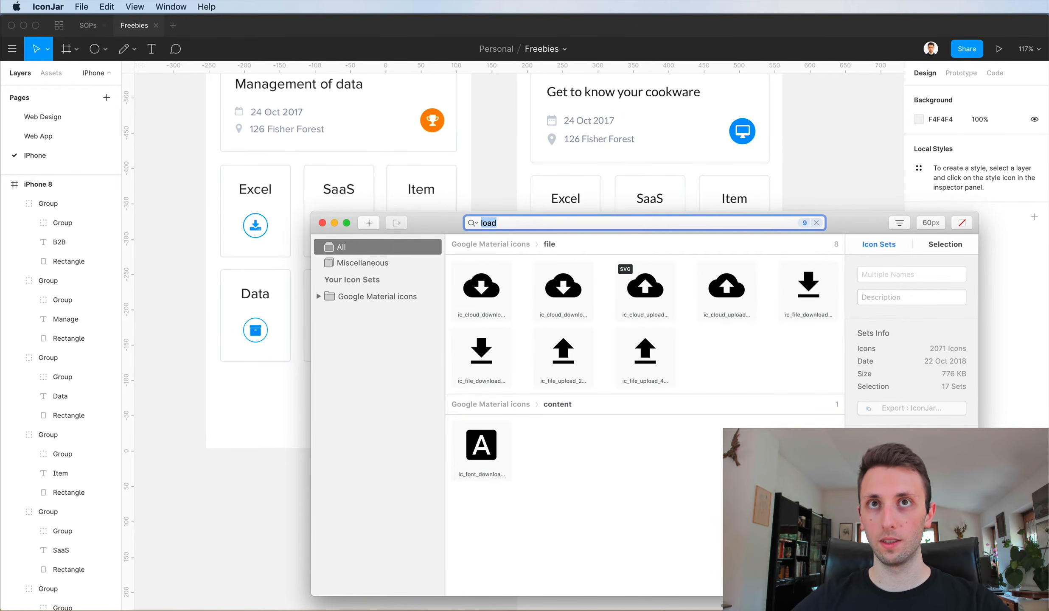
Clear the icon search and browse the Google Material icons for a loading spinner.
key(BackSpace)
scroll(626, 324, down, 3)
scroll(626, 324, down, 10)
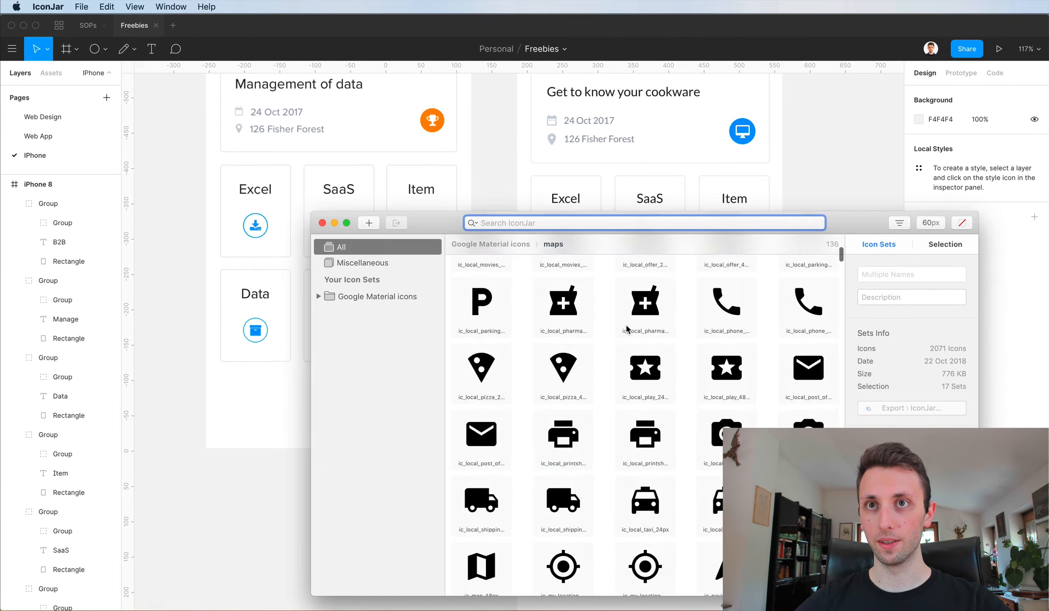
scroll(634, 329, down, 10)
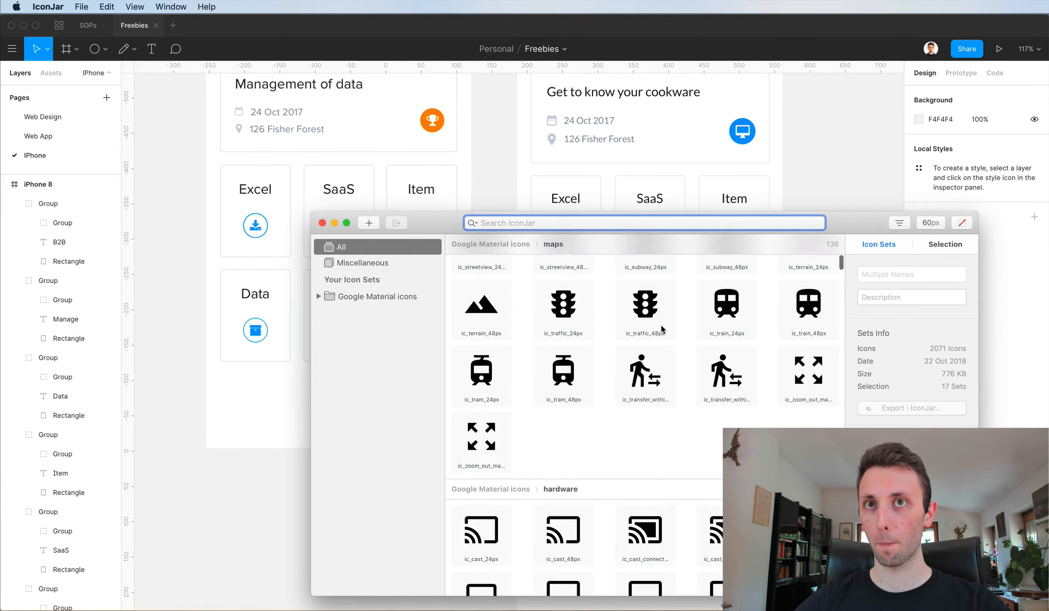
scroll(661, 328, down, 15)
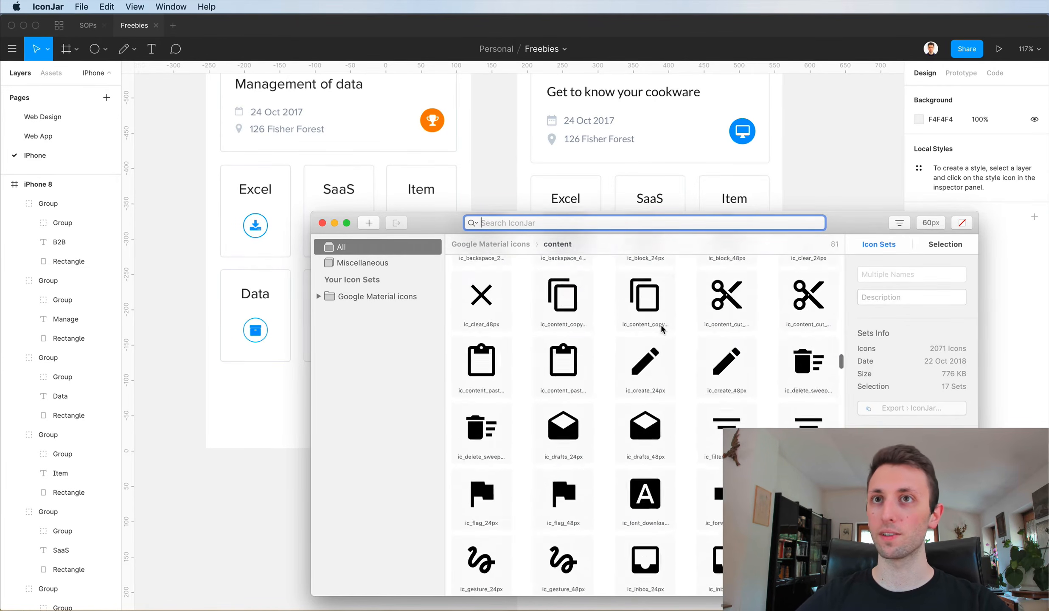
scroll(661, 330, up, 15)
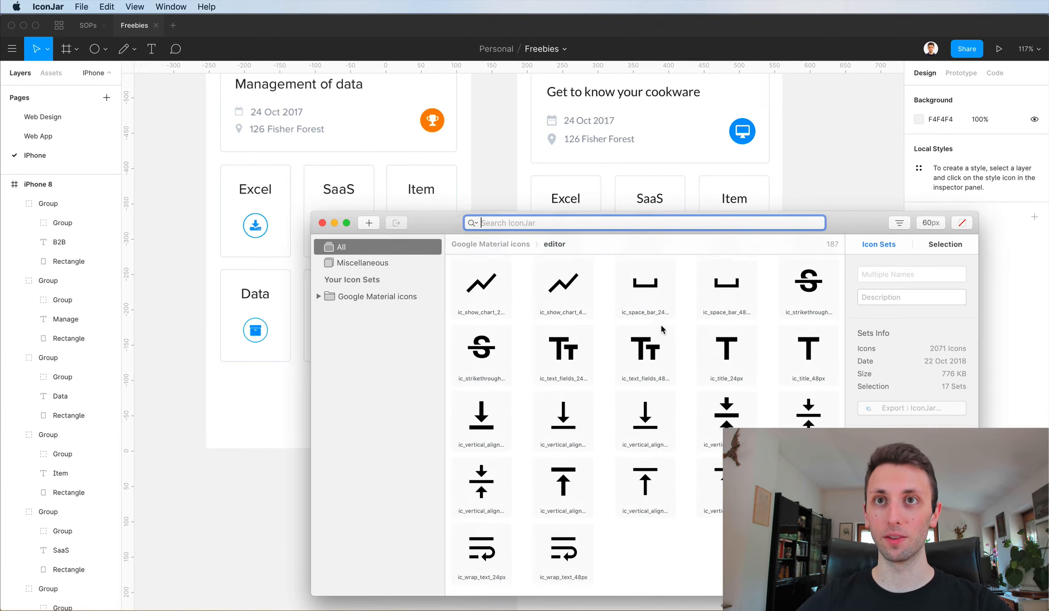
scroll(661, 324, up, 20)
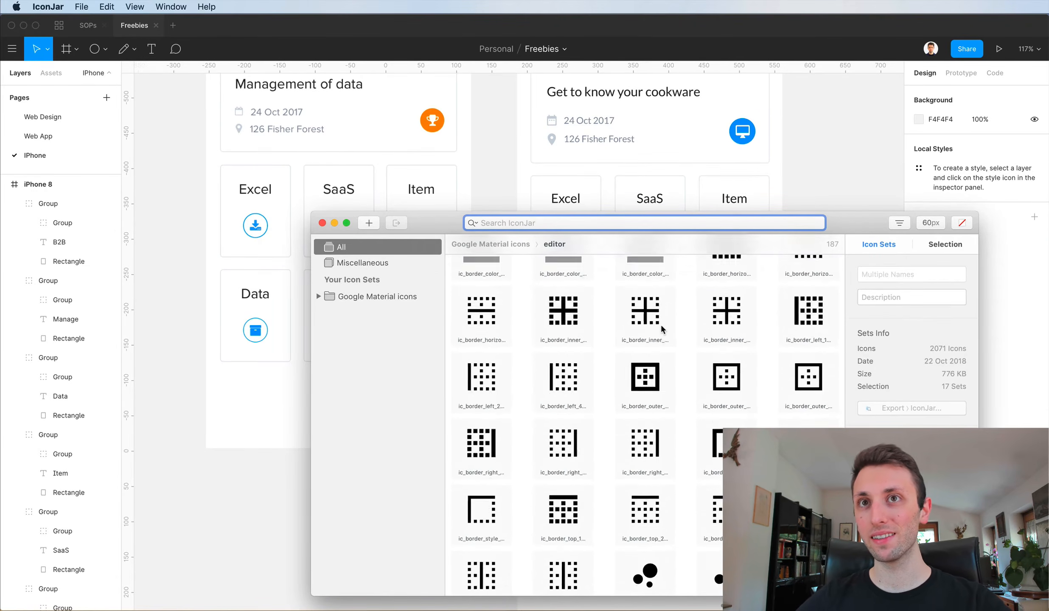
scroll(660, 327, up, 15)
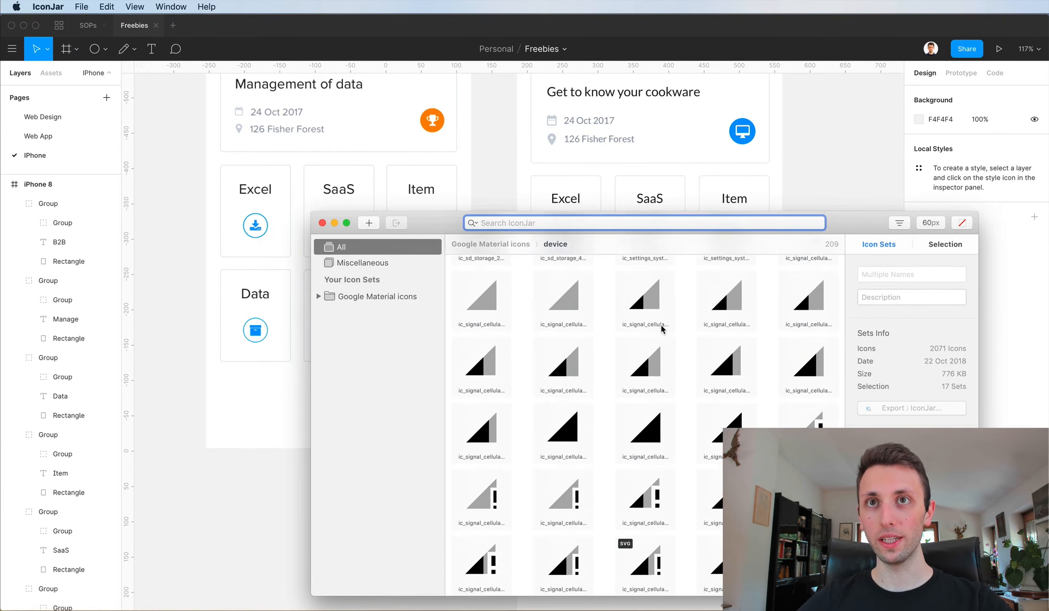
Browse the Google Material icons for one that suits a loading indicator.
scroll(661, 329, up, 15)
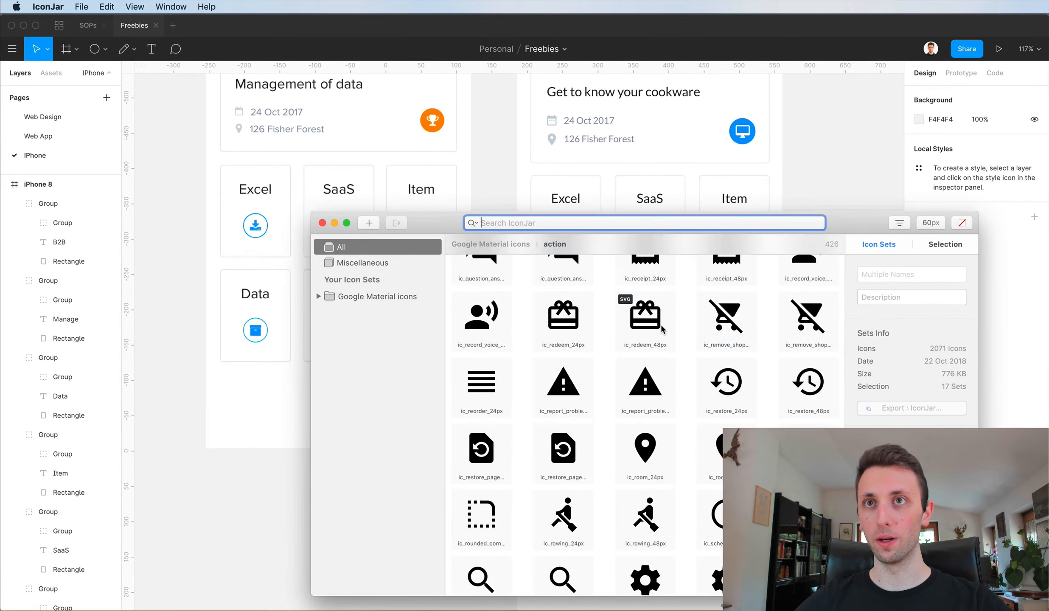
scroll(661, 326, down, 4)
scroll(661, 326, up, 10)
scroll(661, 326, up, 20)
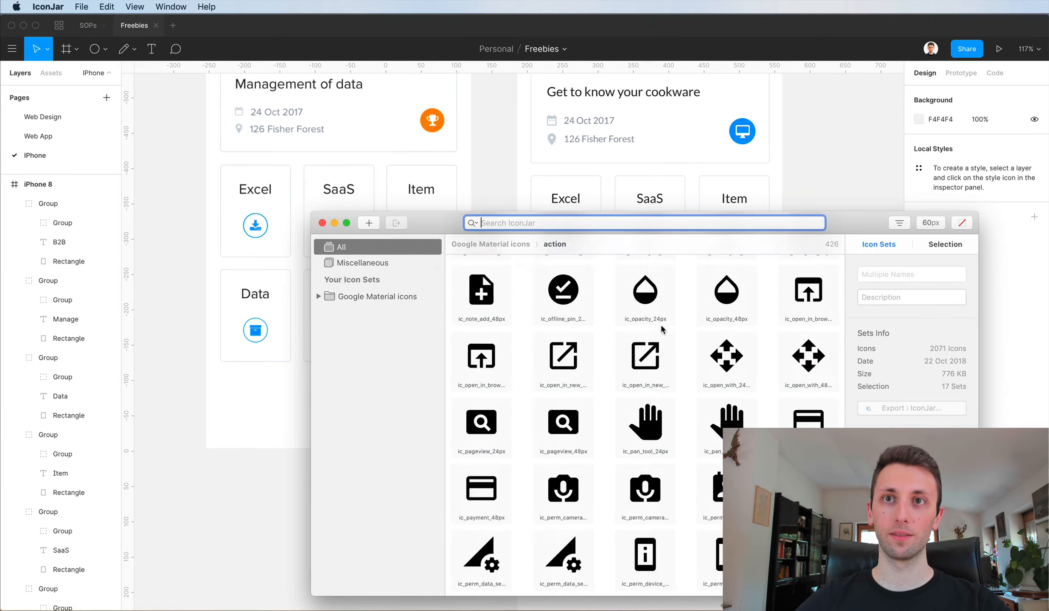
scroll(661, 327, up, 15)
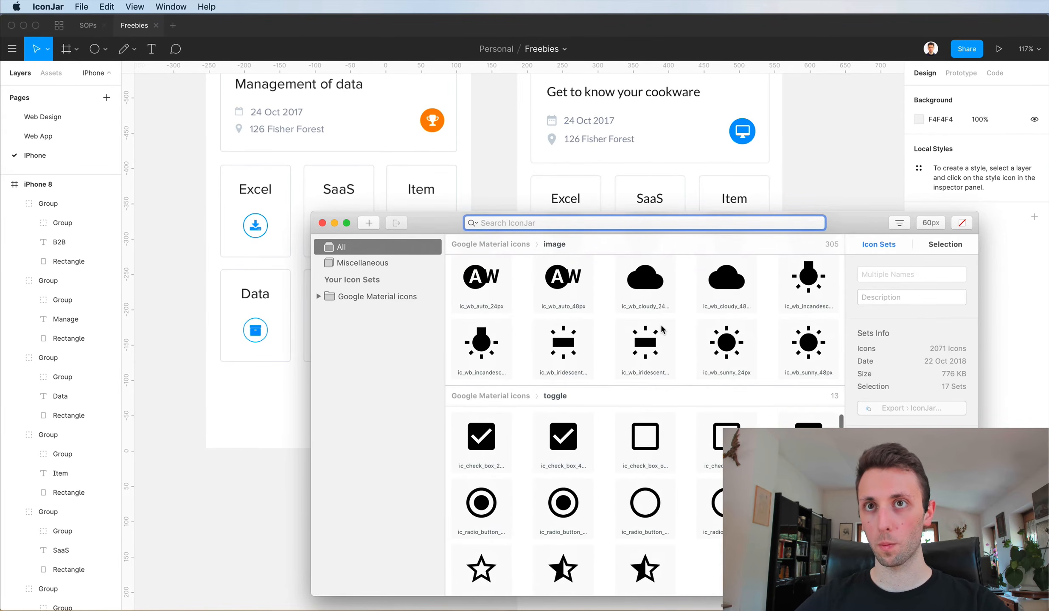
scroll(660, 328, up, 10)
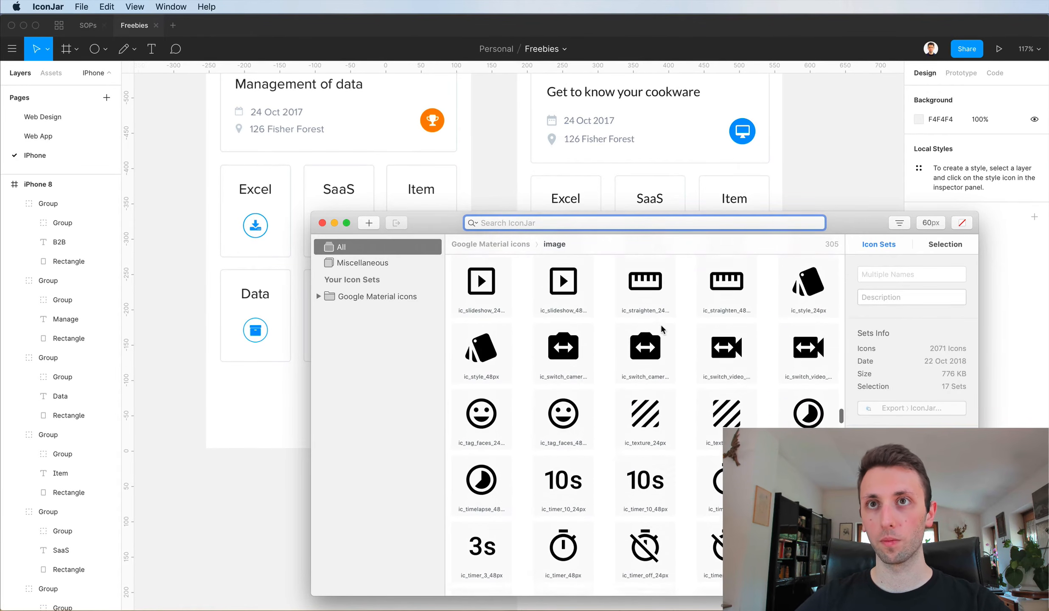
scroll(661, 328, down, 3)
scroll(660, 327, up, 15)
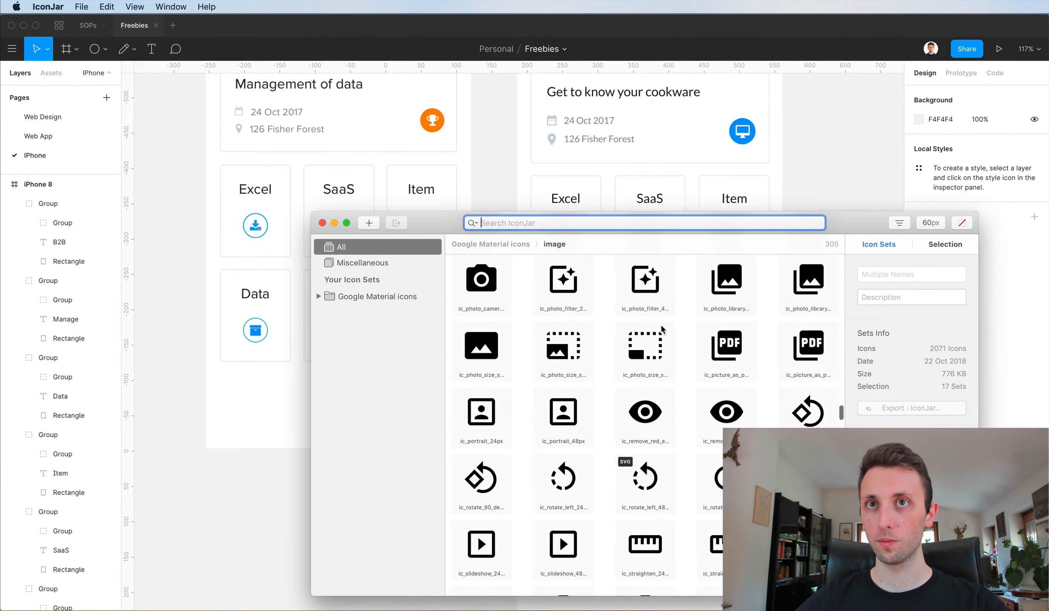
scroll(661, 328, up, 15)
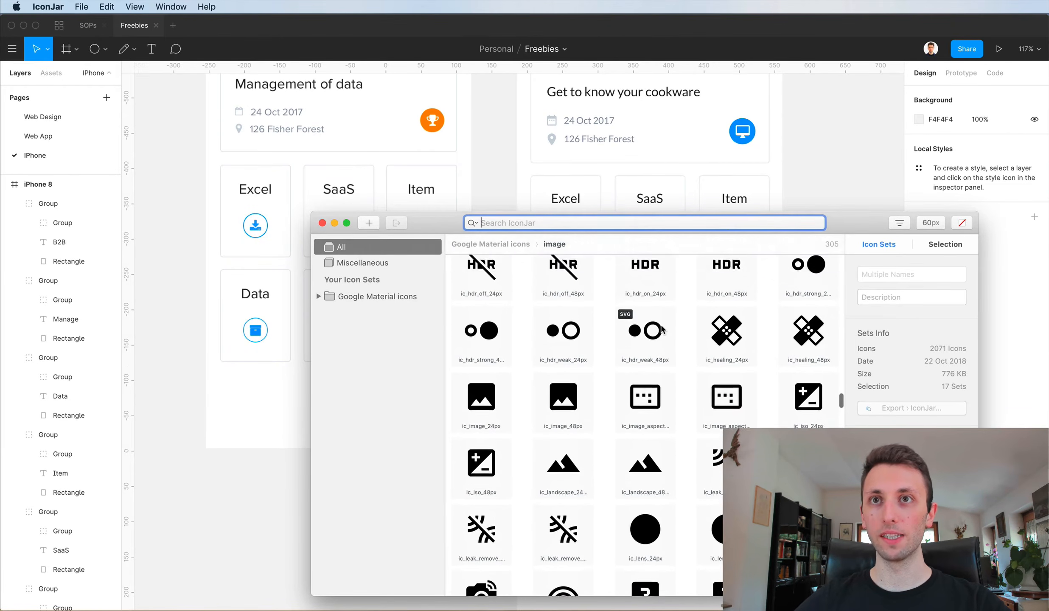
scroll(661, 328, up, 10)
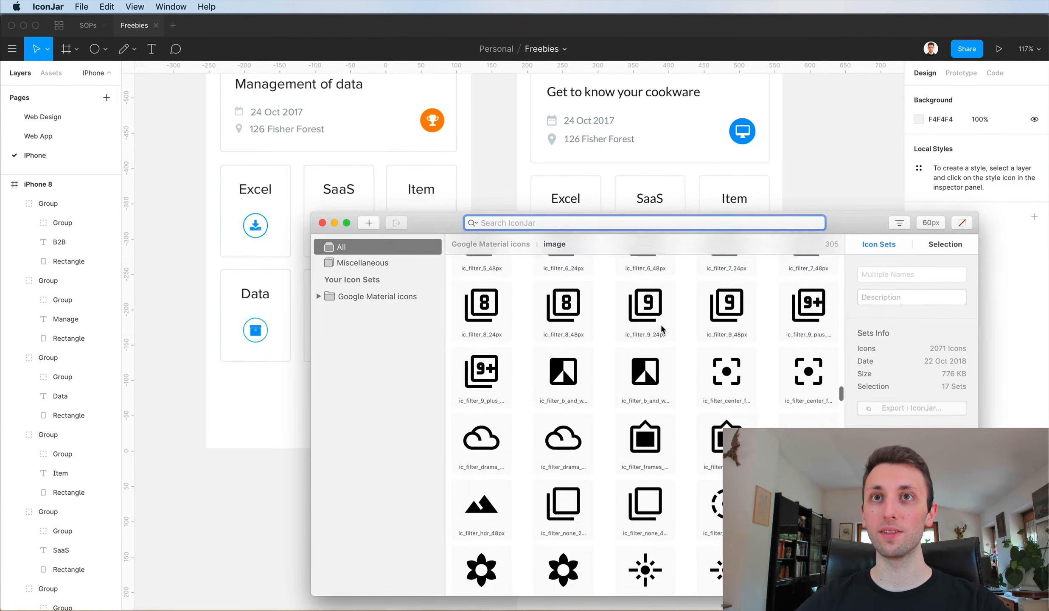
scroll(660, 327, up, 15)
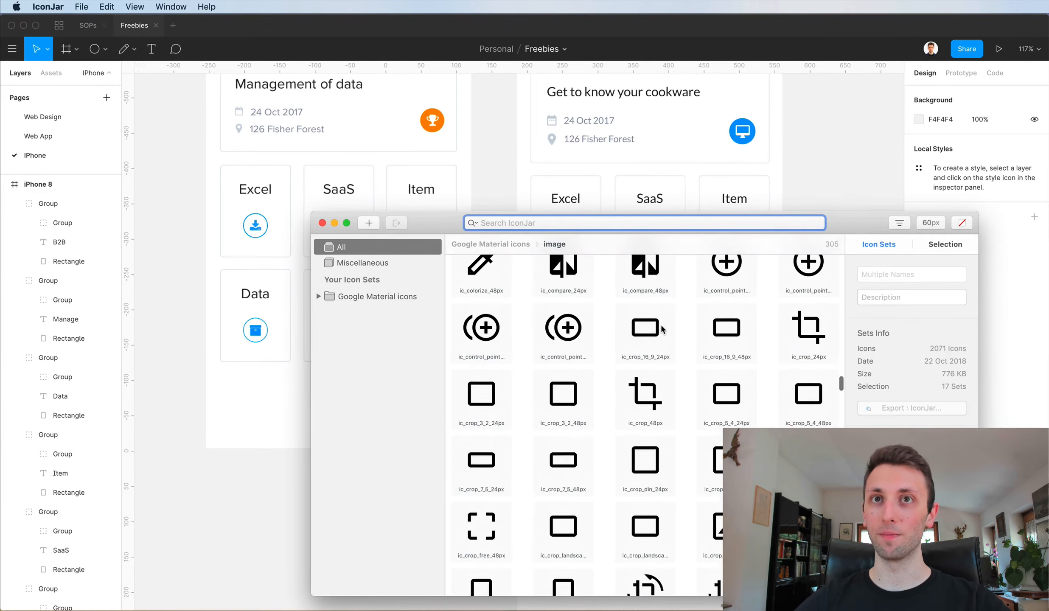
scroll(654, 333, up, 15)
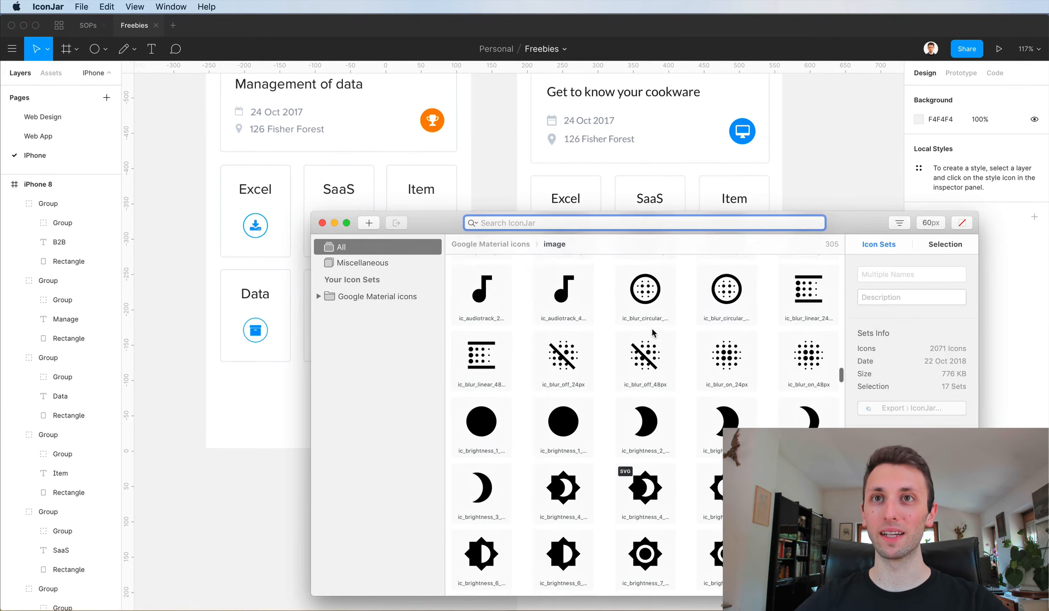
scroll(654, 333, up, 15)
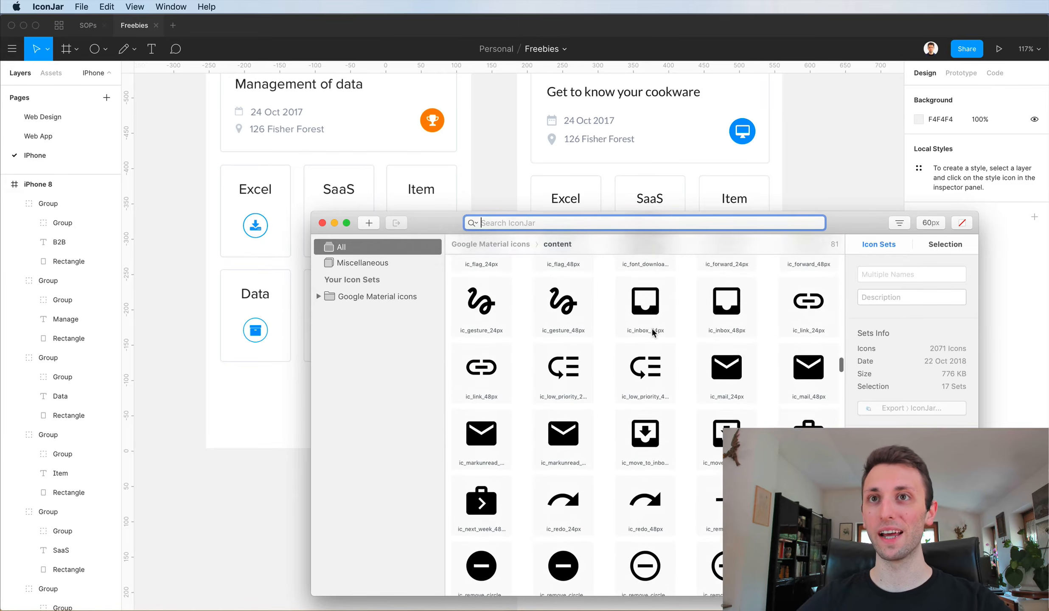
scroll(651, 328, up, 15)
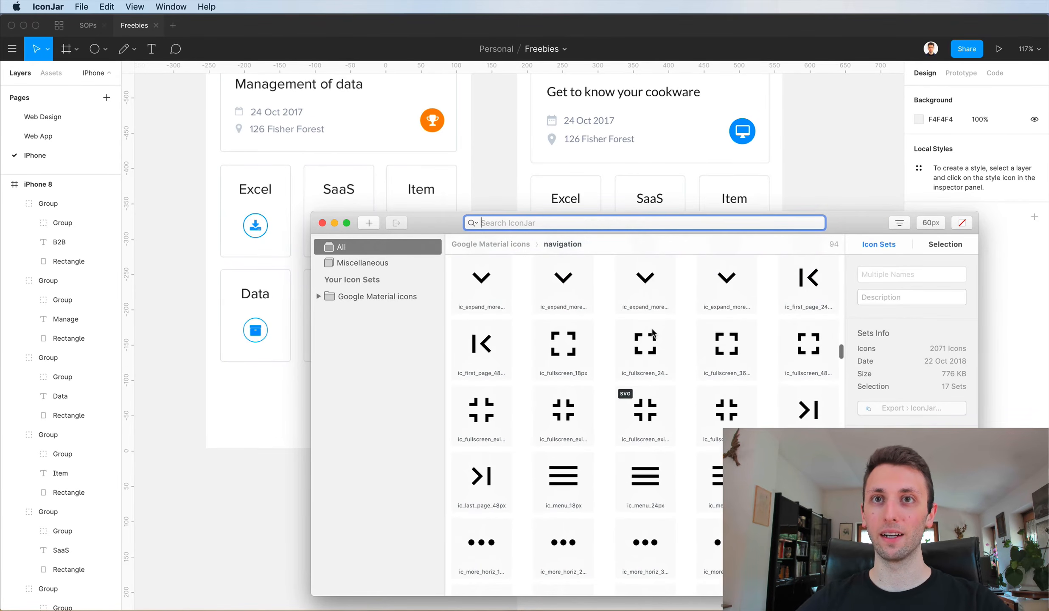
scroll(652, 333, up, 8)
scroll(679, 336, down, 8)
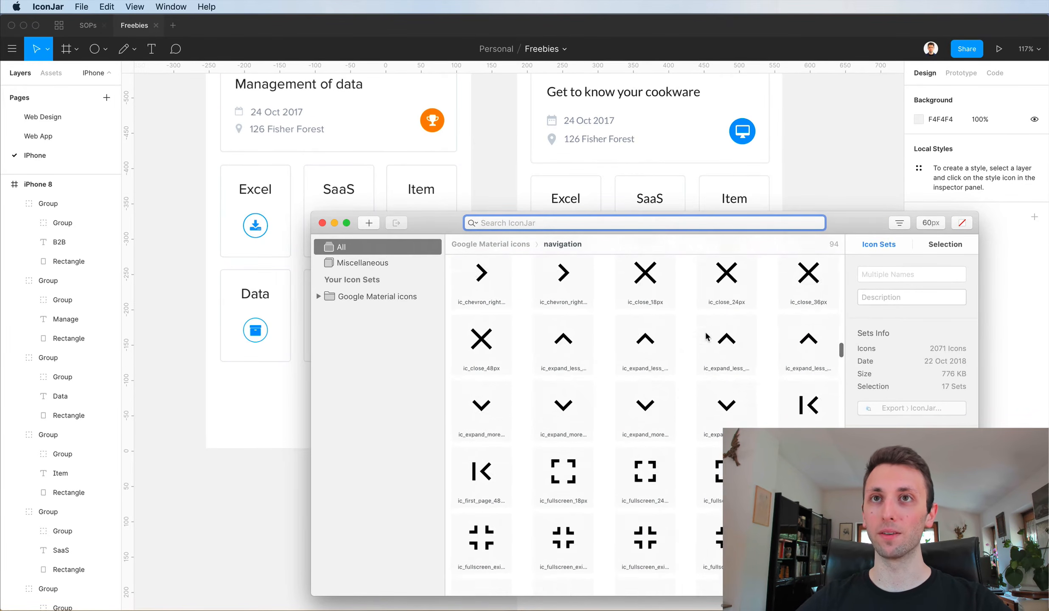
scroll(707, 336, down, 5)
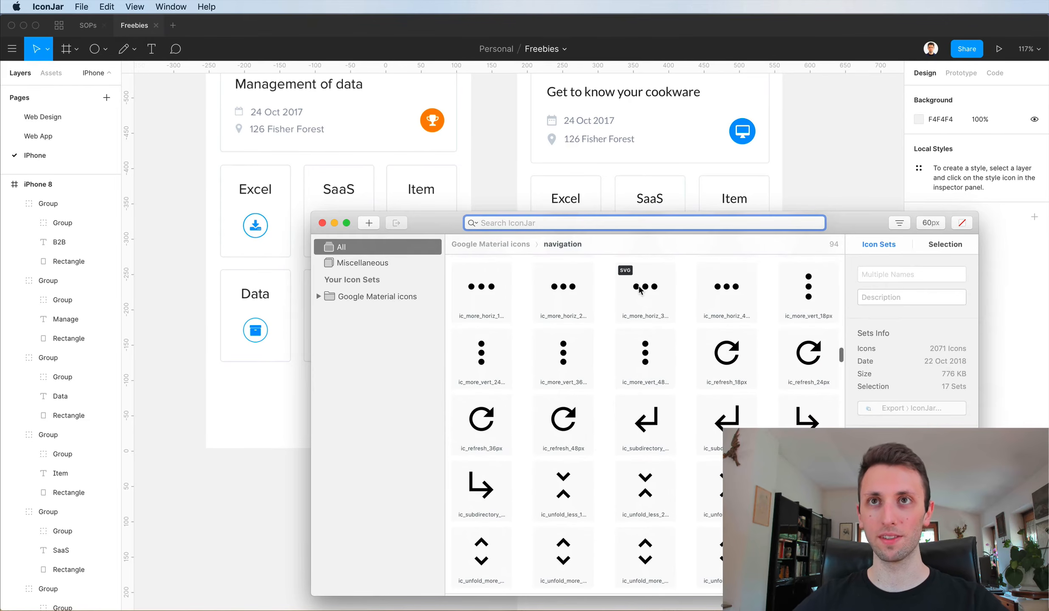
Place the 36 px horizontal three-dot icon below the Manage card in Figma, ungroup it and delete its empty bounding vector.
drag(640, 290, 658, 420)
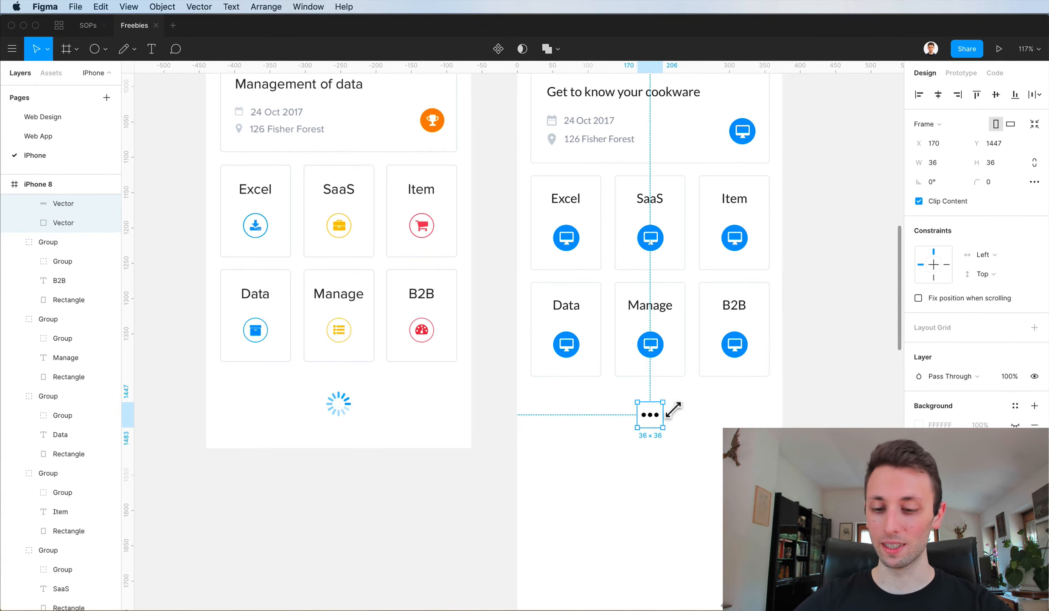
key(shift+super+g)
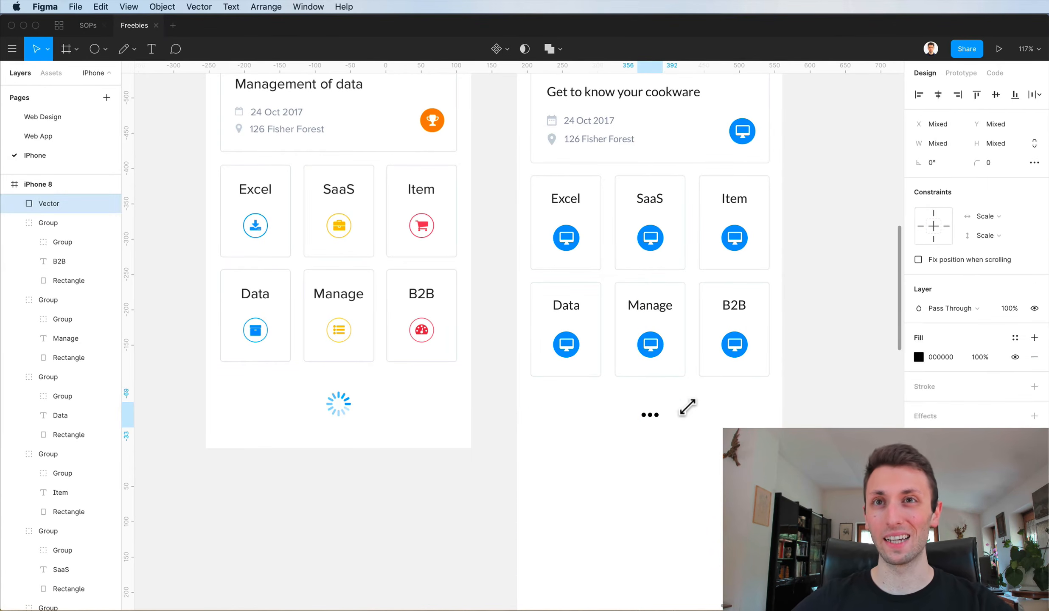
click(686, 403)
drag(721, 399, 635, 415)
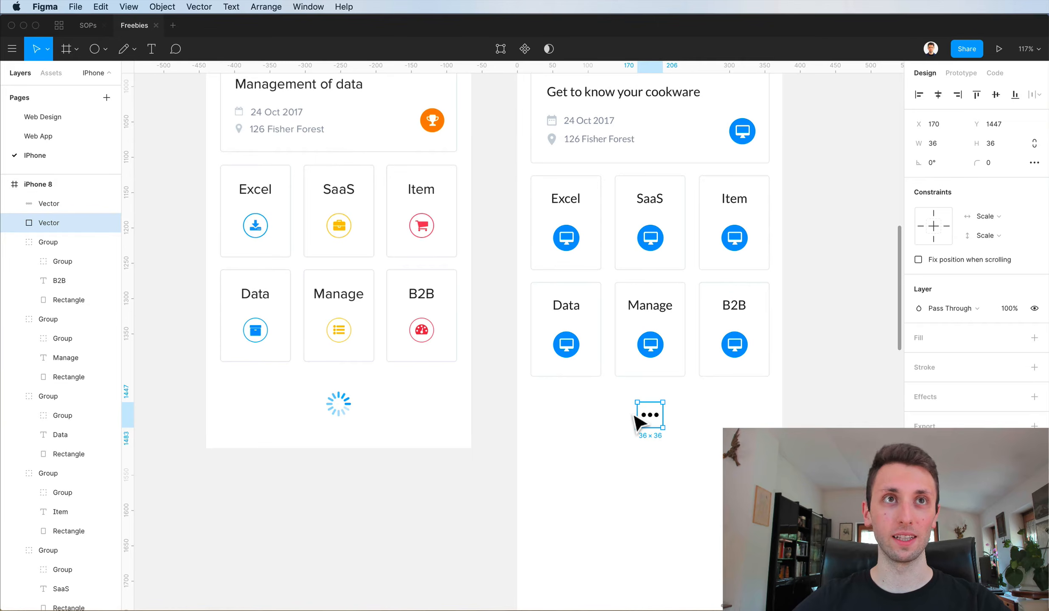
key(Delete)
click(646, 415)
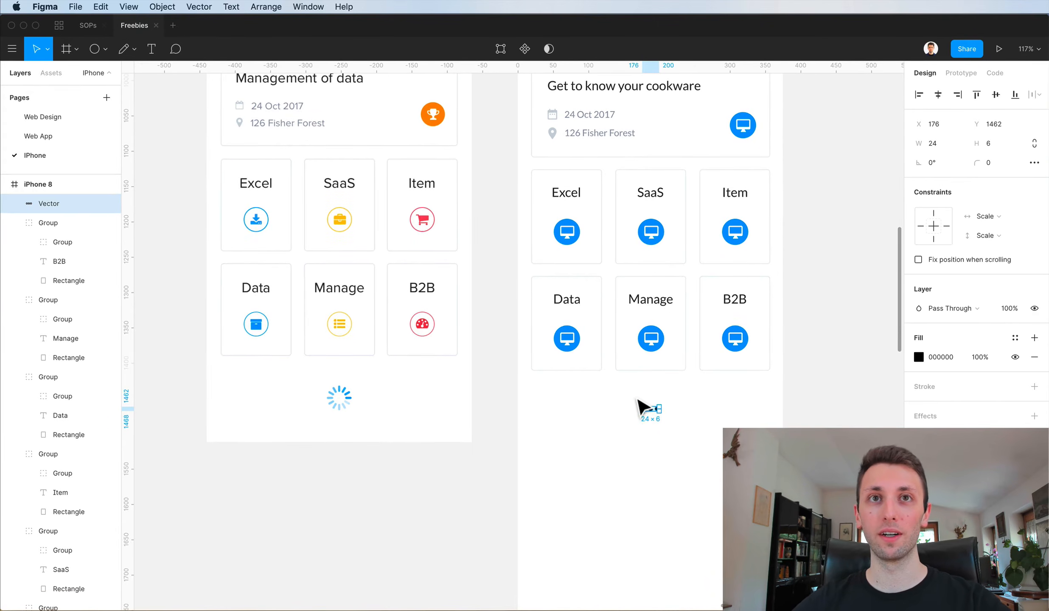
scroll(643, 410, up, 3)
key(Escape)
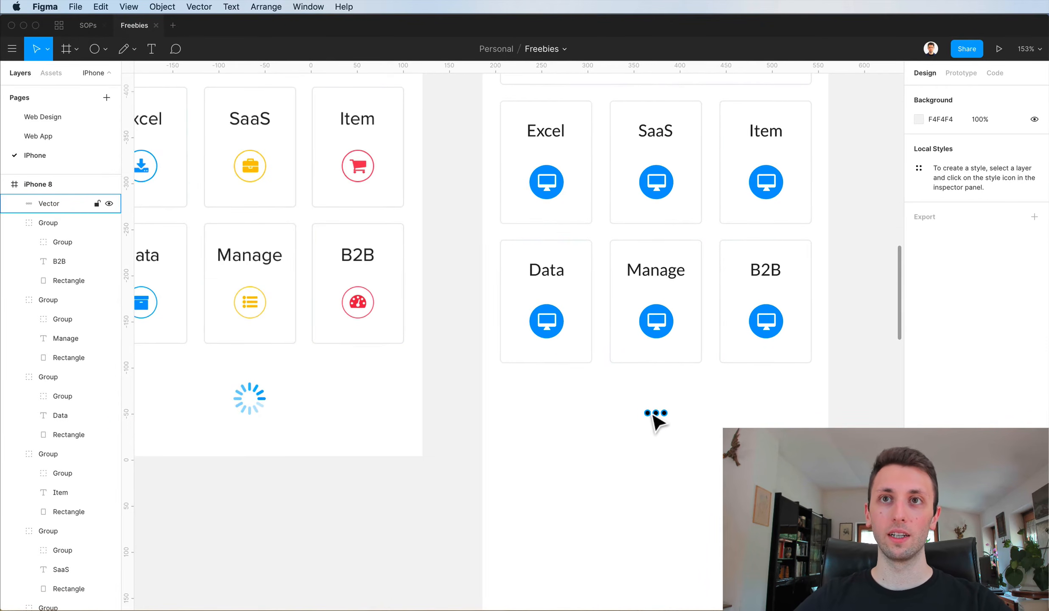
Try to edit the vector points of the first dot, and delete the three-dot icon from the mockup.
double_click(654, 417)
scroll(656, 419, up, 10)
drag(595, 389, 658, 469)
key(shift+Left)
key(shift+Right)
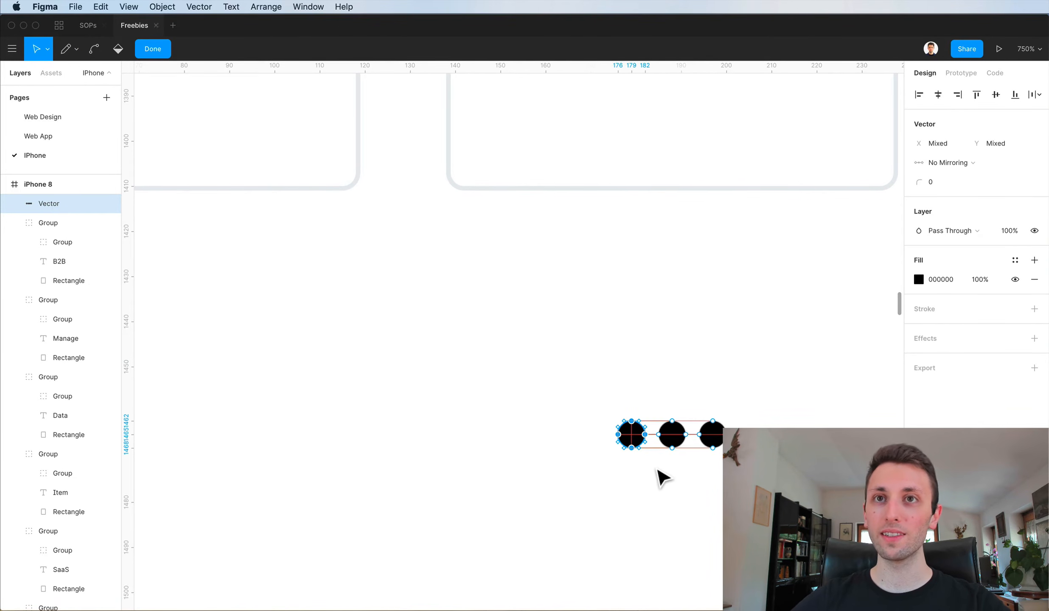
click(624, 362)
scroll(626, 365, down, 10)
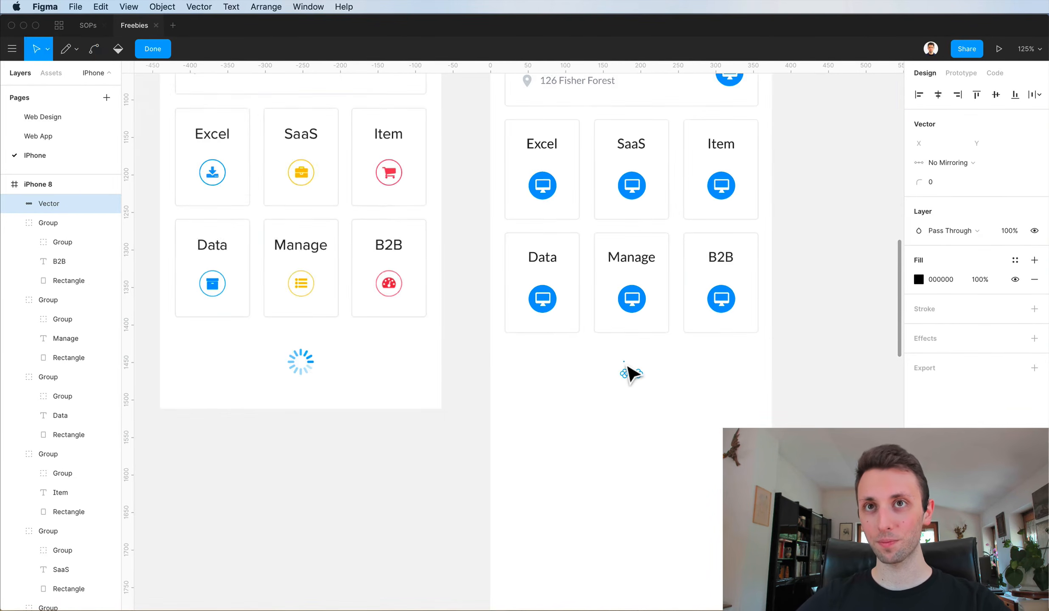
key(Escape)
key(Escape)
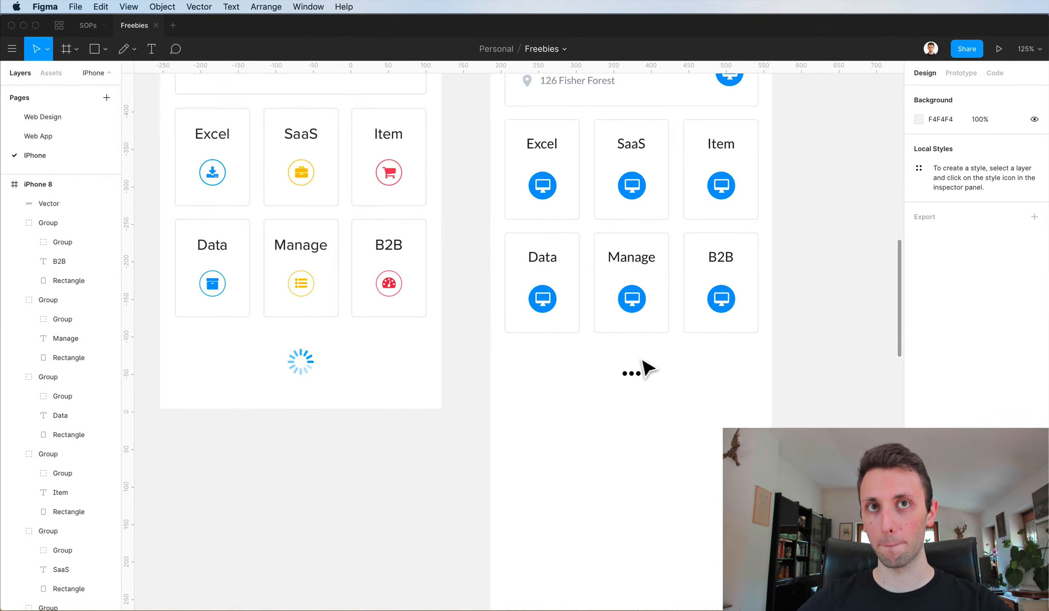
click(631, 374)
key(Delete)
Switch to Nucleo and search all icons for "spinner".
key(super+space)
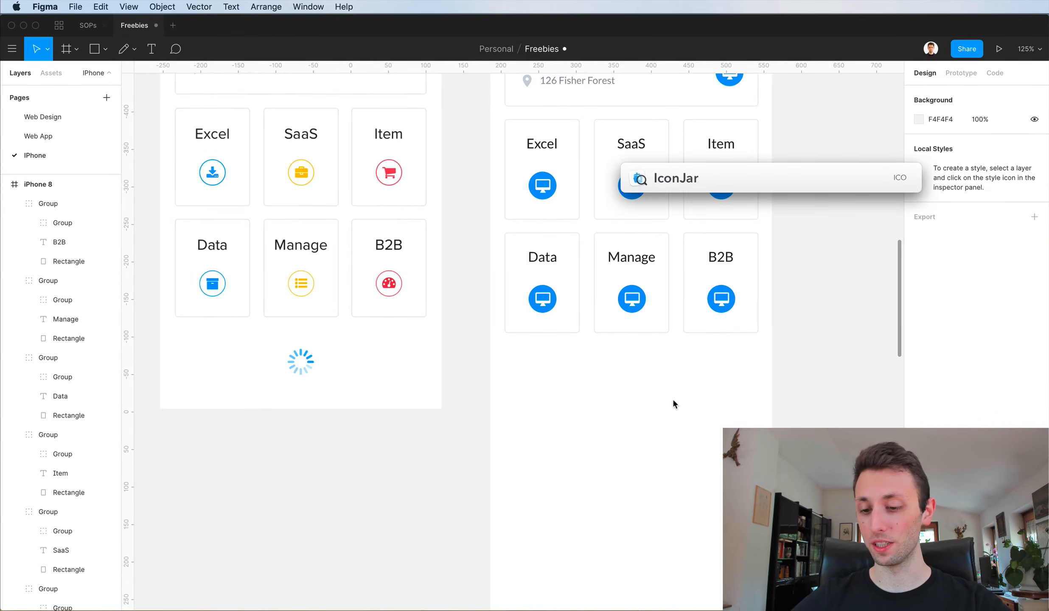
text(nucl)
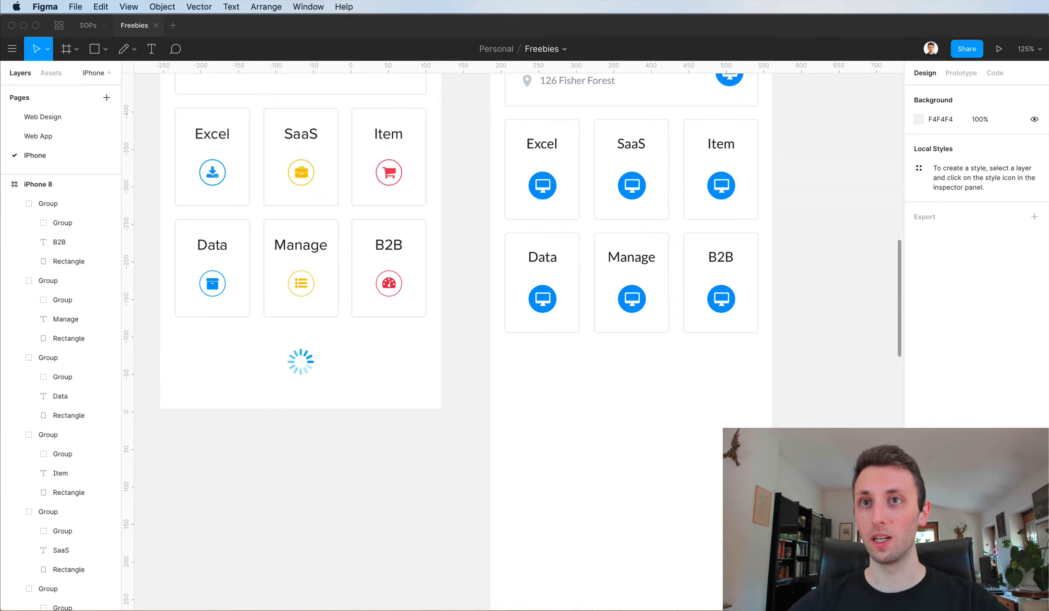
key(super+Tab)
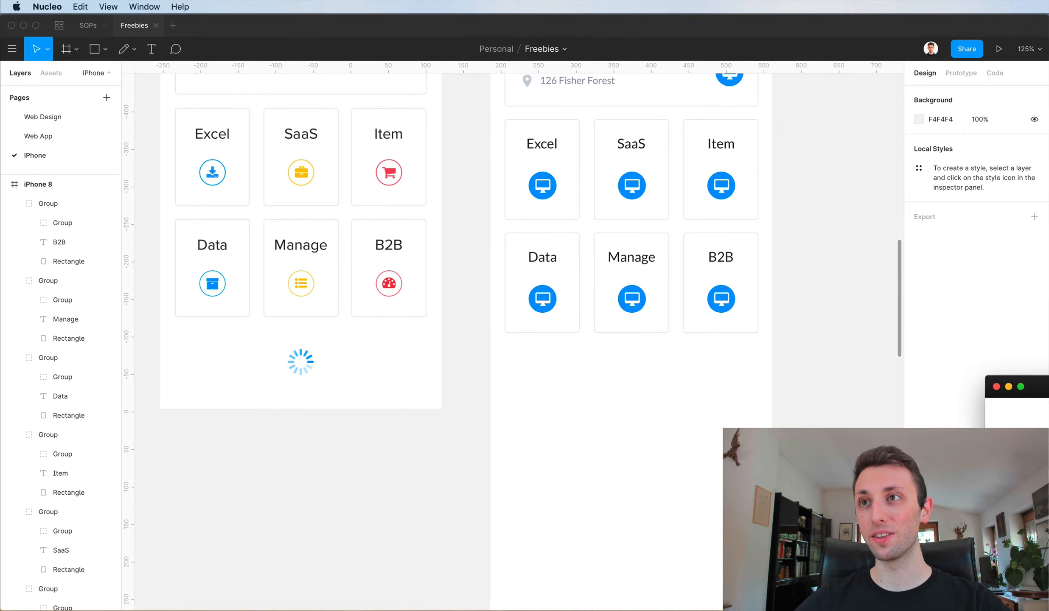
text(spinn)
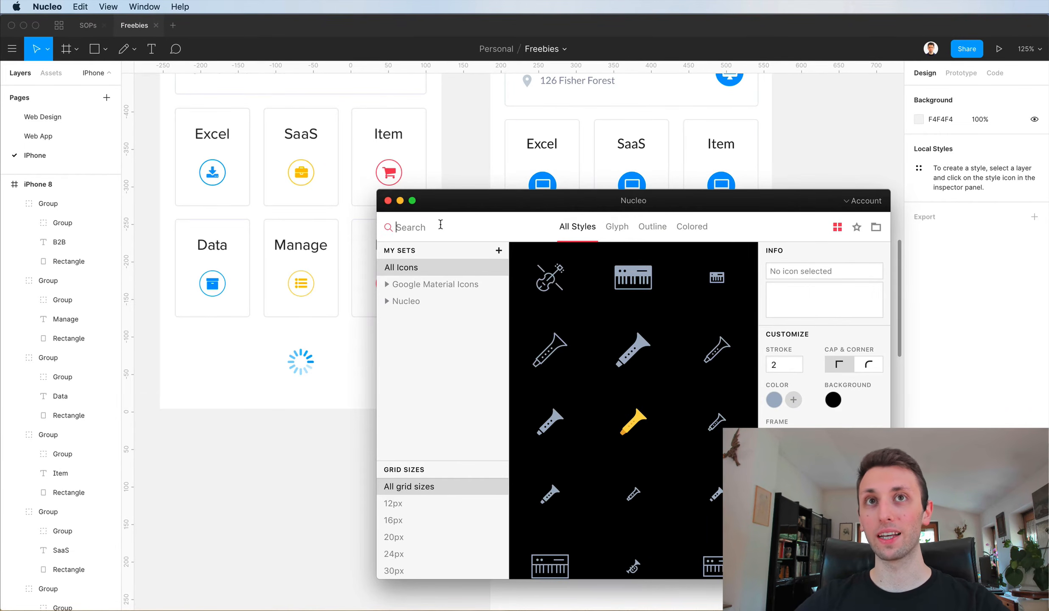
text(er)
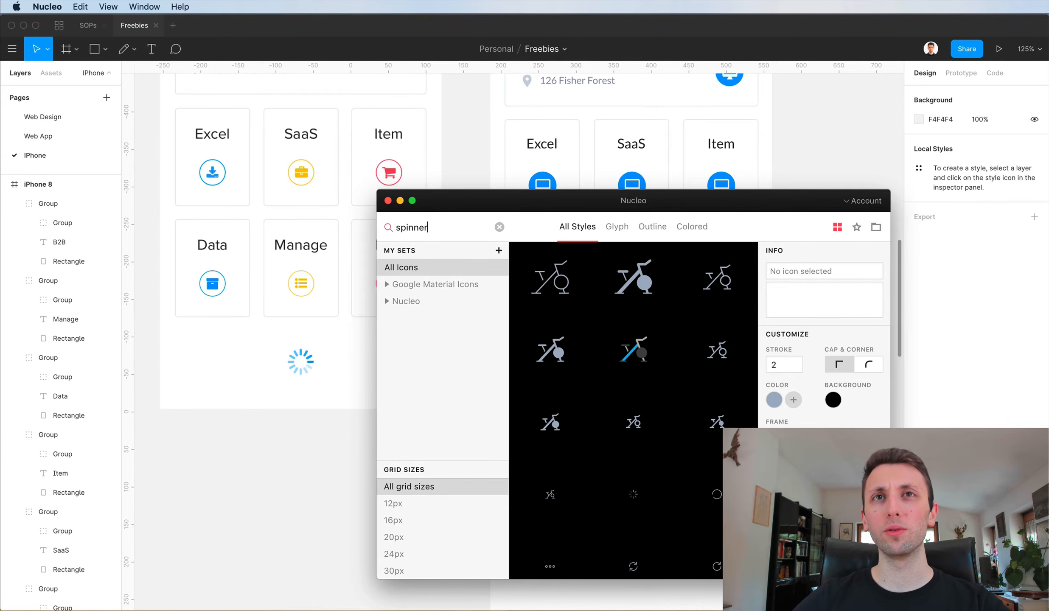
mouse_move(722, 348)
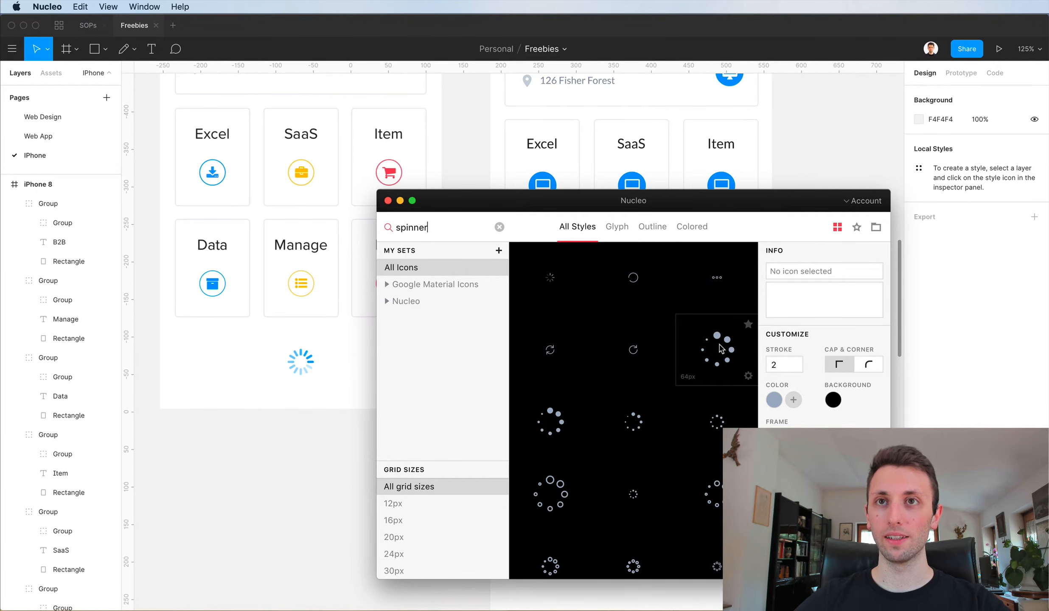
Place the 64px dotted spinner icon centred below the Manage card in Figma, scale it to 46 × 46 and ungroup its frame.
drag(263, 454, 638, 382)
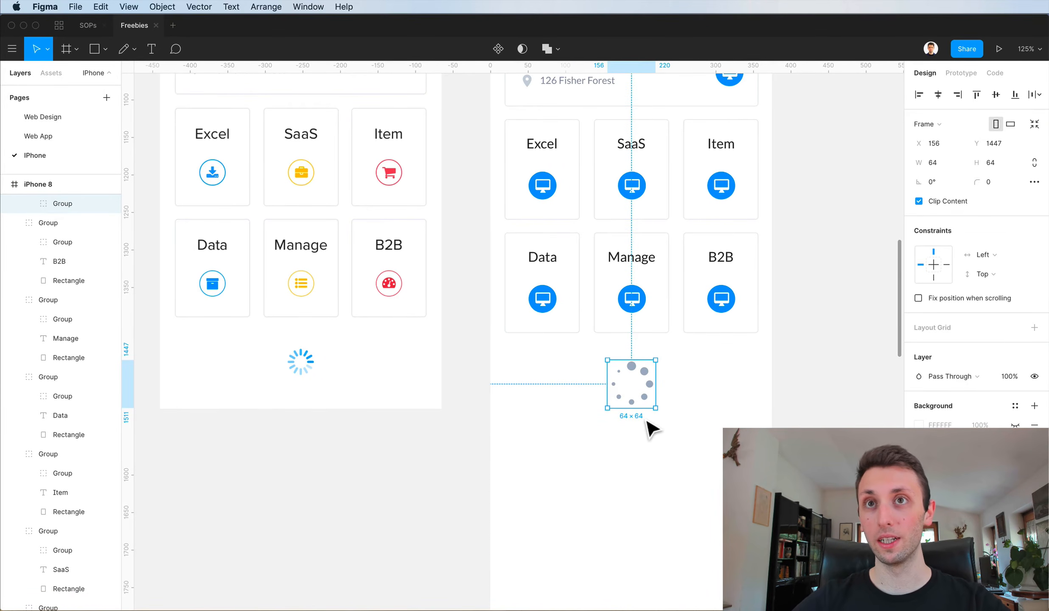
drag(638, 420, 639, 406)
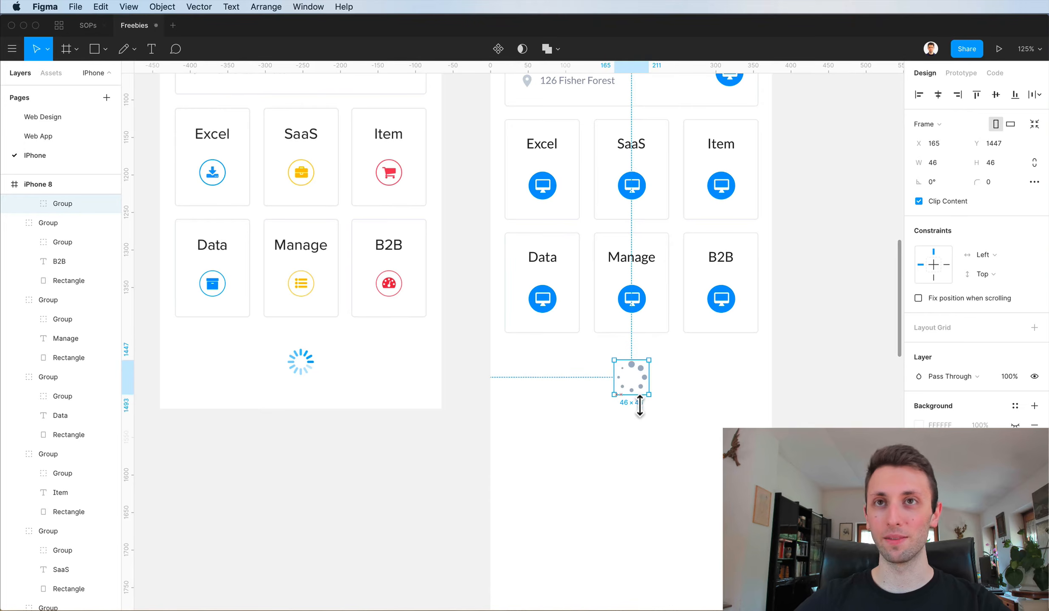
key(super+shift+g)
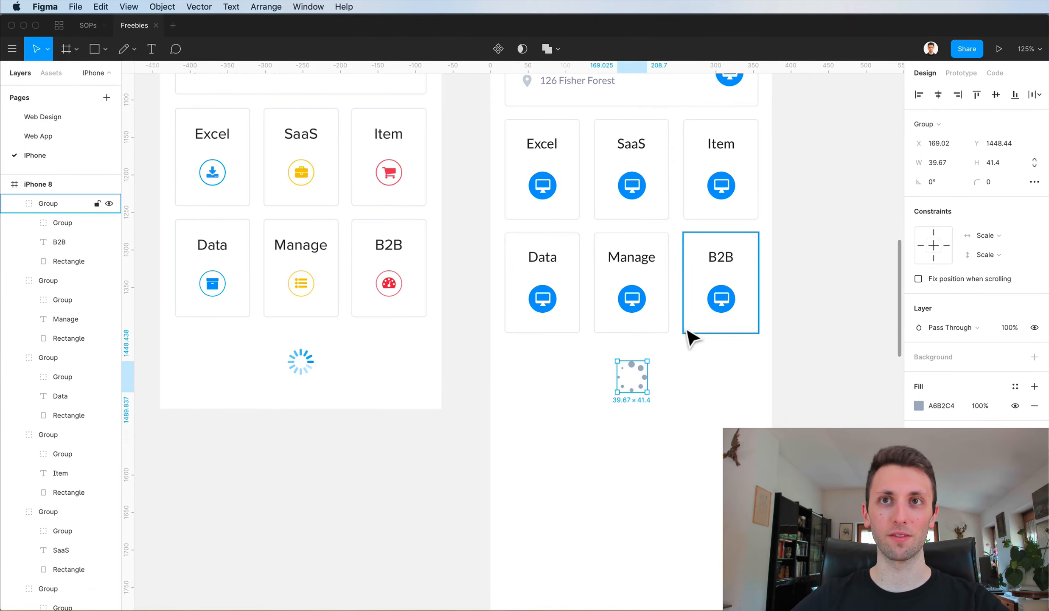
click(668, 380)
Recolor all the spinner's dots to the blue 0295FF sampled from the Manage card's monitor icon.
double_click(633, 366)
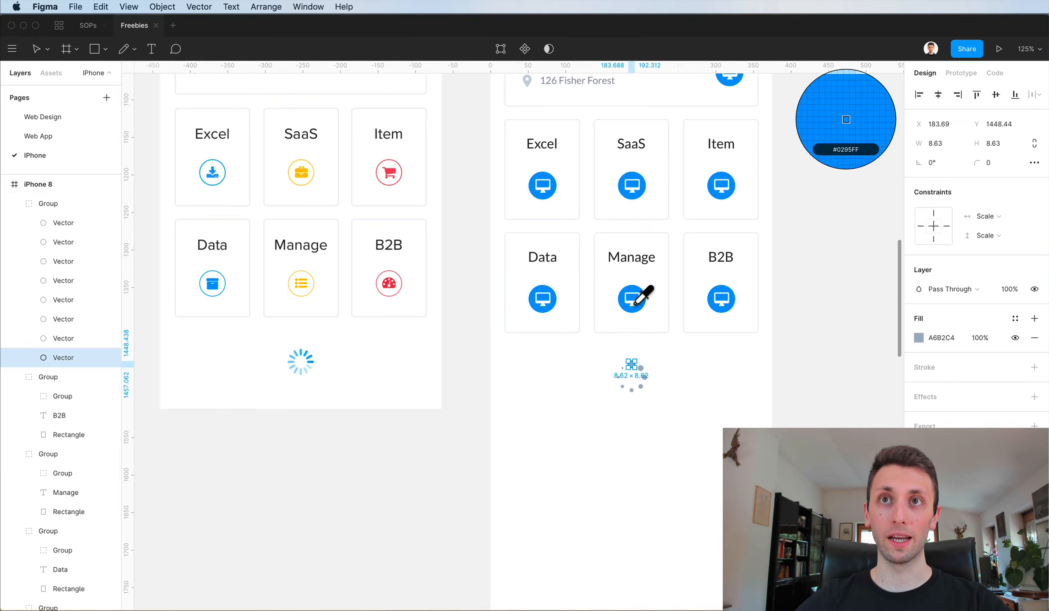
click(681, 369)
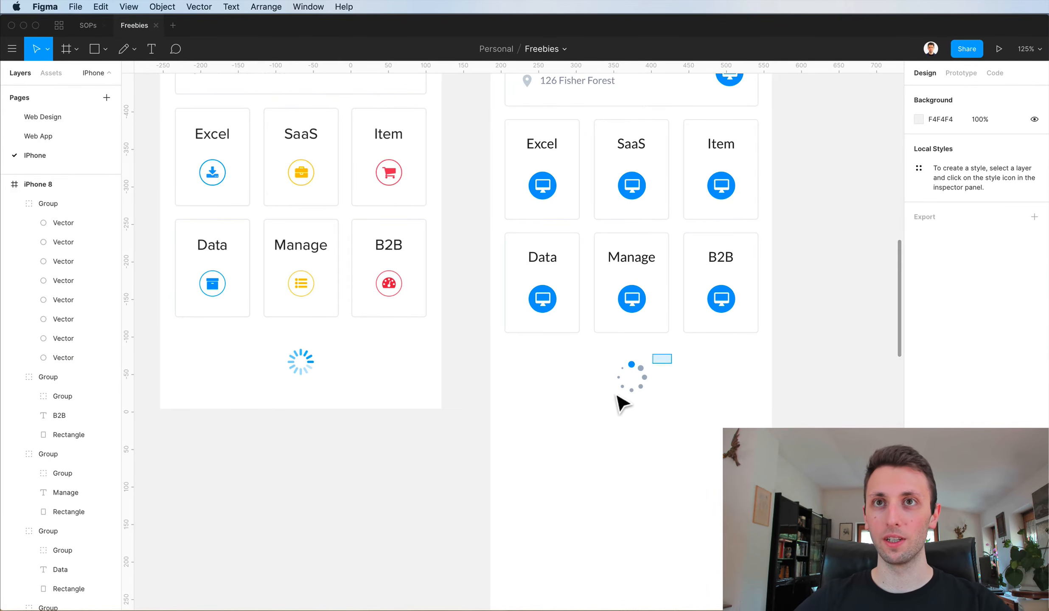
click(632, 379)
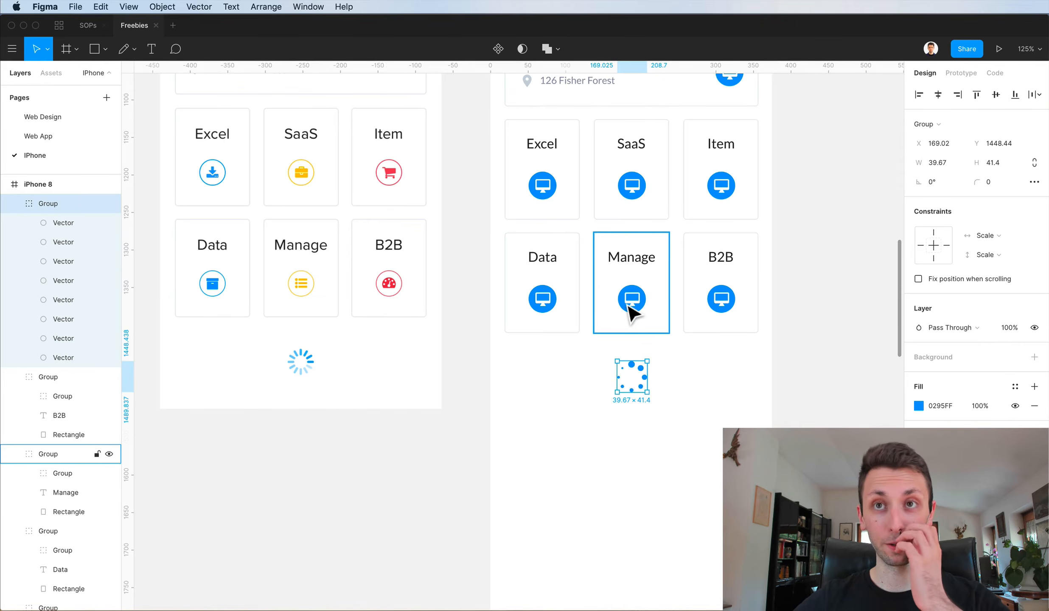
click(695, 403)
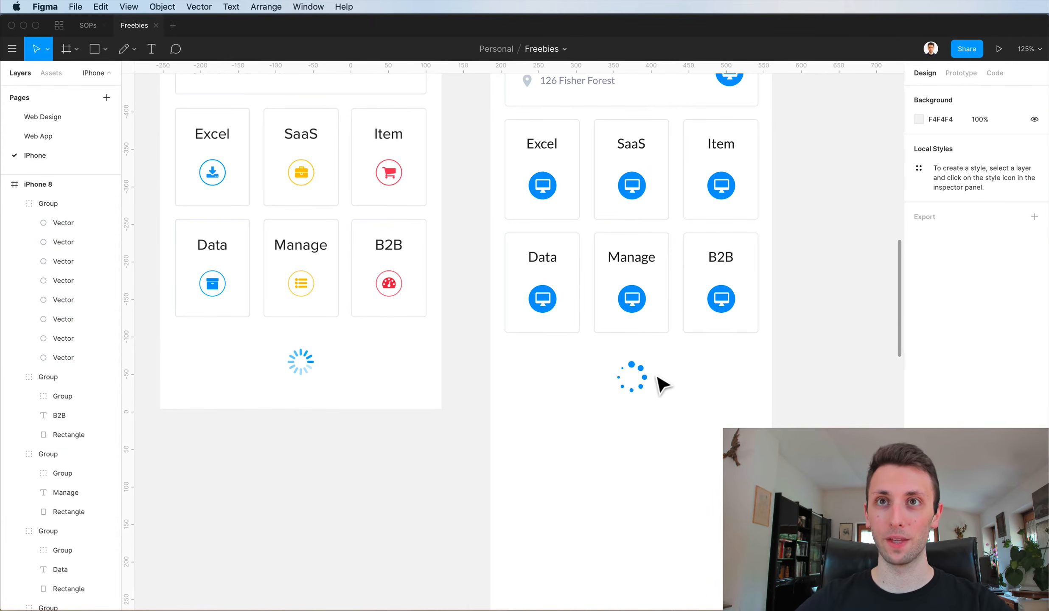
Move the spinner slightly up, closer to the bottom edge of the Manage card.
click(639, 376)
drag(637, 368, 636, 367)
click(685, 377)
scroll(686, 378, down, 2)
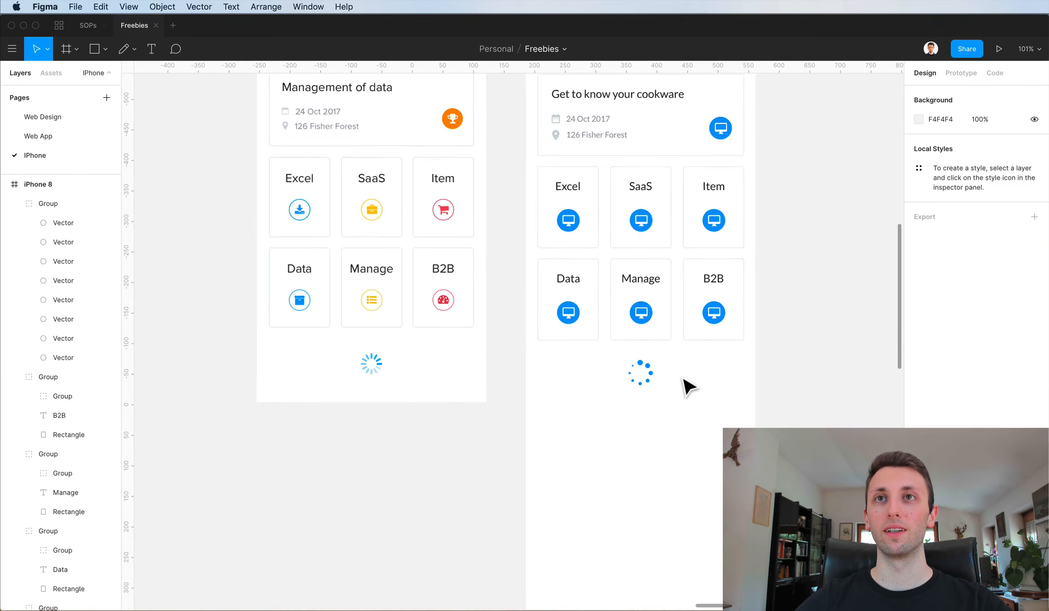
Recolor the monitor icons on the Excel and Data cards from white to the blue 0295FF sampled from their circle.
scroll(685, 378, up, 3)
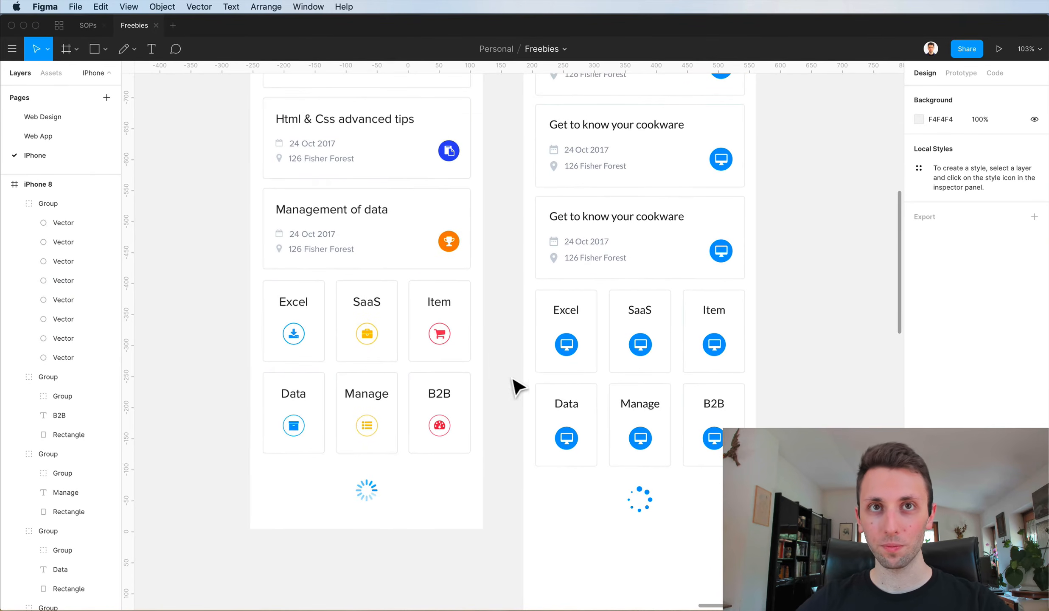
scroll(606, 403, up, 5)
scroll(679, 526, left, 5)
scroll(678, 526, down, 2)
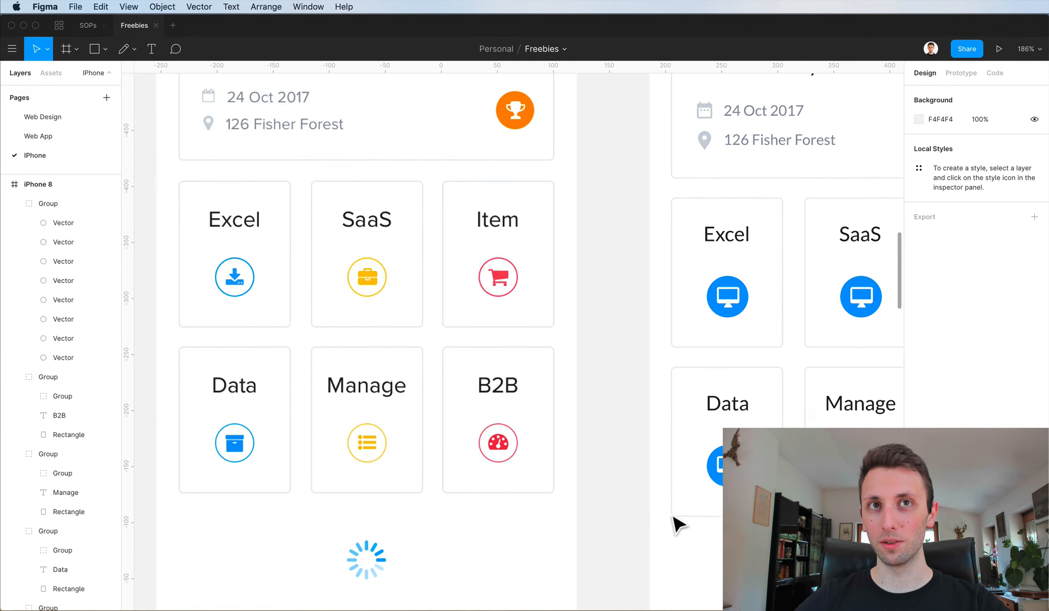
click(706, 460)
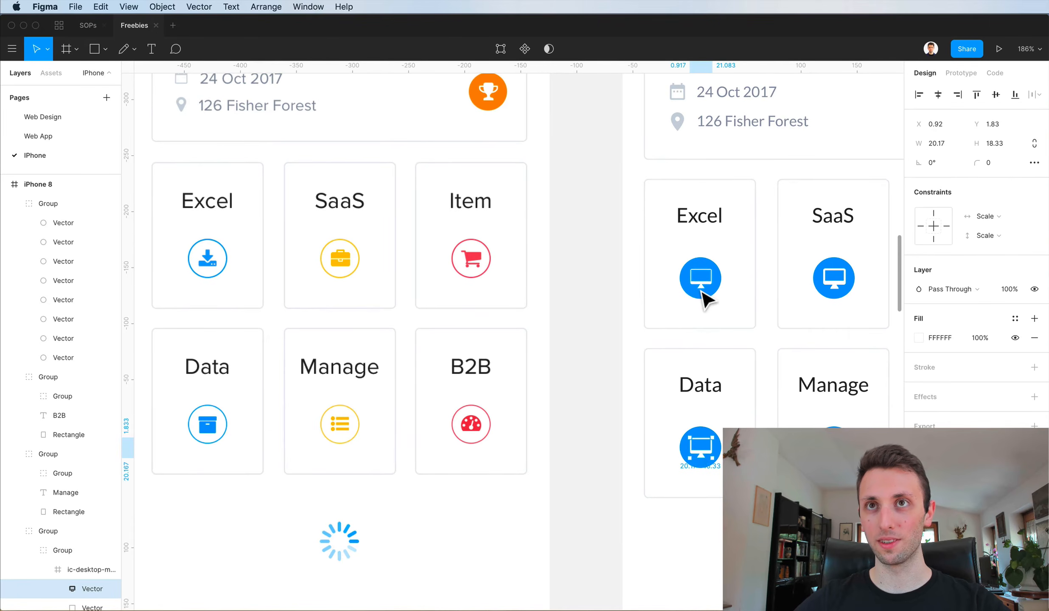
shift+click(705, 292)
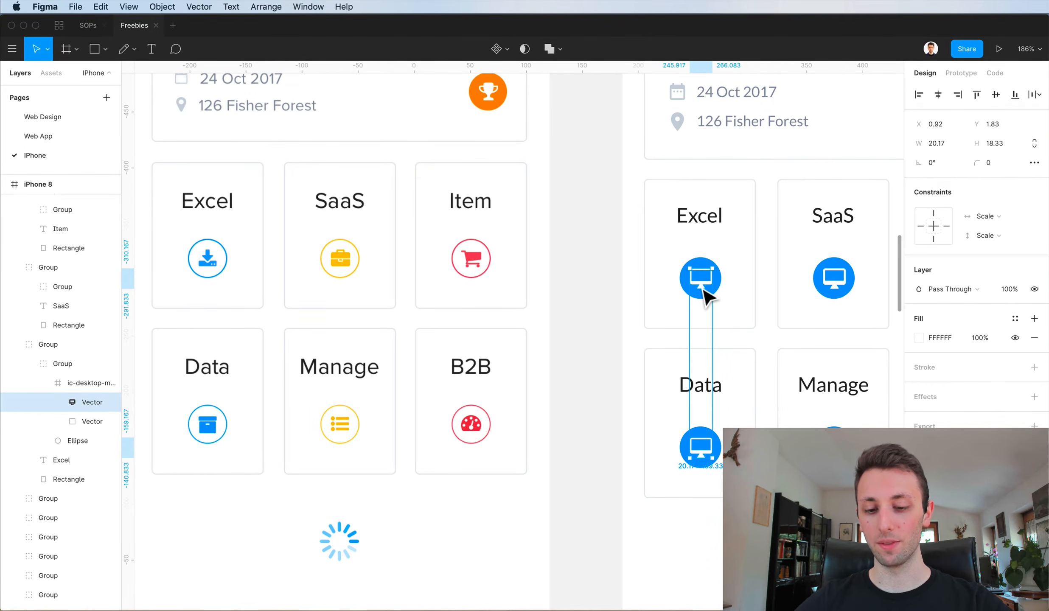
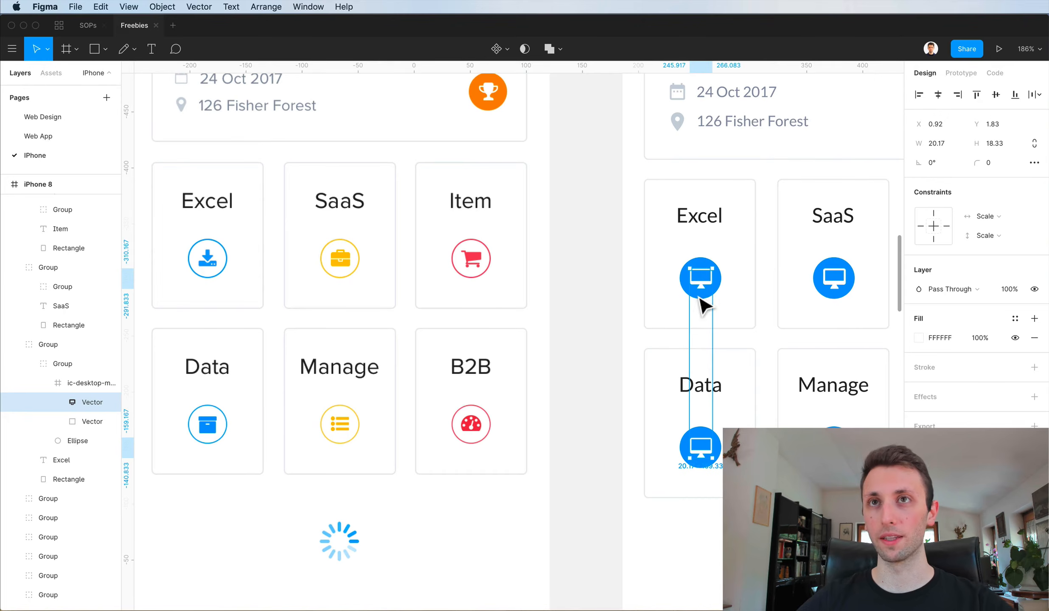
key(i)
click(705, 276)
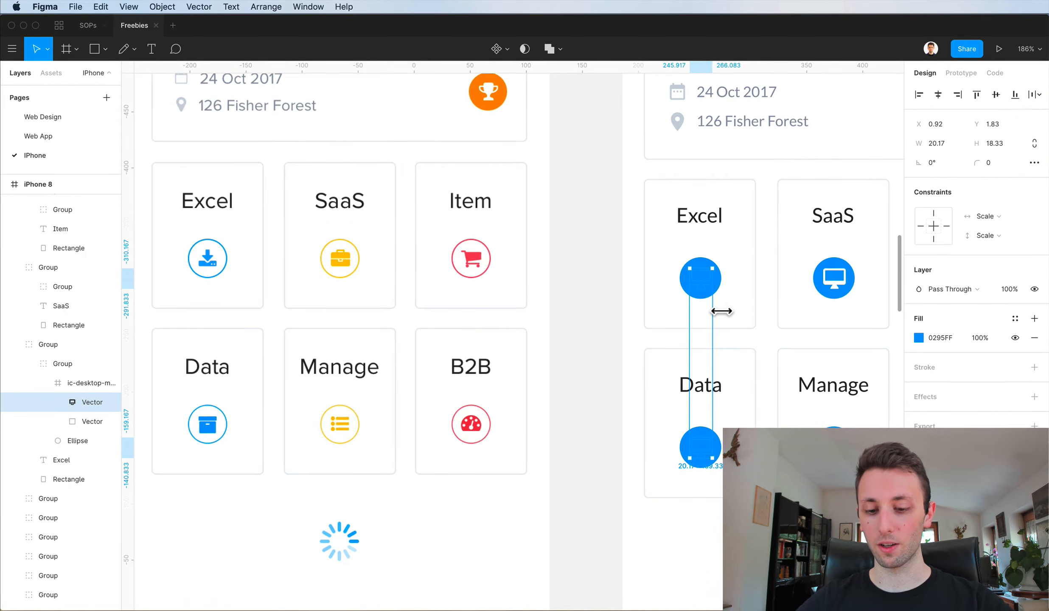
Recolor the monitor icons on the SaaS and Manage cards to the yellow FFC300 sampled from the reference's SaaS briefcase icon.
scroll(721, 311, right, 5)
click(721, 288)
double_click(721, 288)
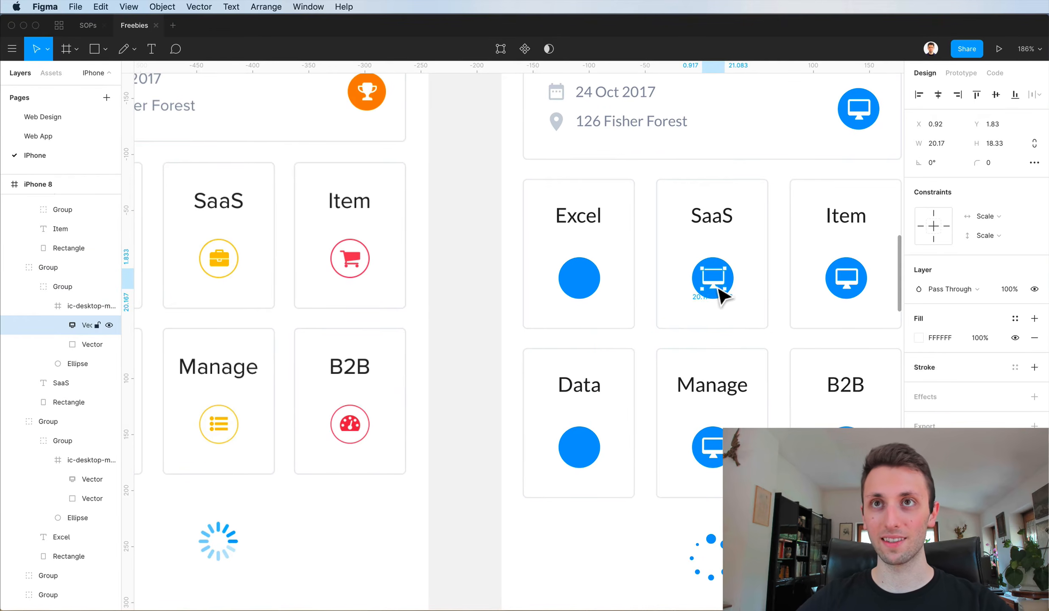
shift+click(715, 462)
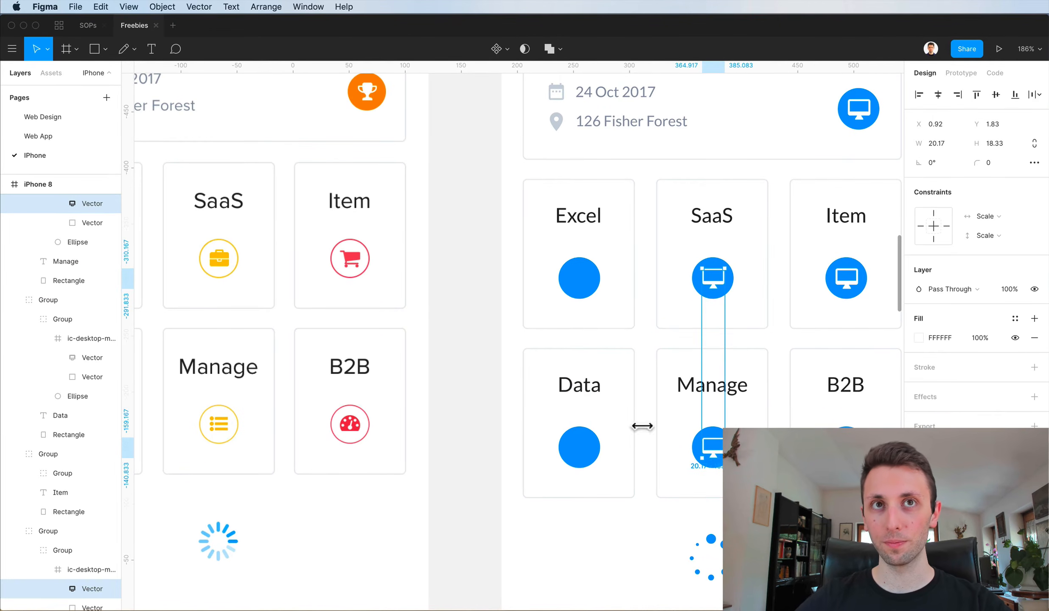
key(i)
click(222, 260)
click(717, 276)
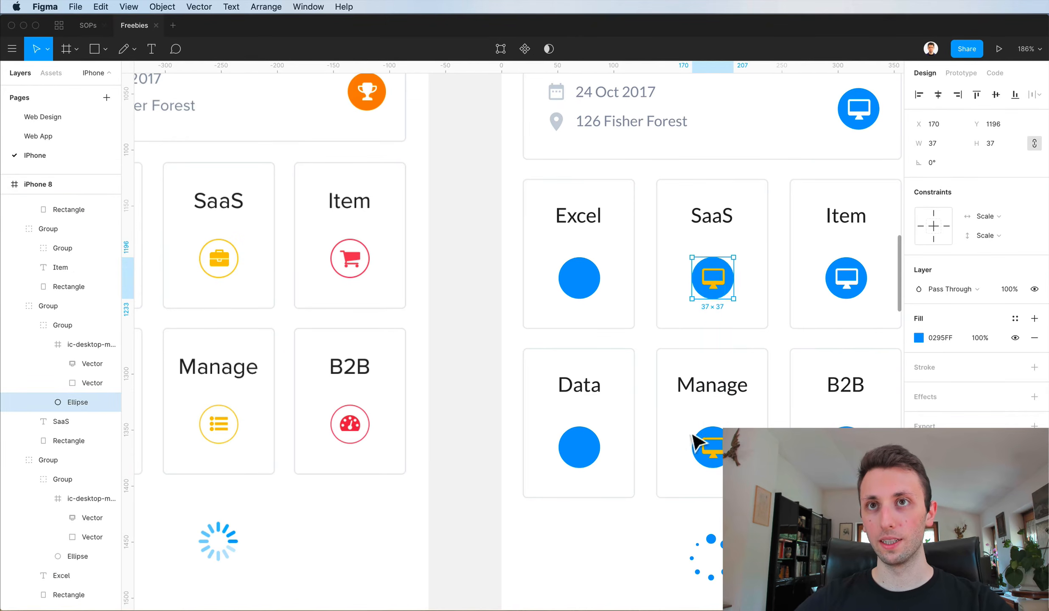
shift+click(708, 443)
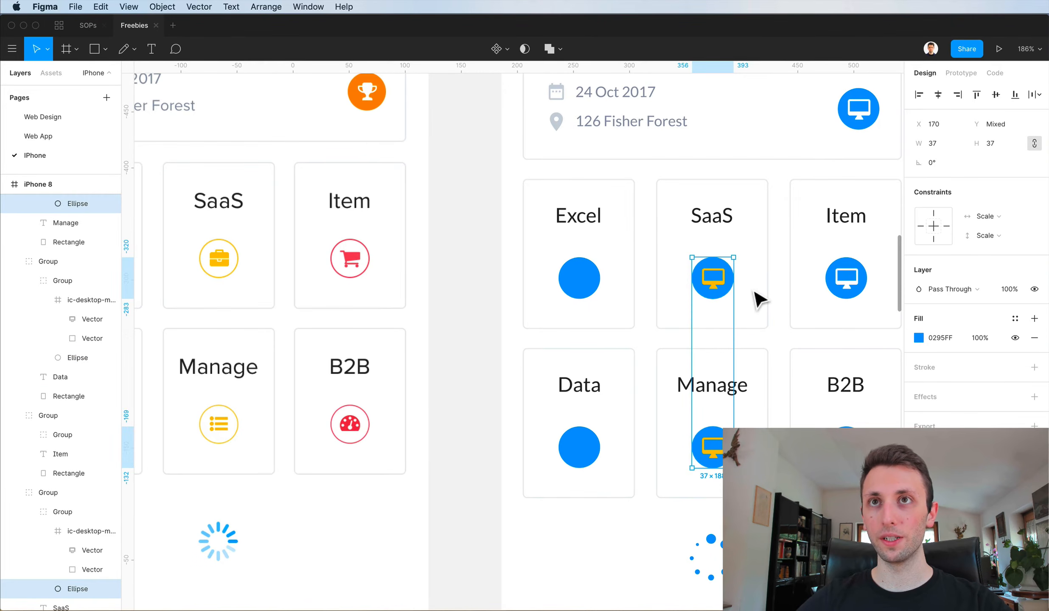
Recolor the monitor icons on the Item and B2B cards to the red E8505D sampled from the reference's Item cart icon.
click(846, 297)
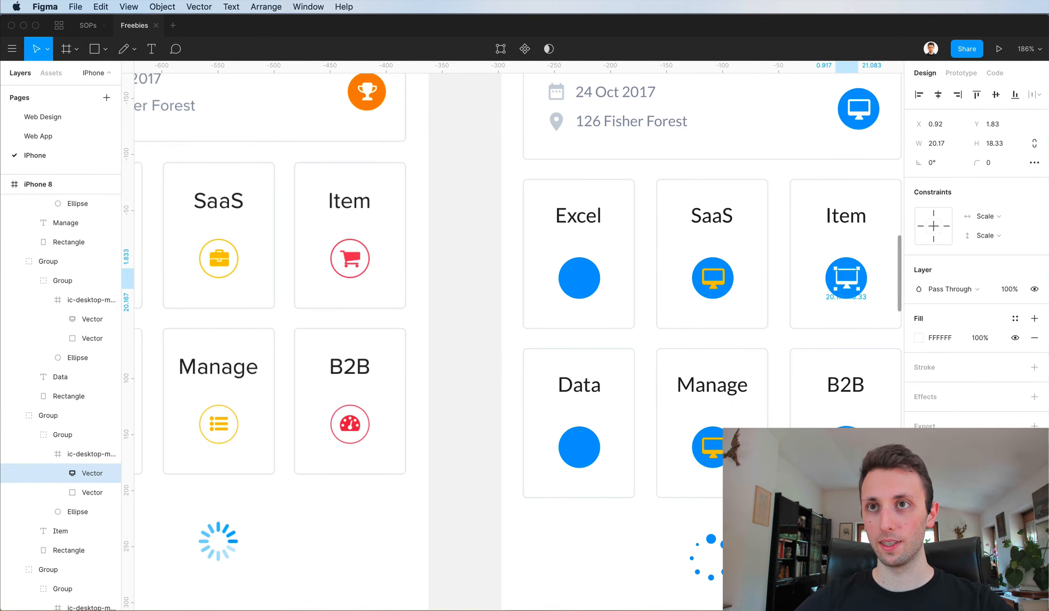
key(i)
click(364, 267)
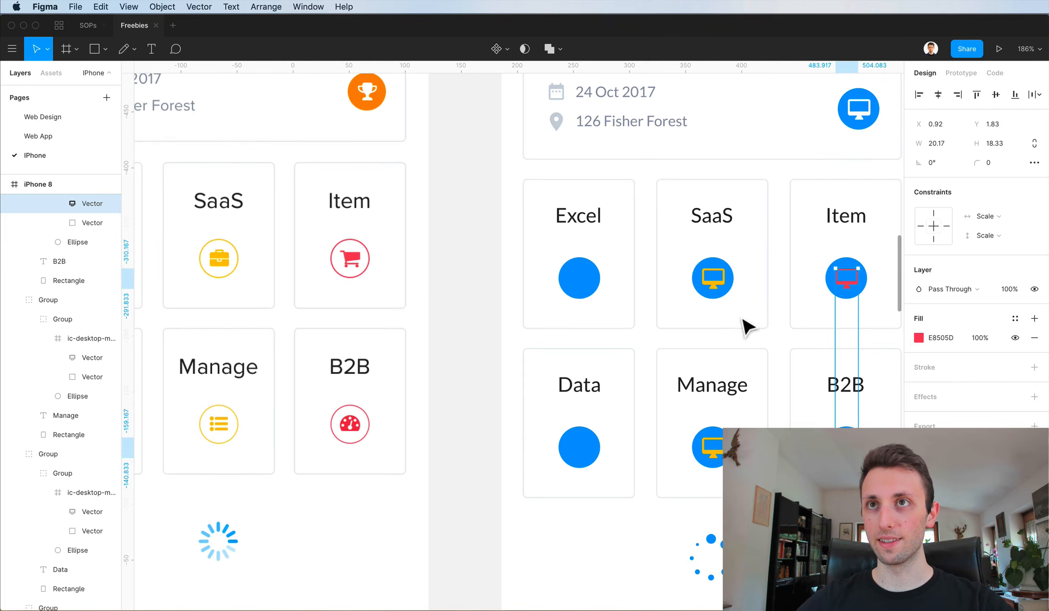
key(Escape)
Replace the fill of the Item and B2B icon circles with a 1 px inside stroke in the monitor icon's red E8505D.
super+click(857, 272)
shift+super+click(856, 441)
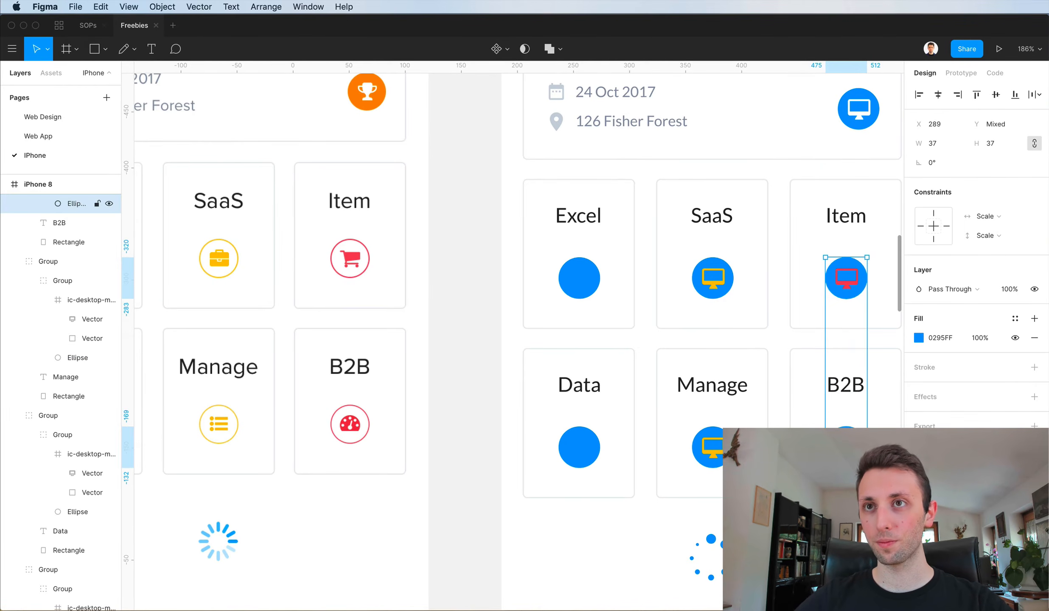
click(1034, 337)
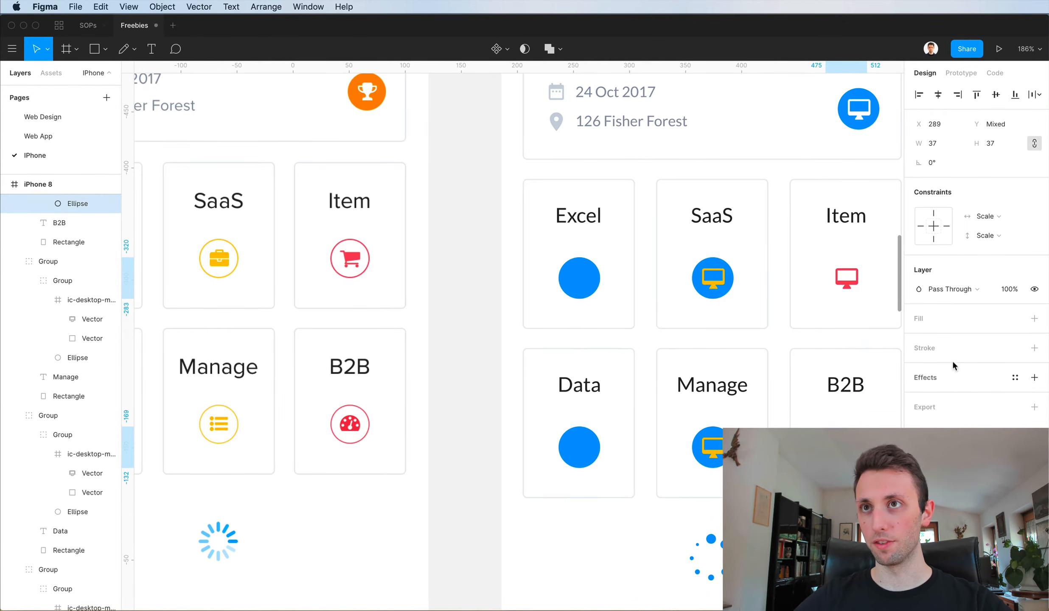
click(1034, 348)
click(918, 367)
click(859, 296)
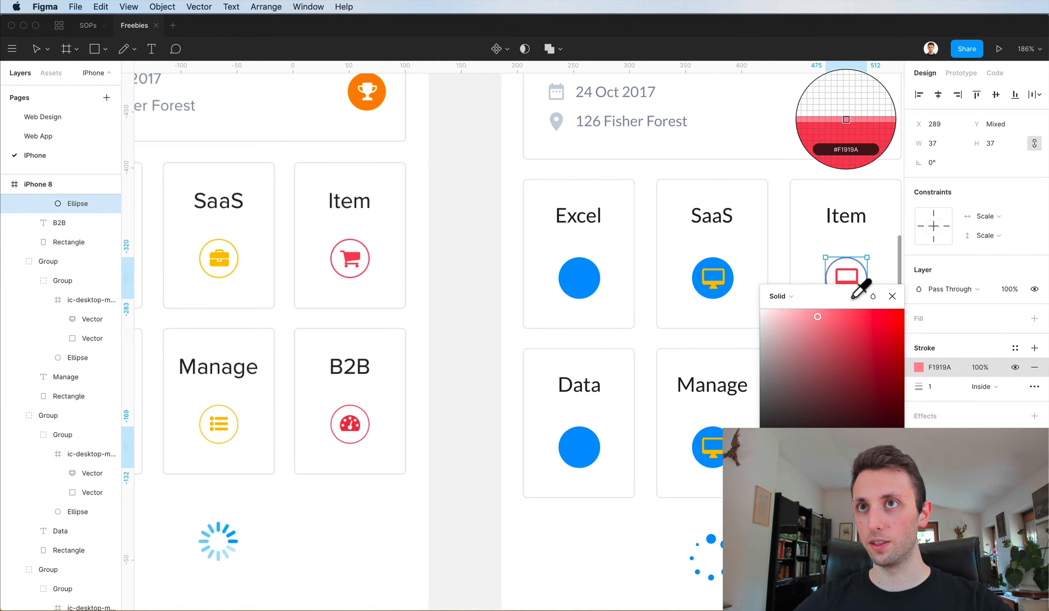
click(853, 295)
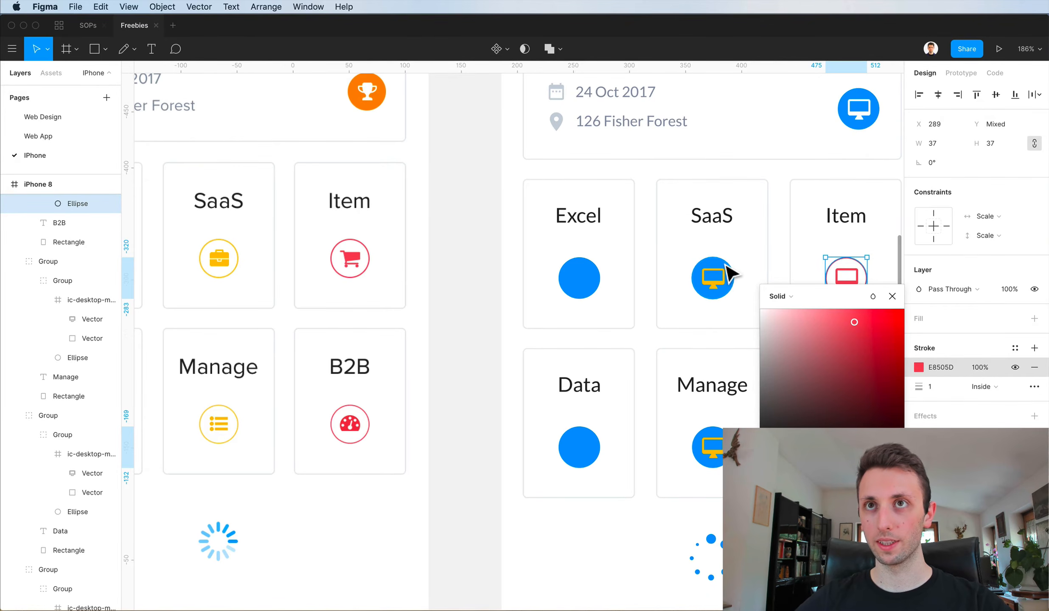
Replace the fill of the SaaS and Manage icon circles with a 1 px inside stroke in the monitor icon's yellow FFC300.
click(726, 284)
shift+click(717, 435)
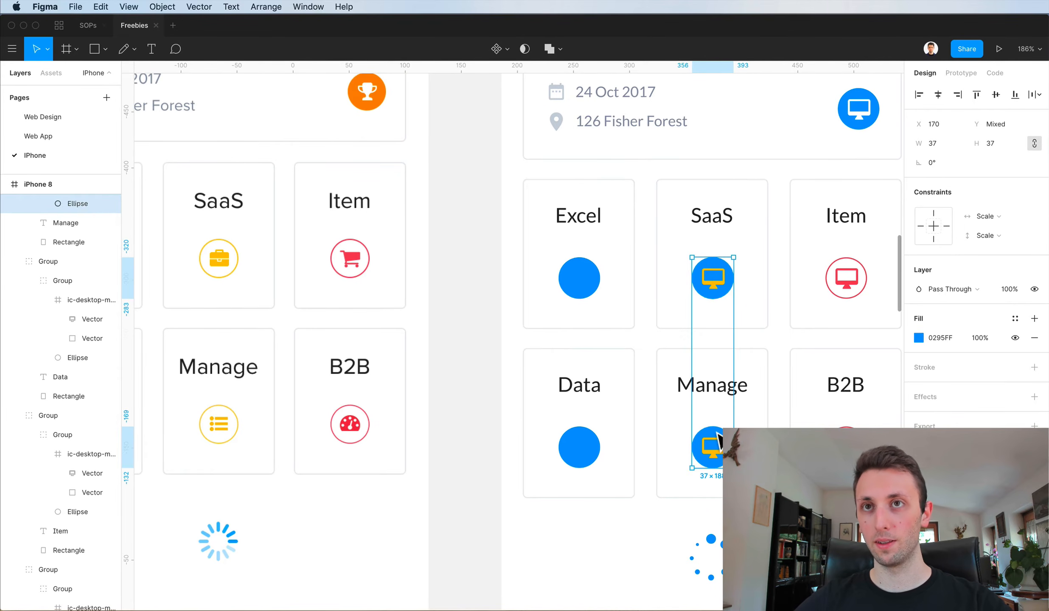
click(927, 369)
click(917, 388)
key(i)
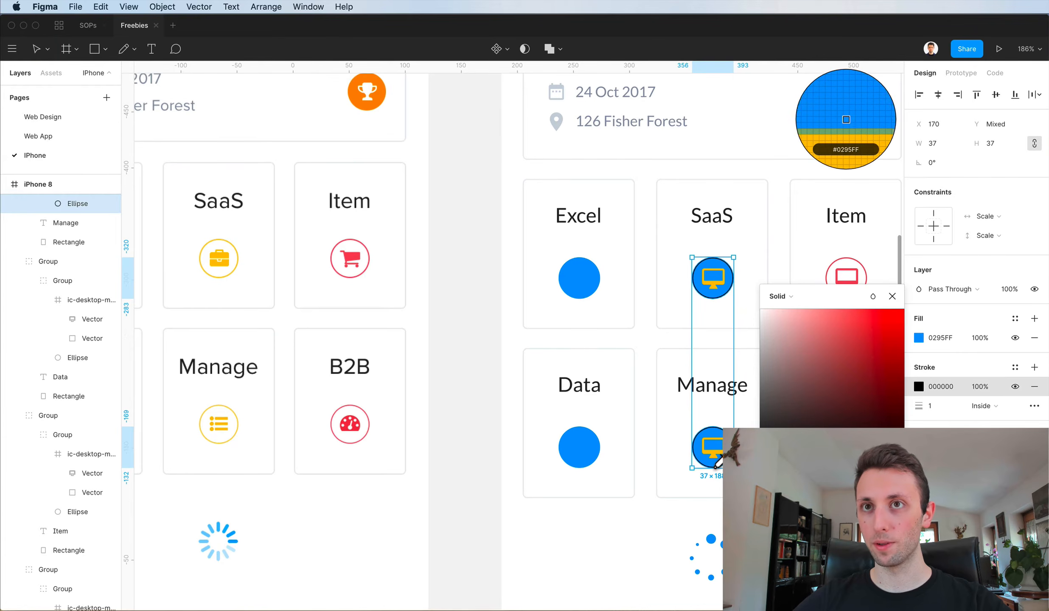
click(714, 454)
key(Escape)
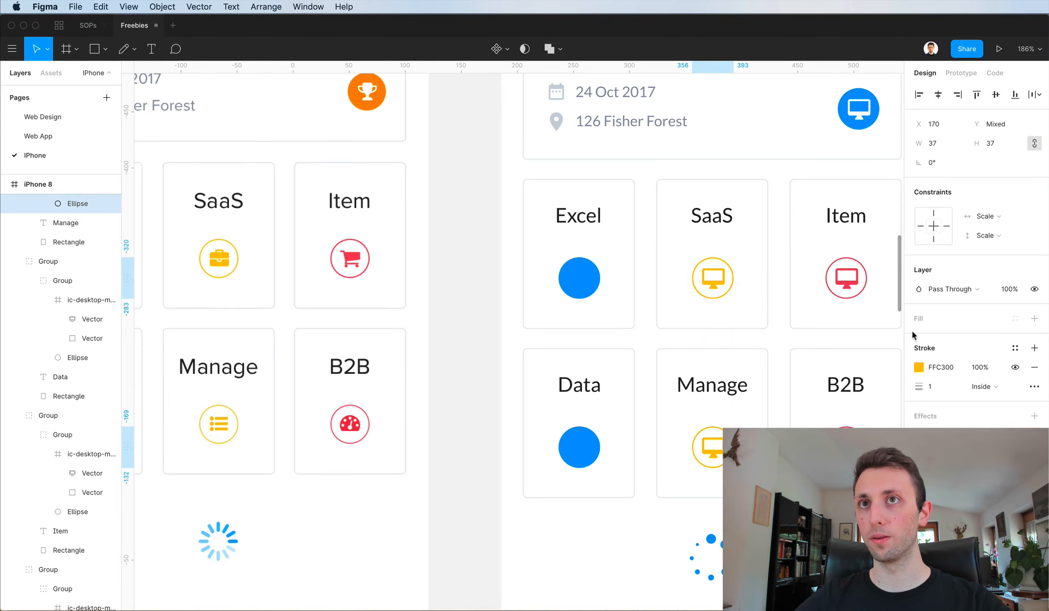
Give the Excel and Data icon circles a 1 px inside stroke in blue 0295FF and remove their fill.
click(585, 274)
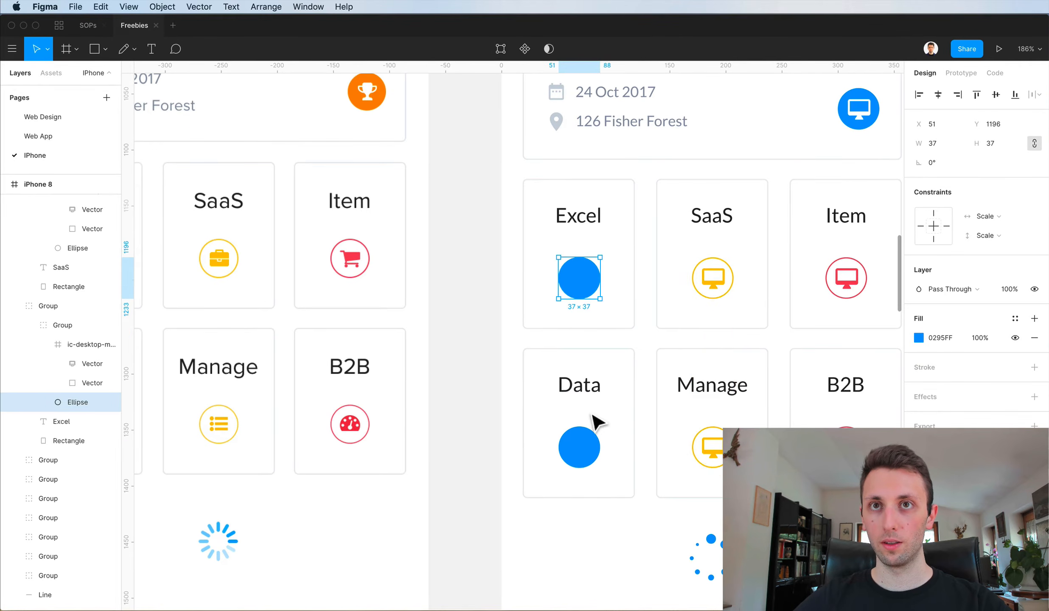
shift+click(587, 442)
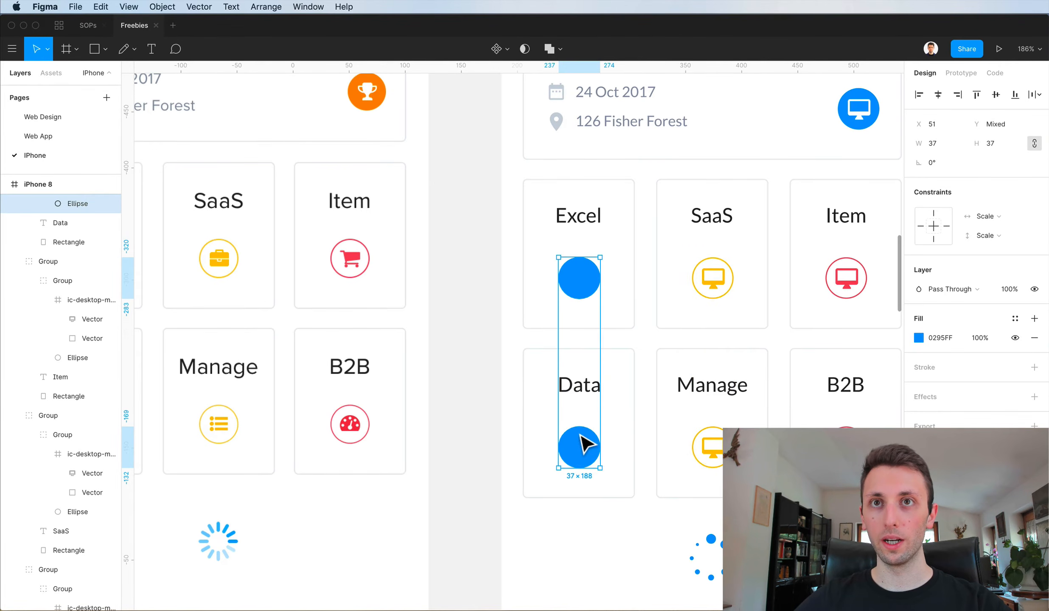
click(928, 368)
click(919, 386)
key(i)
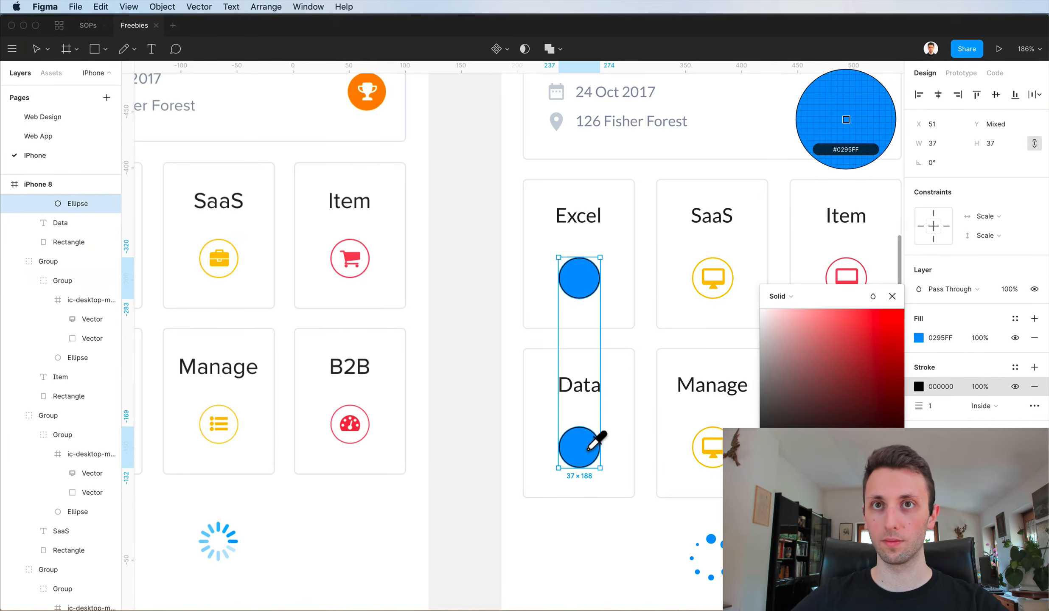
click(589, 449)
click(1034, 337)
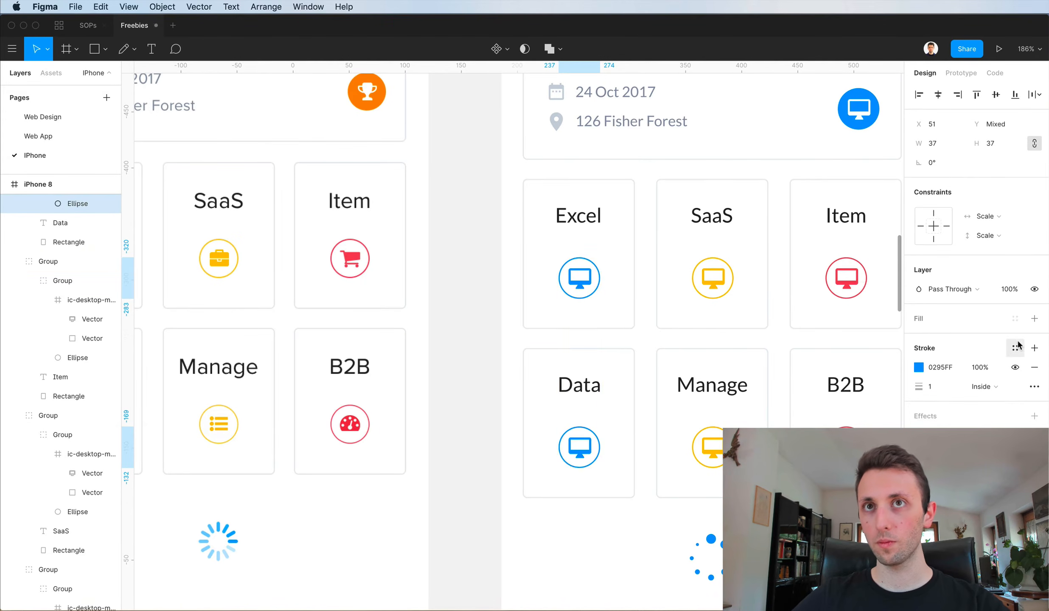
click(498, 302)
Recolor the seventh list card's icon circle to the orange FE8D00 sampled from the reference's "Management of data" icon.
scroll(497, 302, down, 5)
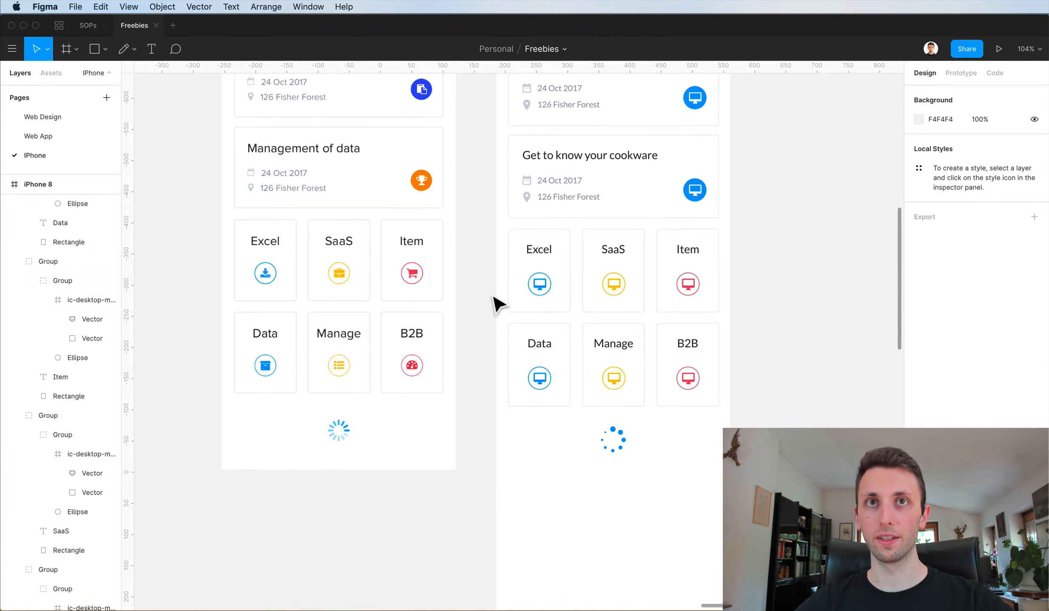
scroll(497, 302, up, 10)
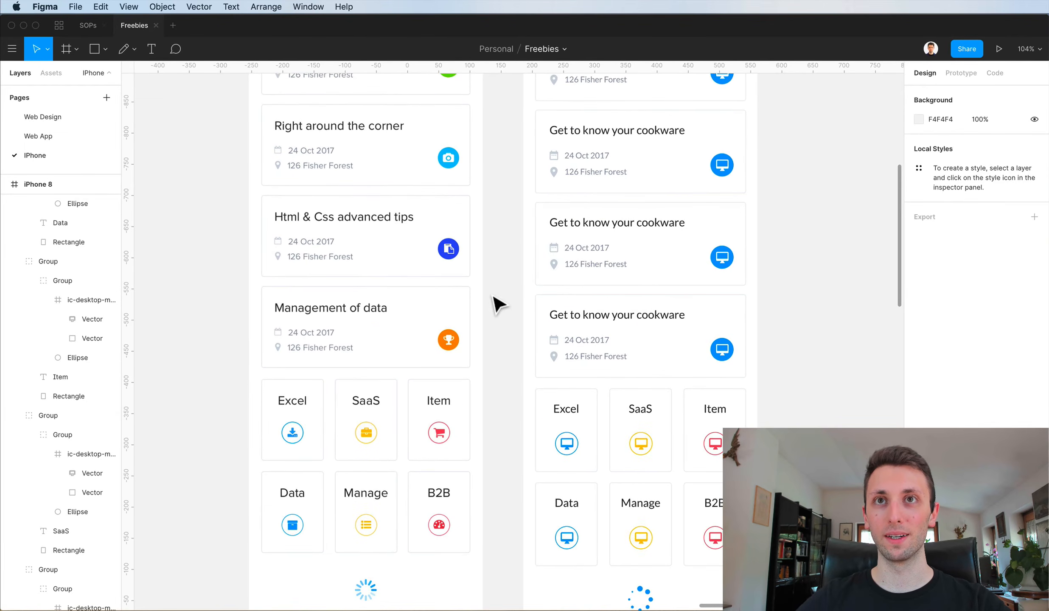
super+click(717, 428)
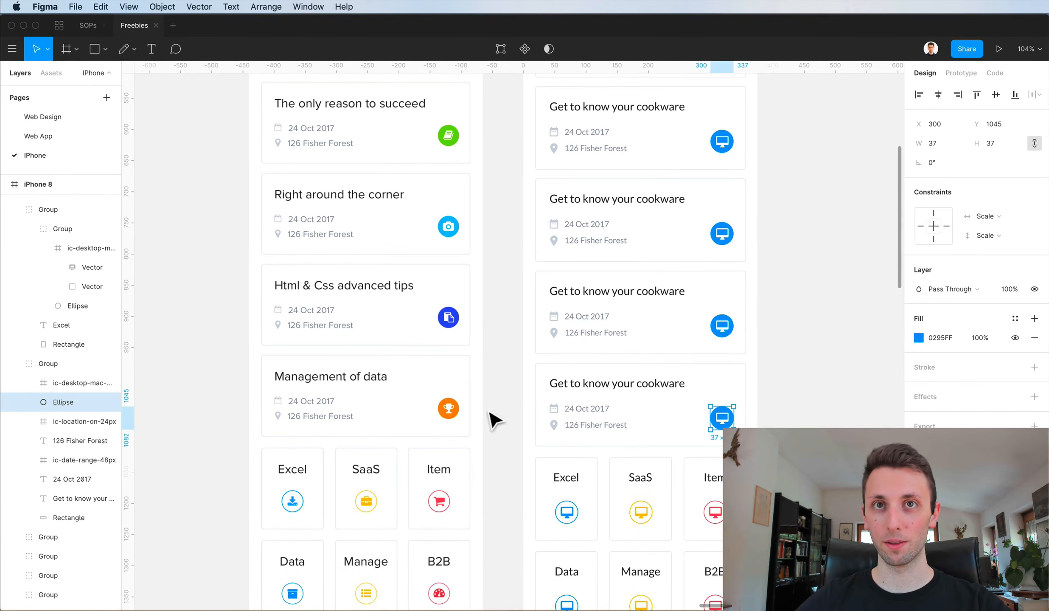
key(i)
click(451, 411)
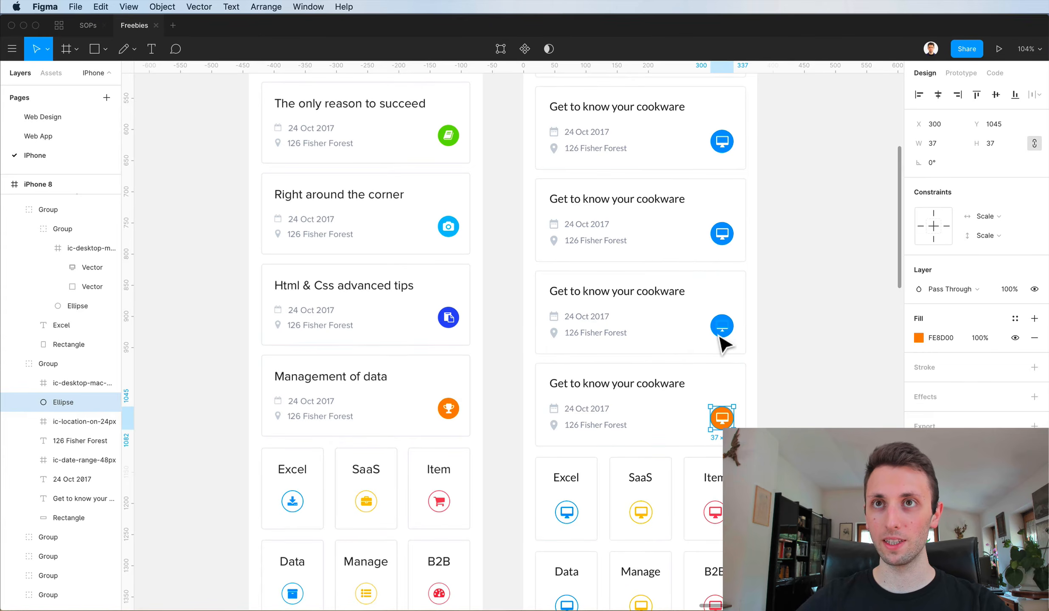
Recolor the sixth list card's icon circle to the dark blue 2F4CF0 sampled from the reference's "Html & Css advanced tips" icon.
super+click(721, 335)
key(i)
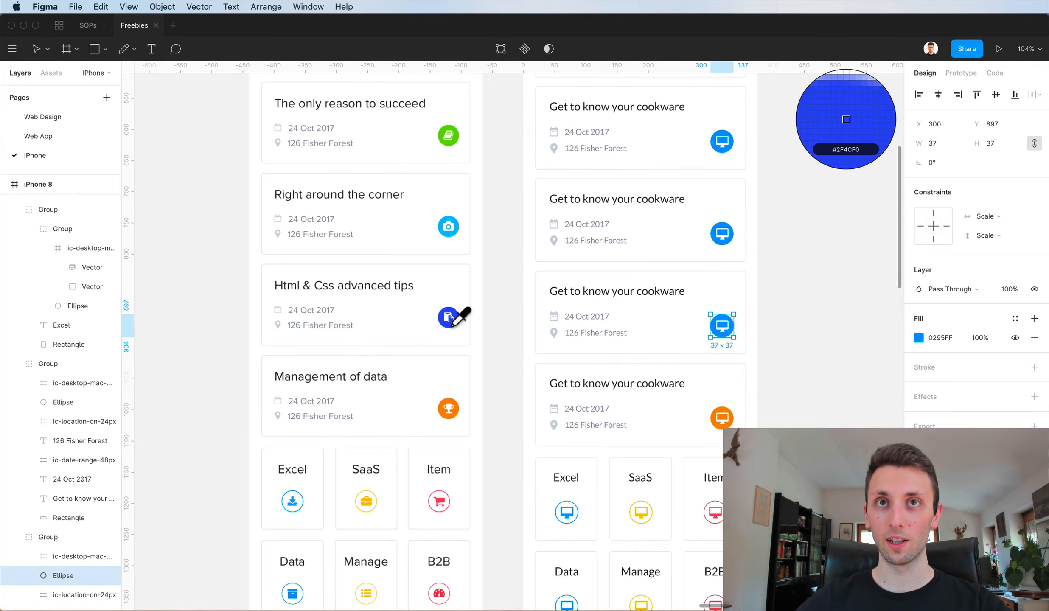
click(450, 318)
Recolor the fifth list card's icon circle to the light blue 21BAFE sampled from the reference's "Right around the corner" icon.
scroll(732, 246, up, 4)
scroll(705, 309, up, 5)
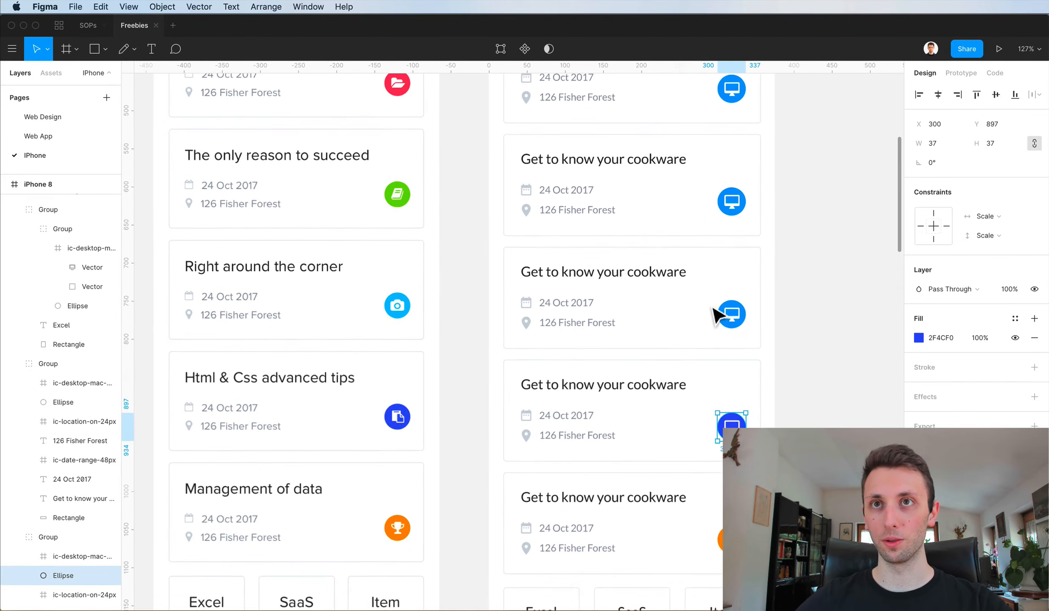
super+click(767, 344)
key(i)
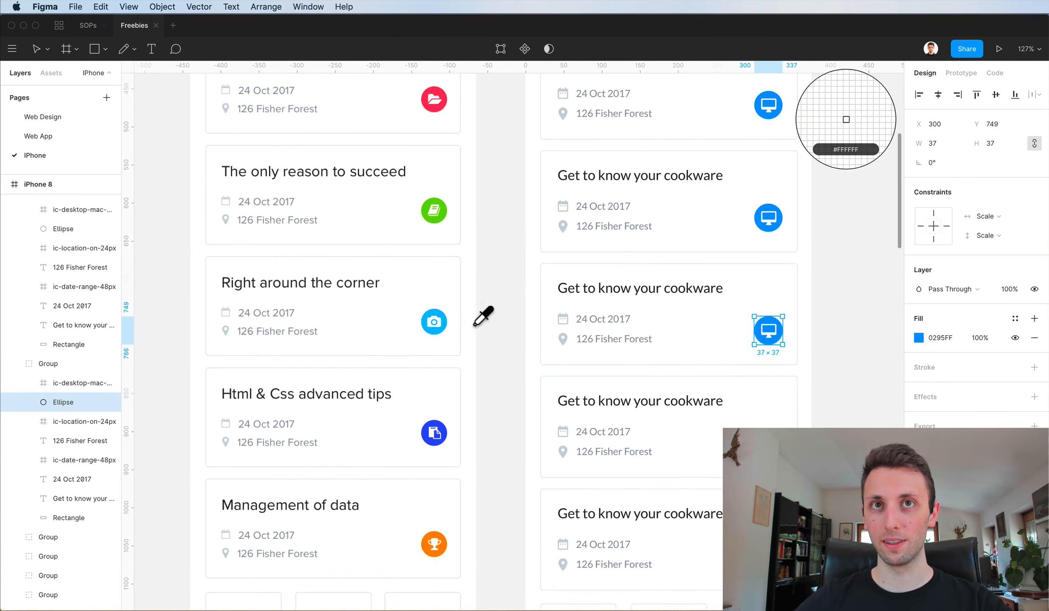
click(435, 322)
Recolor the fourth list card's icon circle to the green 7ED31F sampled from the reference's "The only reason to succeed" icon.
scroll(634, 320, up, 3)
scroll(634, 320, up, 1)
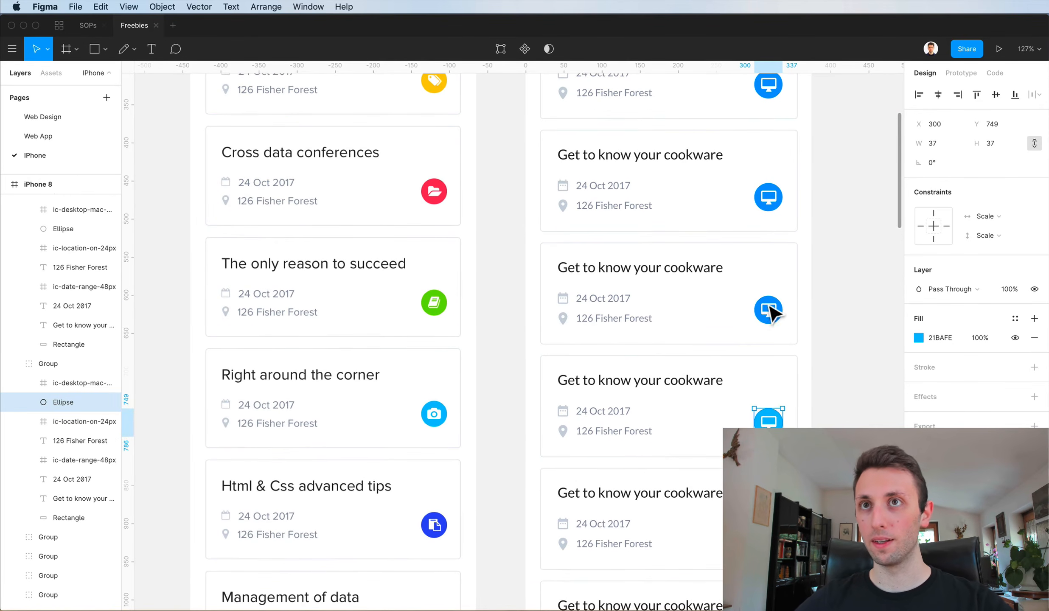
super+click(766, 309)
key(i)
click(444, 309)
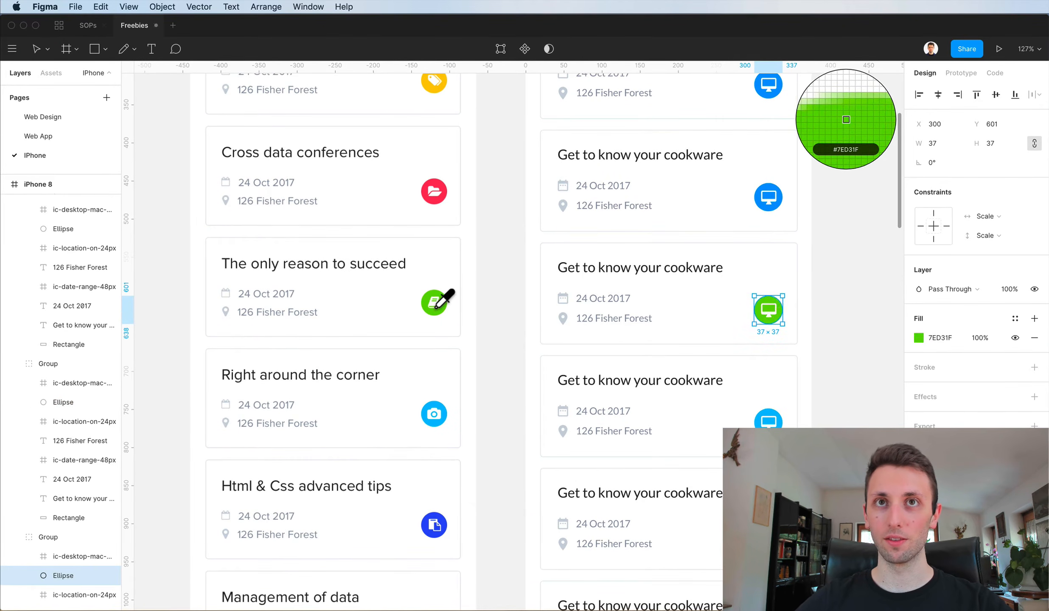
Recolor the third list card's icon circle to the red FE475B sampled from the reference's "Cross data conferences" icon.
scroll(740, 300, up, 2)
scroll(764, 265, up, 3)
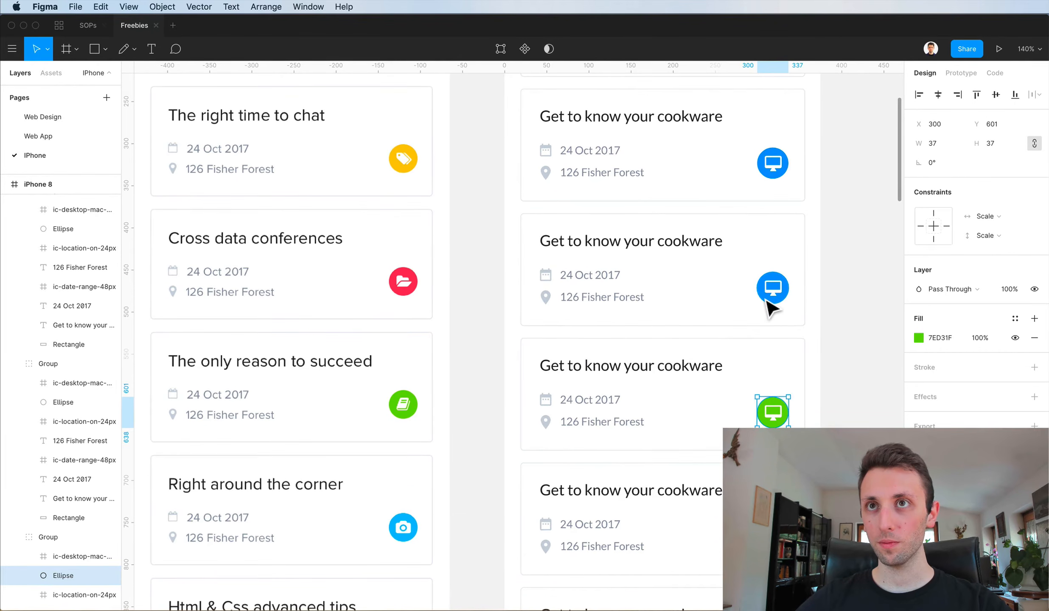
super+click(774, 286)
key(i)
click(404, 283)
Recolor the second list card's icon circle to the yellow sampled from the reference's "The right time to chat" icon.
scroll(668, 262, up, 3)
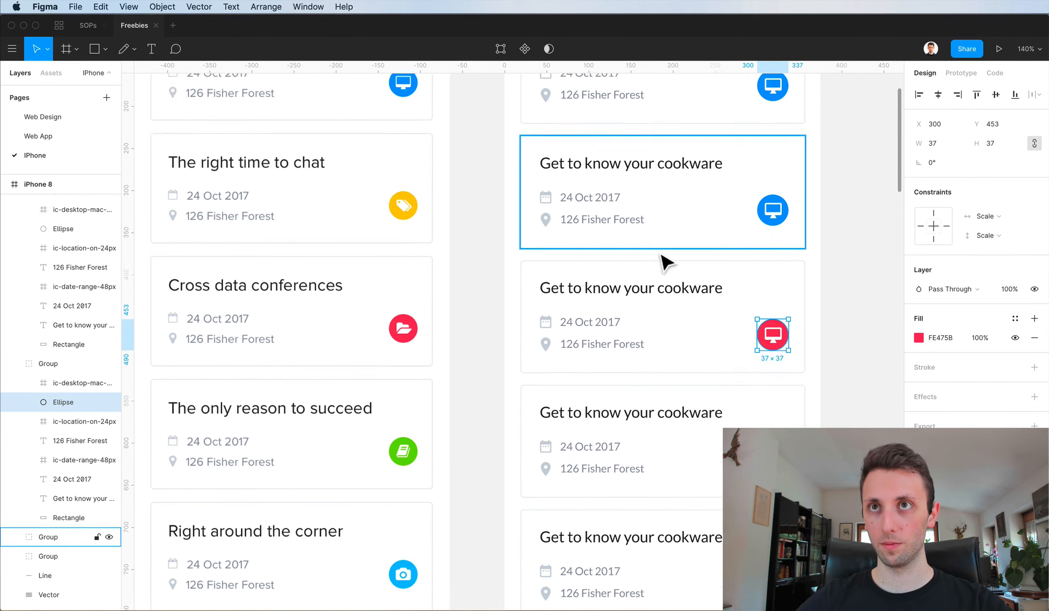
super+click(769, 301)
key(i)
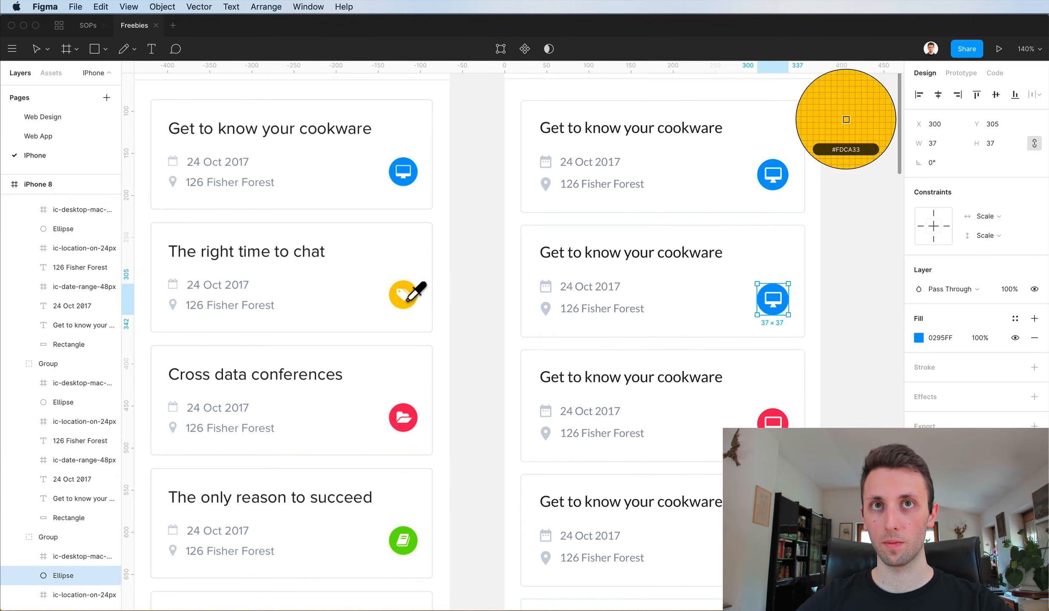
click(411, 297)
key(Escape)
Change the second list card's title to "The right time to chat".
super+click(688, 264)
key(Return)
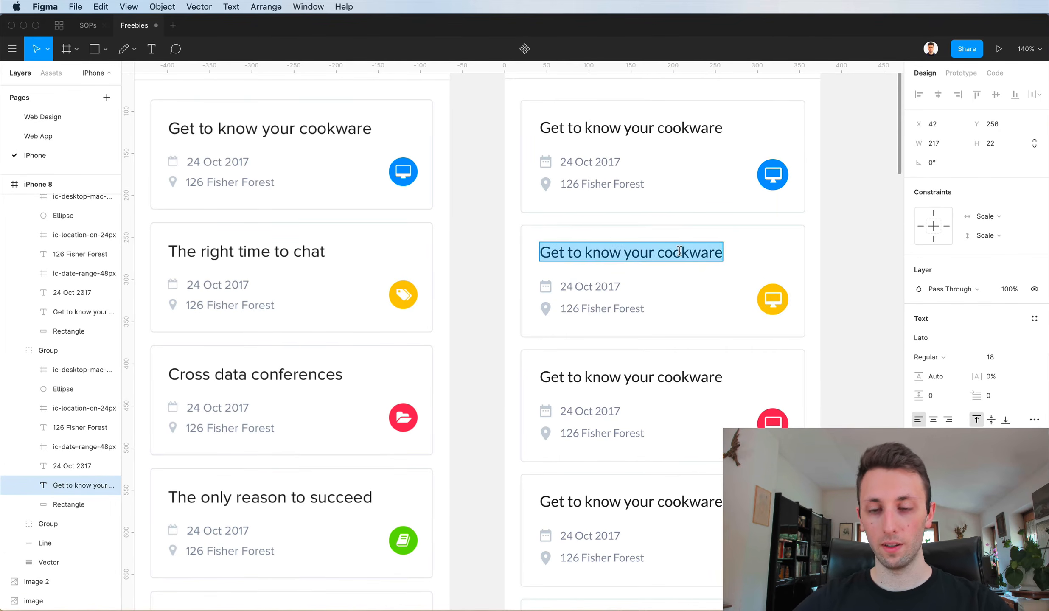
text(The right time)
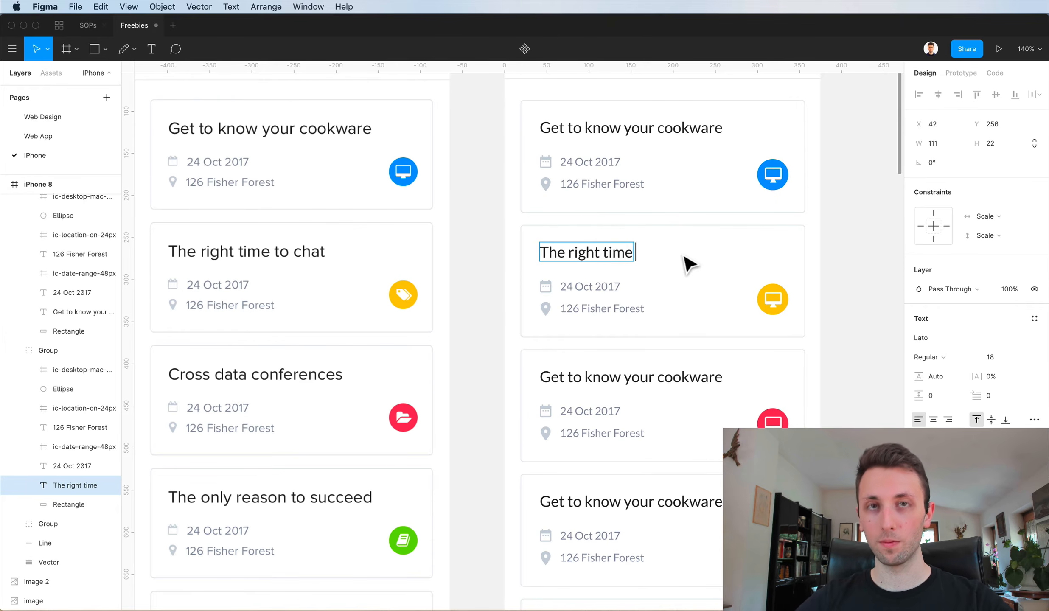
text( to chat)
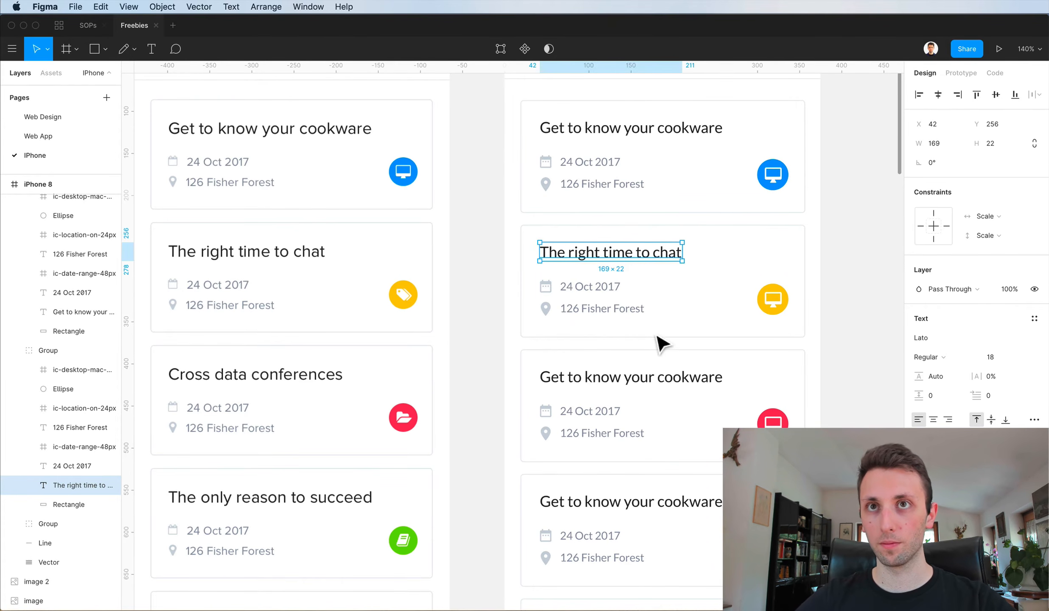
Change the third list card's title to "Cross data conferences".
super+click(658, 388)
key(Return)
text(Cross data conferences)
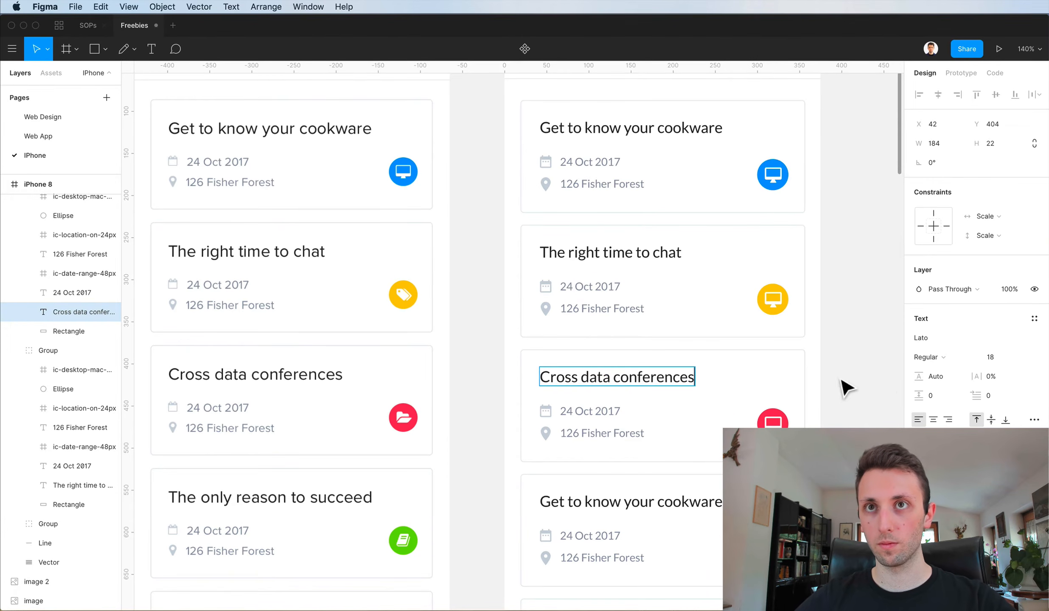
key(Escape)
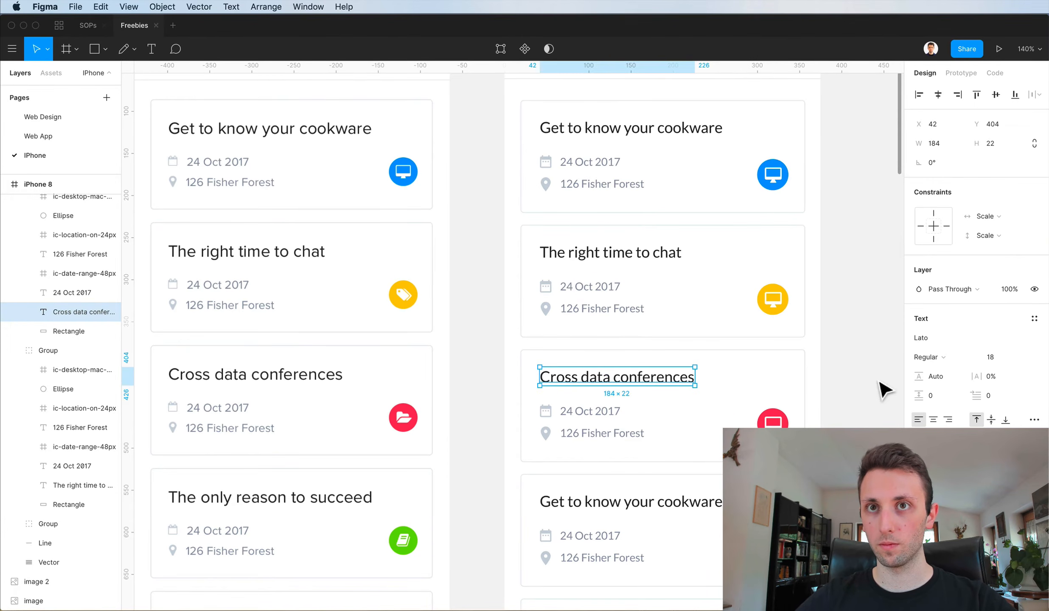
Change the fourth list card's title to "The only reason to succeed".
scroll(743, 395, down, 3)
super+click(617, 423)
super+click(630, 420)
key(Return)
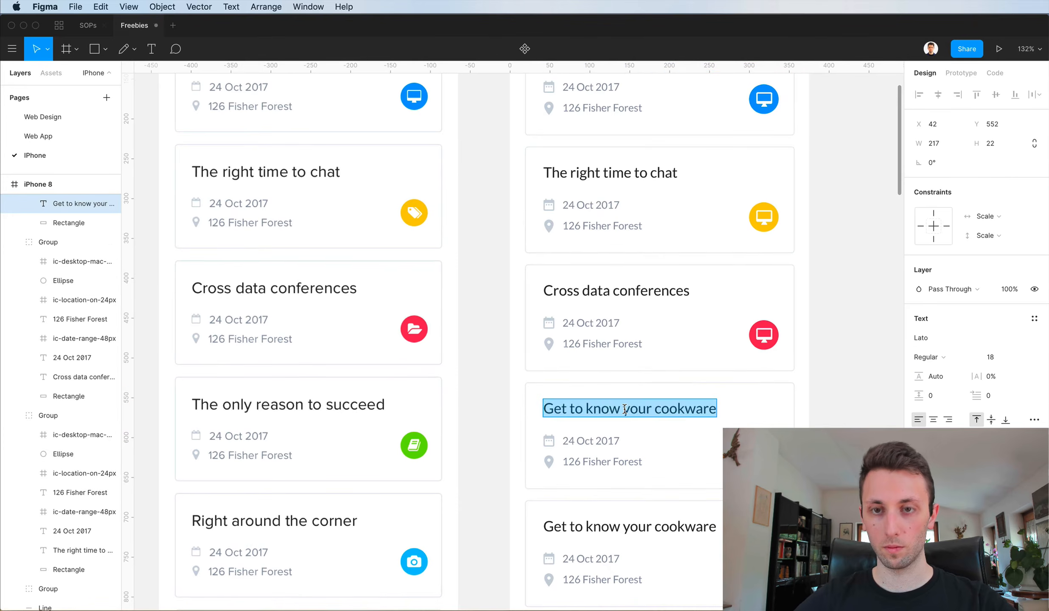
text(The only rea)
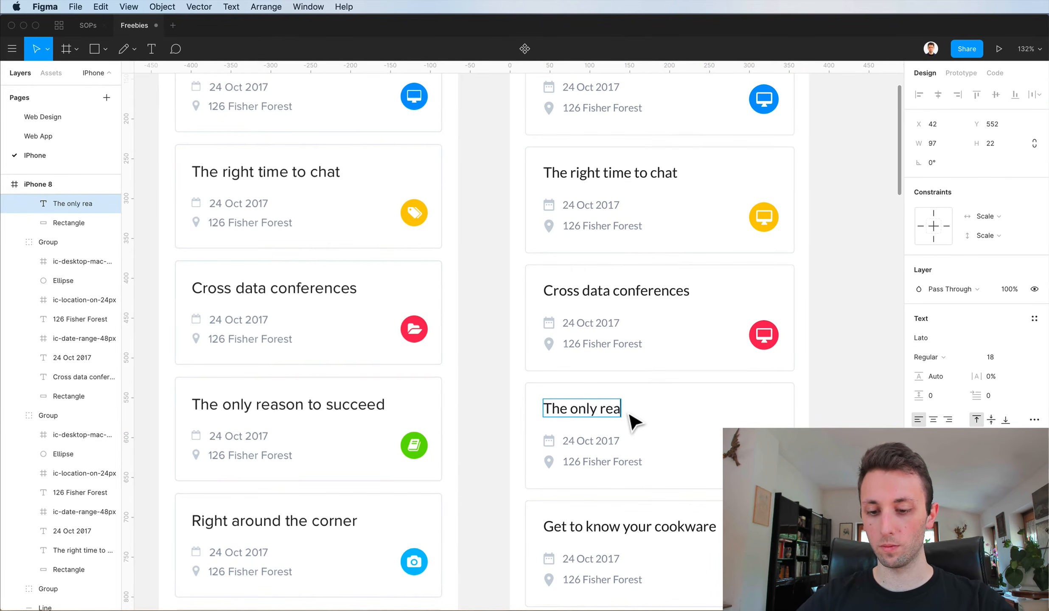
text(son to succeed)
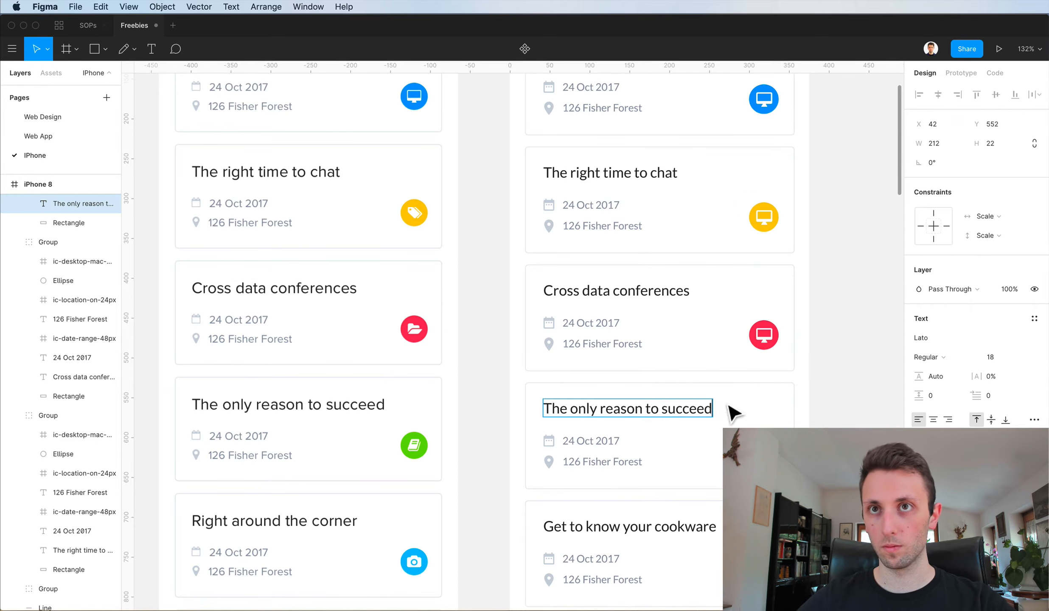
click(688, 408)
key(BackSpace)
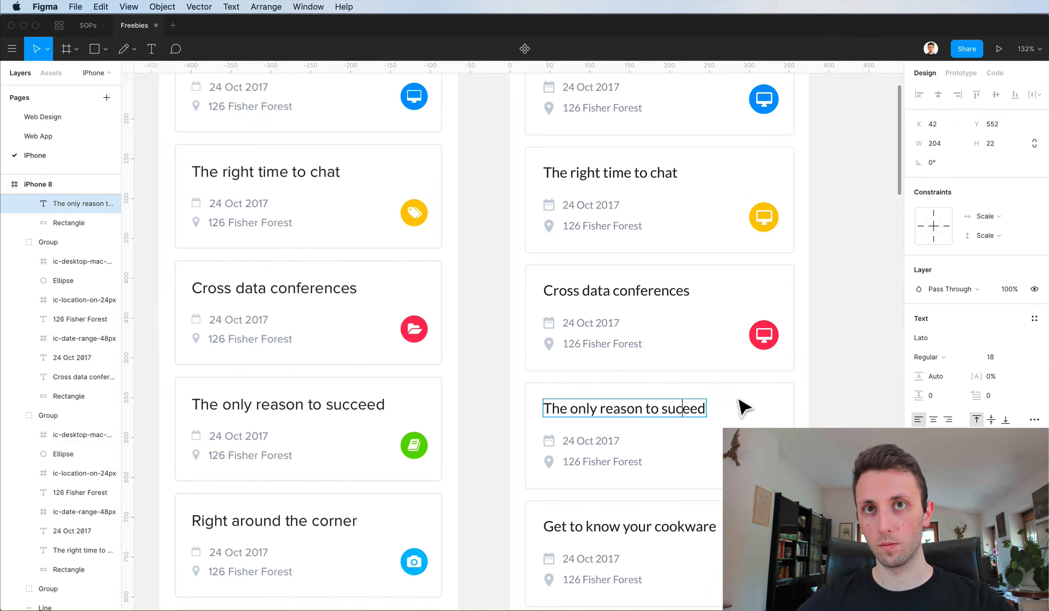
key(Escape)
Change the fifth list card's title to "Right around the corner".
scroll(745, 405, down, 5)
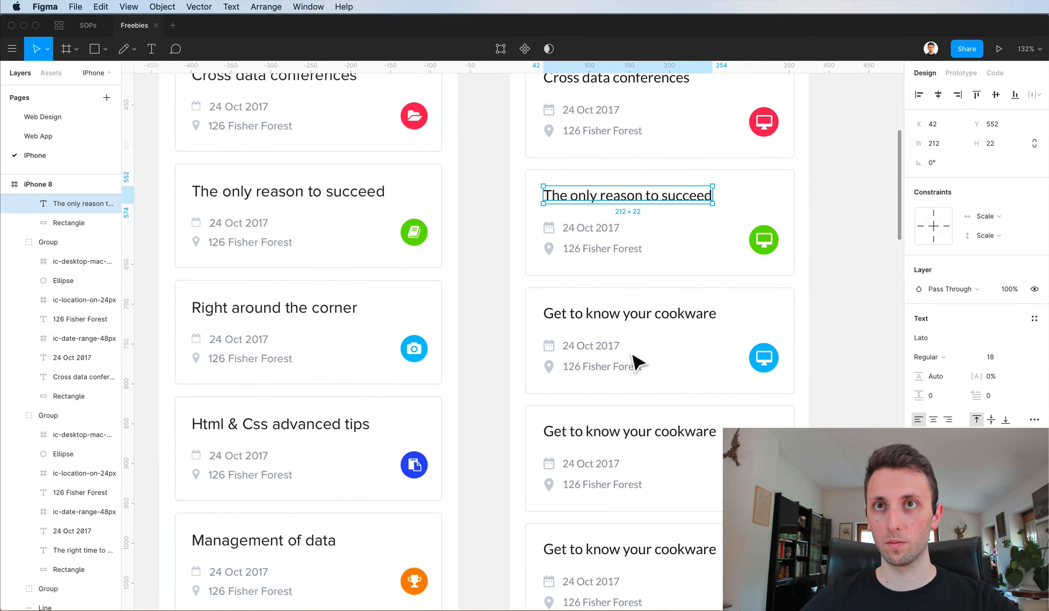
key(Escape)
click(634, 319)
key(Return)
text(R)
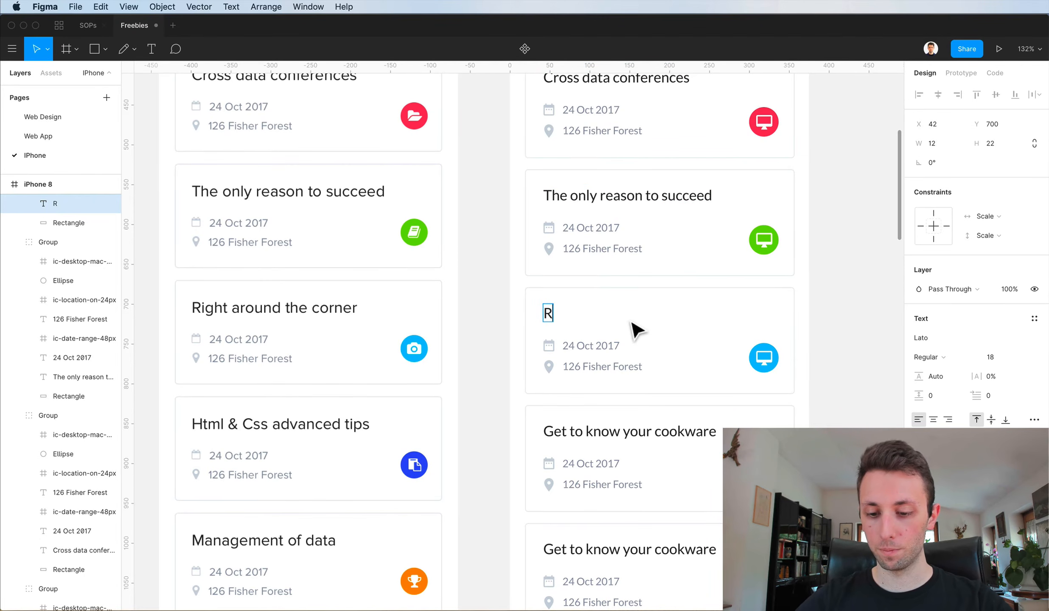
text(ight around)
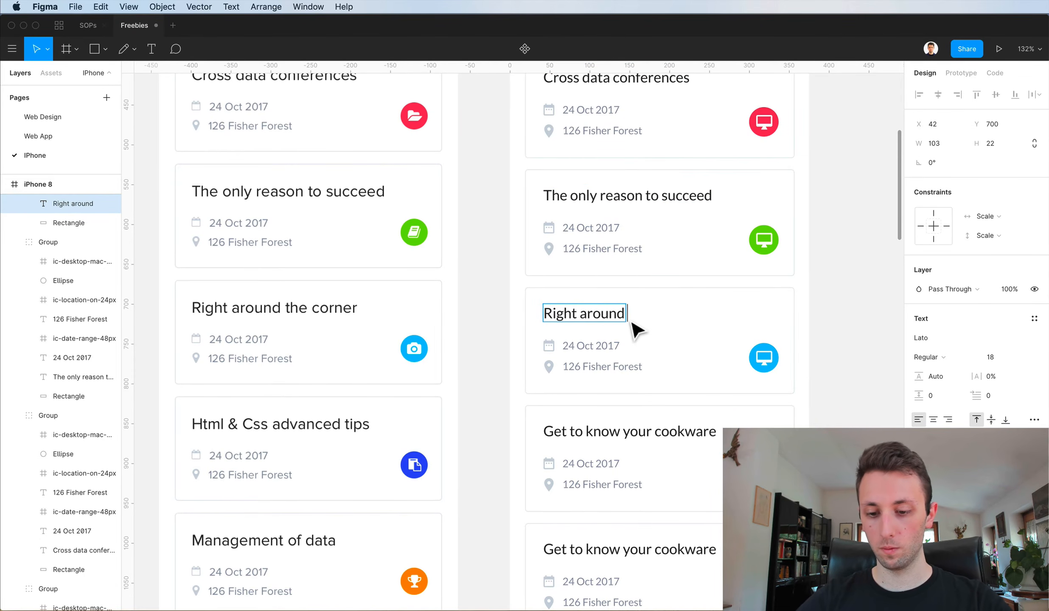
text( the corner)
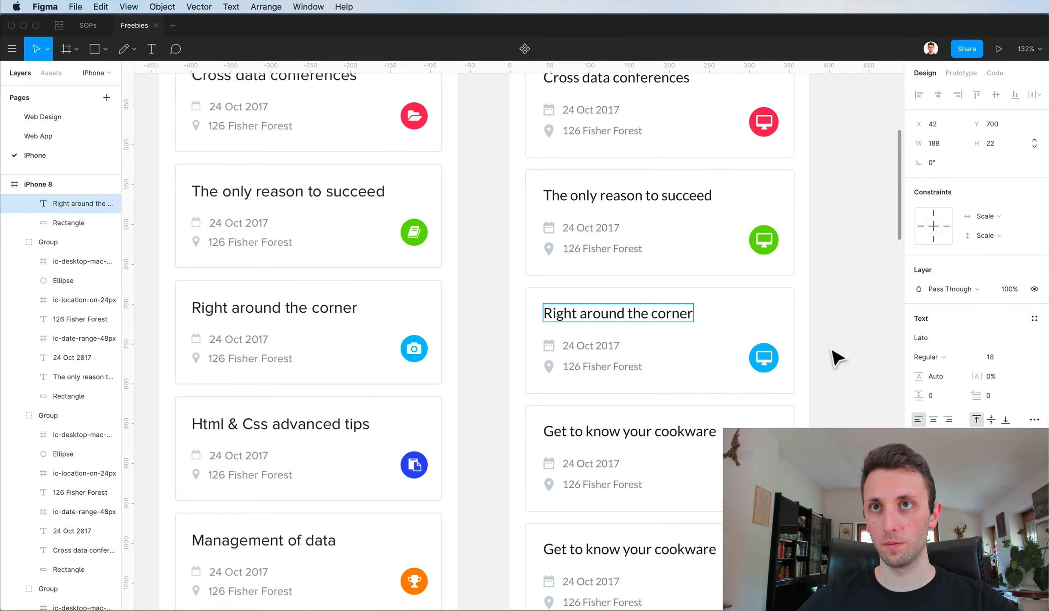
Change the sixth list card's title to "Html & Css advanced tips".
click(636, 440)
key(Return)
text(Html &)
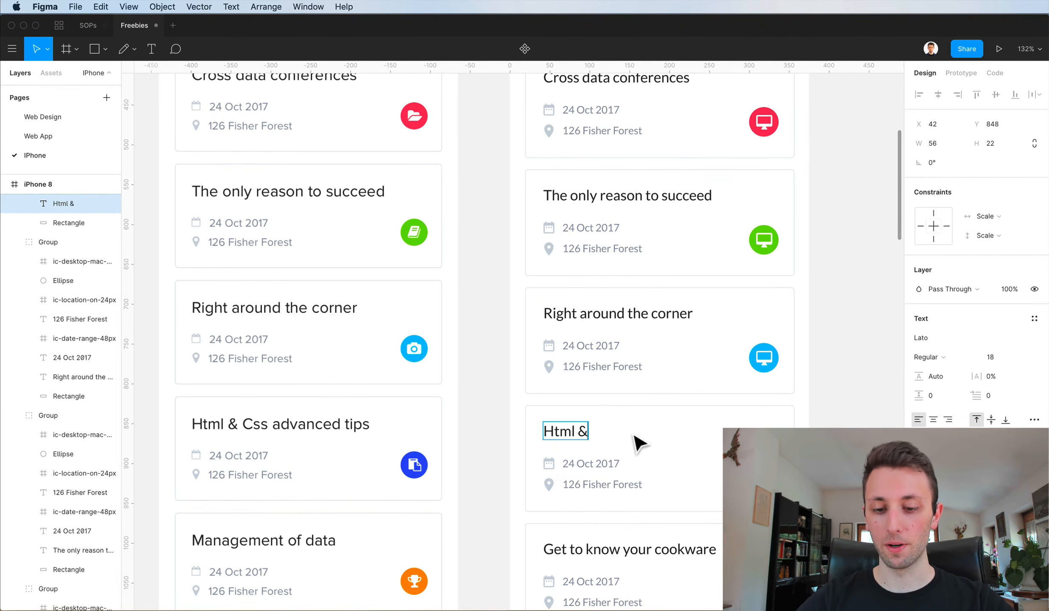
text( Css a)
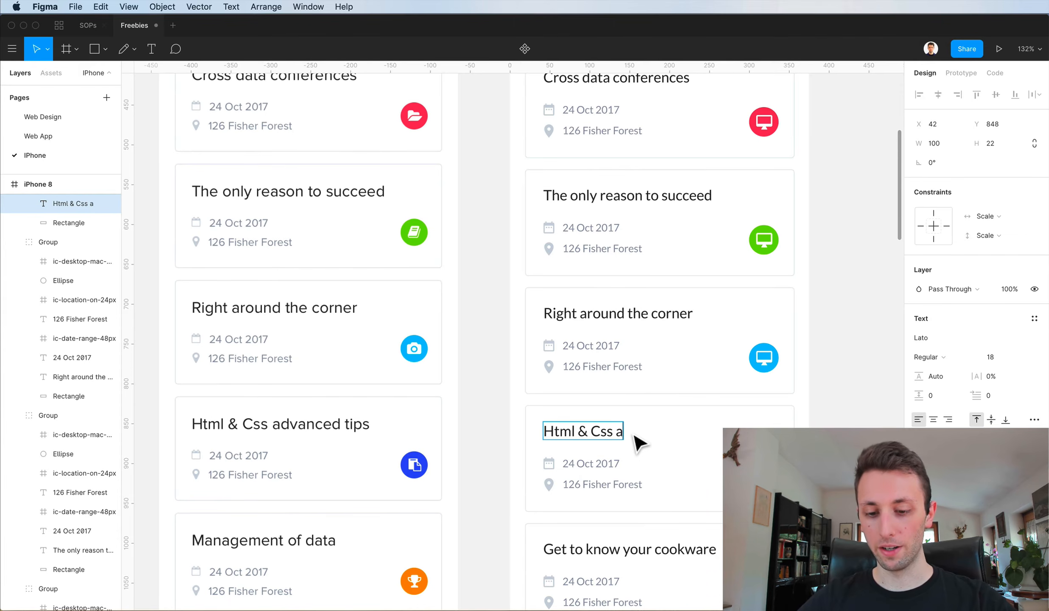
text(dvanced tips)
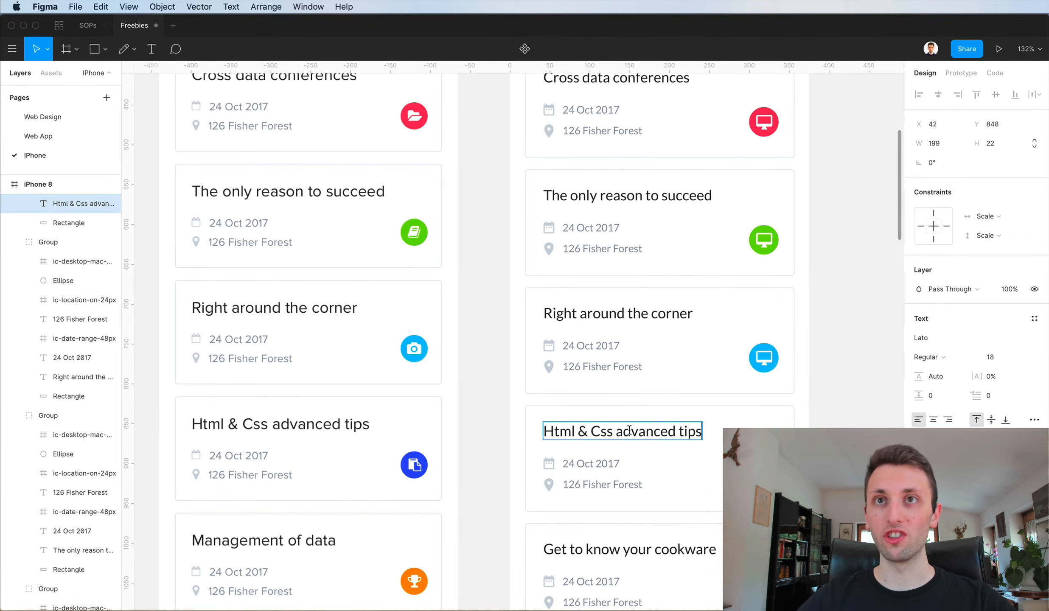
key(Escape)
Change the seventh list card's title, on the card with the orange icon circle, to "Mangement of data" and deselect it.
scroll(644, 250, down, 10)
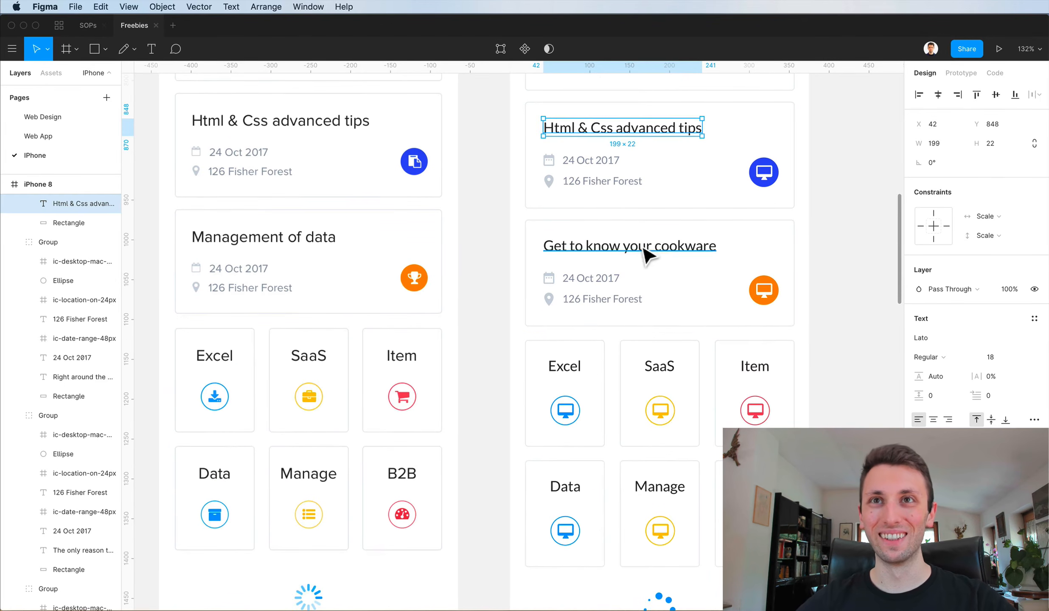
click(646, 253)
key(Return)
text(Mangement o)
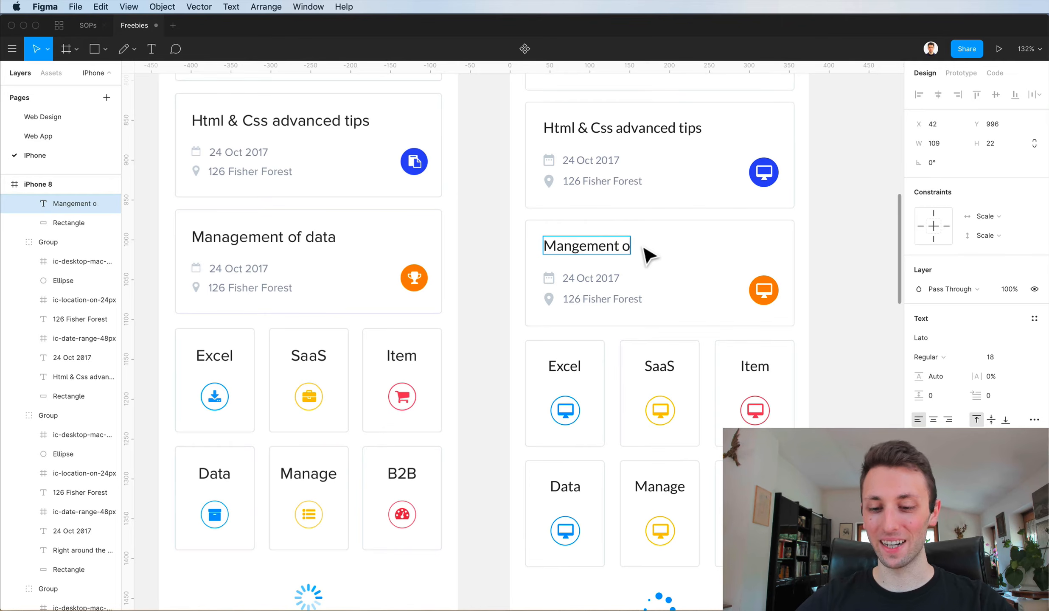
text(f data)
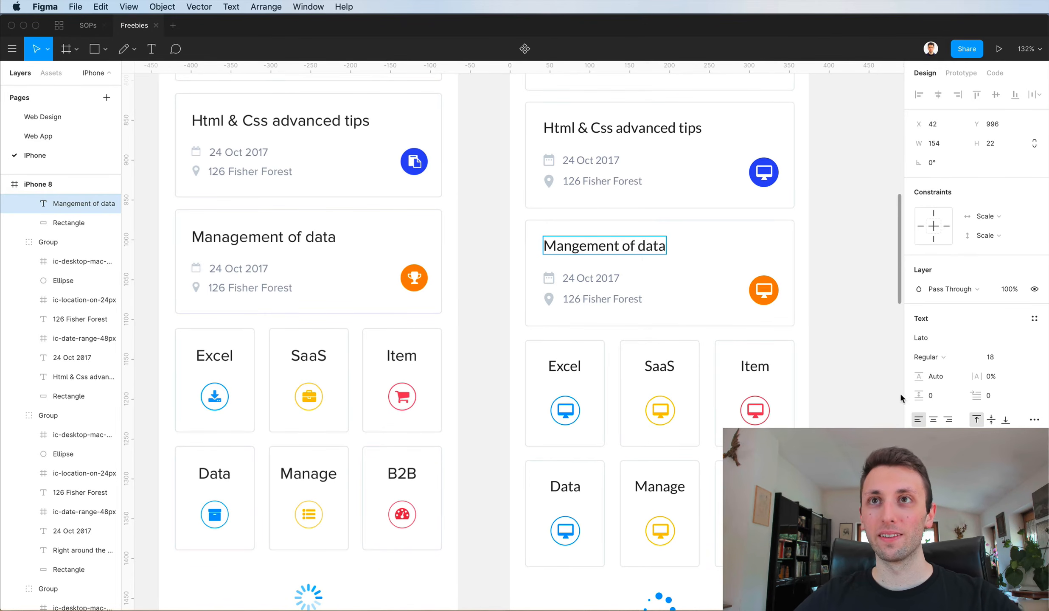
key(Escape)
click(859, 415)
scroll(857, 413, down, 2)
scroll(859, 415, down, 2)
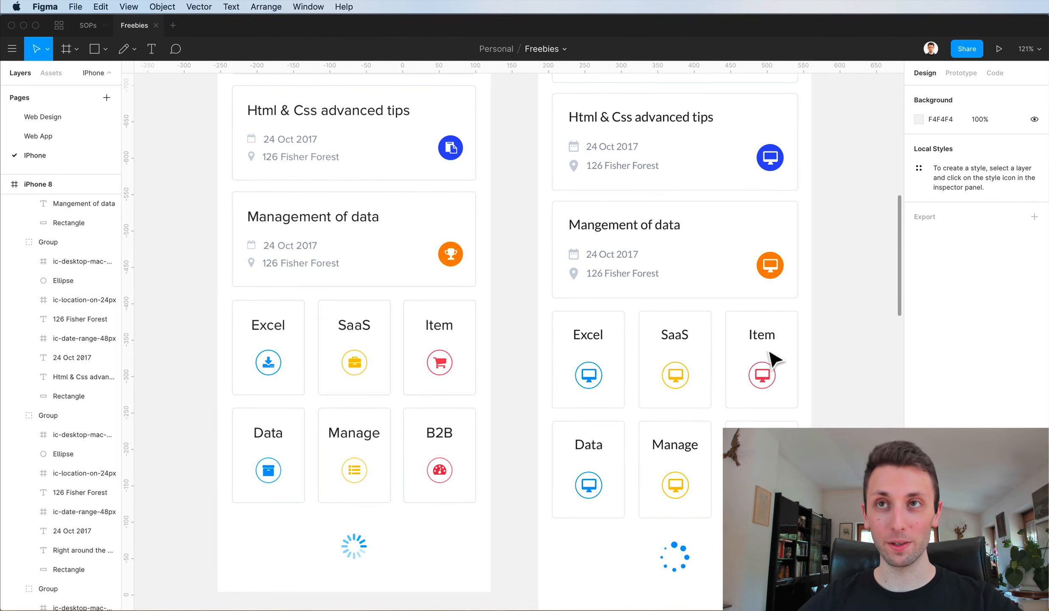
scroll(859, 394, up, 10)
scroll(859, 393, up, 5)
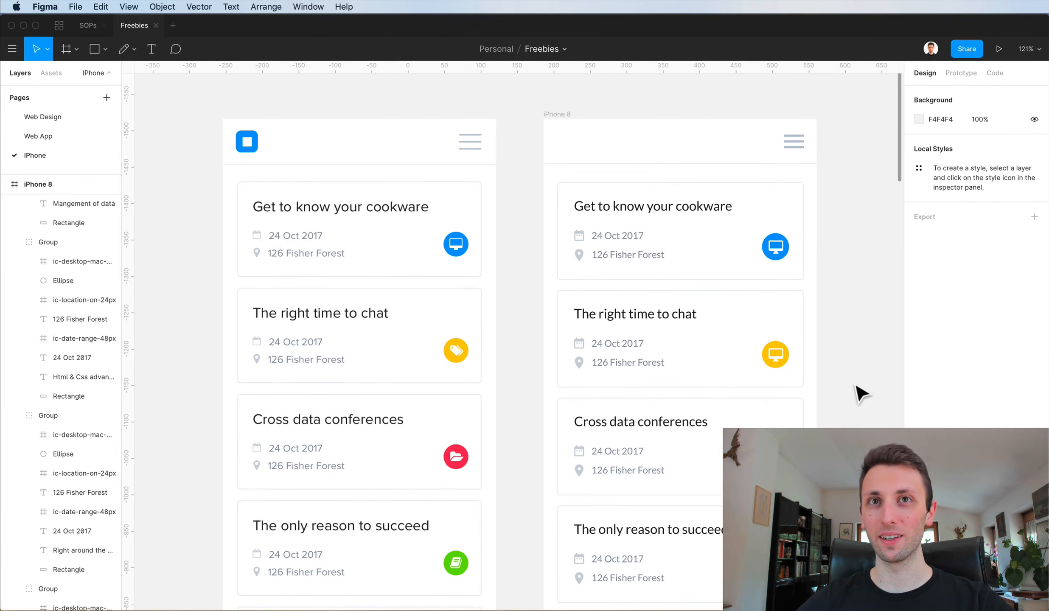
Switch to the Nucleo icon app to show its icon library.
key(super+space)
text(nuc)
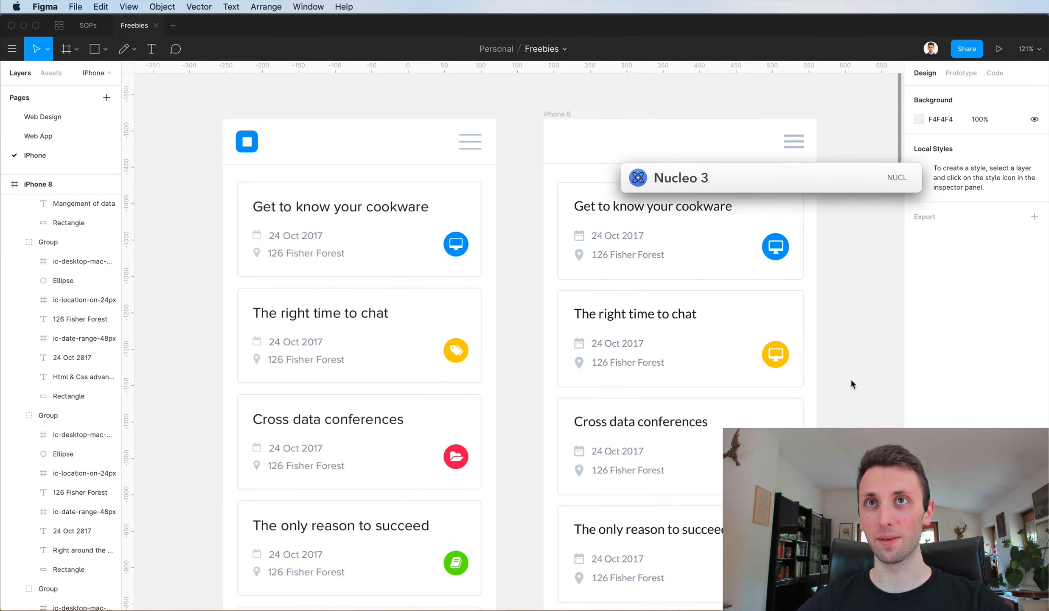
key(Return)
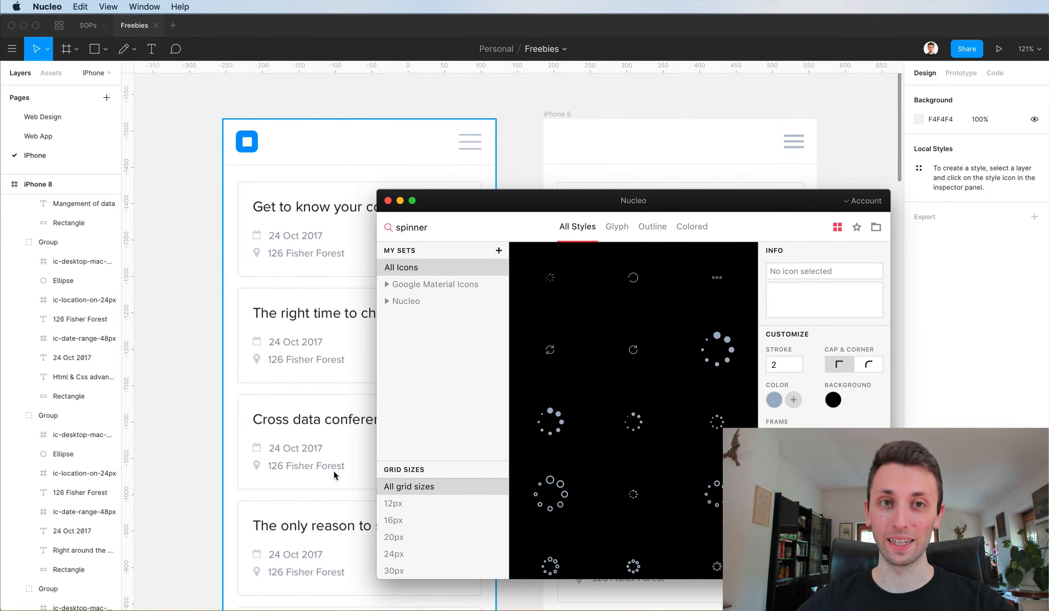
Switch to Google Chrome and search the web for "nucleo".
key(super+space)
text(chr)
key(Return)
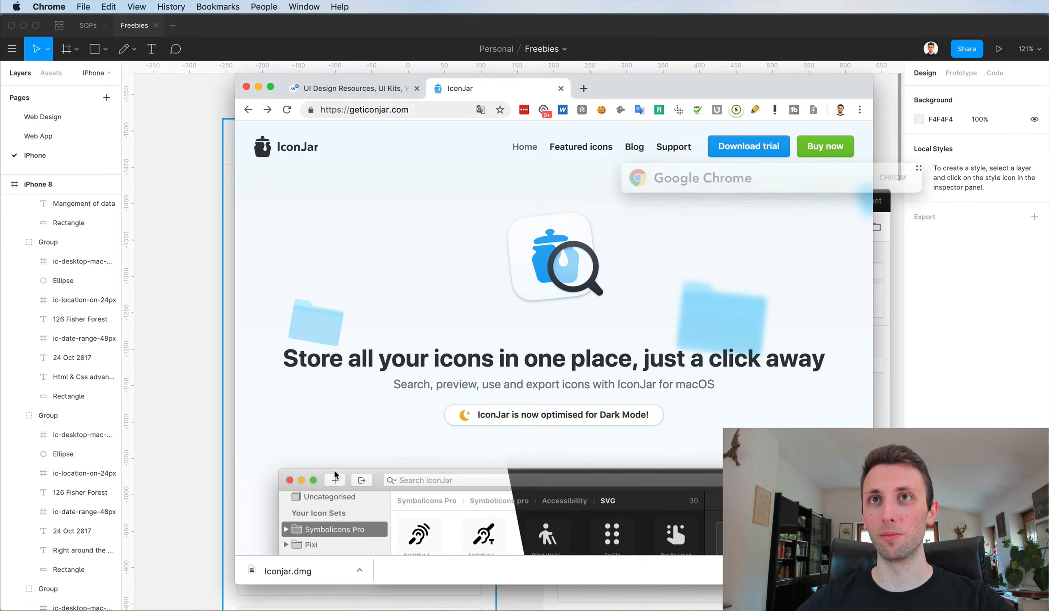
click(407, 110)
text(nucleo)
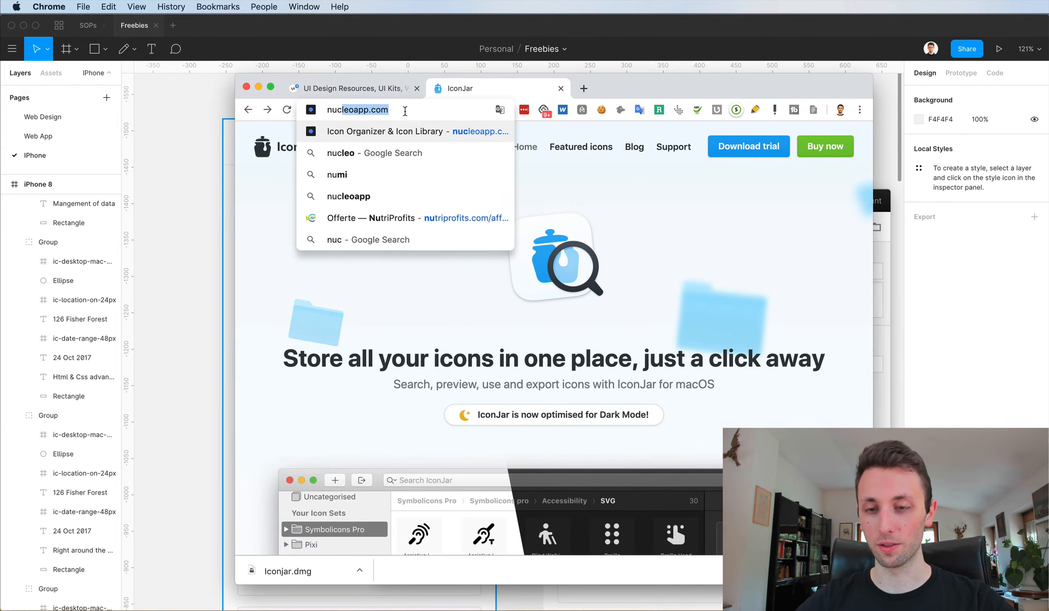
key(BackSpace)
key(Return)
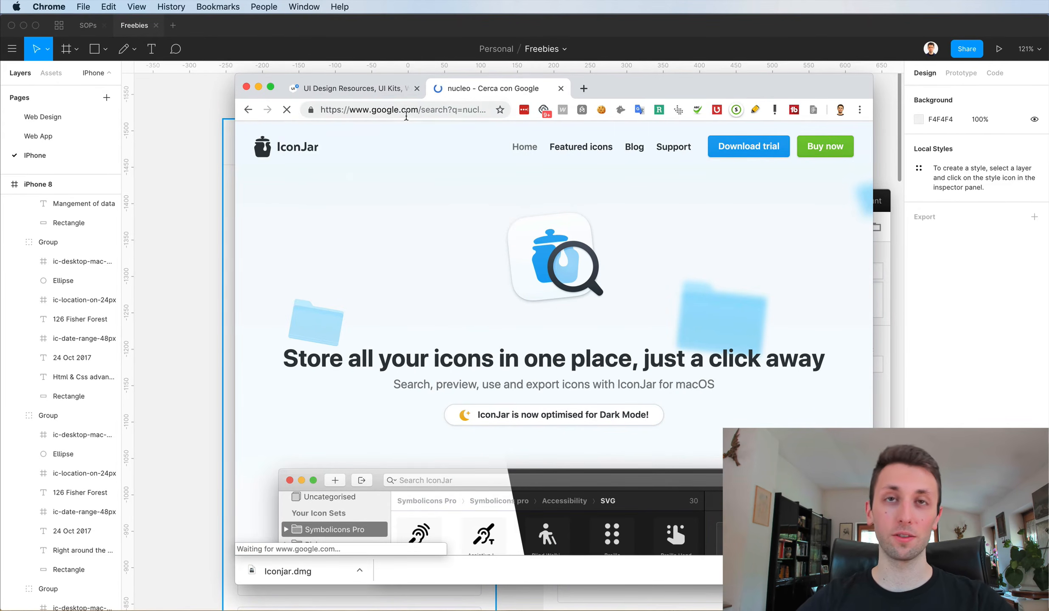
Refine the web search to "nucleo icon".
scroll(463, 199, down, 5)
scroll(472, 227, up, 6)
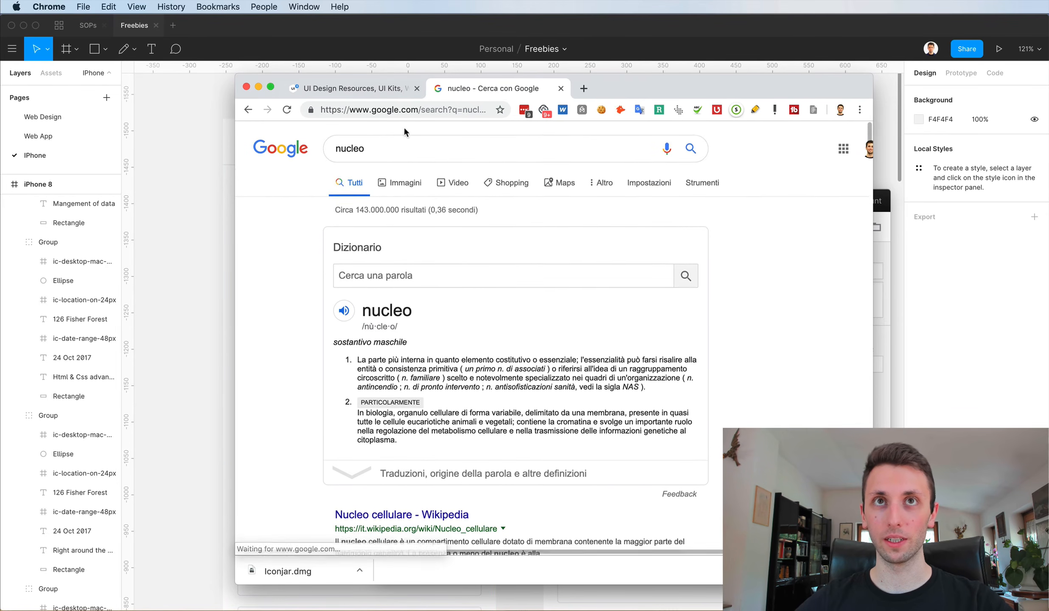
click(400, 143)
text(icon)
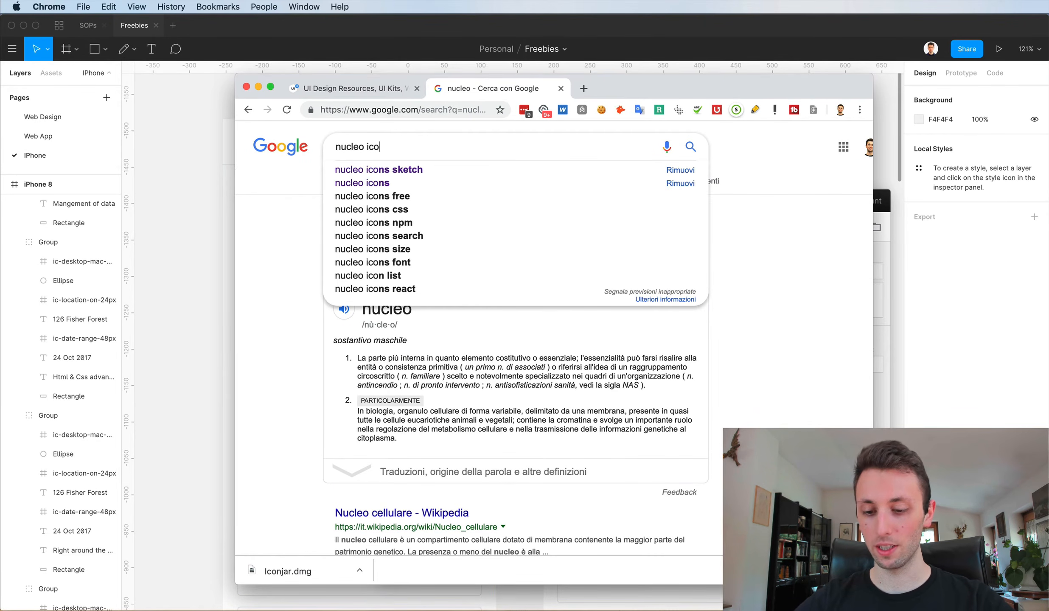
key(Return)
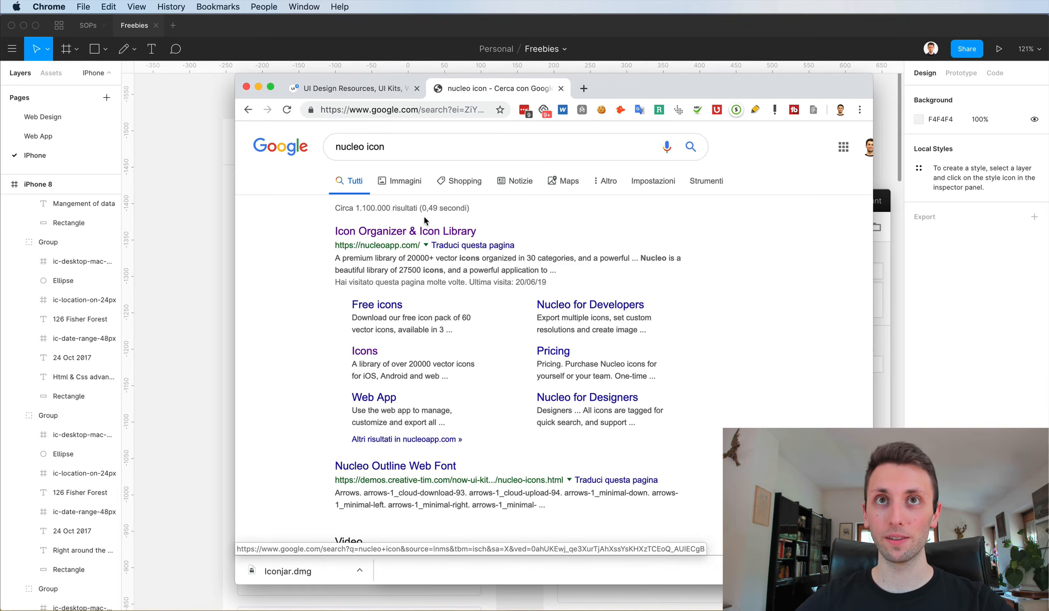
Open the "Icon Organizer & Icon Library" result at nucleoapp.com and look over the home page's download options and icon preview.
click(426, 232)
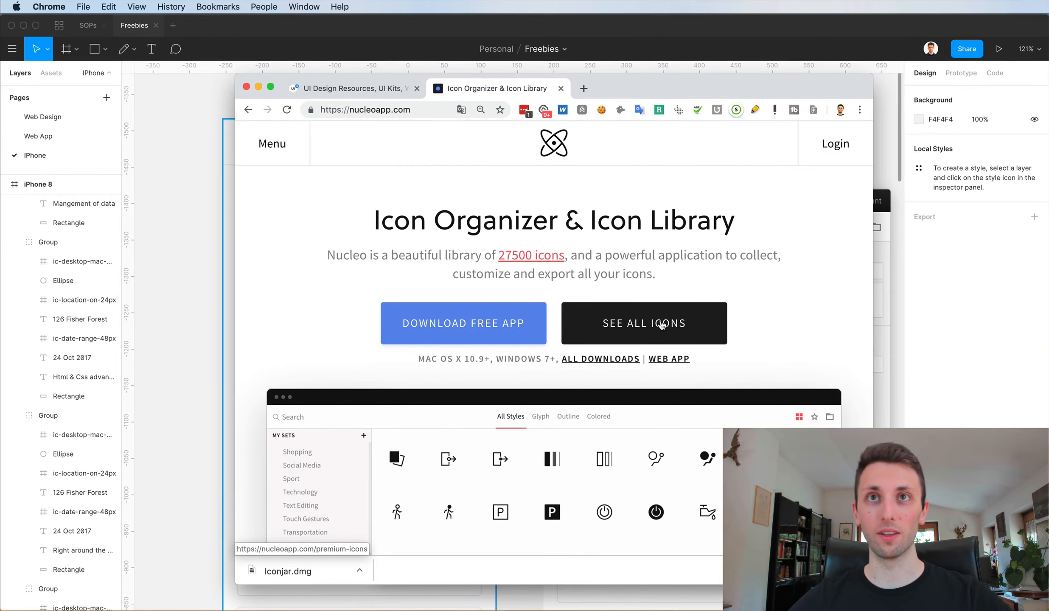
scroll(661, 324, down, 2)
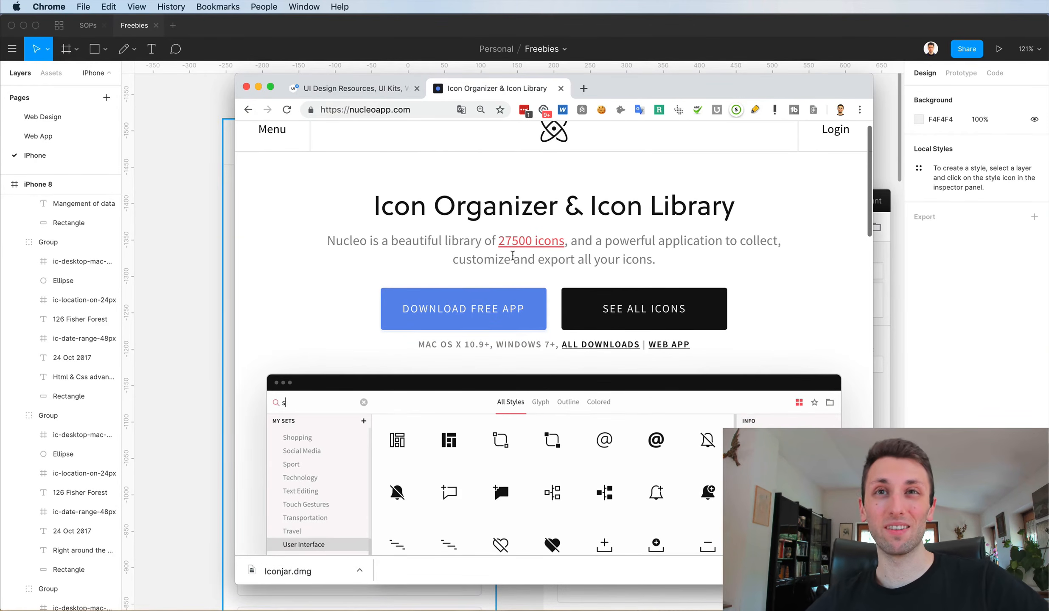
scroll(513, 255, down, 1)
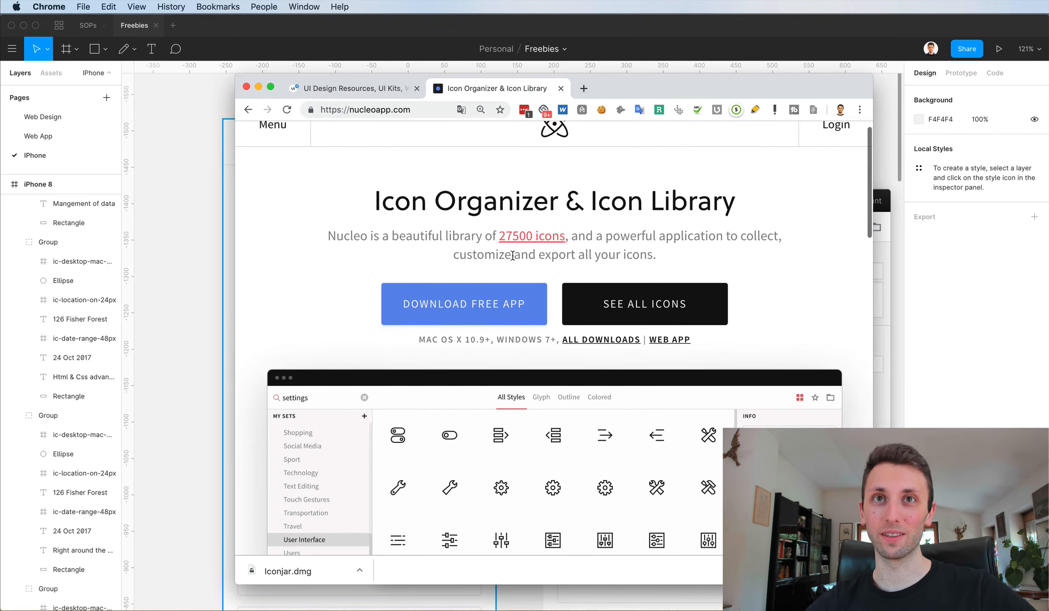
scroll(576, 250, down, 1)
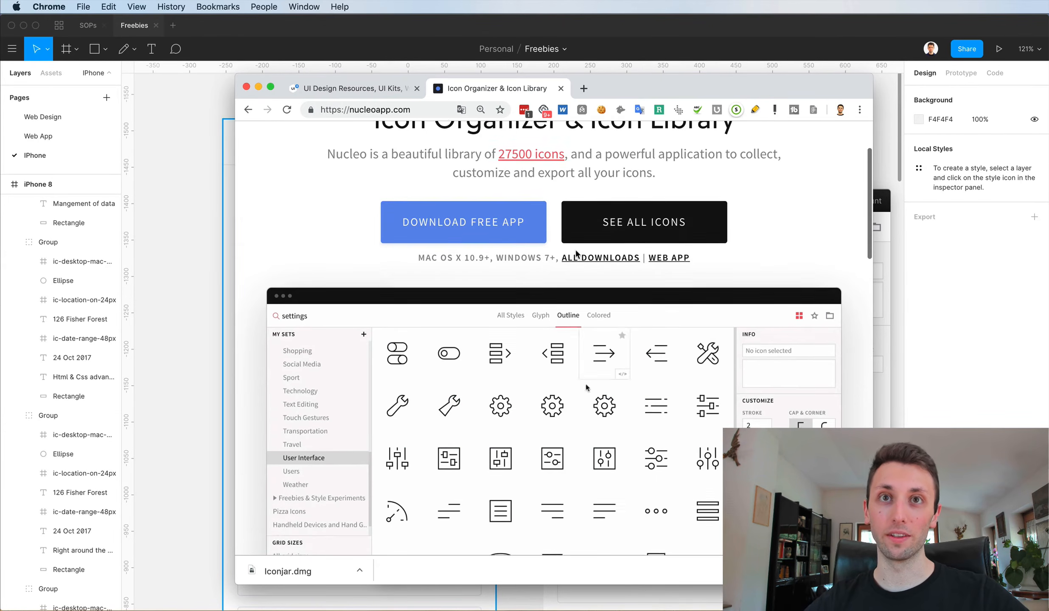
Look over the Nucleo home page down to its newsletter sign-up and footer links, and return to its heading.
scroll(575, 254, down, 10)
scroll(576, 254, down, 8)
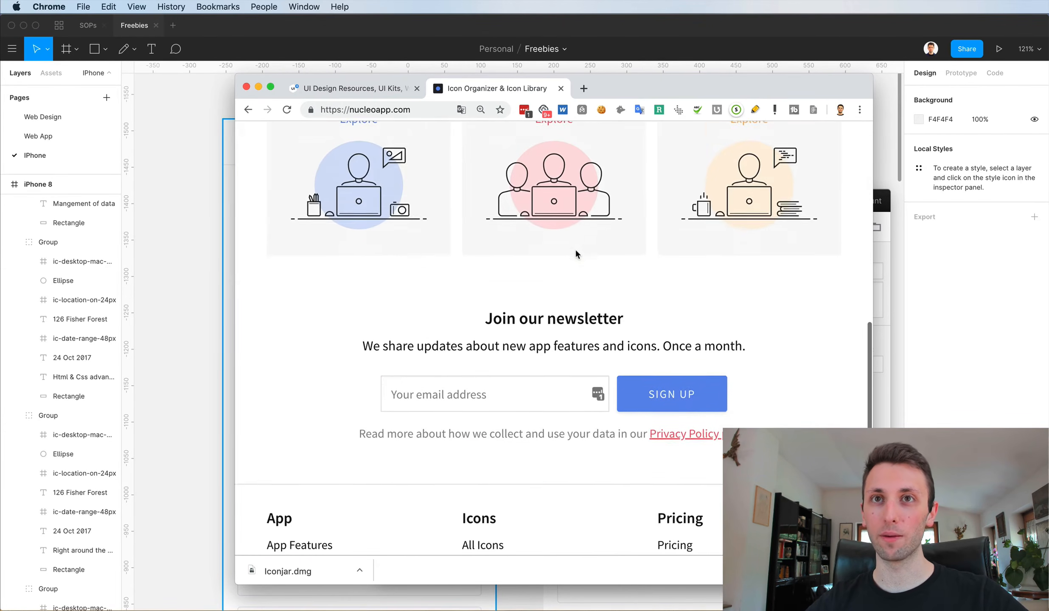
scroll(576, 253, up, 11)
scroll(575, 253, up, 5)
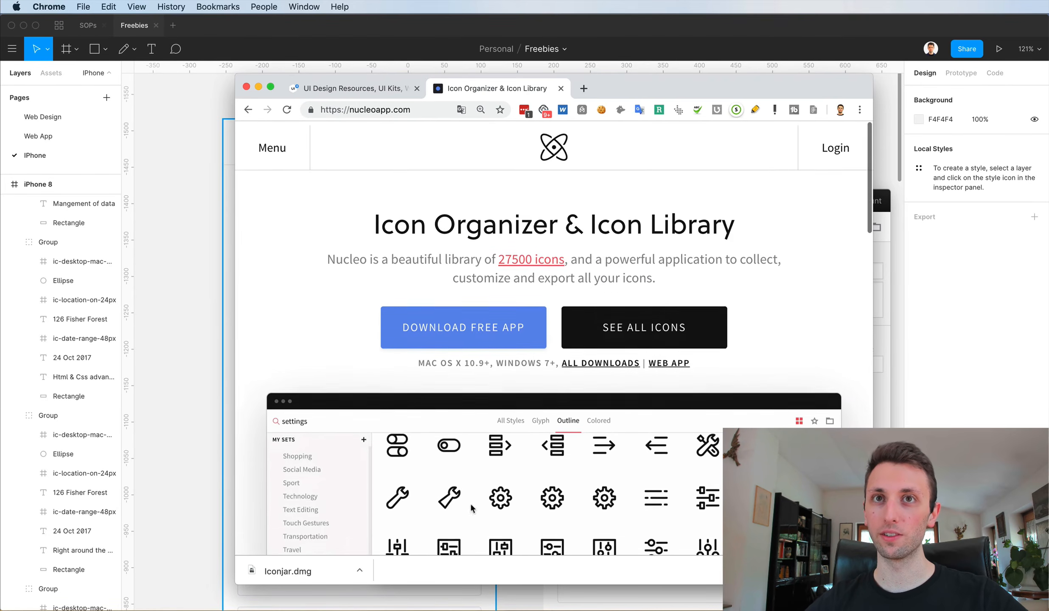
Switch back to Figma, open the Nucleo 3 app over it, and move the Nucleo window clear of the reference design.
click(209, 338)
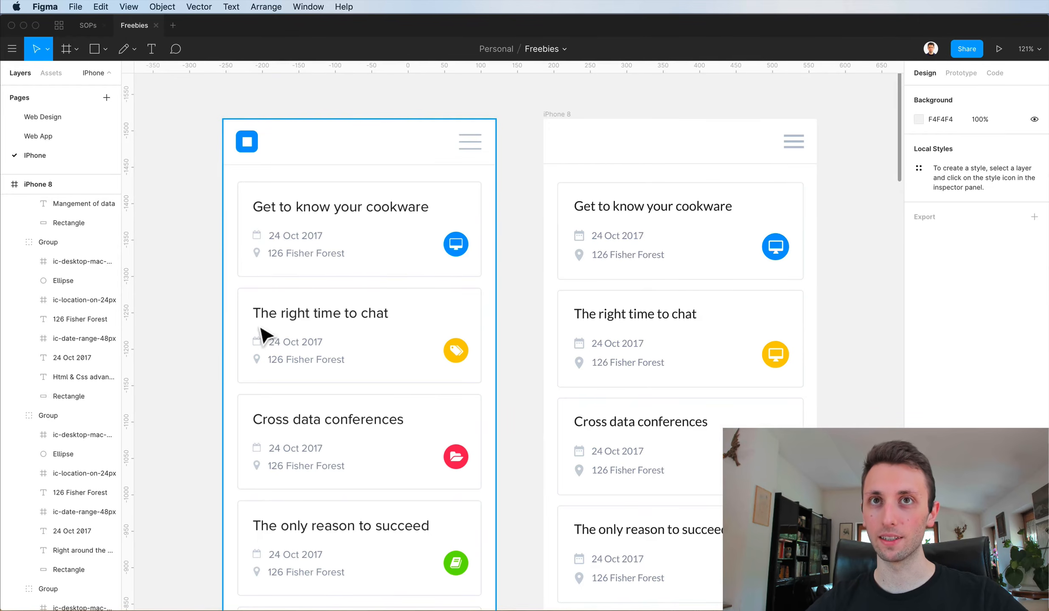
key(super+space)
text(chromnuc)
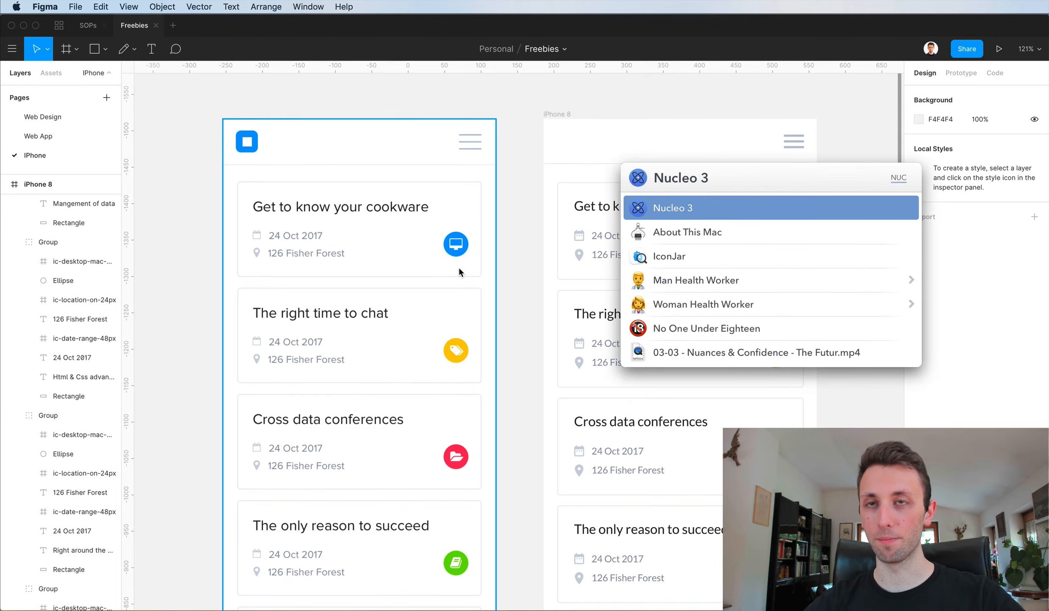
key(Return)
drag(570, 202, 712, 195)
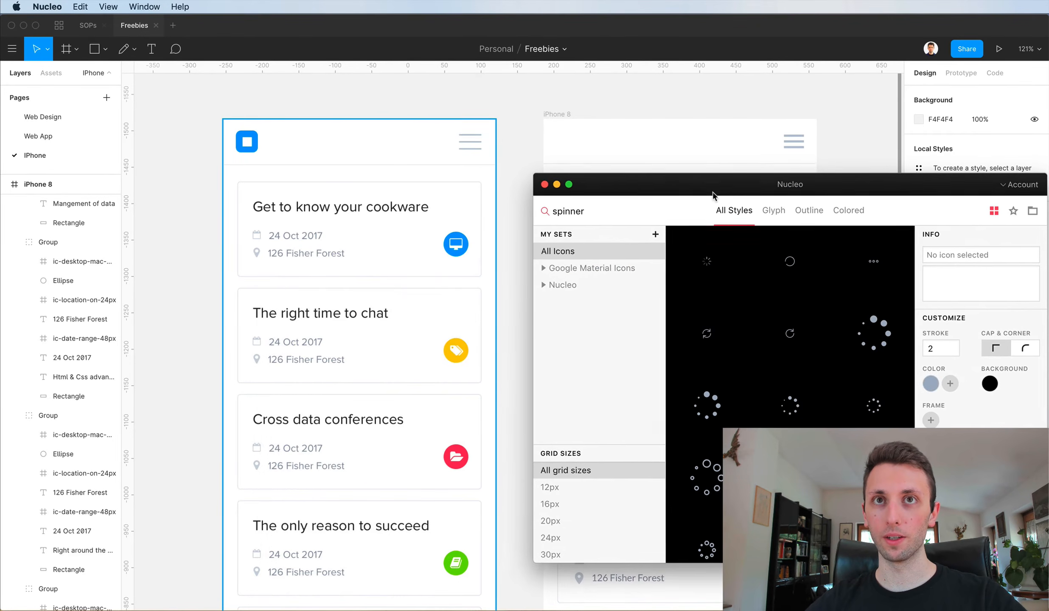
Search all Nucleo icons for "tags" and place the 64px filled tags icon beside the yellow badge of "The right time to chat" card.
scroll(367, 302, right, 5)
scroll(367, 301, left, 3)
scroll(366, 301, down, 2)
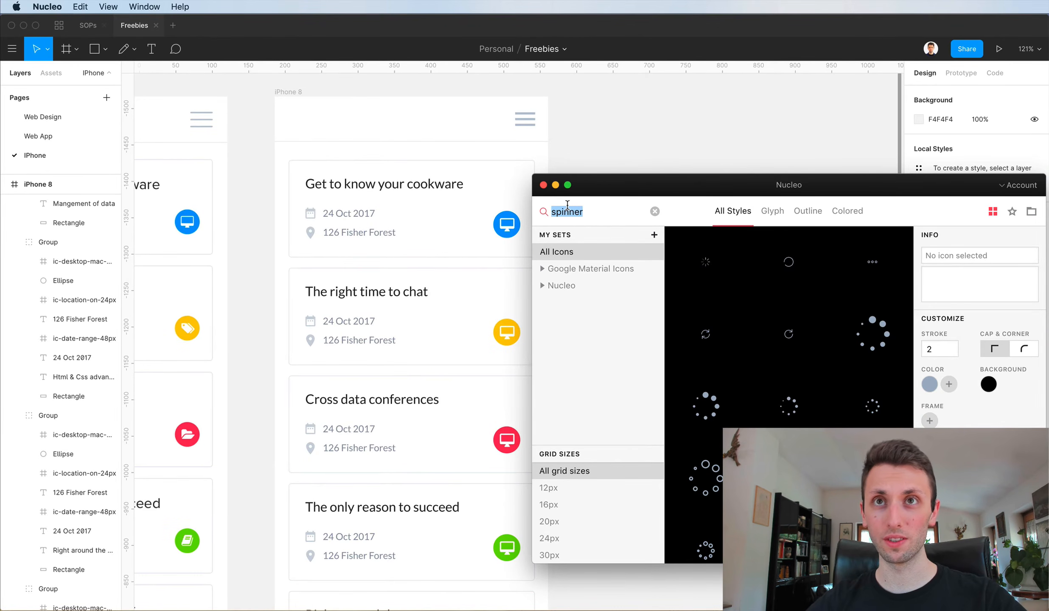
click(584, 269)
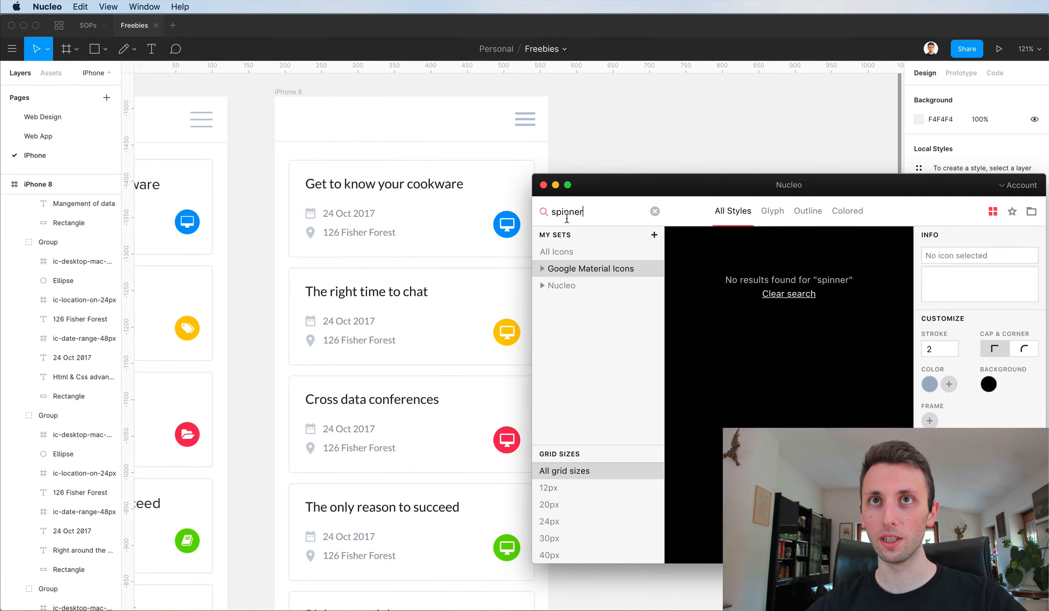
click(569, 252)
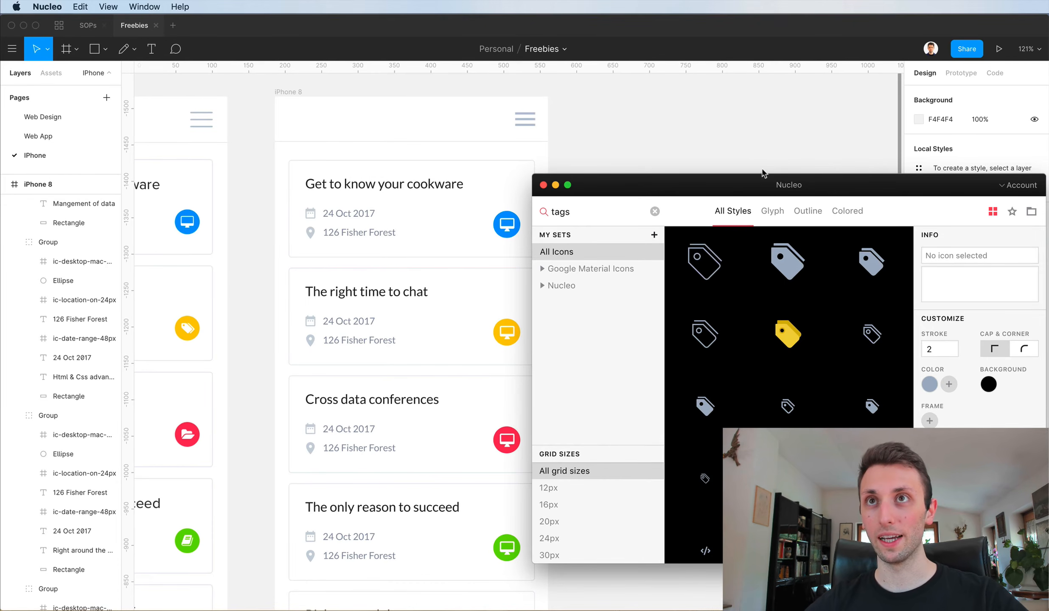
drag(767, 190, 857, 197)
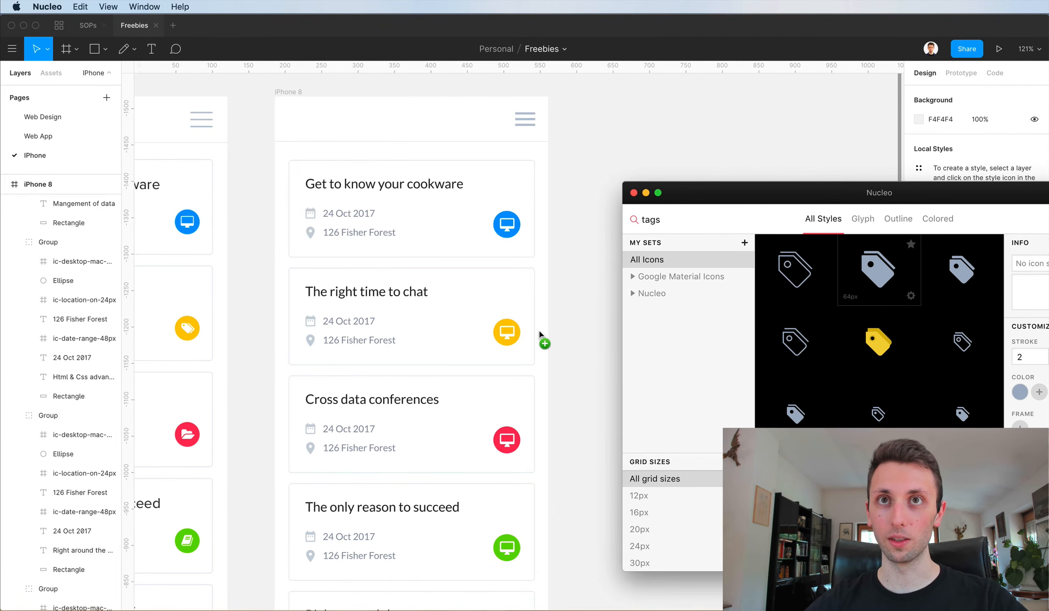
drag(540, 335, 541, 335)
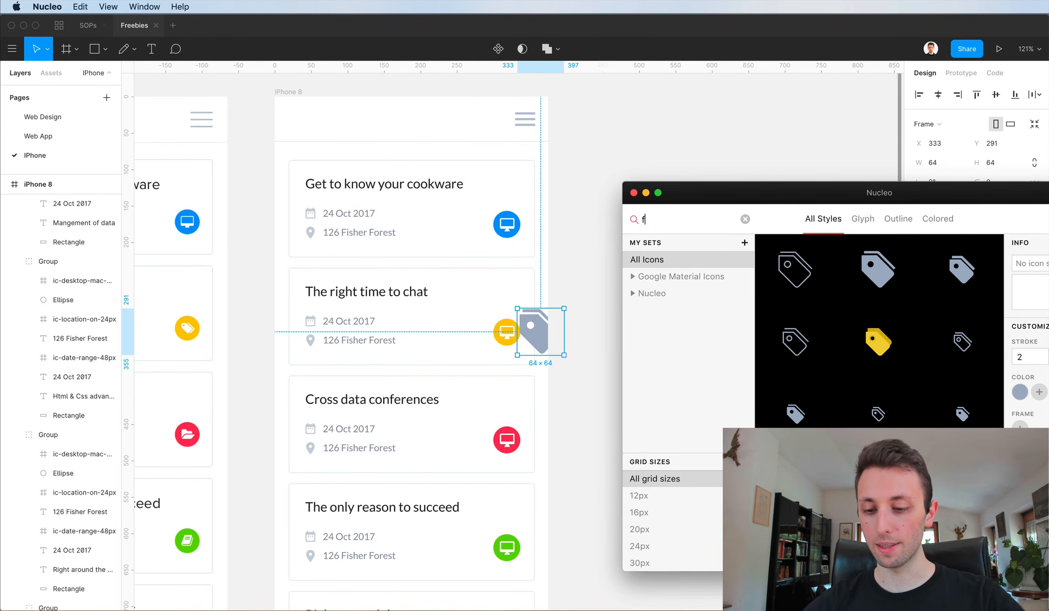
Search Nucleo for "folder" and place the 12px filled open-folder icon beside the red badge of the "Cross data conferences" card.
text(folder)
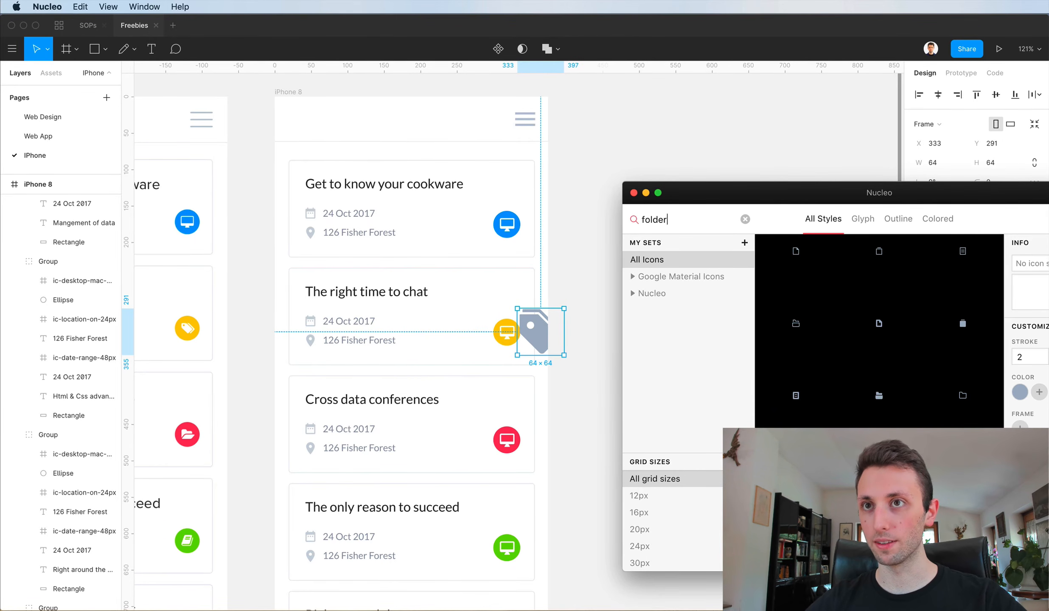
scroll(870, 403, down, 1)
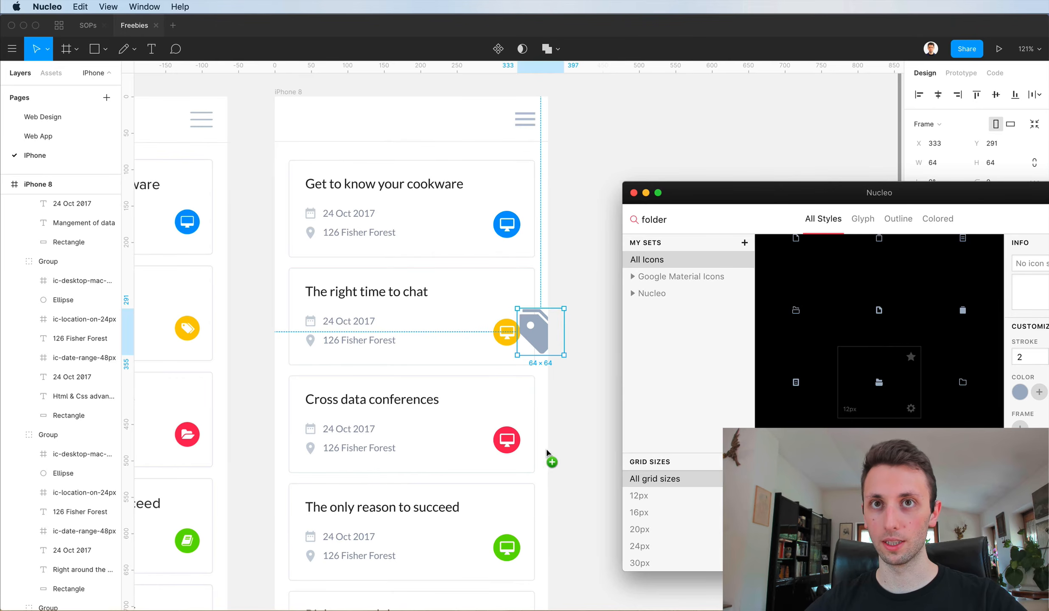
drag(545, 447, 546, 447)
Search Nucleo for "book" and place the 12px filled open-book icon beside the green badge of "The only reason to succeed" card.
scroll(541, 417, down, 3)
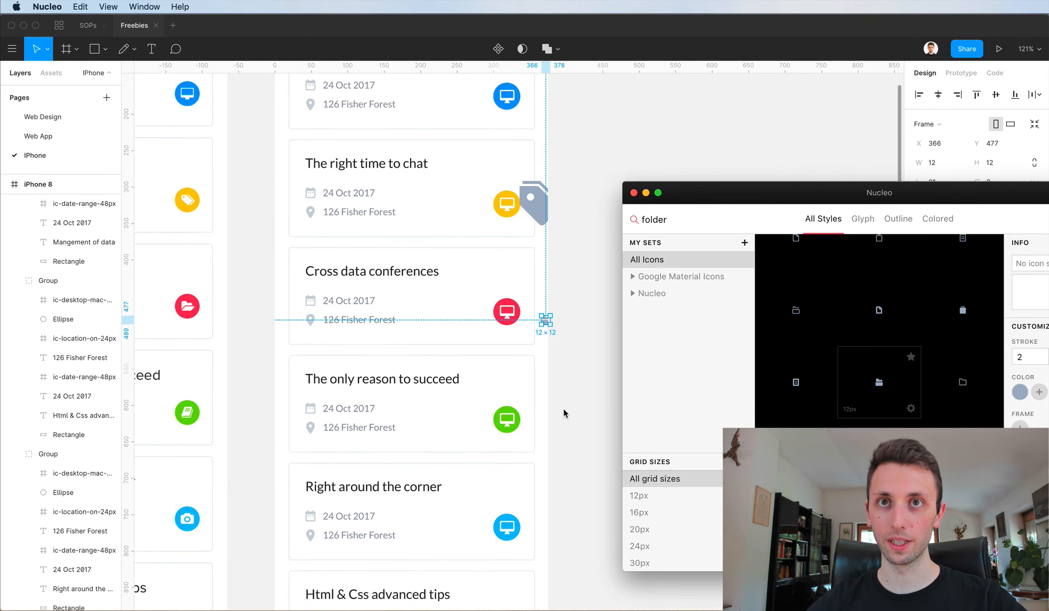
scroll(563, 412, down, 2)
scroll(564, 413, left, 2)
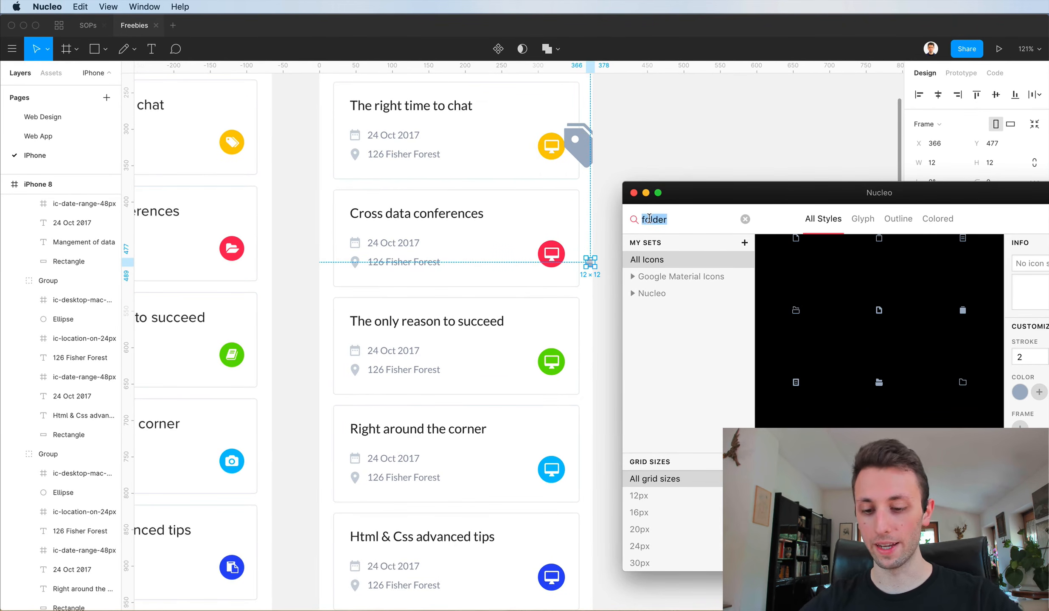
text(book)
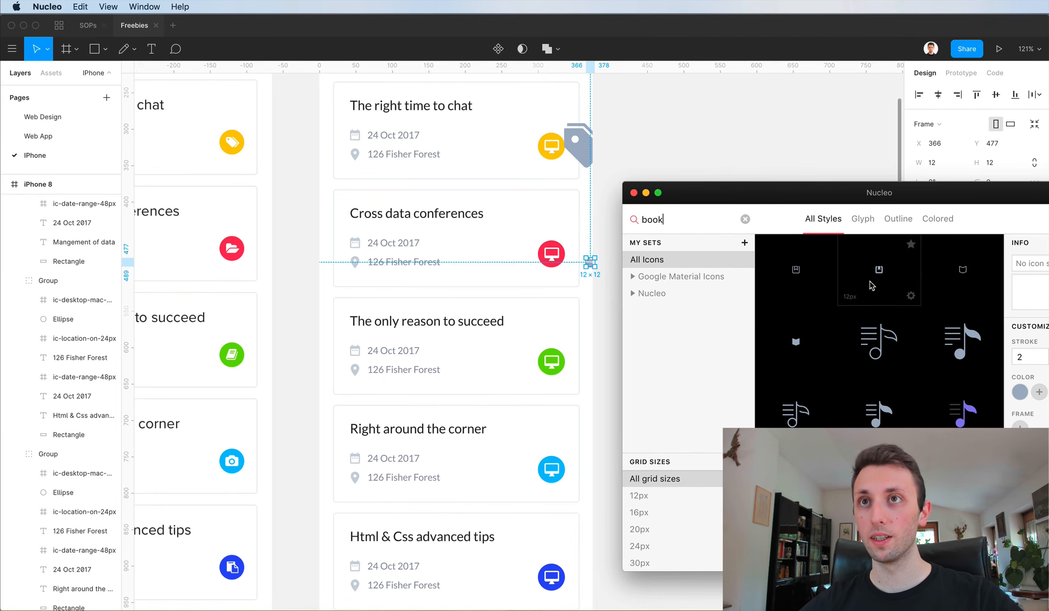
scroll(868, 292, down, 5)
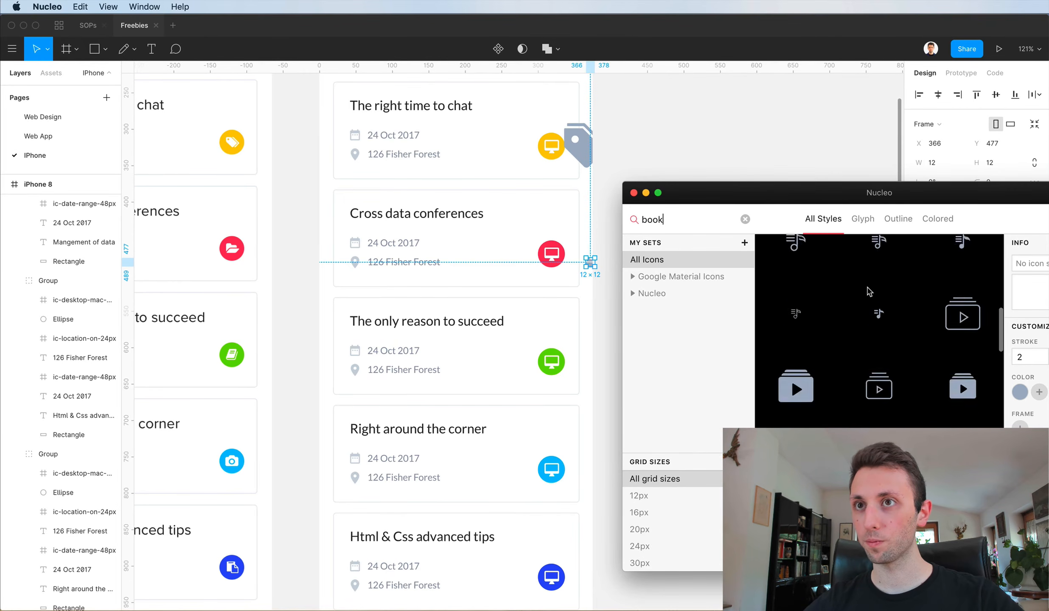
scroll(813, 334, up, 3)
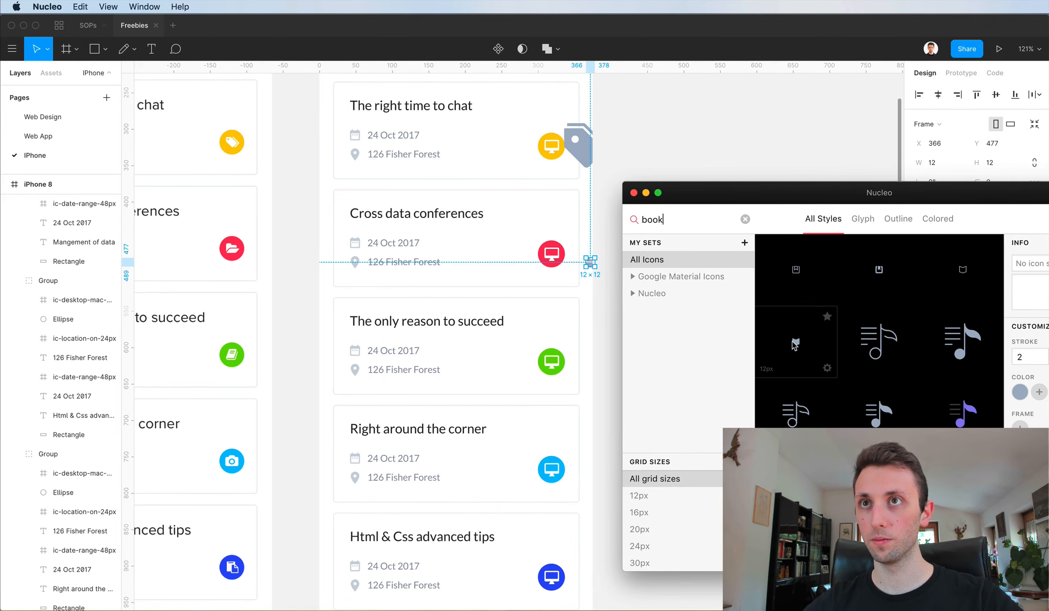
drag(590, 367, 586, 364)
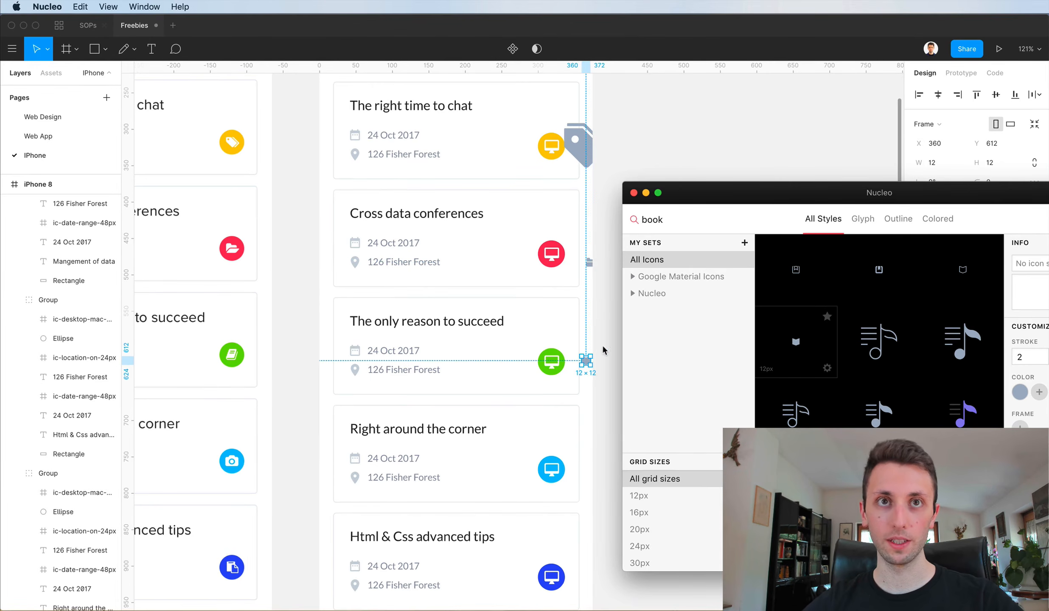
Search Nucleo for "camera" and place the 12px filled photo camera icon beside the light blue badge of the "Right around the corner" card.
text(camera)
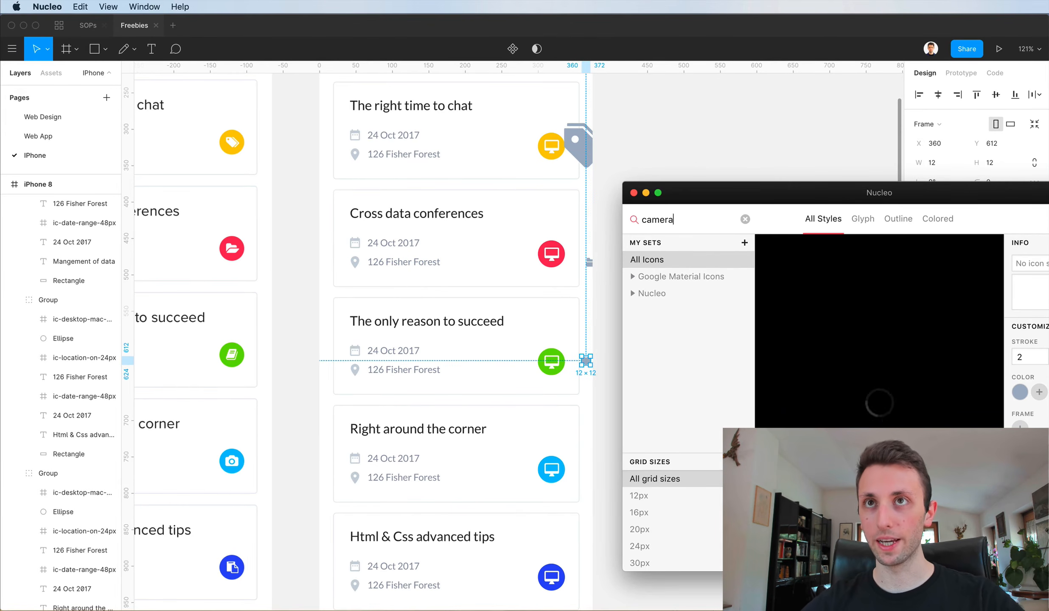
scroll(875, 324, down, 3)
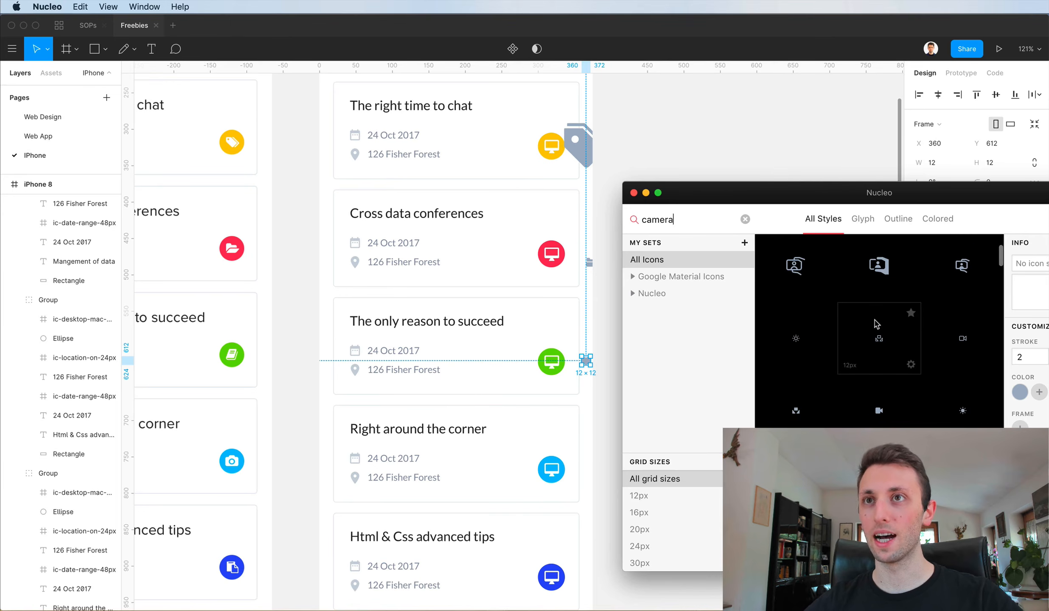
scroll(926, 339, down, 5)
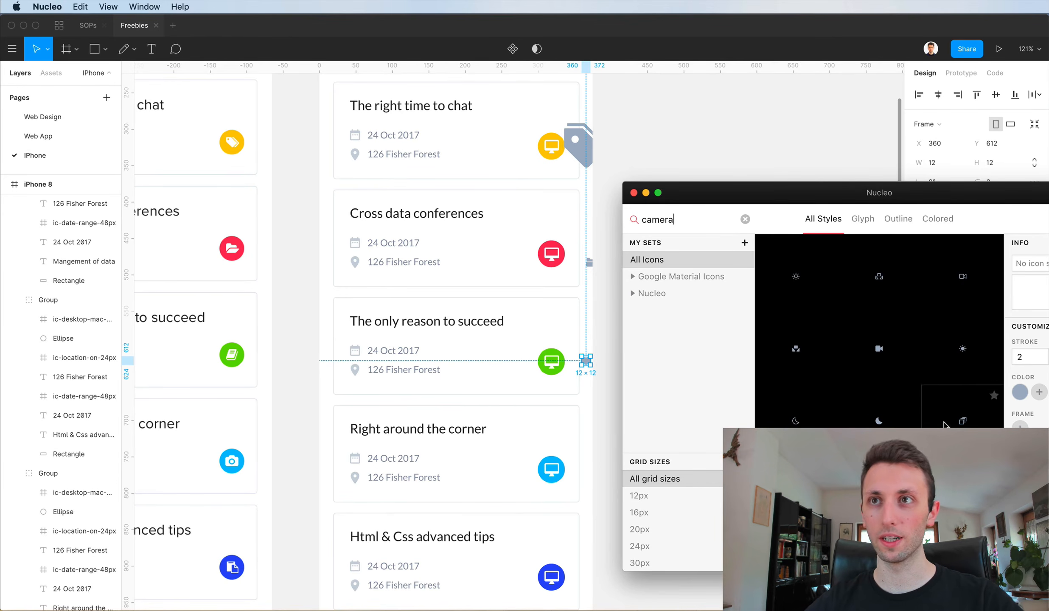
scroll(925, 425, down, 3)
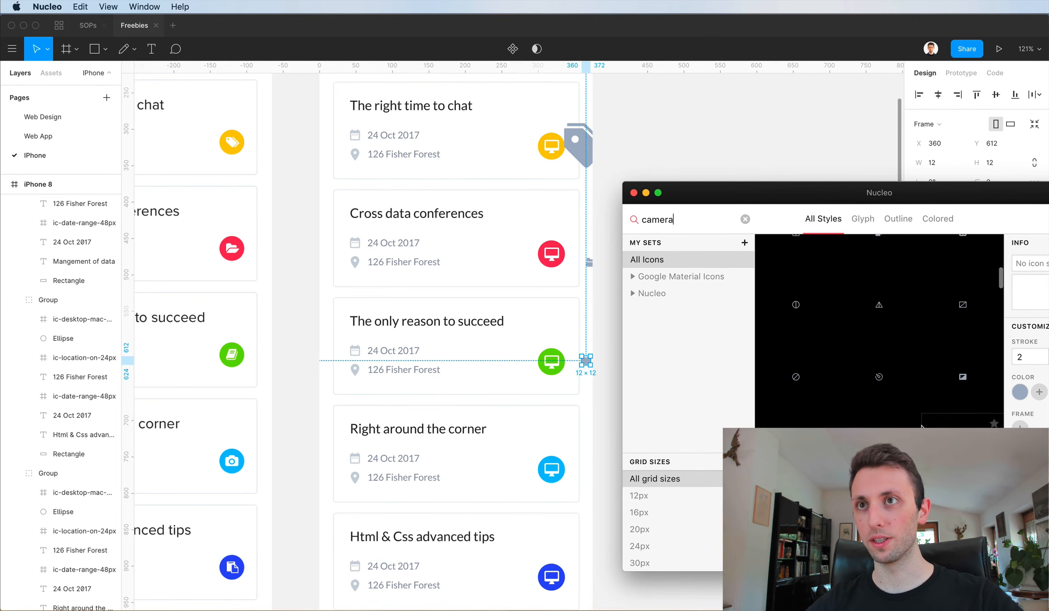
scroll(921, 424, down, 3)
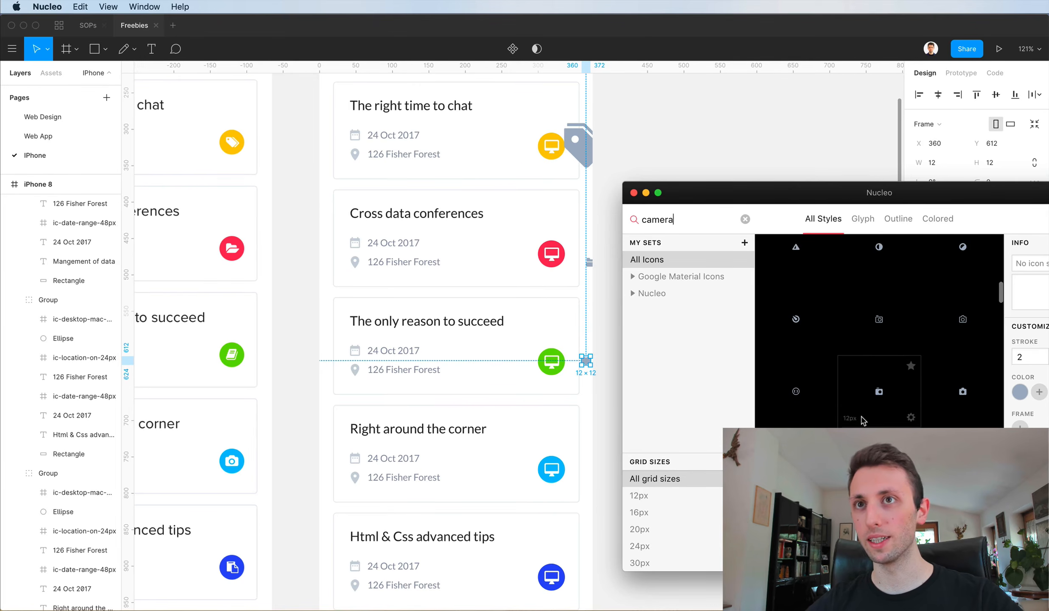
scroll(863, 421, down, 1)
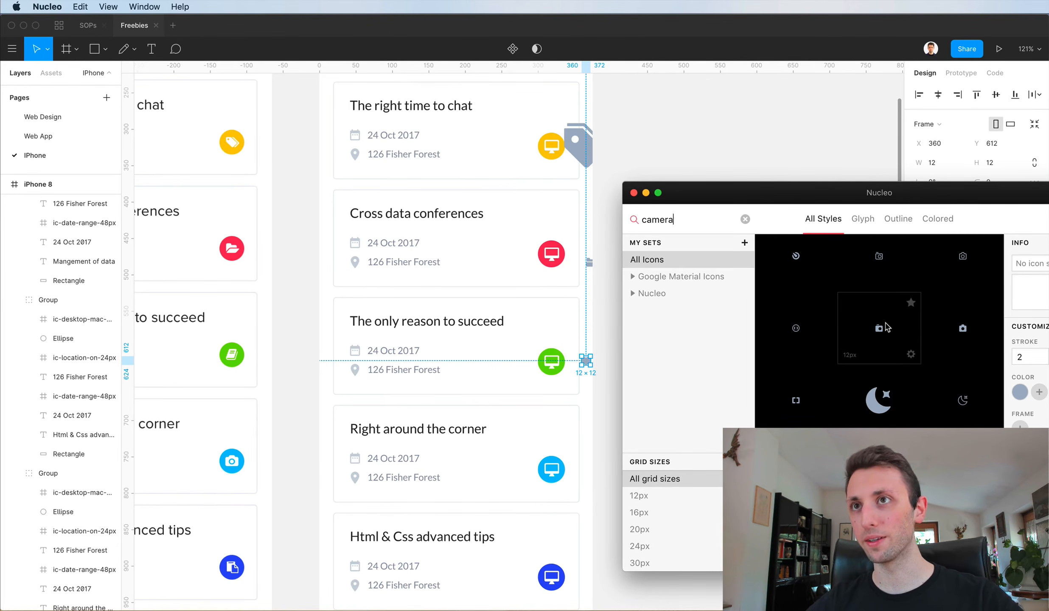
drag(886, 327, 839, 335)
Search Nucleo for "copy" and place the 12px filled copy icon beside the dark blue badge of the "Html & Css advanced tips" card.
scroll(583, 467, down, 5)
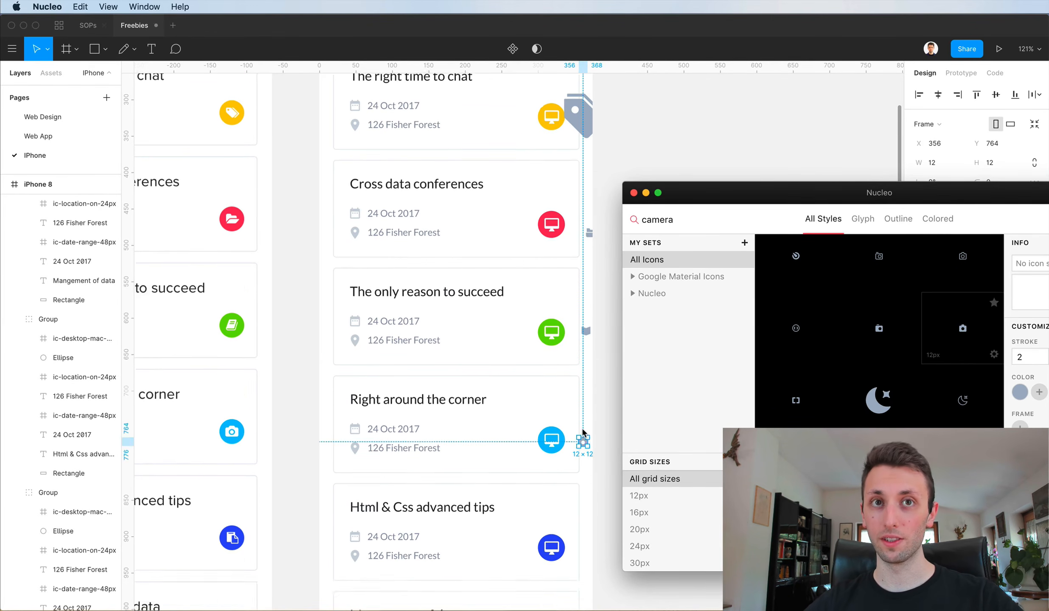
click(675, 219)
text(c)
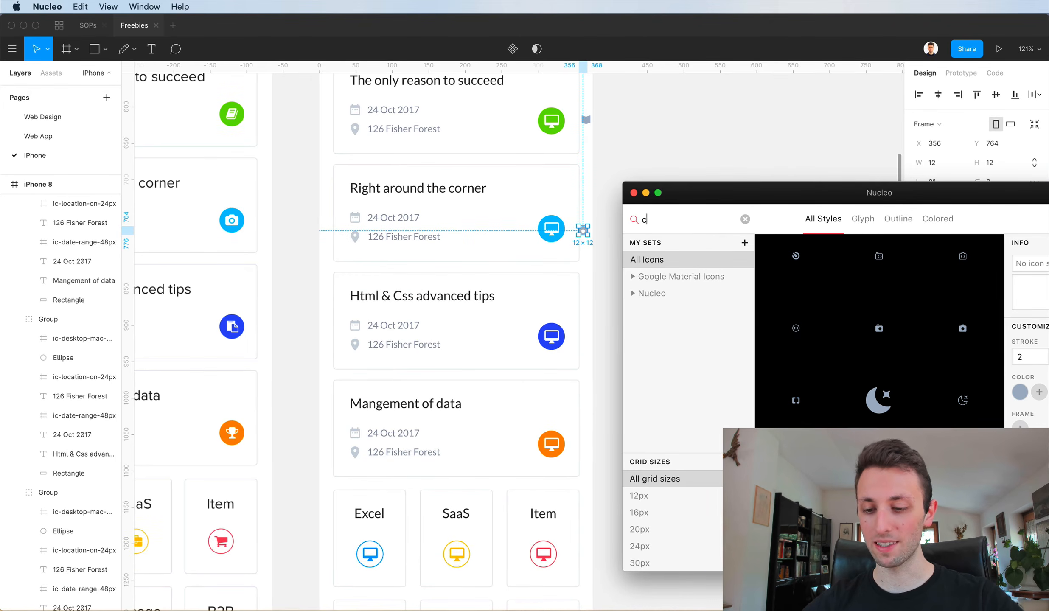
text(opy)
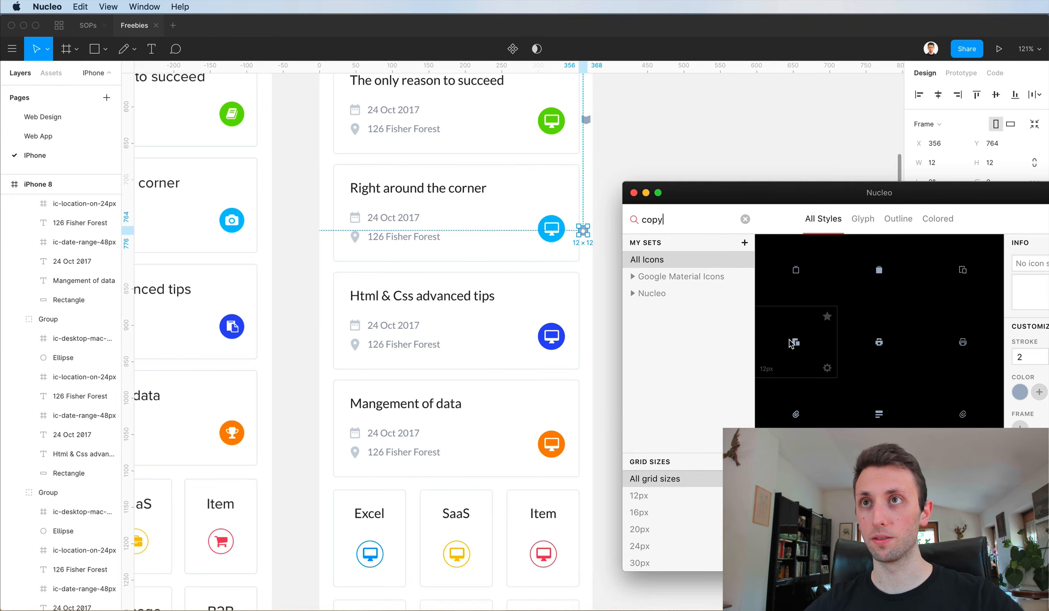
drag(581, 336, 581, 339)
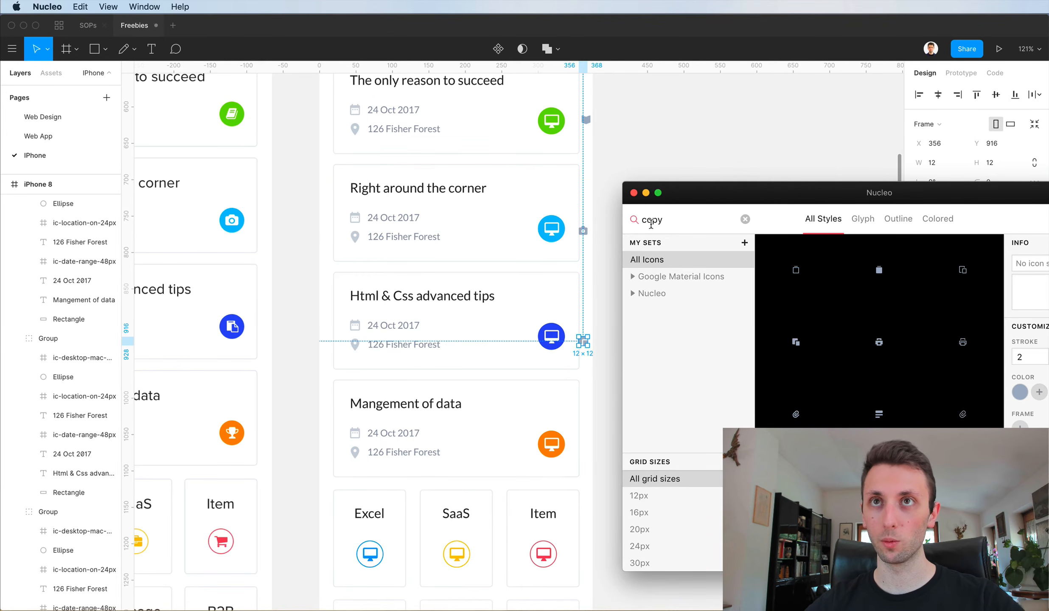
Search Nucleo for "trophy" and place the 16px filled trophy icon beside the orange badge of the "Mangement of data" card.
click(644, 220)
text(t)
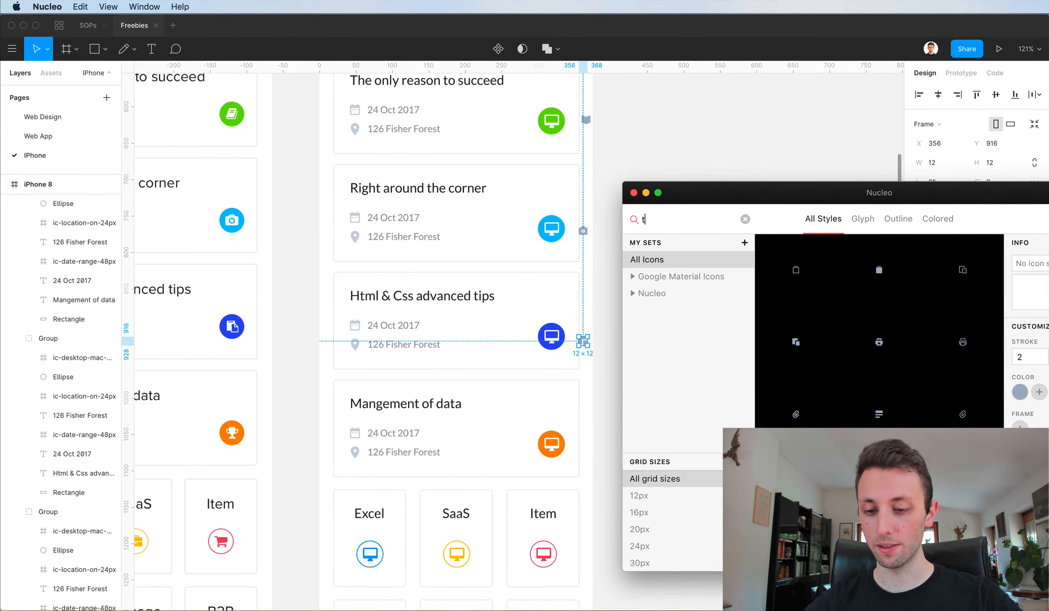
text(rophy)
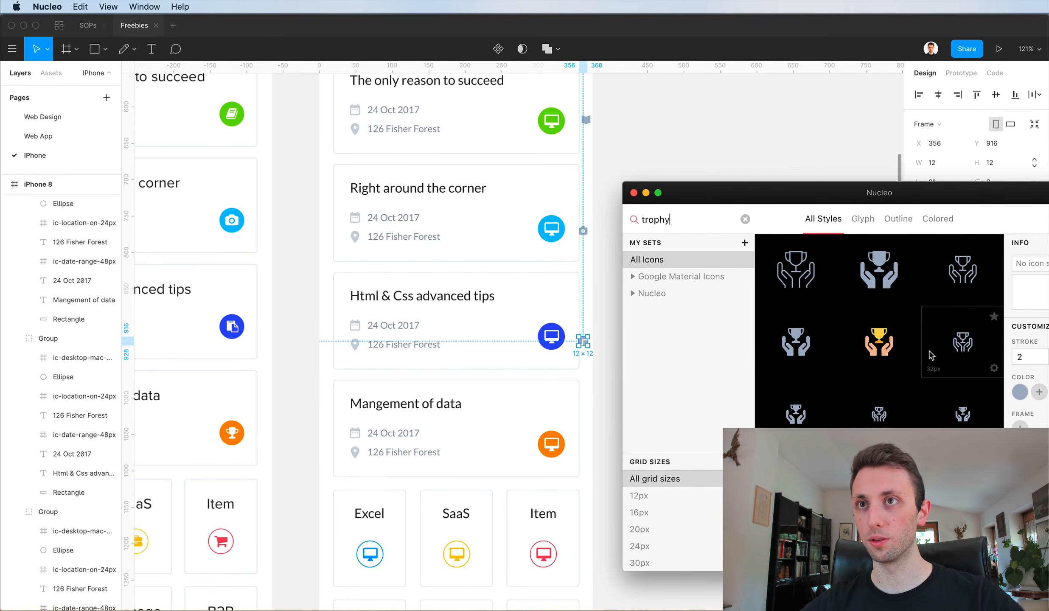
drag(796, 415, 624, 411)
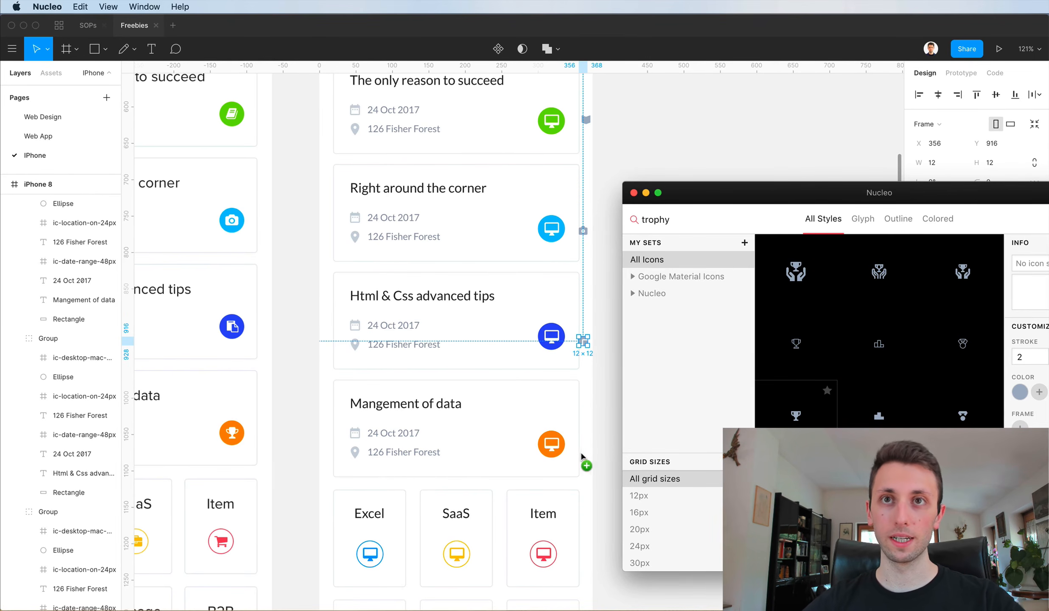
drag(581, 453, 583, 442)
Search Nucleo for "commerce" and look through the results for an icon matching the reference's Item card.
scroll(512, 411, down, 4)
scroll(513, 411, left, 2)
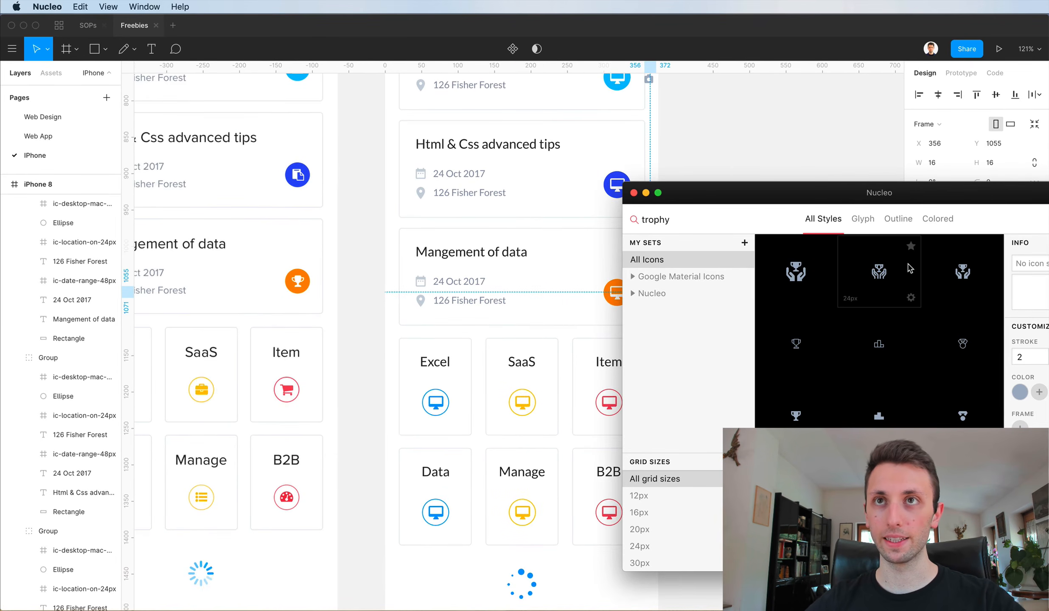
click(643, 217)
text(commerce)
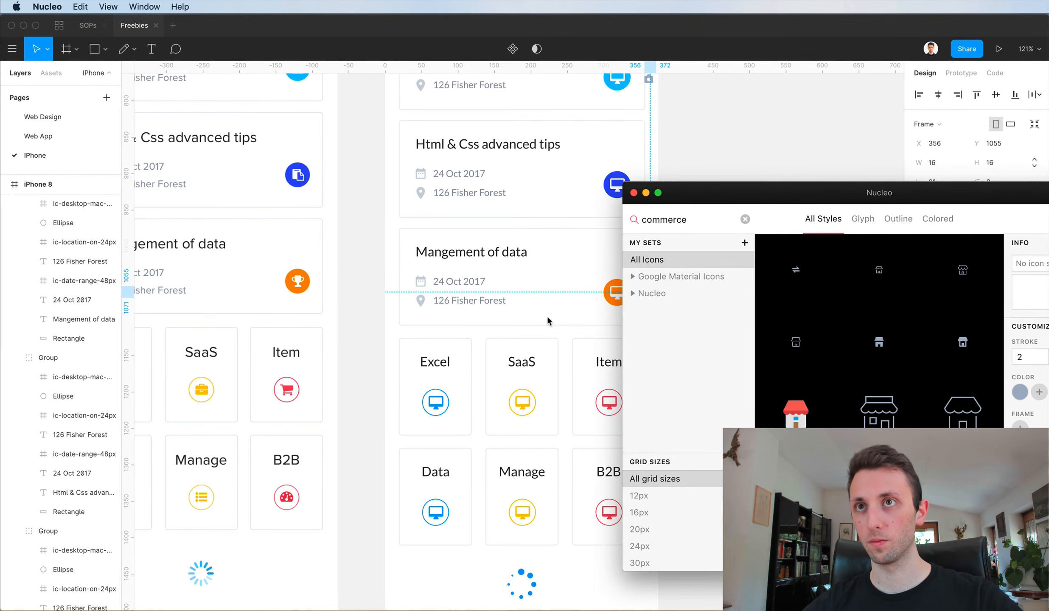
scroll(546, 315, down, 3)
scroll(547, 315, right, 1)
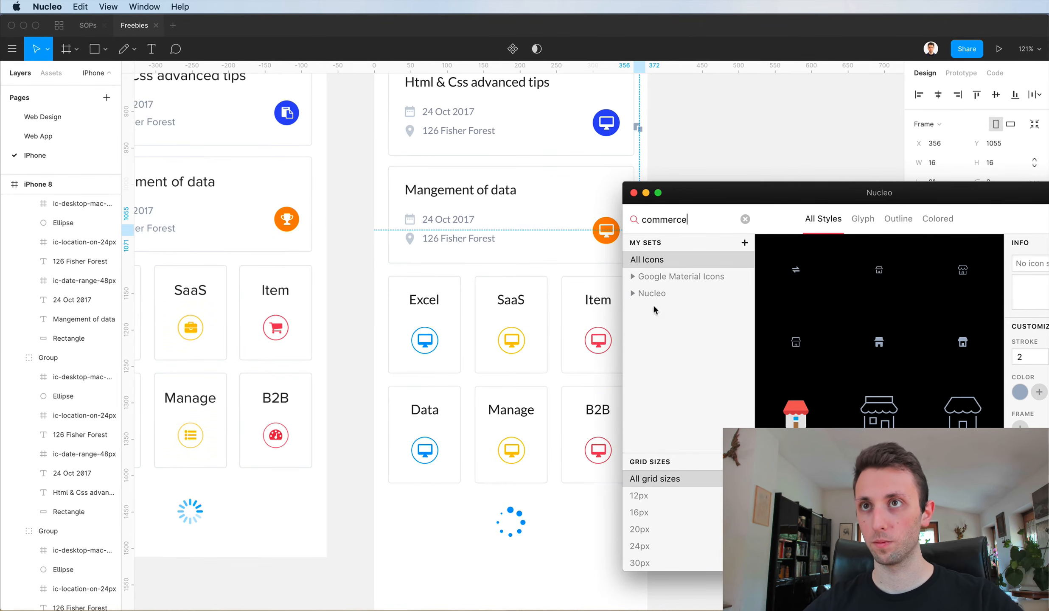
scroll(879, 341, down, 5)
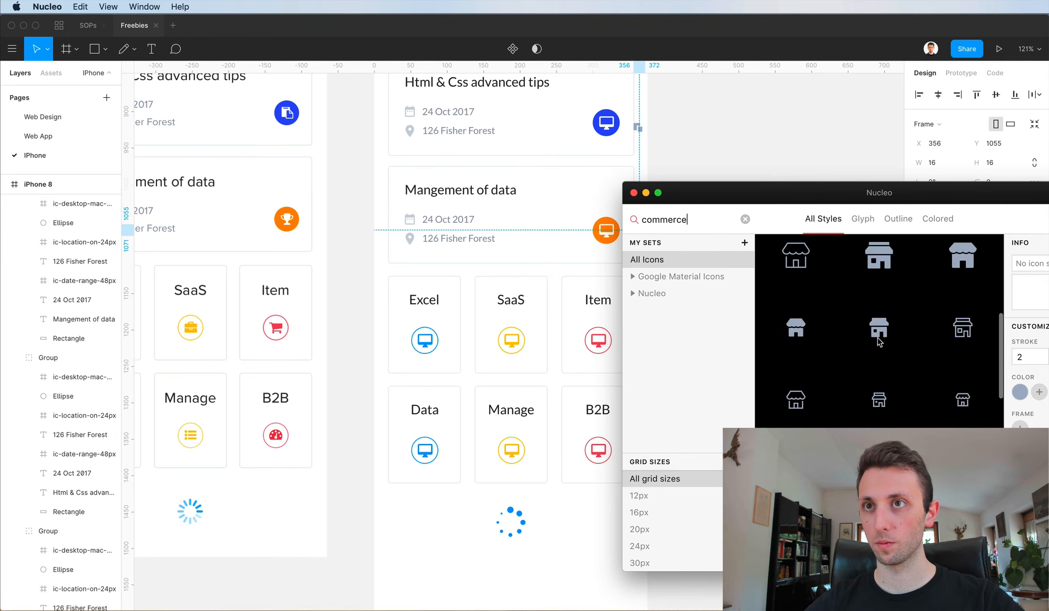
Search Nucleo for "cart" and place the 12px filled shopping cart icon beside the red badge of the Item card.
double_click(650, 221)
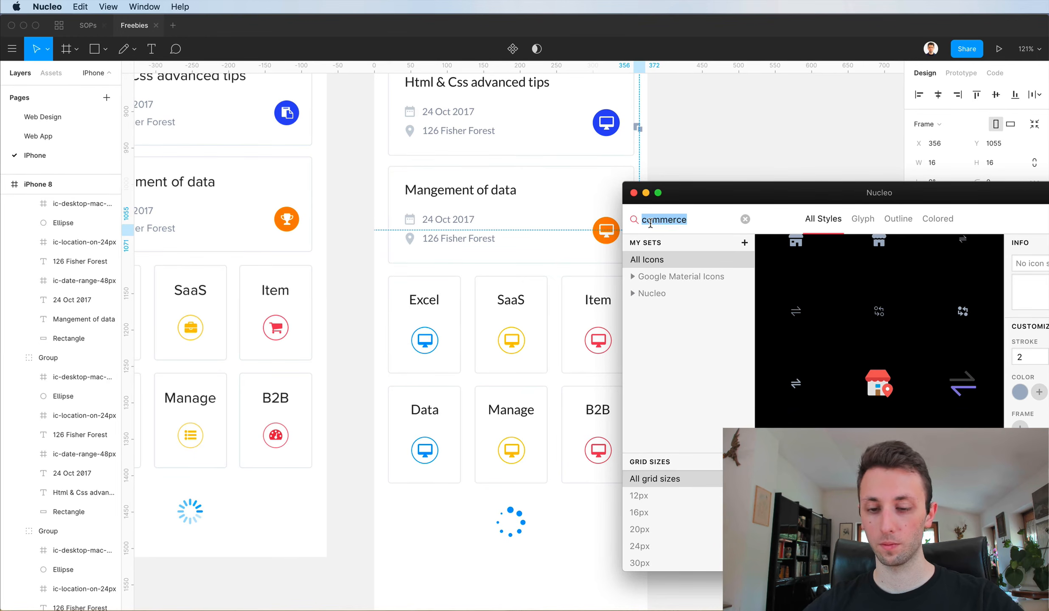
text(cart)
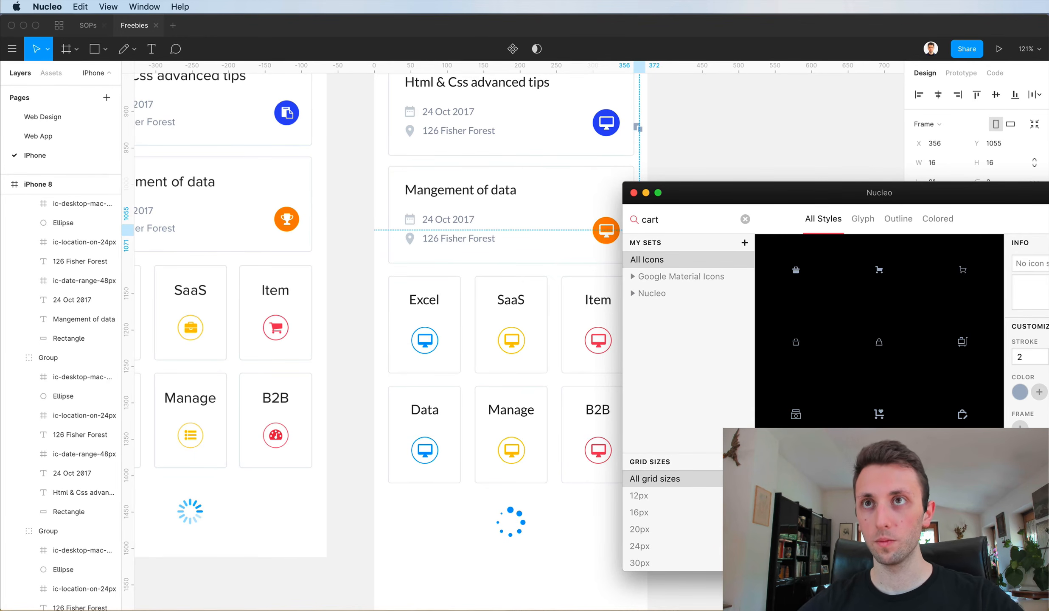
drag(611, 337, 611, 327)
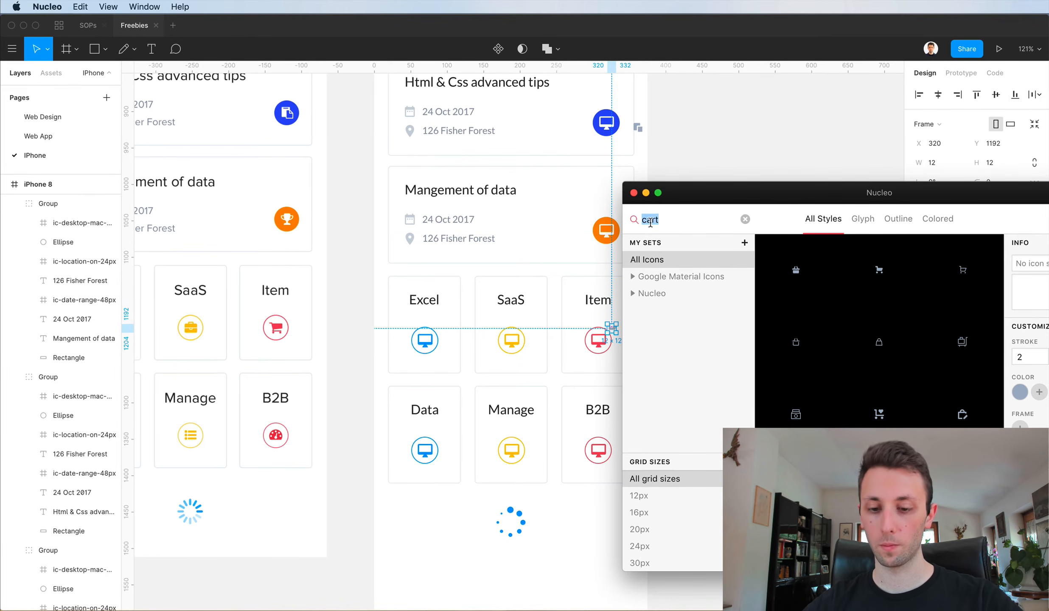
Search Nucleo for "dashboar" and place the 24px filled gauge icon just below the B2B card.
text(dashbpoar)
key(BackSpace)
key(BackSpace)
key(BackSpace)
key(BackSpace)
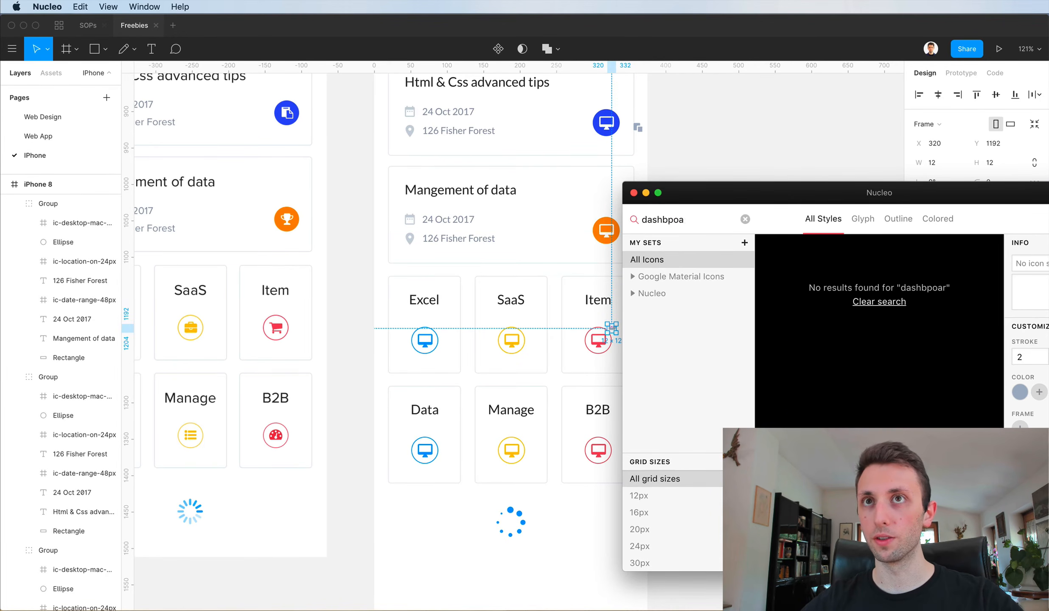
text(or)
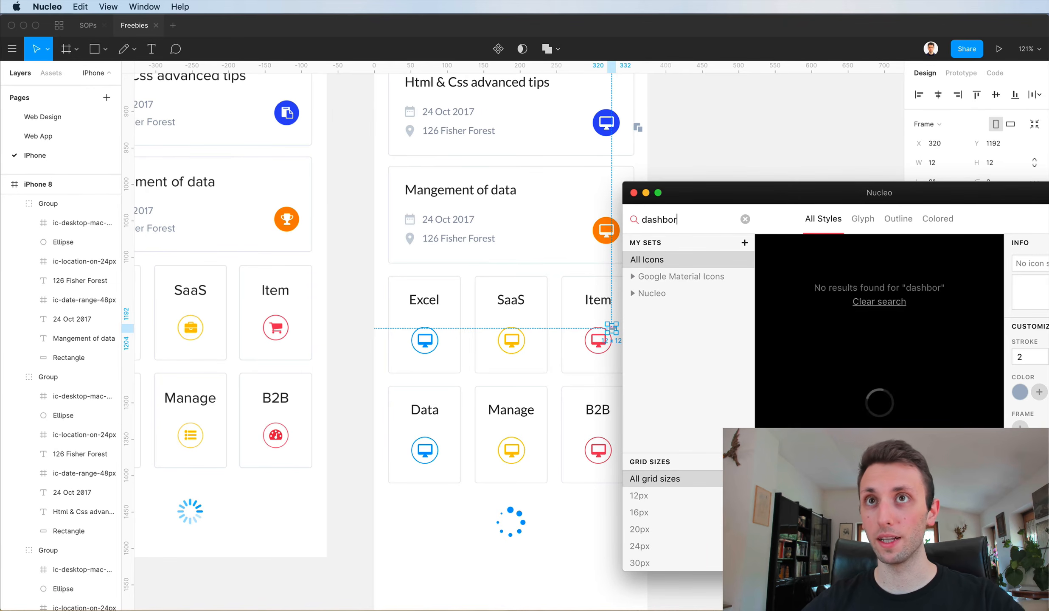
key(BackSpace)
text(ar)
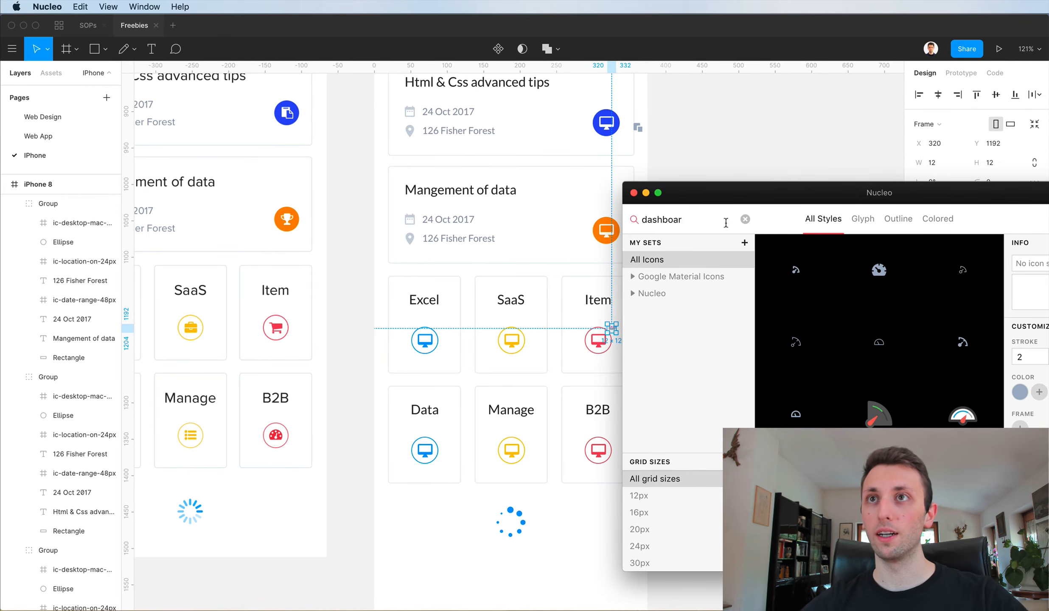
drag(590, 485, 588, 493)
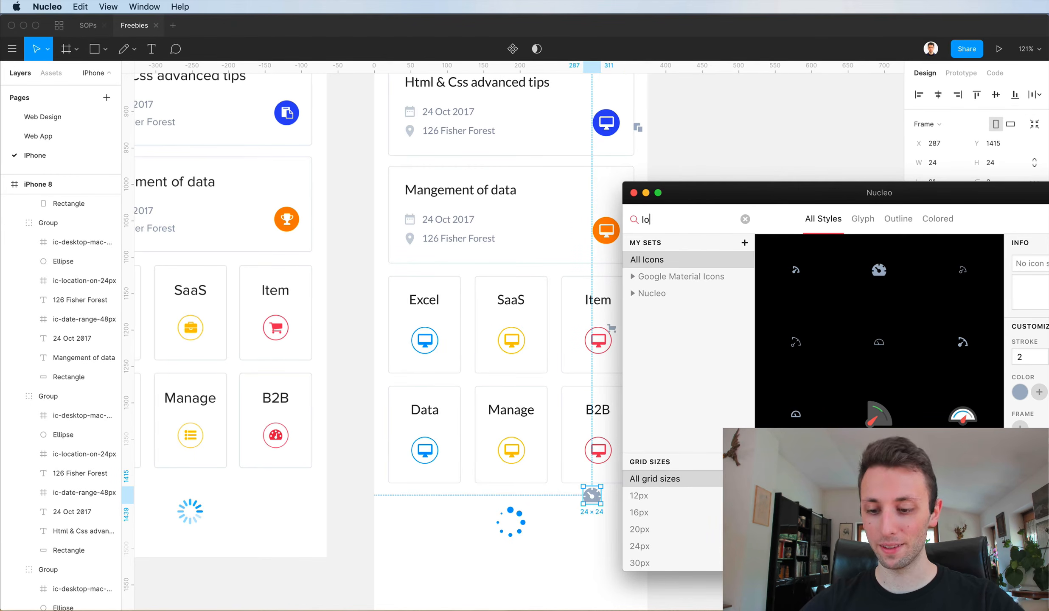
Search Nucleo for "list" and place the 12px bulleted list icon just below the Manage card.
key(BackSpace)
key(BackSpace)
key(BackSpace)
key(BackSpace)
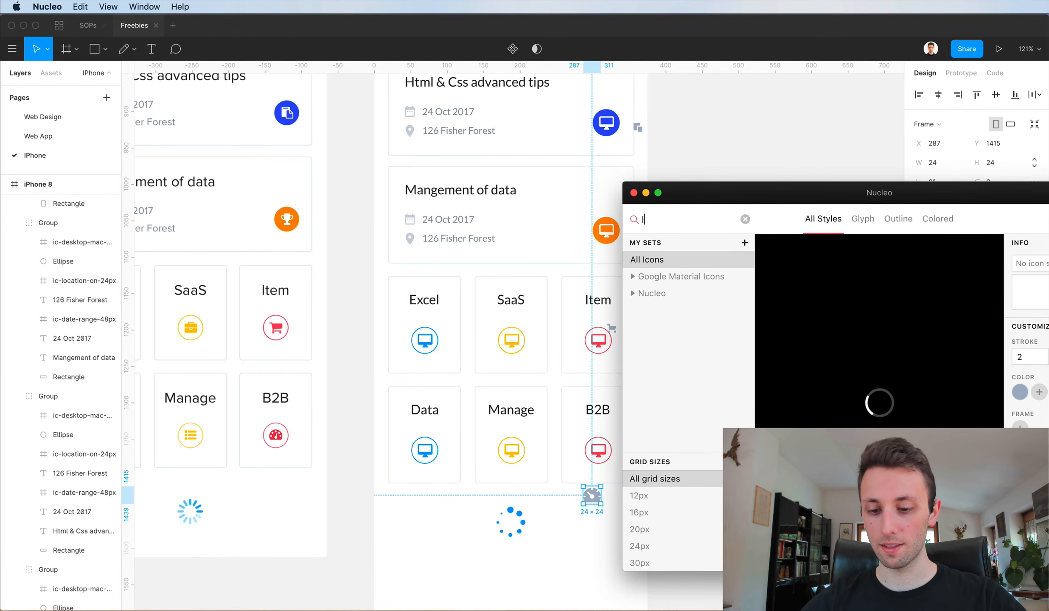
text(ist)
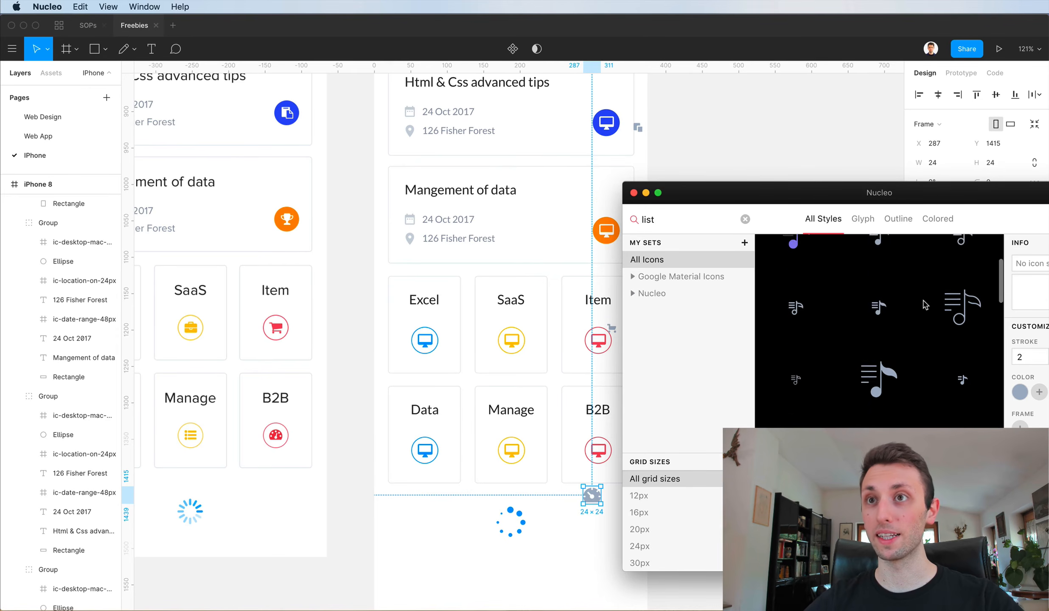
scroll(925, 304, down, 10)
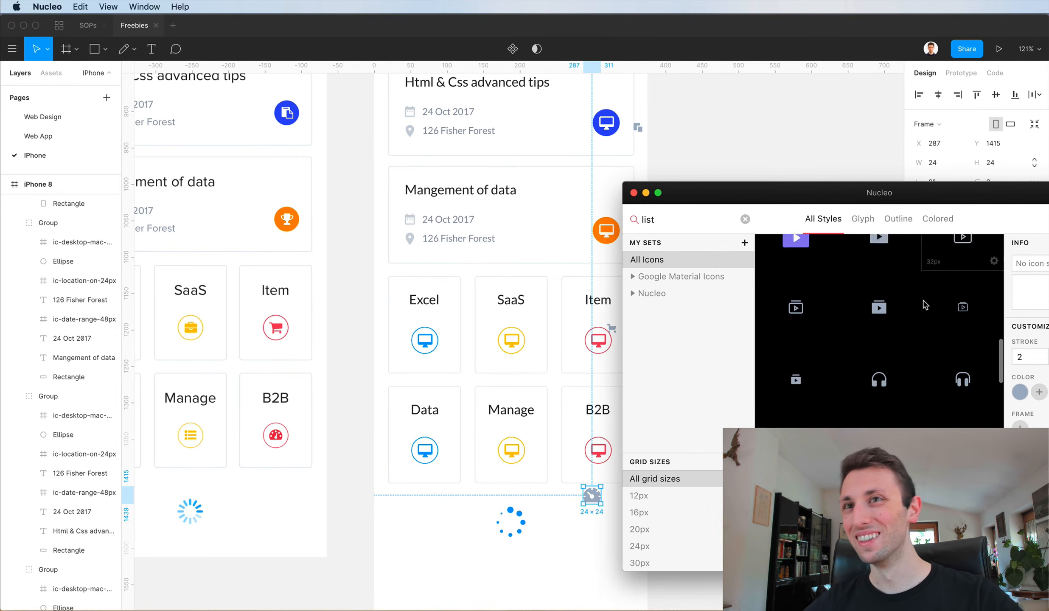
scroll(925, 305, down, 2)
scroll(925, 305, up, 6)
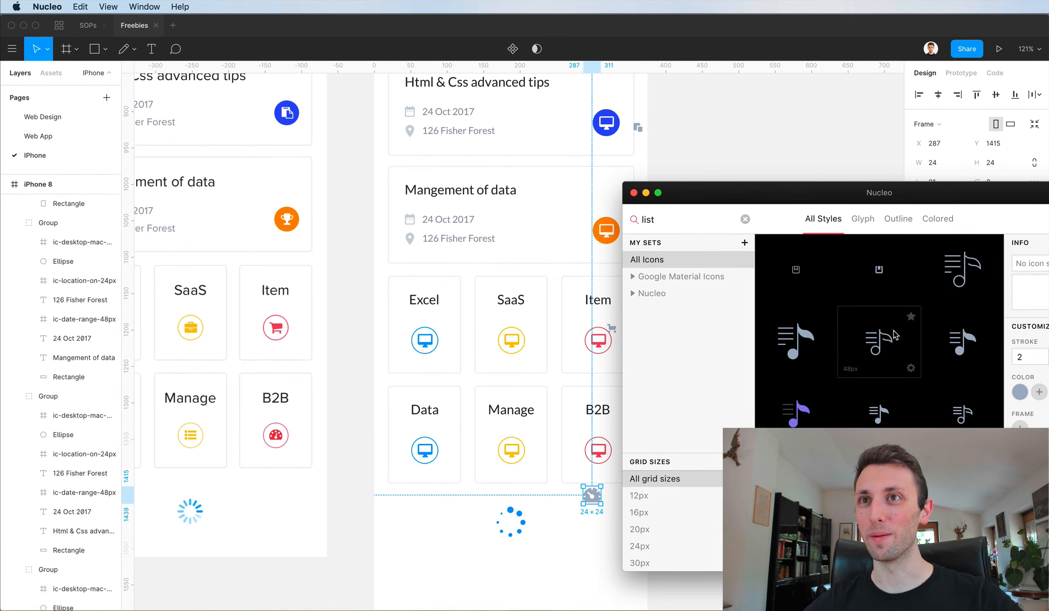
drag(798, 339, 539, 496)
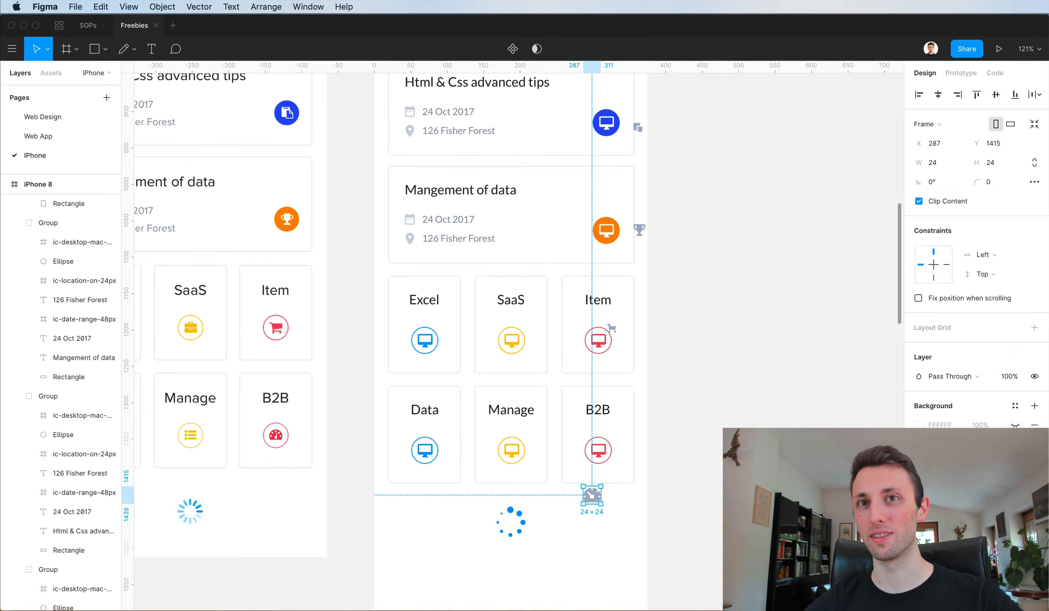
key(super+Tab)
scroll(811, 354, down, 5)
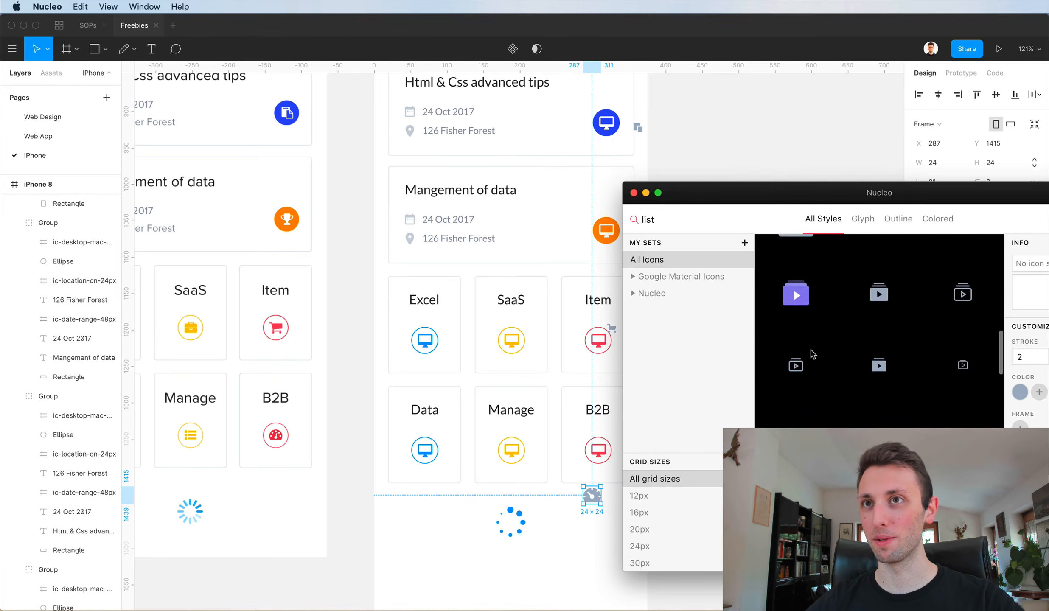
scroll(811, 354, down, 10)
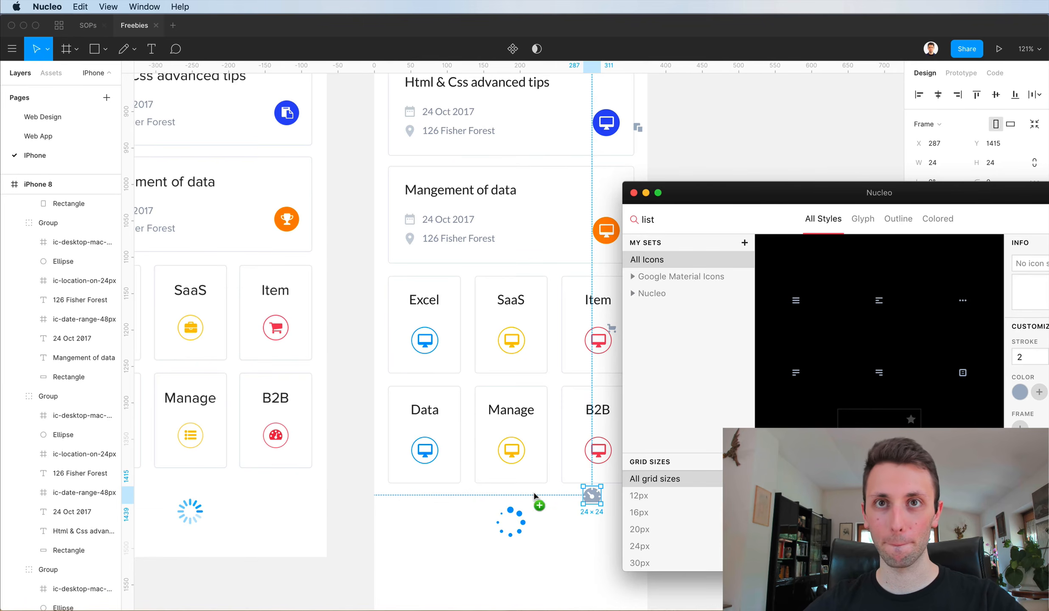
drag(534, 496, 533, 492)
Search Nucleo for "archive" and place the 12px filled archive box icon below the Data card.
scroll(533, 491, left, 4)
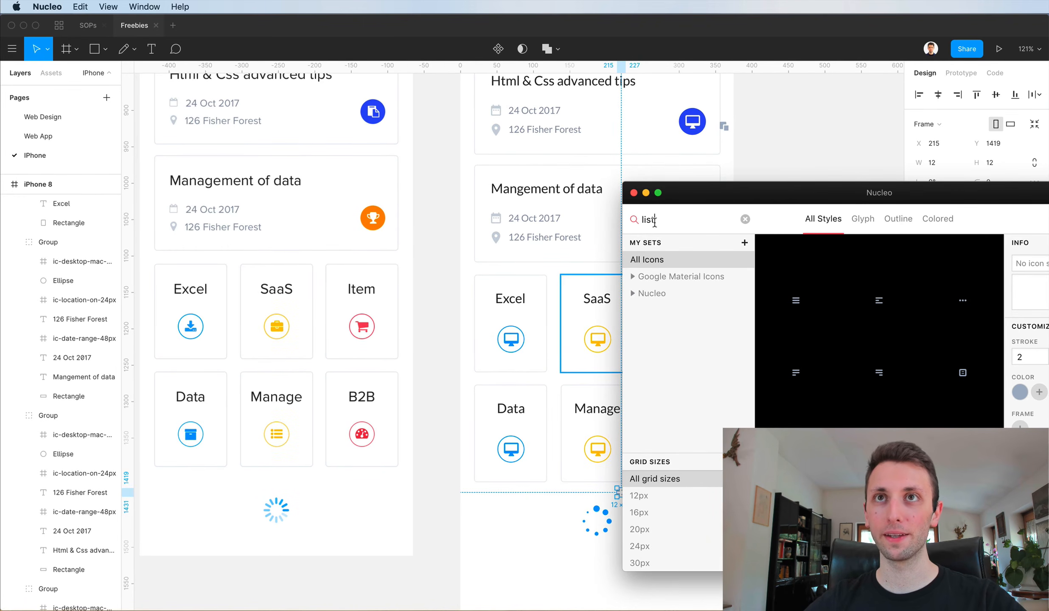
text(archive)
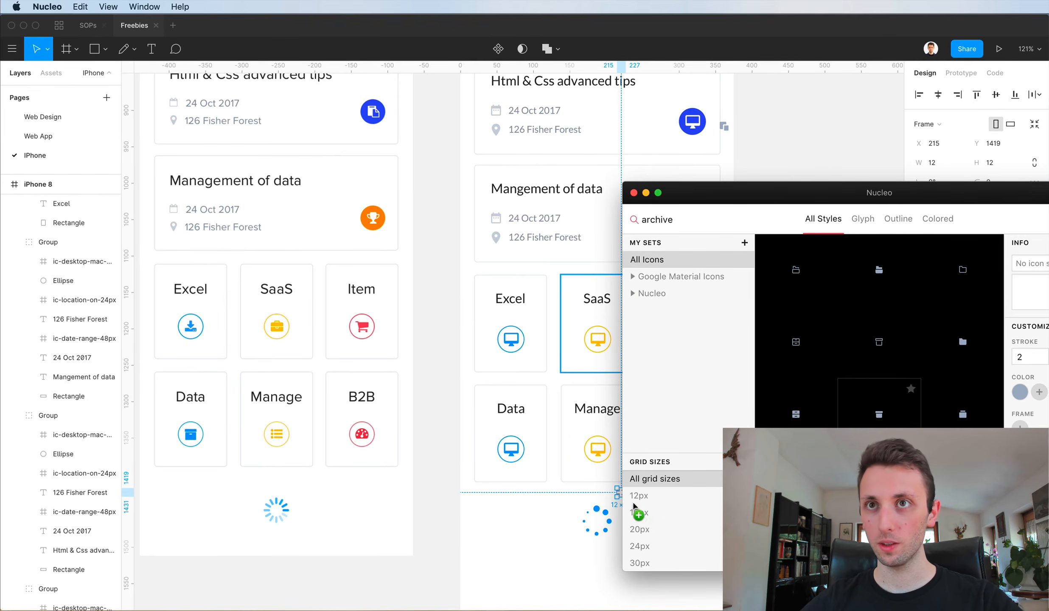
drag(633, 506, 511, 501)
Search Nucleo for "download" and place the 12px download arrow icon between the Excel and Data cards.
click(1047, 323)
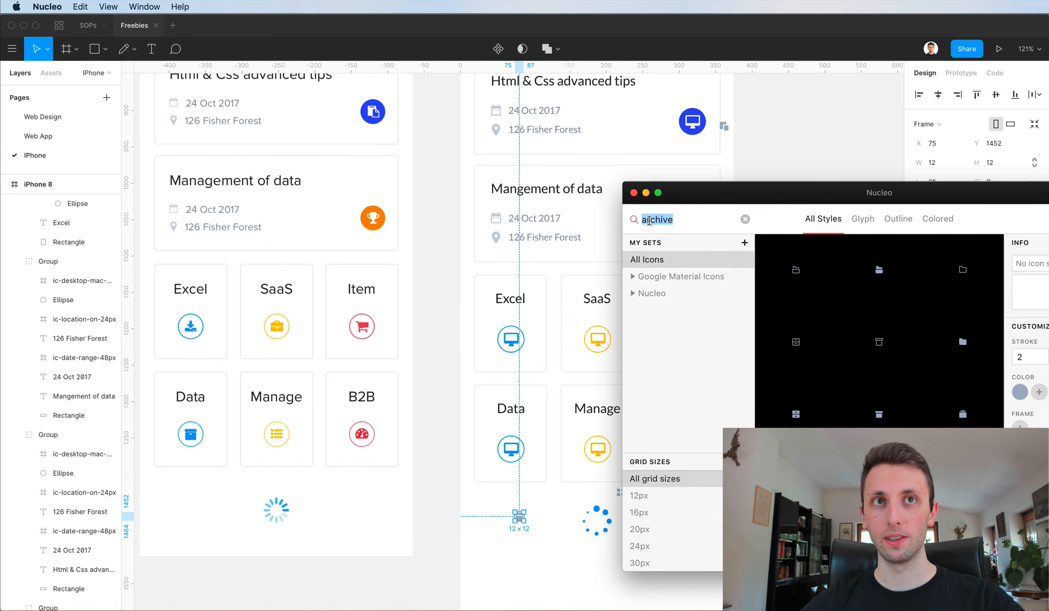
text(download)
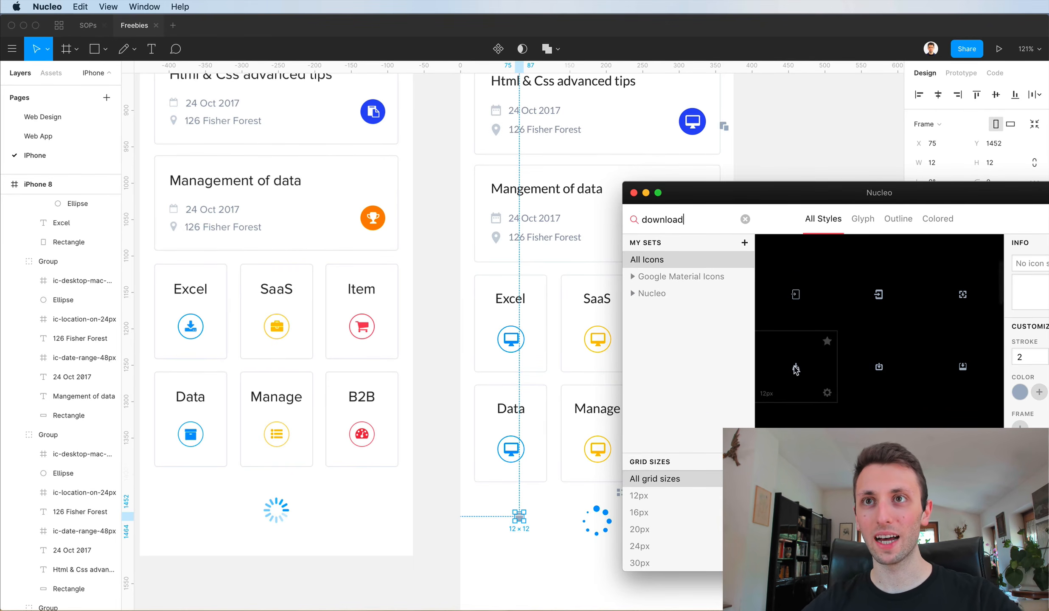
scroll(806, 382, down, 1)
drag(796, 414, 479, 379)
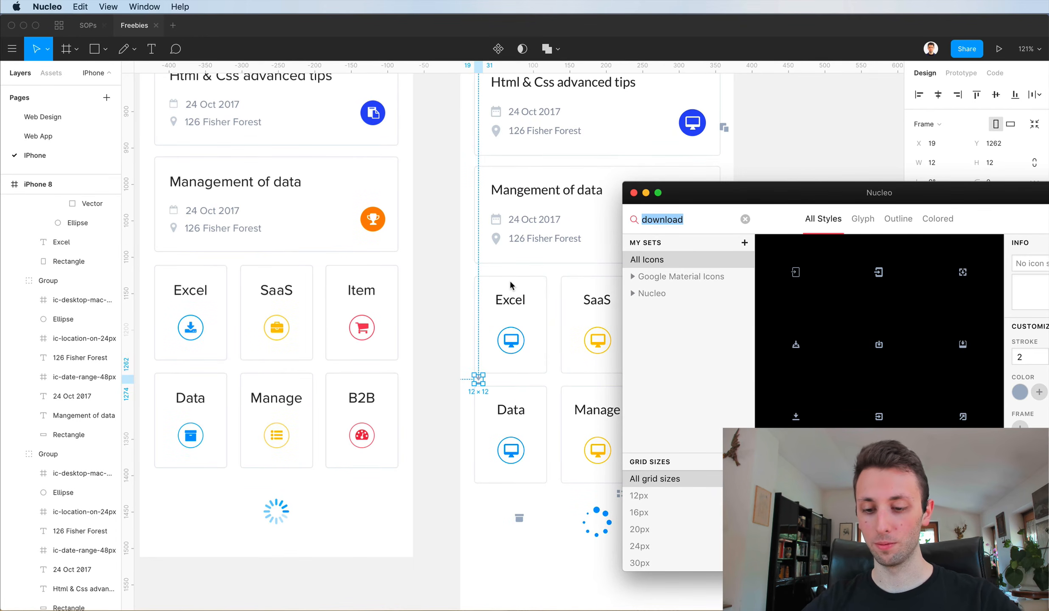
Search Nucleo for "job" and place the 16px filled briefcase icon between the SaaS and Manage cards.
text(job)
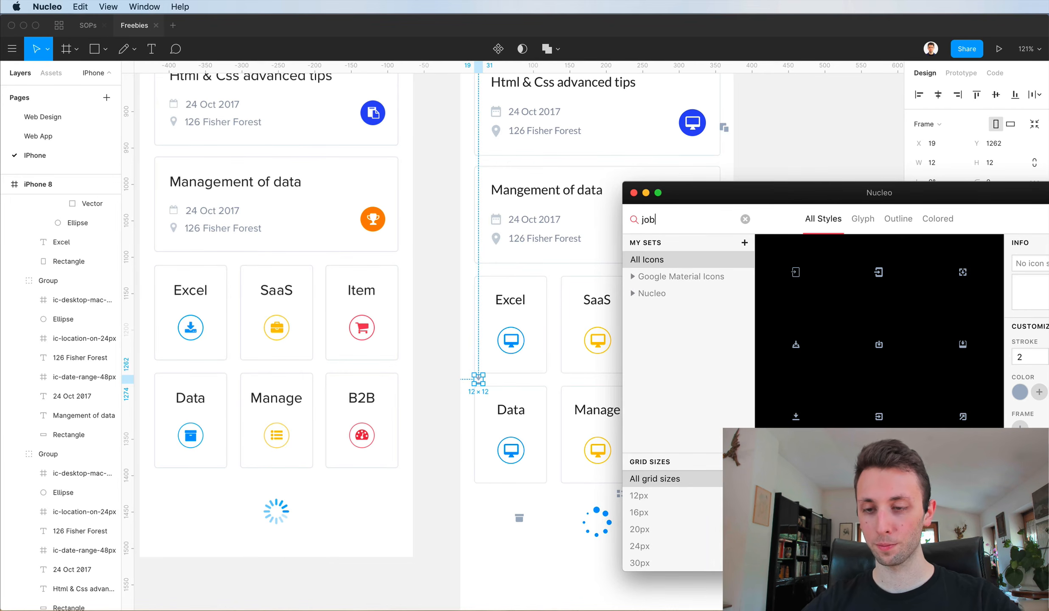
drag(796, 350, 592, 377)
scroll(571, 364, up, 5)
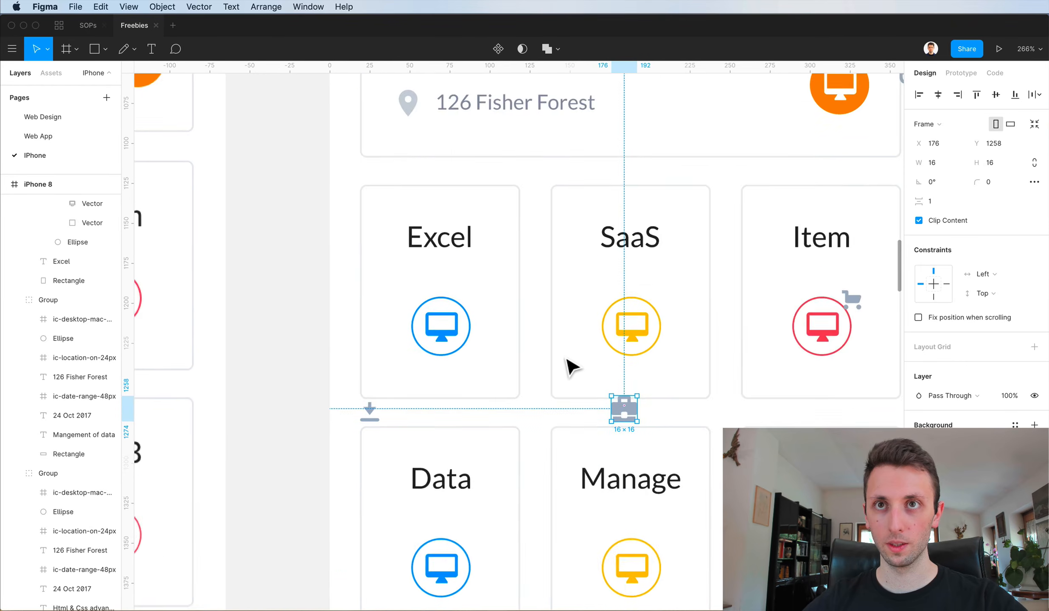
Delete the desktop monitor shape inside the yellow circle of the SaaS card.
scroll(654, 445, down, 4)
scroll(660, 452, up, 5)
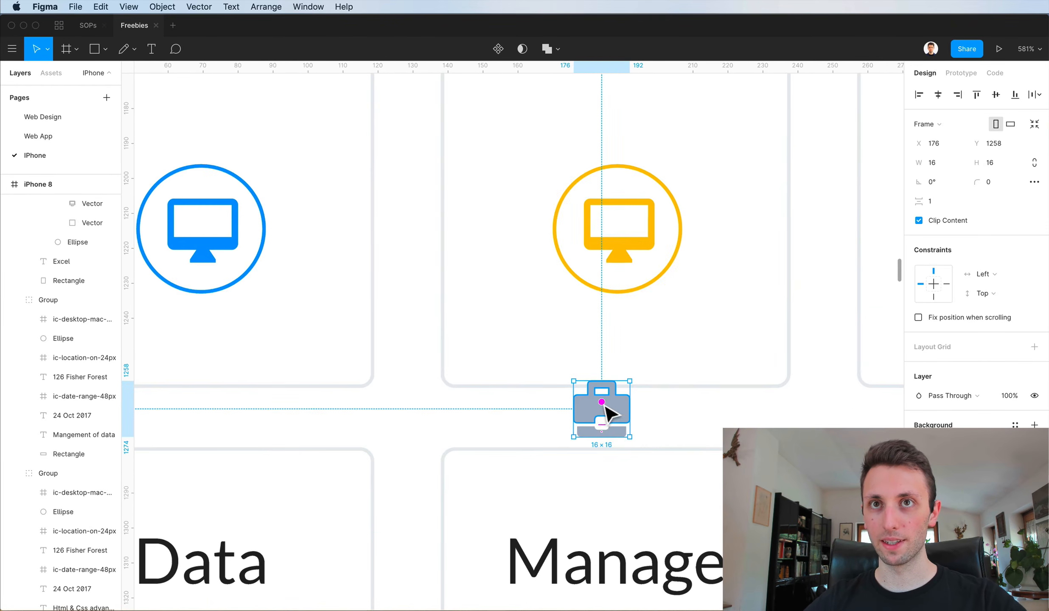
scroll(632, 418, up, 5)
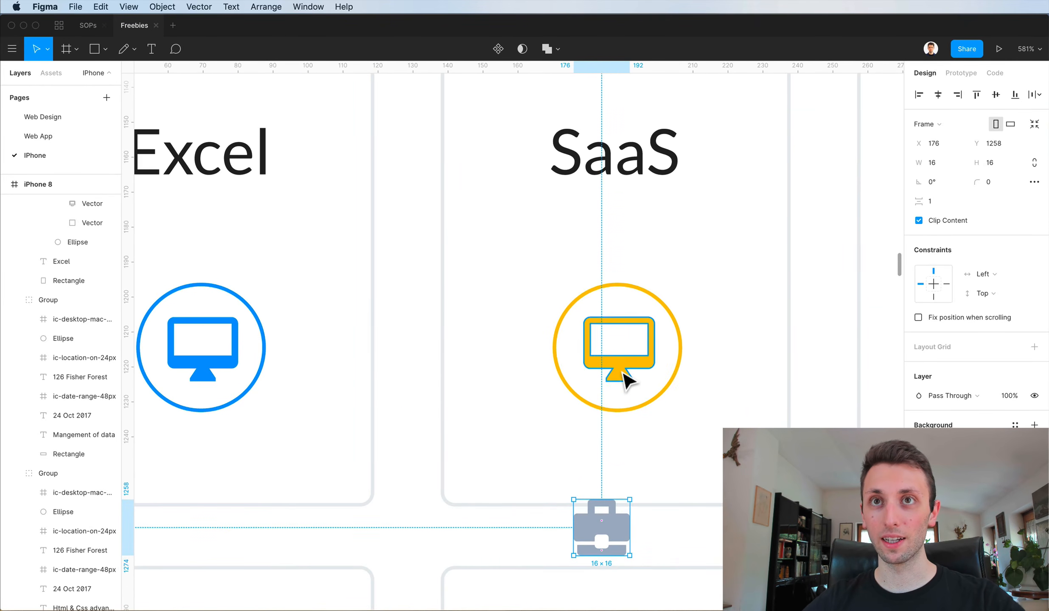
super+click(628, 379)
text(375)
key(super+z)
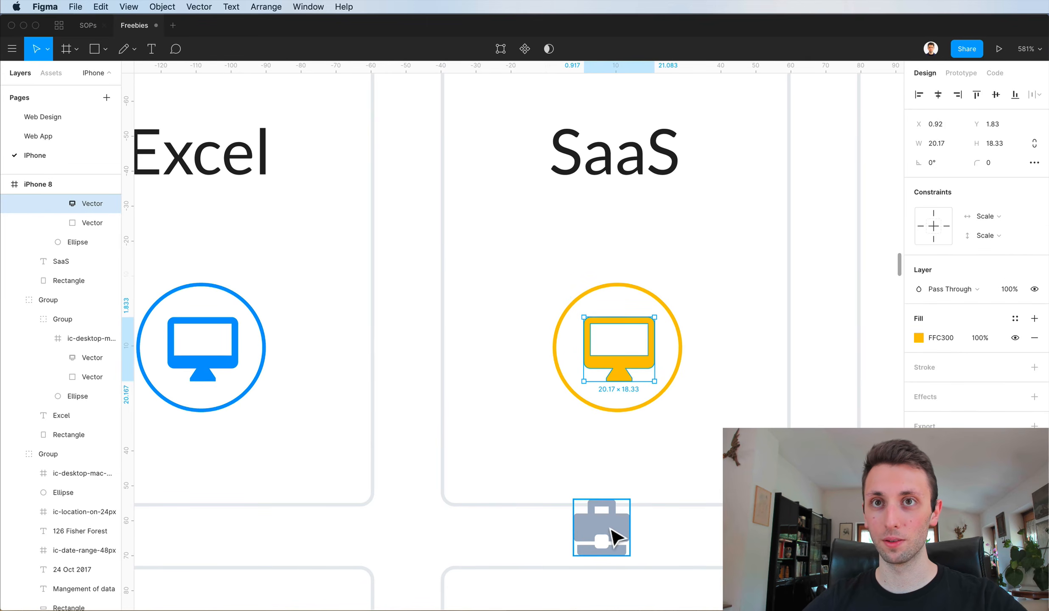
click(616, 539)
super+click(620, 378)
key(Delete)
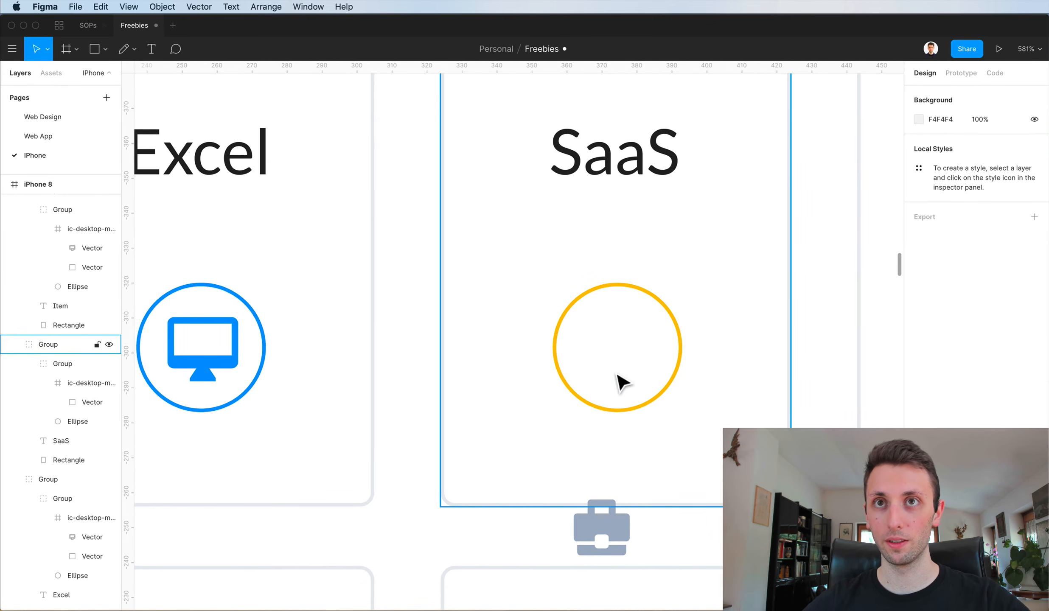
Ungroup all six small cards, from Excel through B2B, in the recreated mockup.
scroll(624, 382, down, 10)
drag(452, 304, 729, 331)
shift+drag(424, 450, 747, 483)
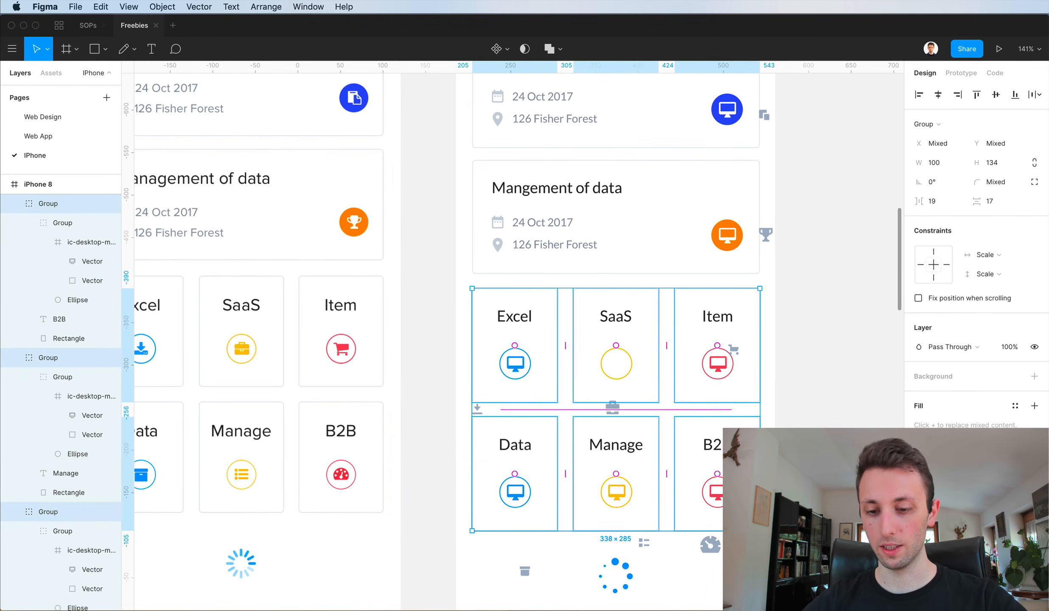
key(super+shift+g)
click(779, 452)
Ungroup the circular icon badges of the Data, Manage, B2B, Excel and Item cards.
scroll(779, 453, up, 3)
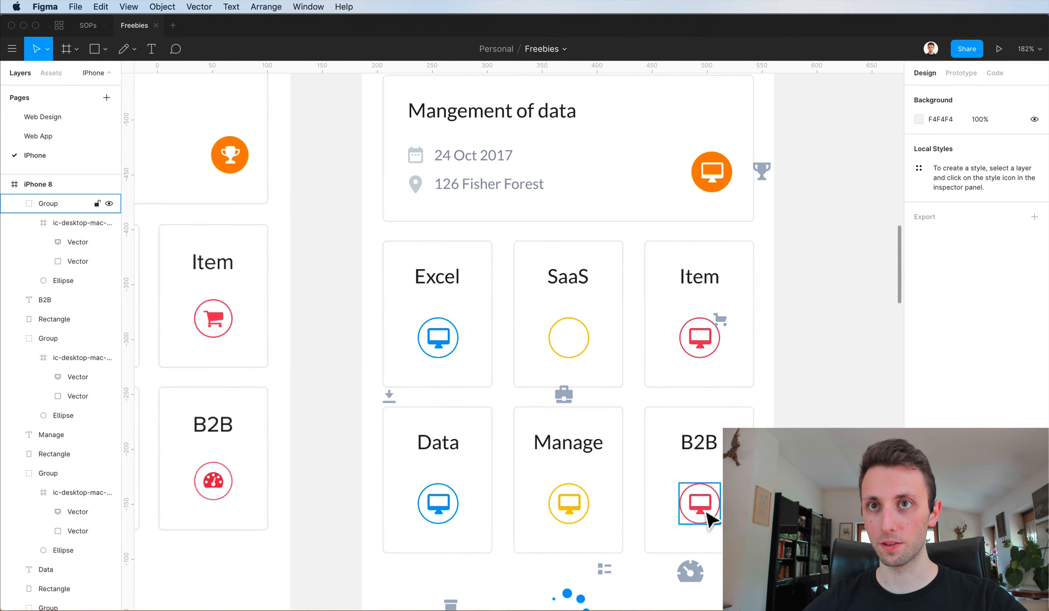
click(708, 517)
shift+click(567, 509)
shift+click(451, 508)
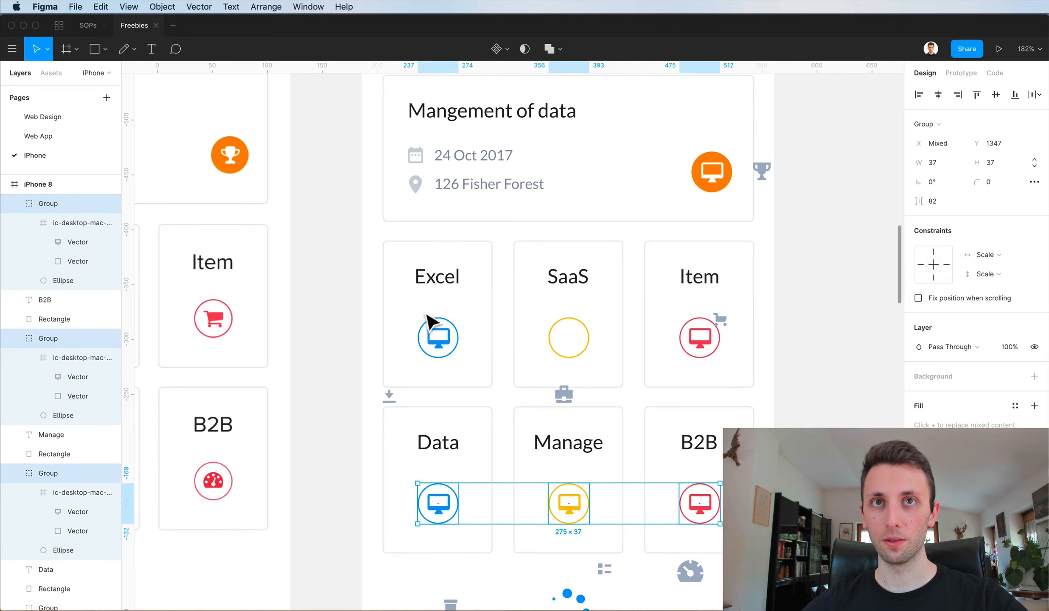
shift+click(427, 315)
shift+click(703, 344)
key(super+shift+g)
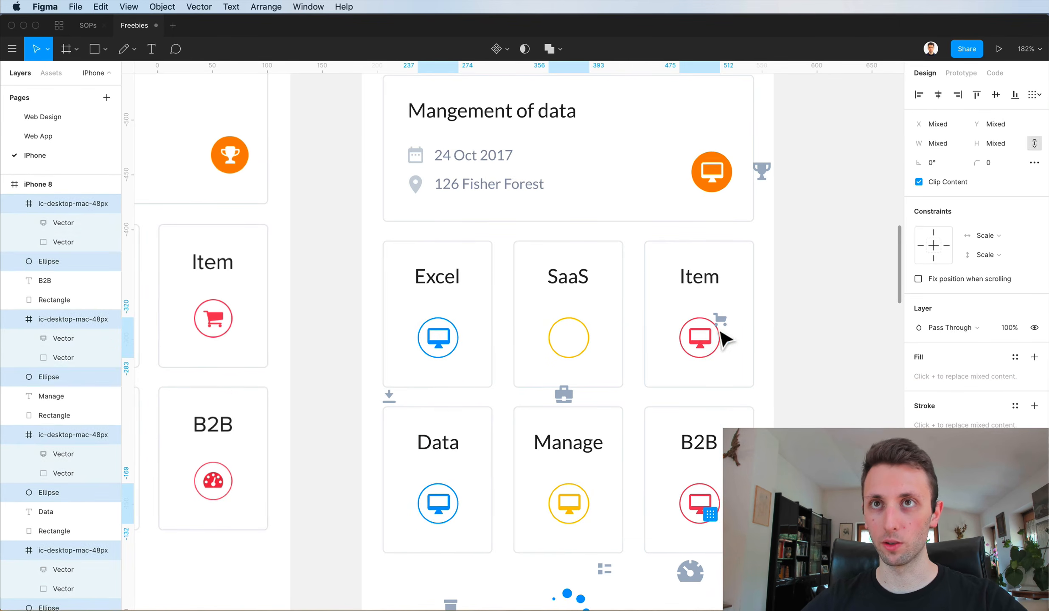
key(Escape)
Delete the desktop monitor icons from the circles of the Item, B2B, Manage, Data and Excel cards.
click(701, 342)
shift+click(701, 519)
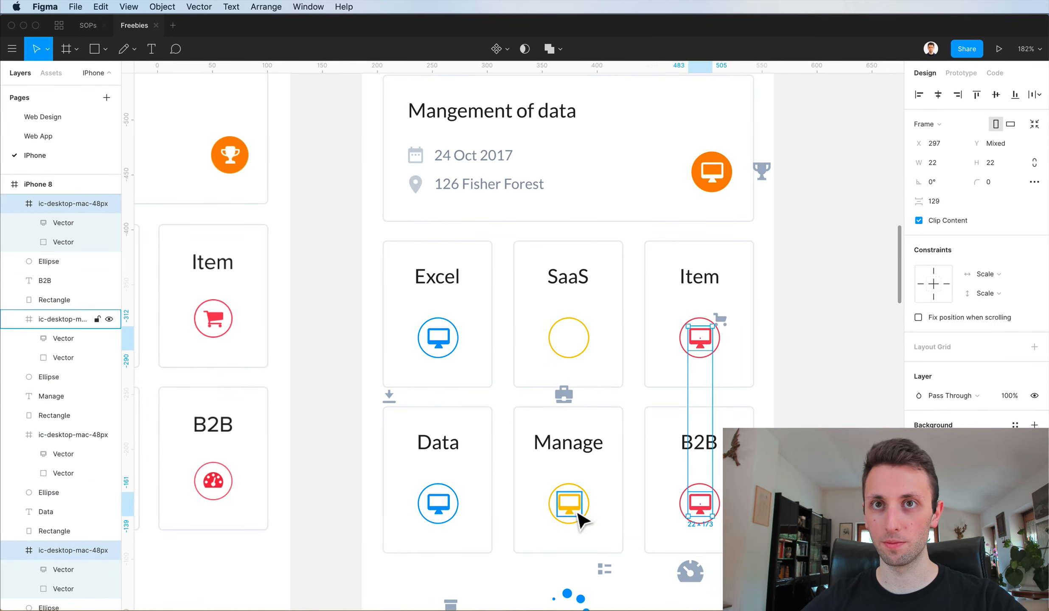
shift+click(579, 515)
shift+click(441, 511)
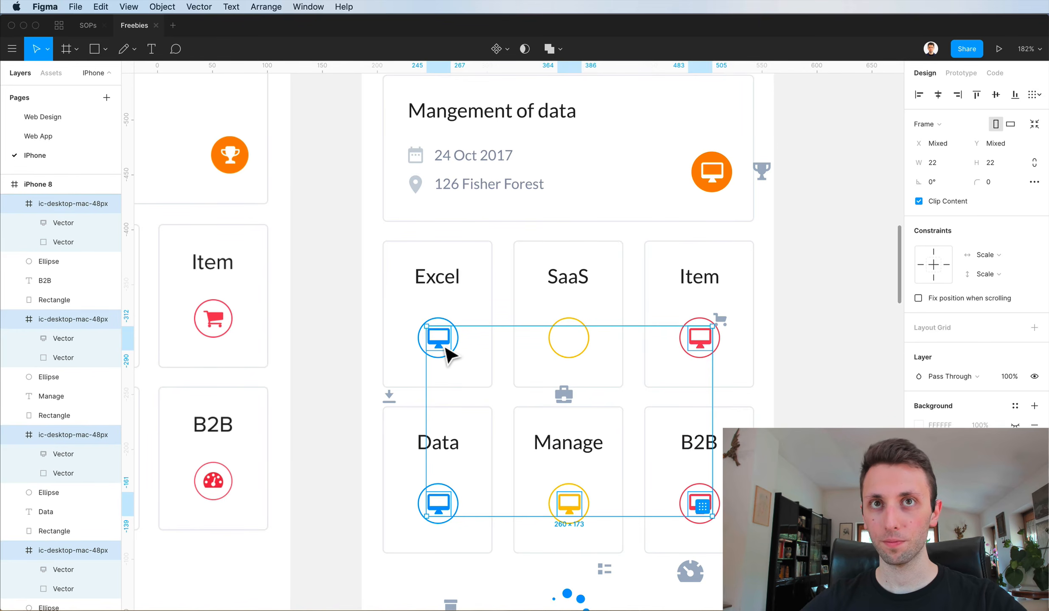
key(Delete)
Place the download arrow icon centred in the Excel card's circle, scale it to 18 × 18 and colour it the ring's blue.
scroll(448, 355, up, 10)
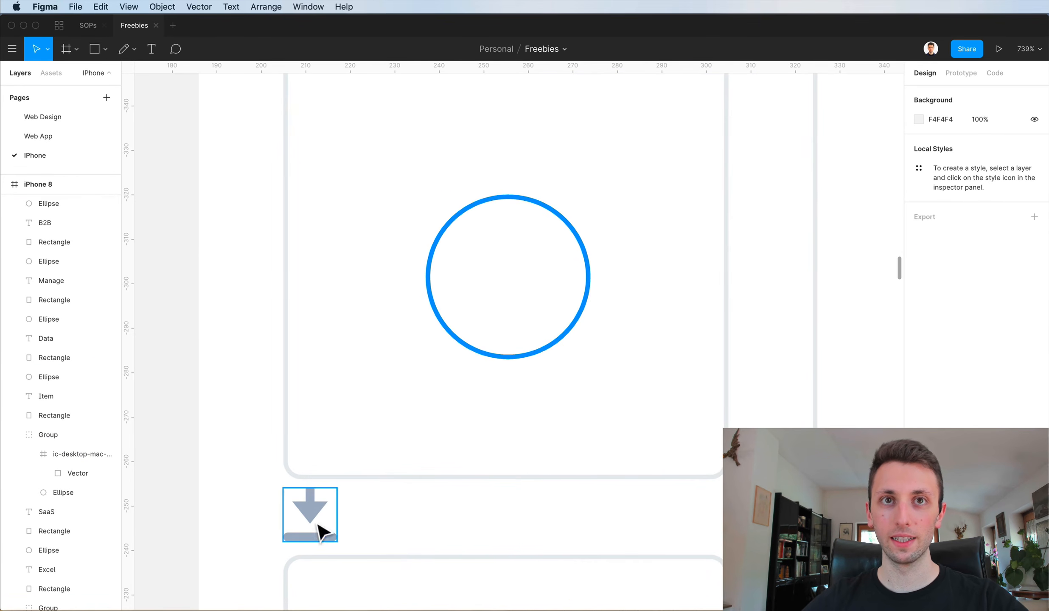
drag(321, 531, 555, 249)
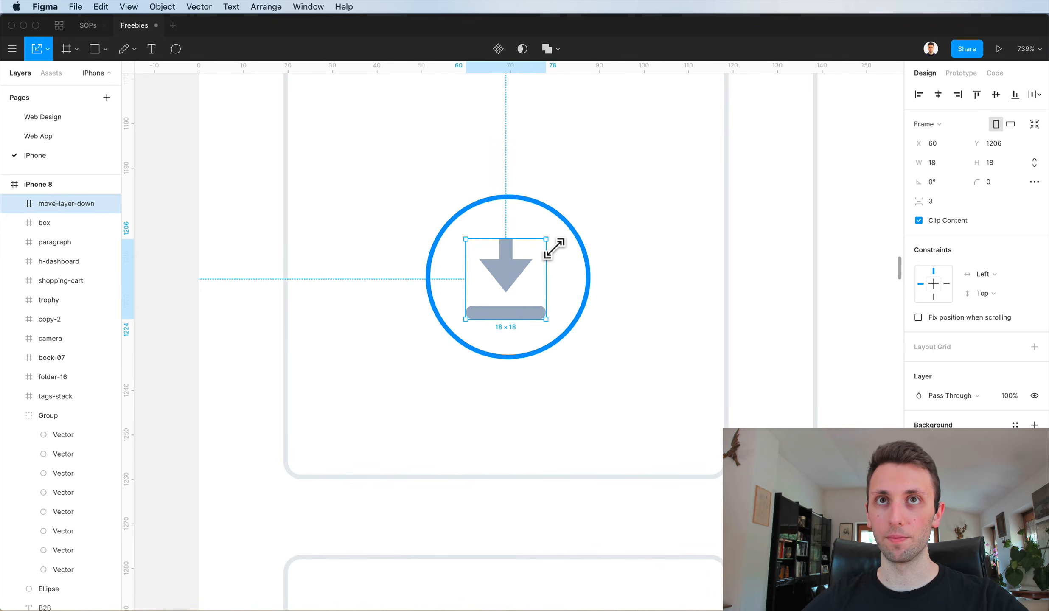
scroll(555, 271, down, 2)
key(i)
click(579, 262)
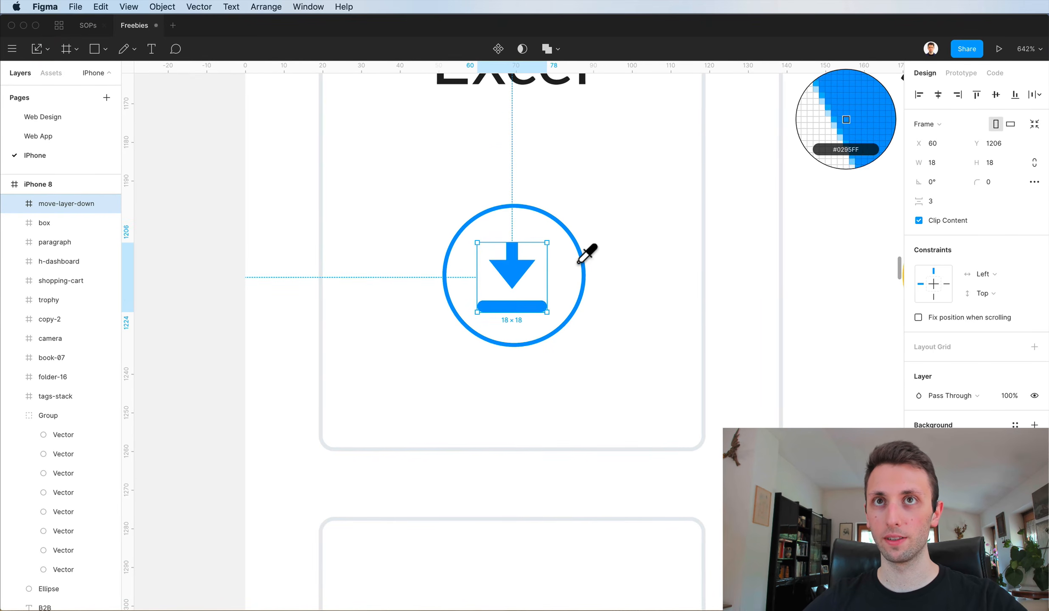
key(Escape)
key(Right)
Centre the box icon in the Data card's circle at 18 × 18 and give it the ring's blue.
scroll(571, 261, down, 3)
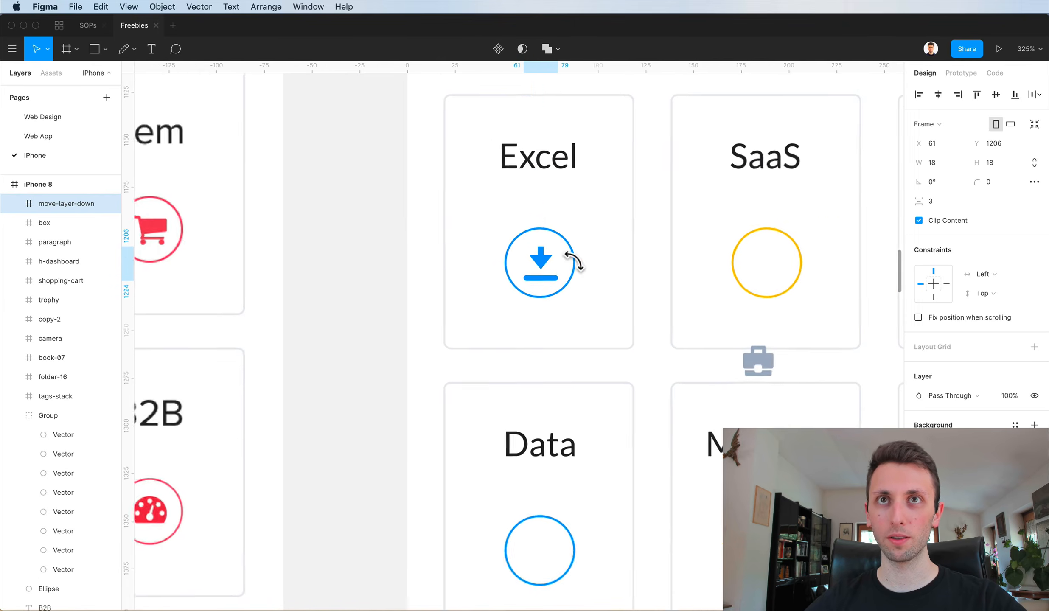
scroll(570, 261, down, 7)
drag(564, 396, 600, 236)
scroll(545, 237, up, 5)
key(Right)
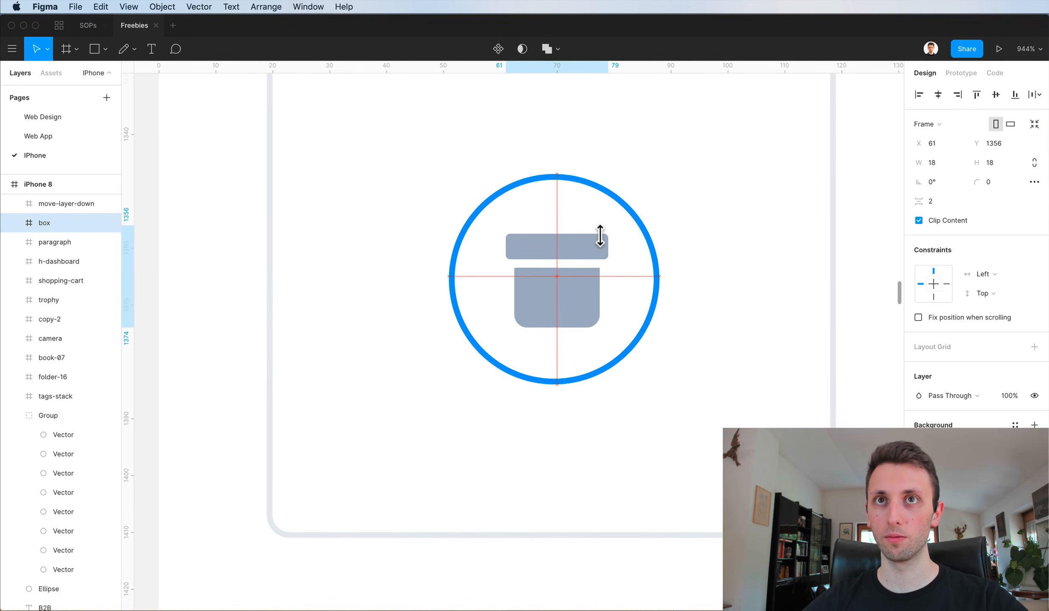
scroll(600, 236, down, 5)
scroll(596, 232, up, 2)
scroll(598, 239, up, 5)
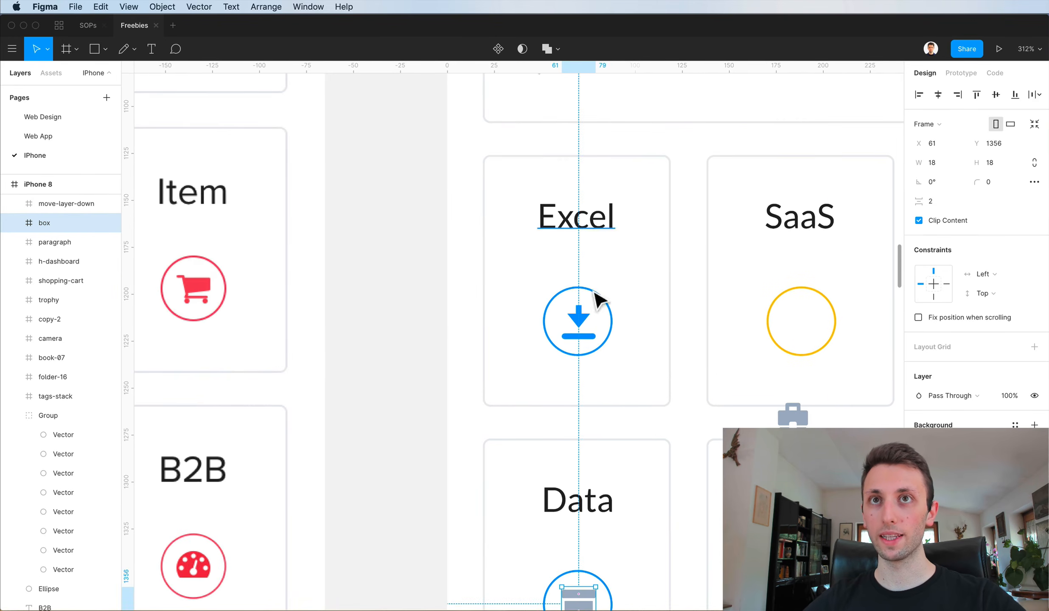
scroll(581, 254, right, 8)
scroll(582, 254, down, 2)
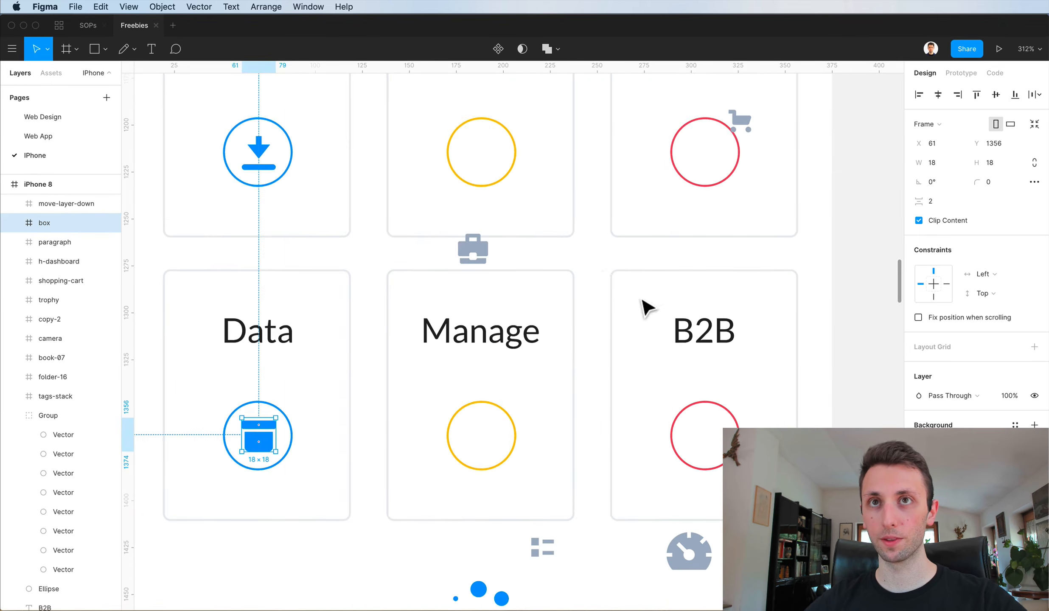
Move the briefcase icon aside and delete the leftover invisible vector inside the SaaS card's yellow circle.
drag(482, 257, 599, 267)
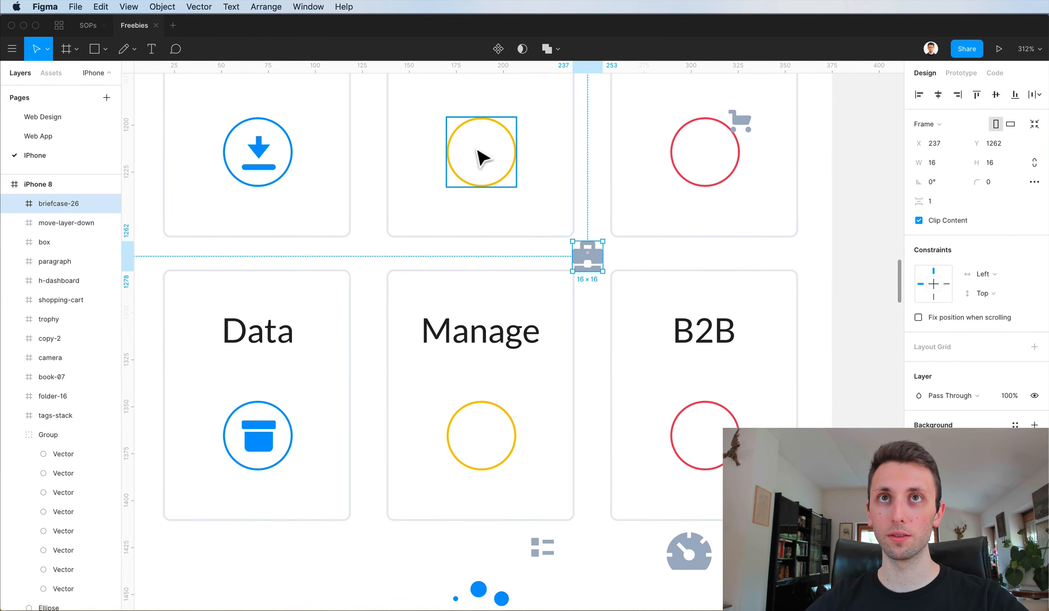
click(492, 161)
key(Escape)
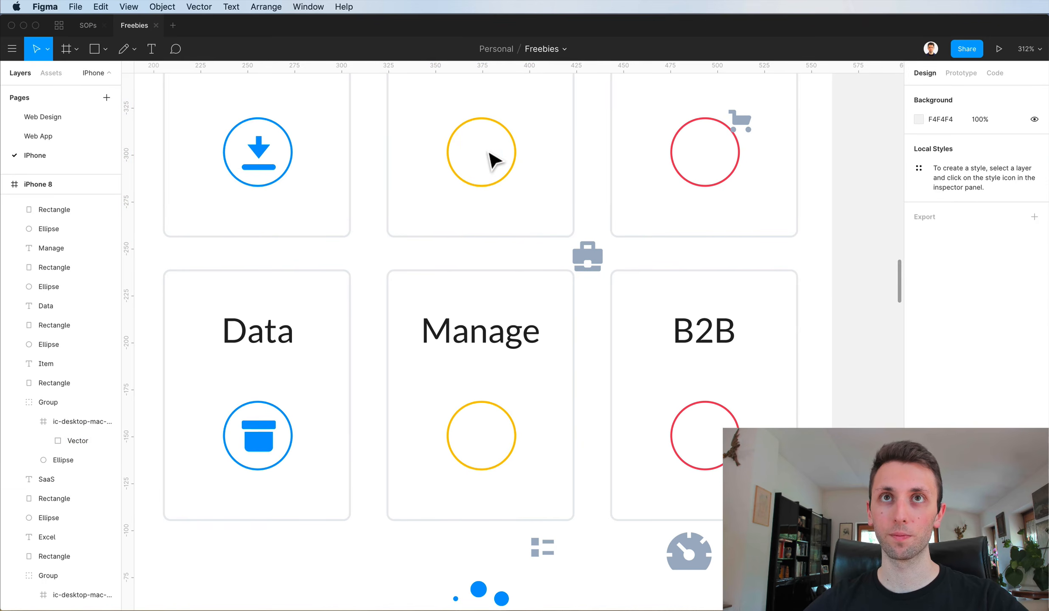
drag(594, 130, 461, 171)
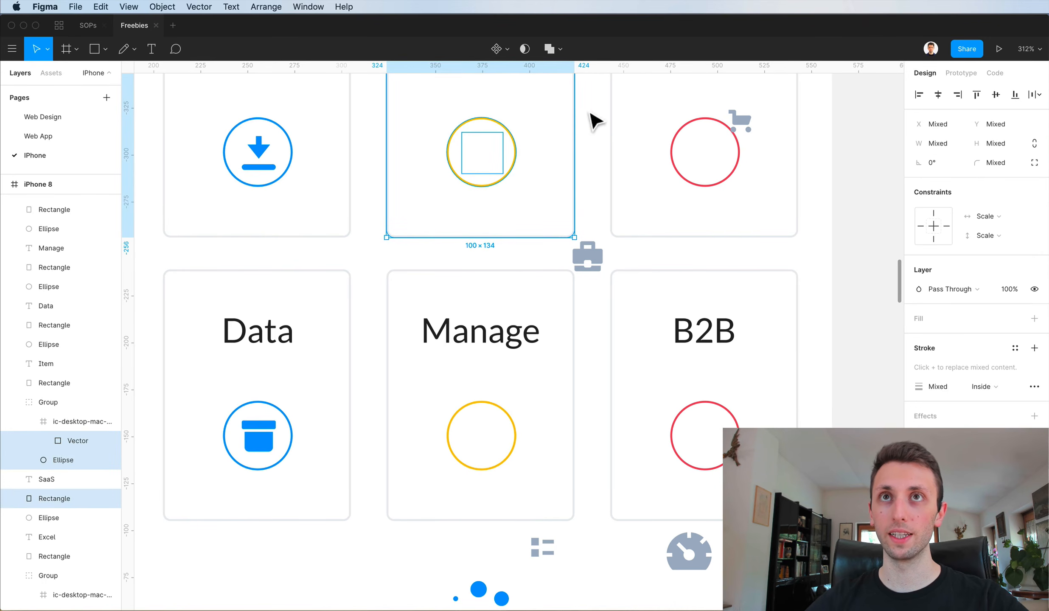
drag(591, 107, 465, 135)
key(Delete)
Place the briefcase icon in the SaaS card's circle, scale it to 18 × 18 and colour it the ring's yellow.
scroll(468, 141, up, 3)
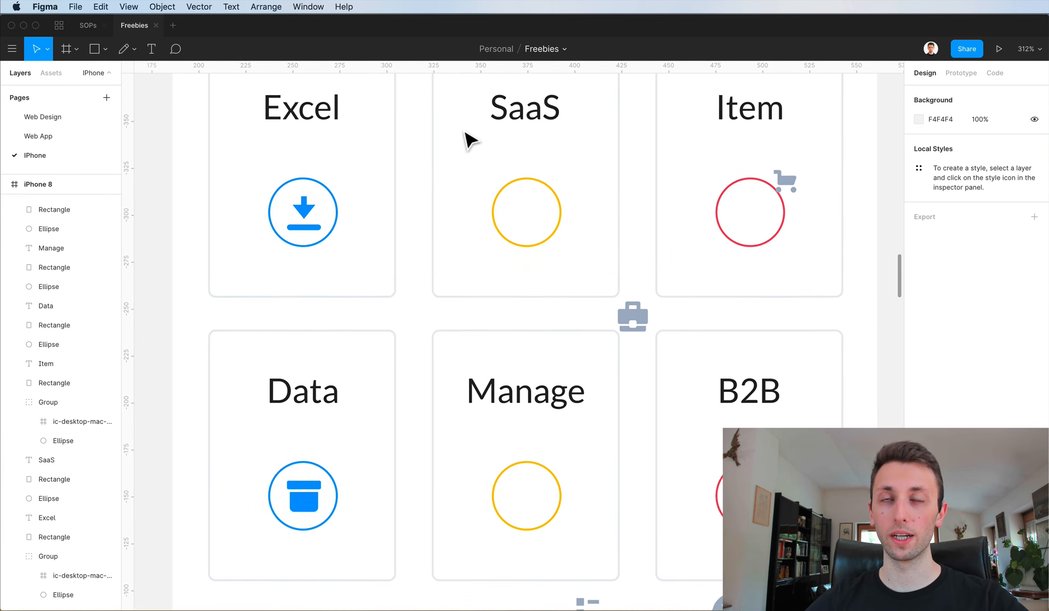
scroll(564, 216, up, 3)
scroll(562, 250, up, 3)
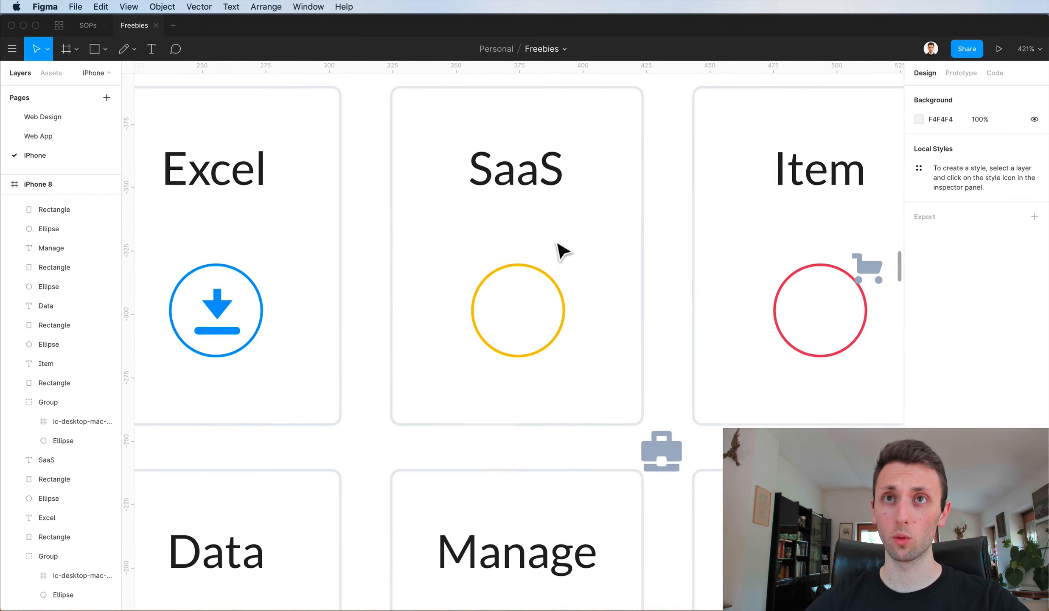
drag(676, 473, 543, 306)
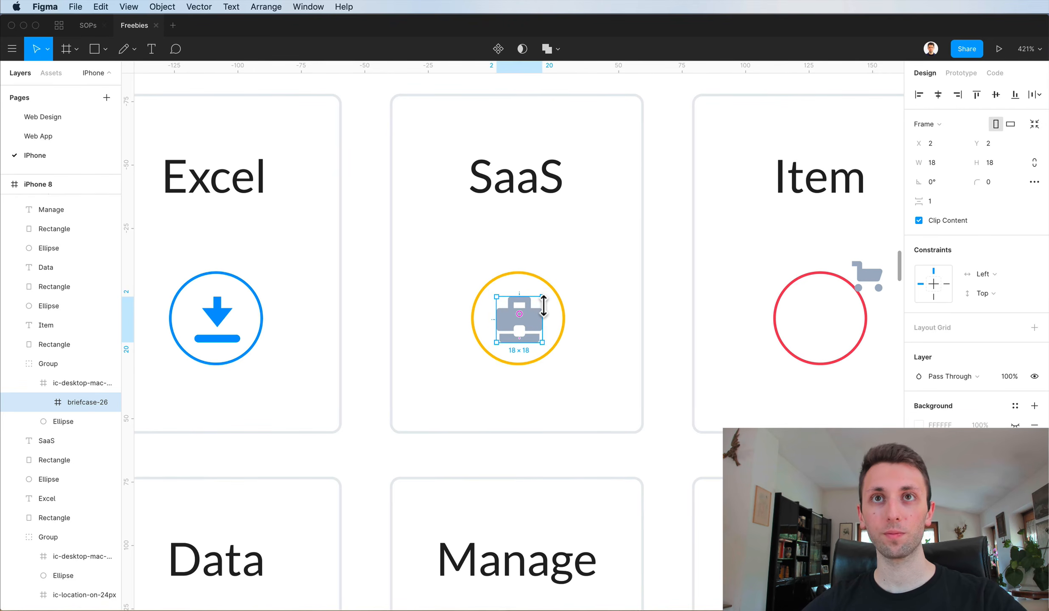
key(i)
click(558, 299)
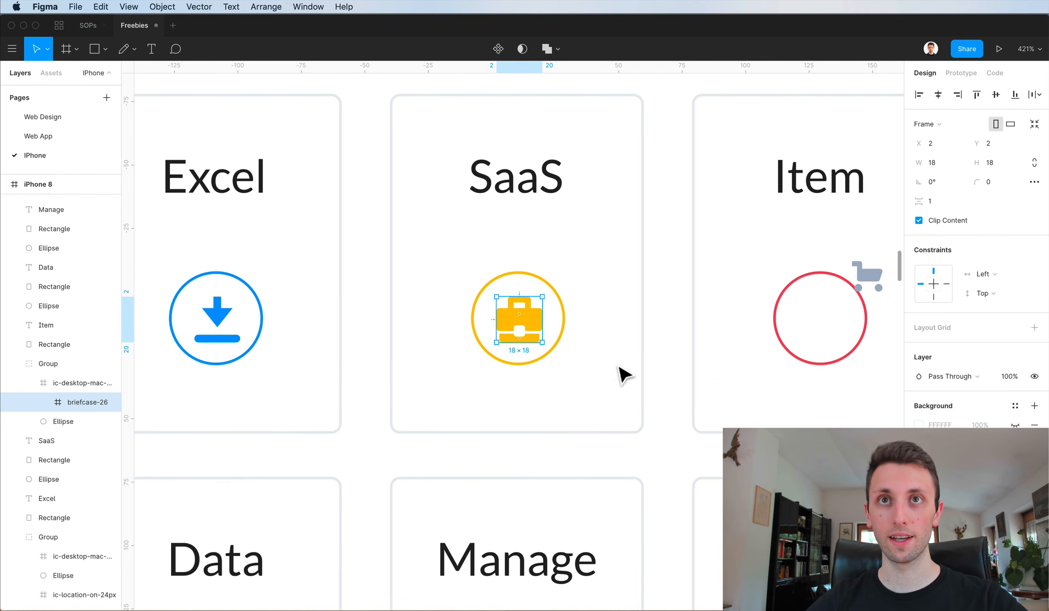
Place the paragraph list icon in the Manage card's circle at 18 × 18 and colour it the ring's yellow, #FFC300.
scroll(622, 374, down, 3)
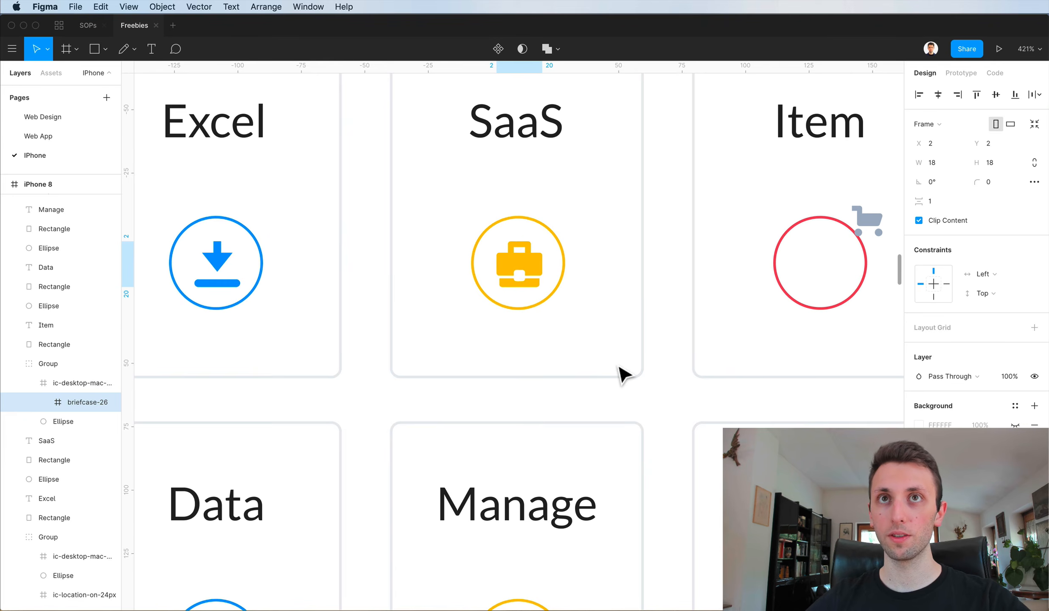
scroll(622, 374, down, 3)
scroll(622, 375, down, 15)
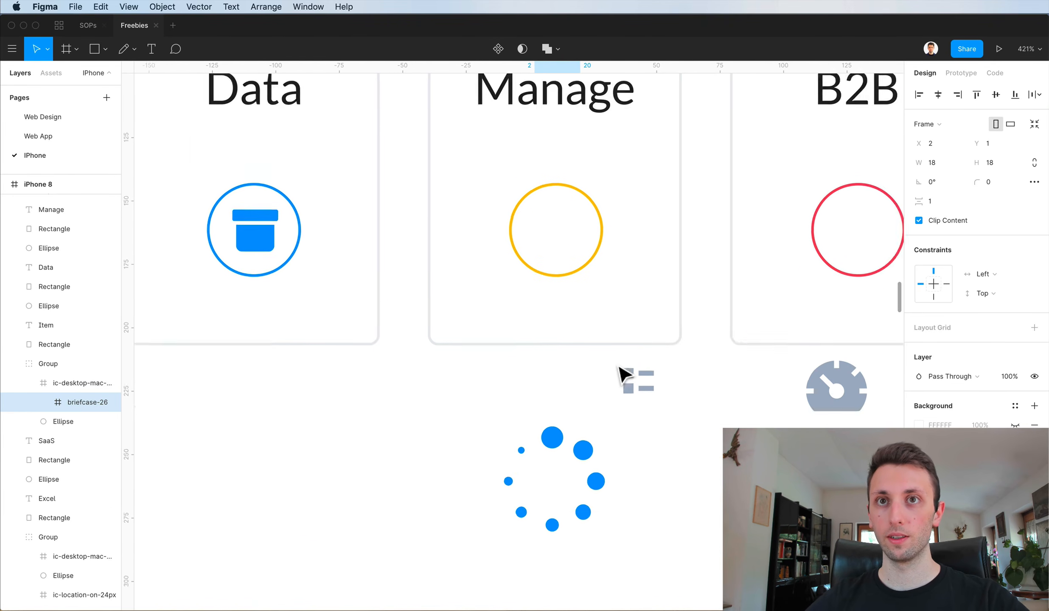
drag(653, 359, 596, 172)
key(Left)
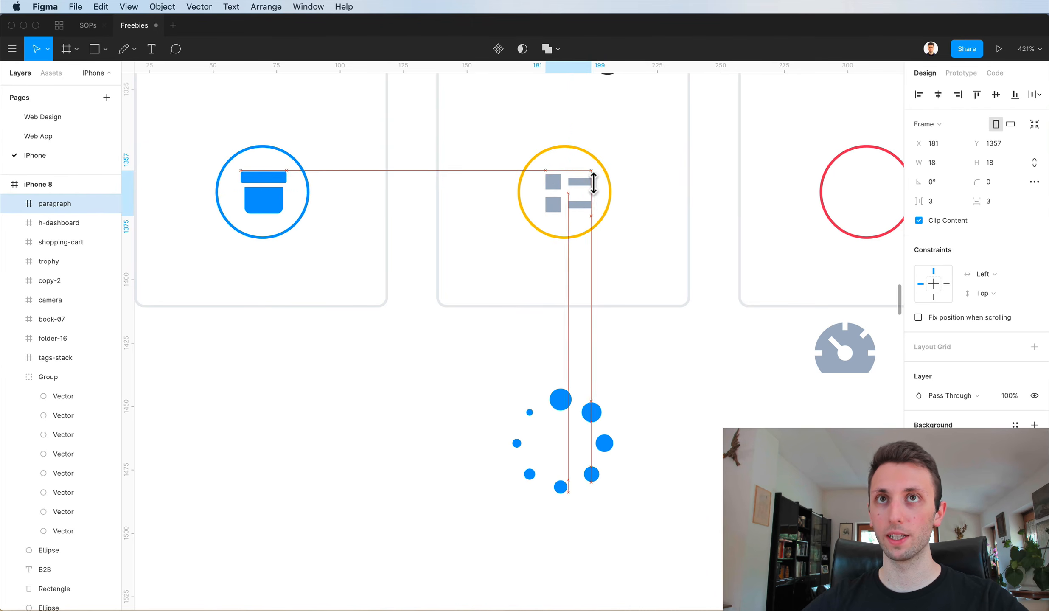
key(i)
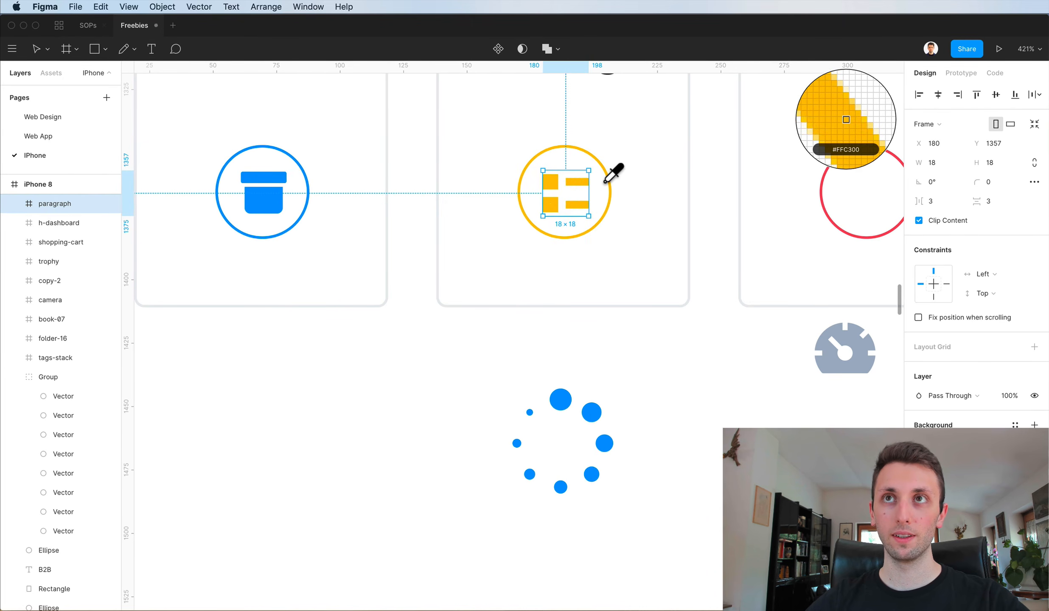
key(Escape)
Place the dashboard gauge icon in the B2B card's circle at 19 × 19 and colour it the ring's red.
scroll(672, 196, up, 5)
scroll(677, 356, right, 3)
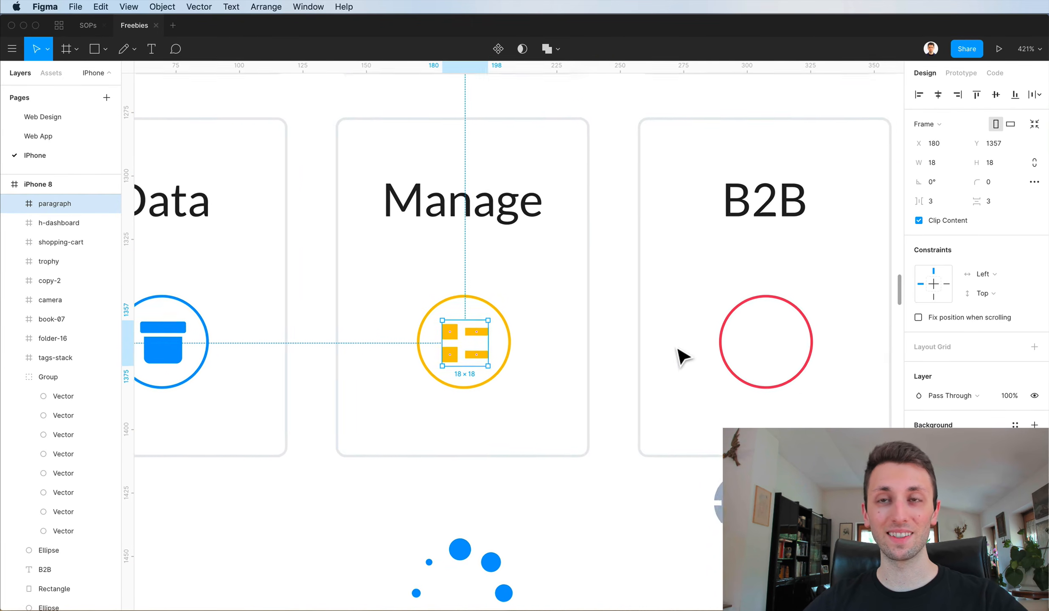
drag(719, 503, 788, 319)
key(i)
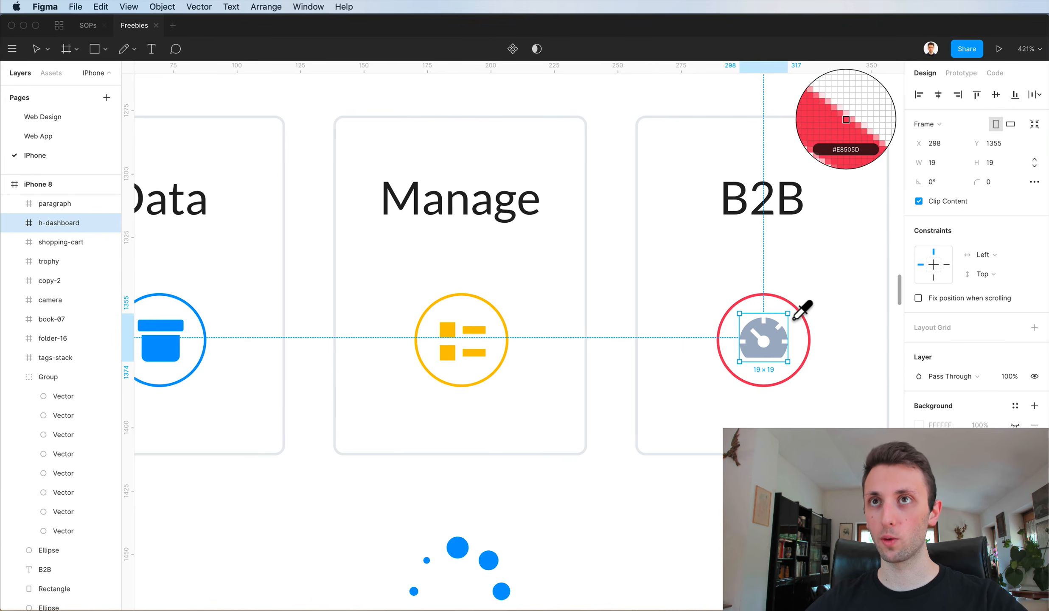
click(790, 303)
Place the shopping cart icon in the Item card's circle at 18 × 18 and colour it the same red as its ring.
scroll(791, 306, up, 9)
scroll(792, 307, right, 1)
scroll(791, 306, down, 1)
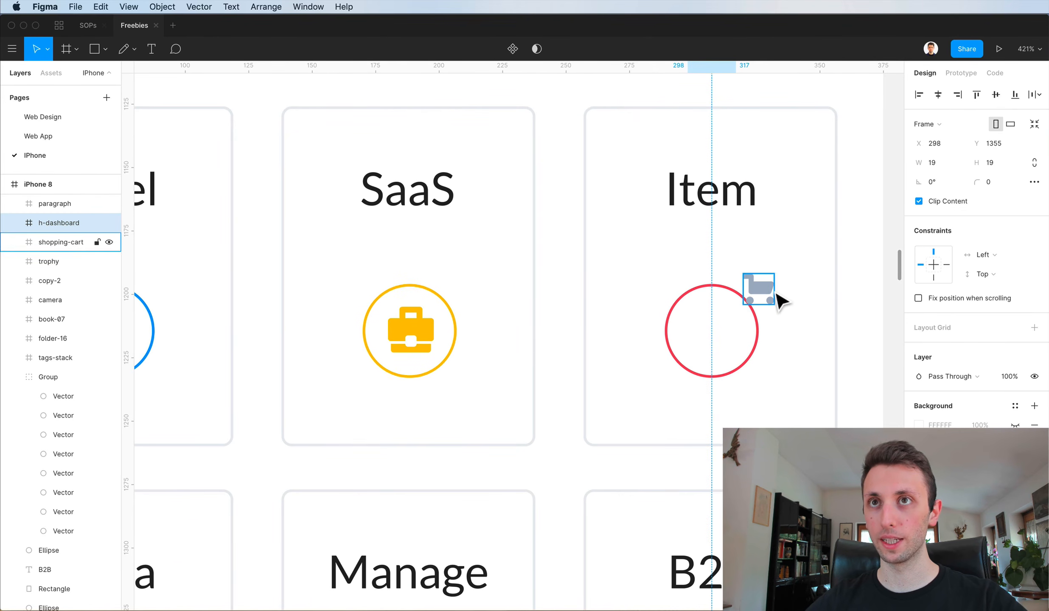
drag(769, 293, 735, 311)
scroll(738, 318, left, 1)
scroll(754, 323, down, 6)
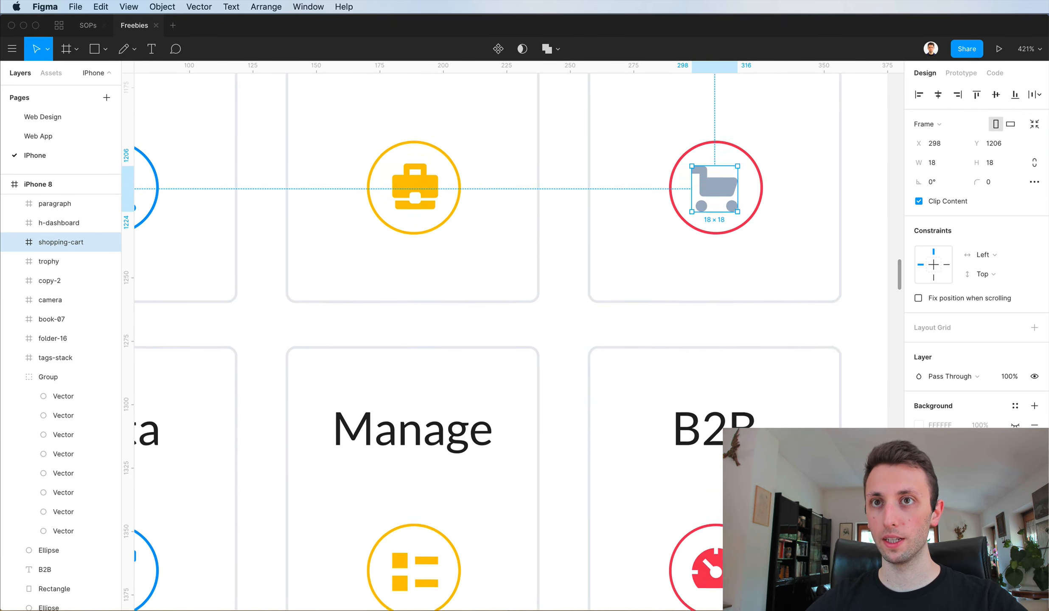
key(i)
click(731, 455)
key(i)
click(731, 455)
scroll(738, 429, down, 5)
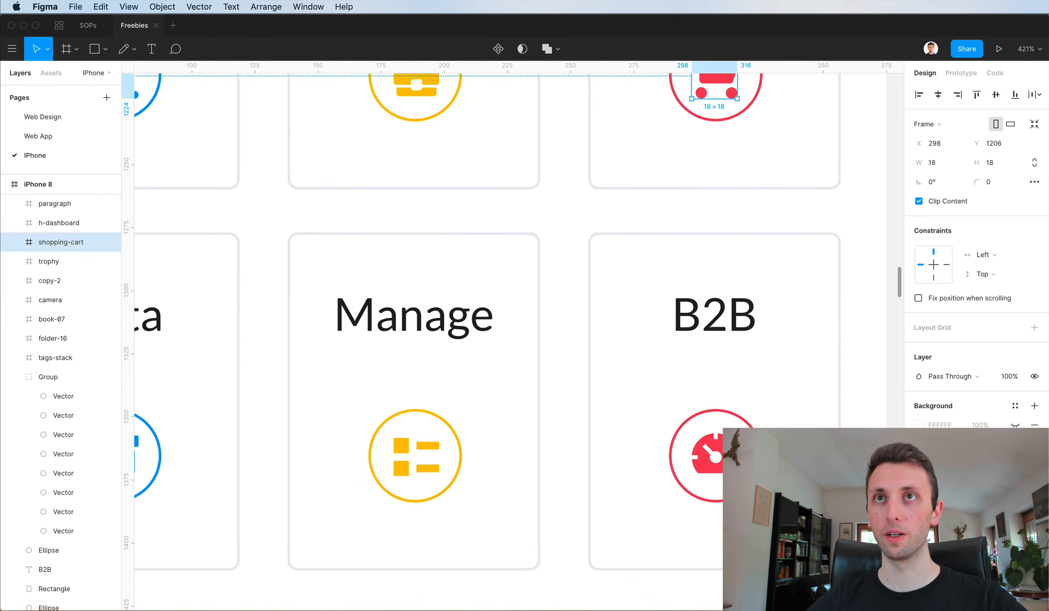
click(821, 413)
Ungroup the large event cards stacked above the small cards in the recreated mockup.
scroll(814, 414, up, 6)
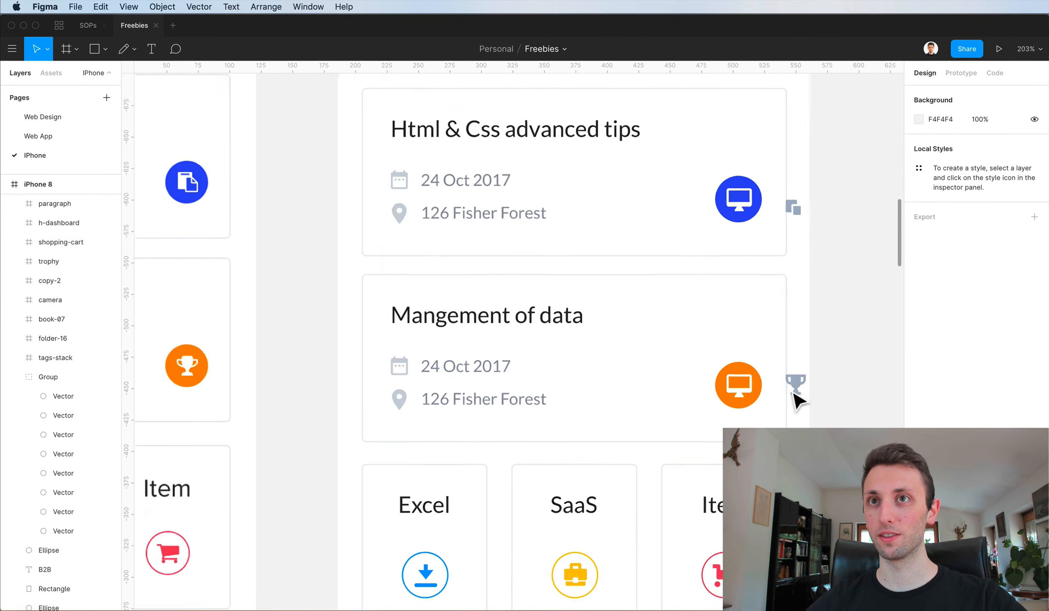
scroll(797, 396, up, 5)
click(661, 400)
scroll(662, 400, down, 1)
scroll(662, 400, up, 5)
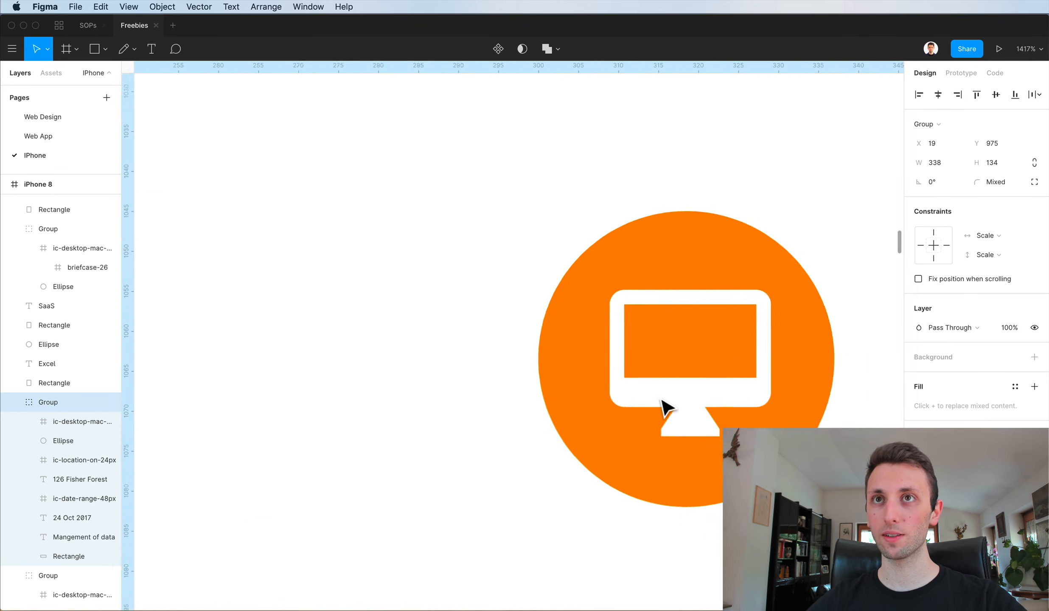
scroll(662, 401, down, 10)
scroll(661, 401, up, 4)
scroll(666, 407, up, 5)
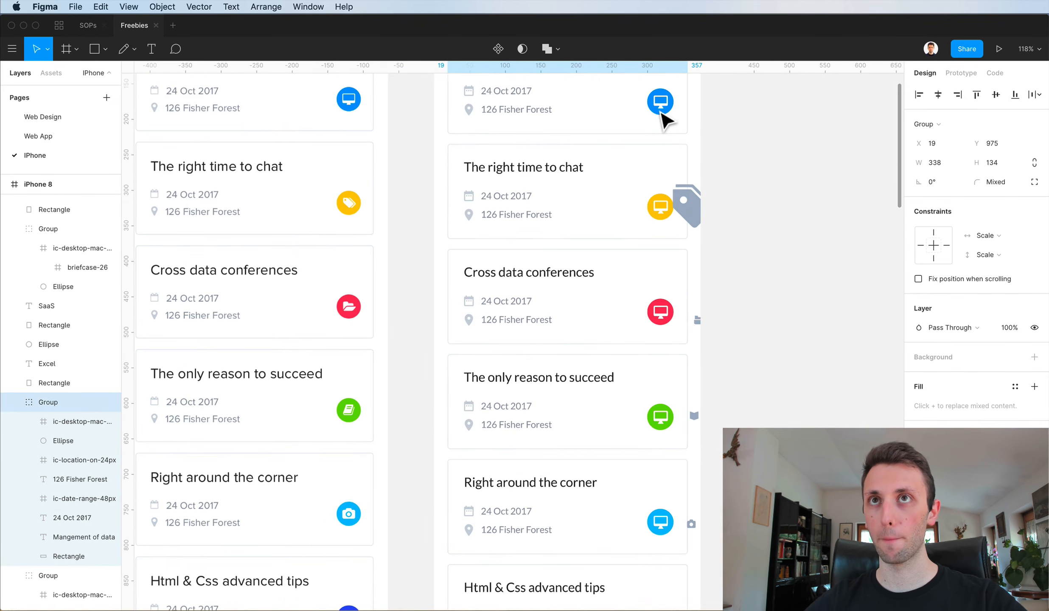
scroll(667, 117, up, 4)
drag(643, 290, 651, 379)
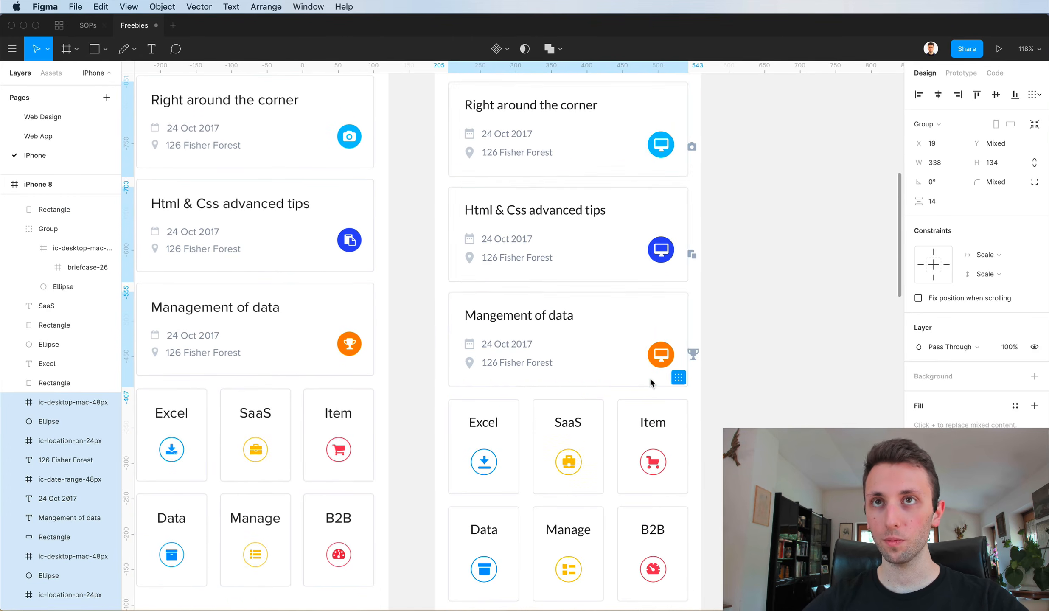
click(780, 324)
Replace the monitor in the "Mangement of data" card's orange circle with the trophy icon, coloured white and scaled to 19 × 19.
scroll(631, 355, up, 10)
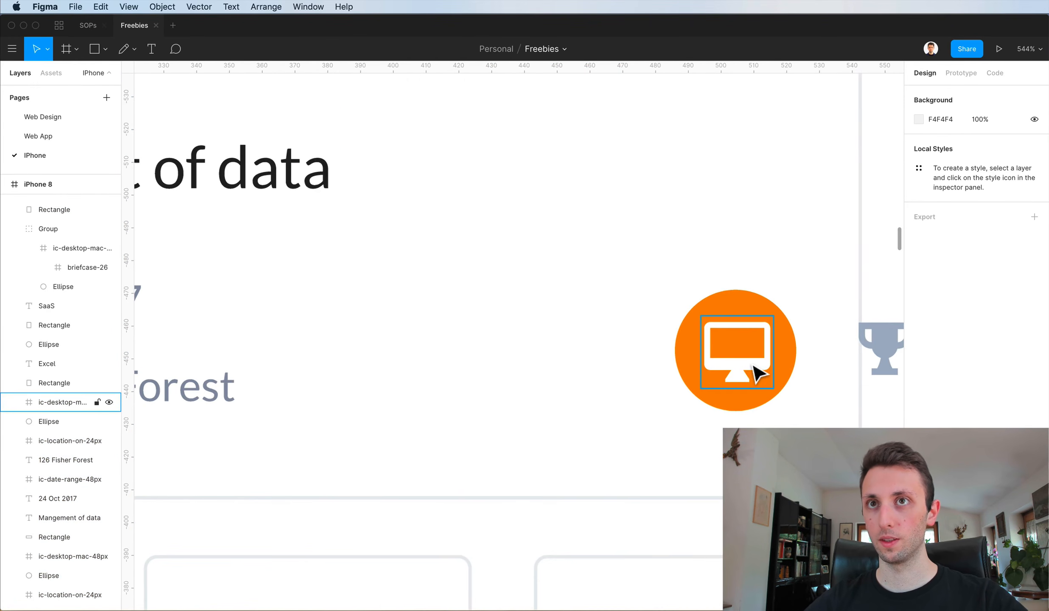
click(768, 369)
key(Delete)
scroll(770, 372, up, 2)
scroll(770, 372, right, 2)
drag(799, 412, 649, 456)
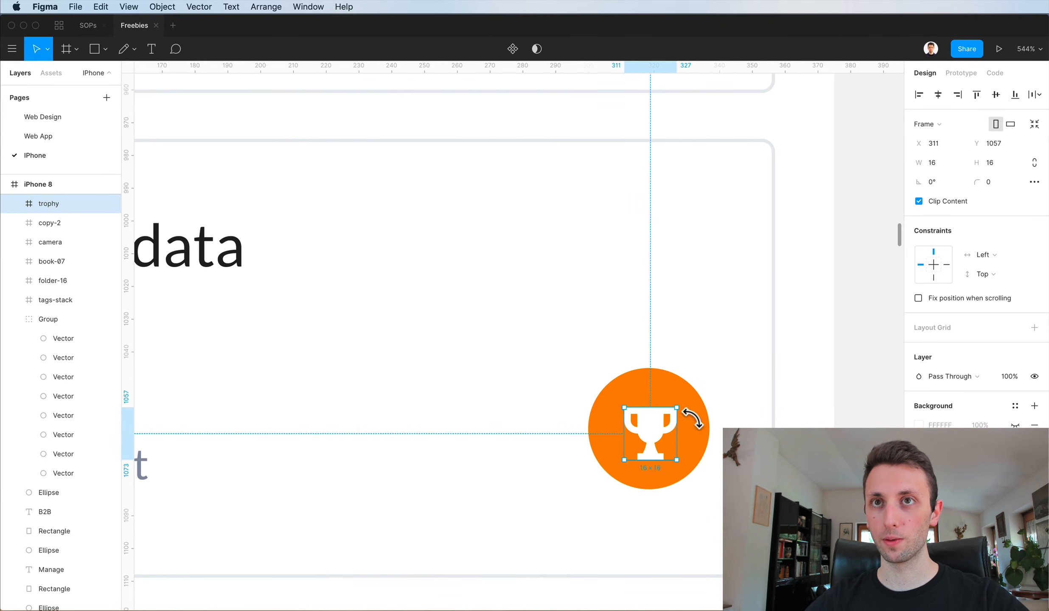
drag(677, 408, 691, 410)
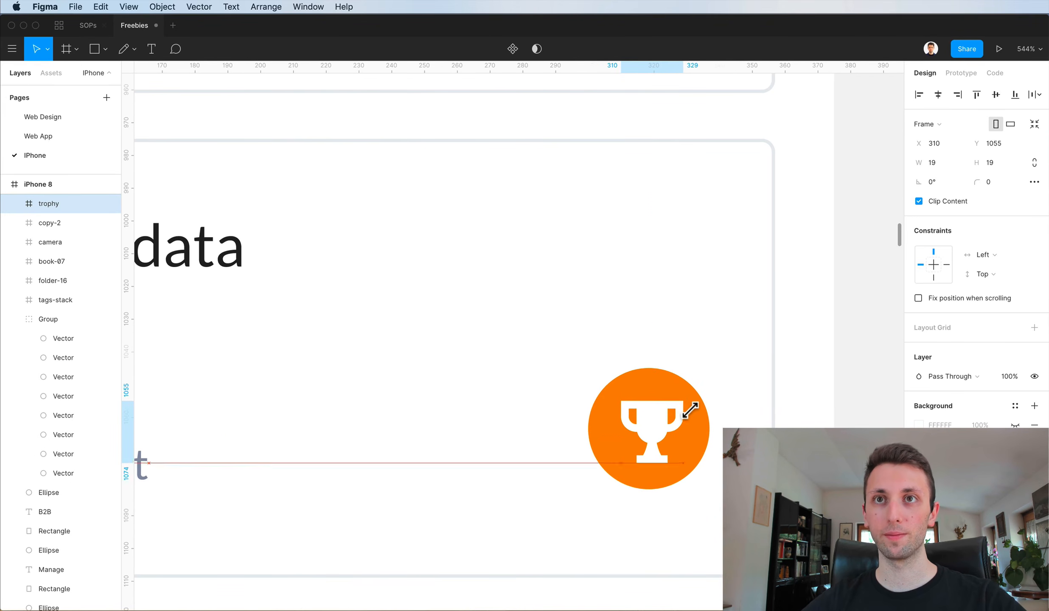
Replace the monitor in the "Html & Css advanced tips" card's blue circle with the copy icon, coloured white and sized 18 × 18.
scroll(690, 410, down, 5)
scroll(693, 410, up, 4)
scroll(691, 415, down, 3)
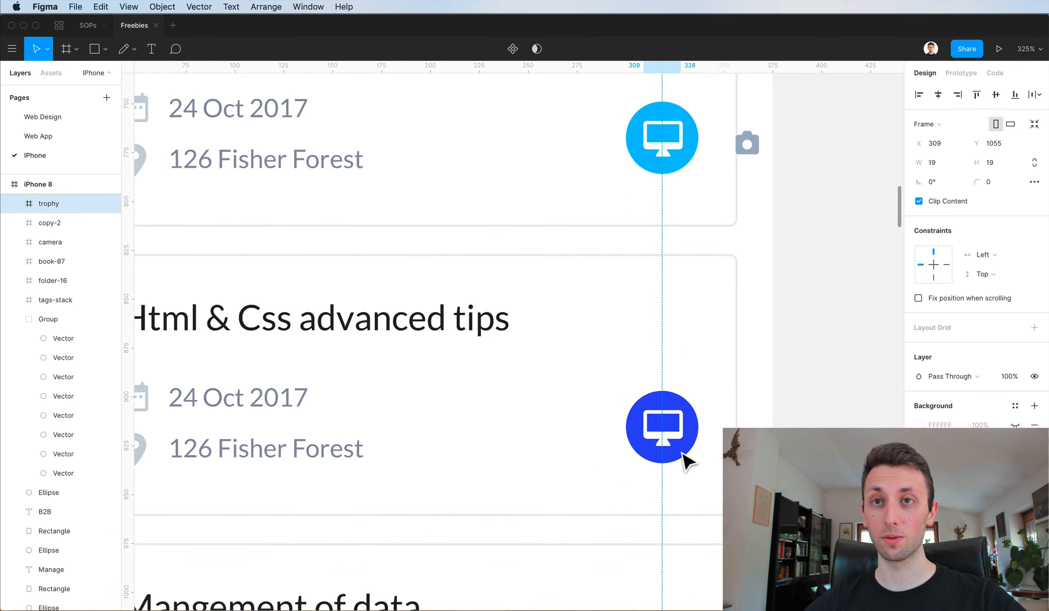
scroll(688, 462, up, 5)
click(663, 436)
key(Delete)
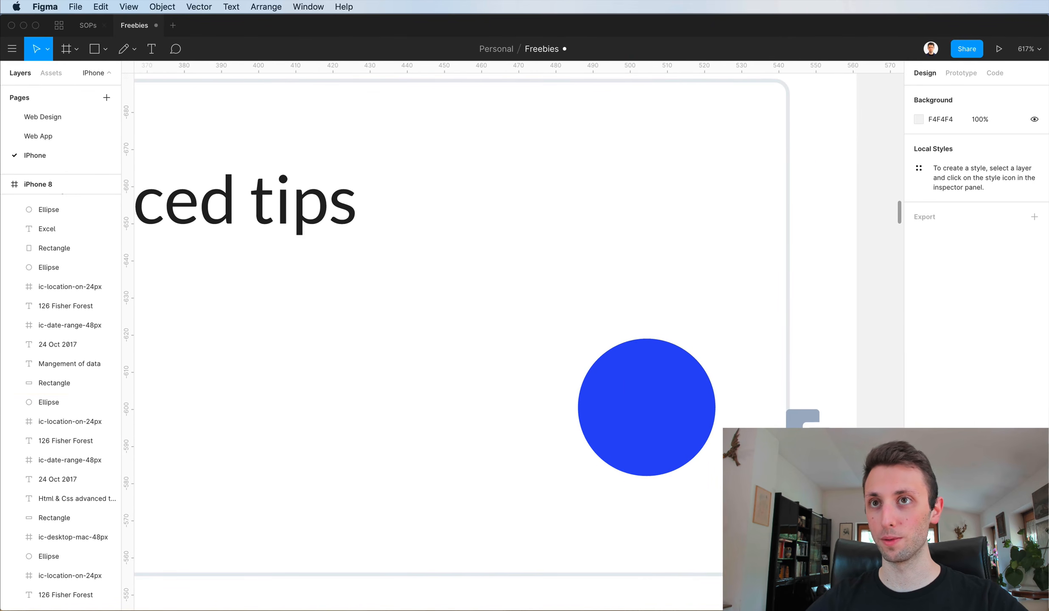
drag(812, 427, 683, 379)
key(i)
click(825, 316)
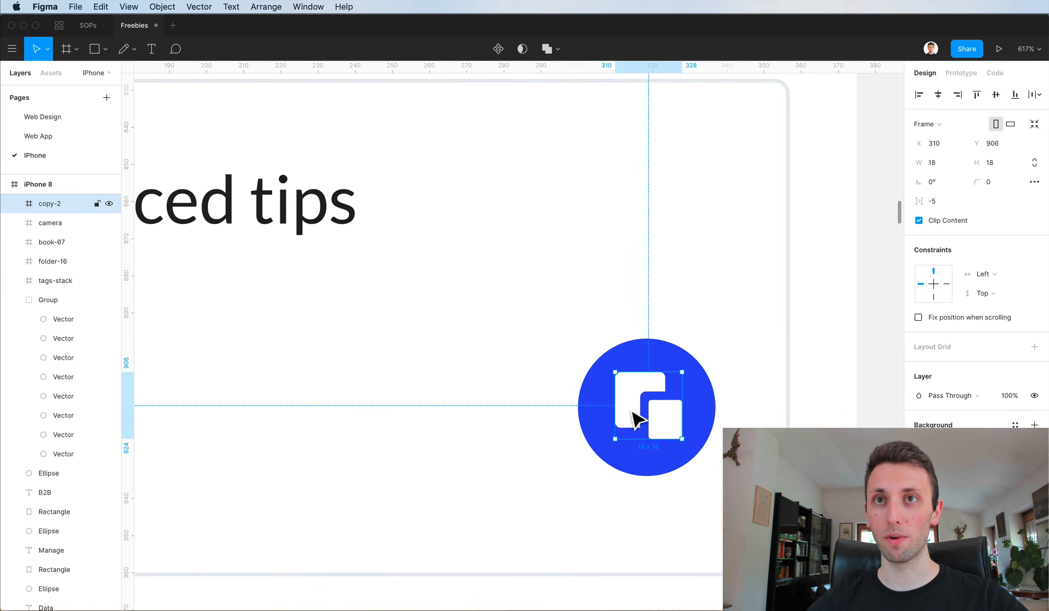
Centre the copy icon vertically in its circle and replace the "Right around the corner" card's monitor with the white camera icon at 19 × 19.
drag(633, 411, 633, 412)
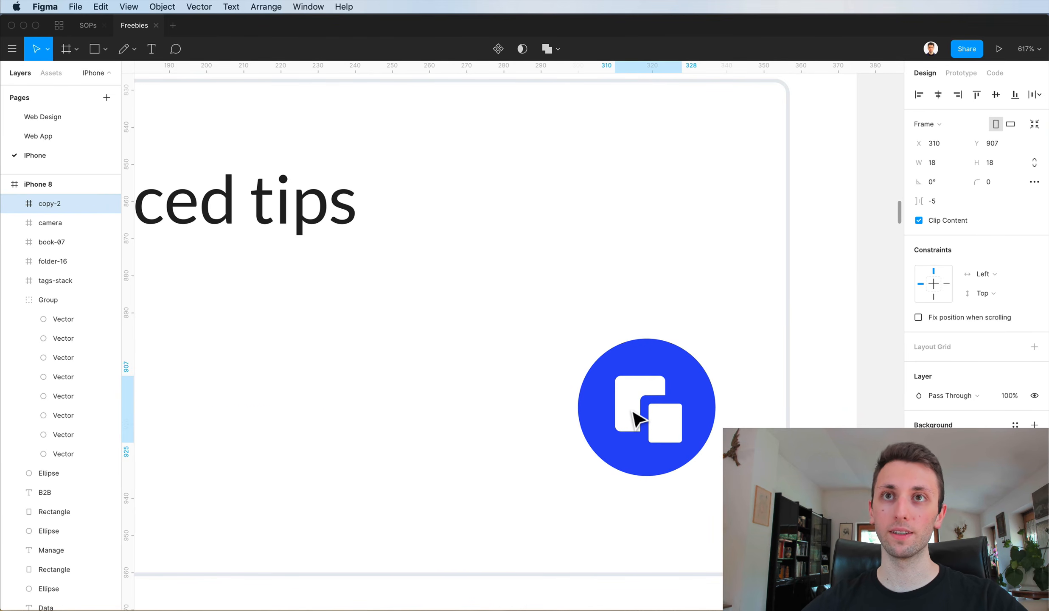
scroll(634, 418, up, 10)
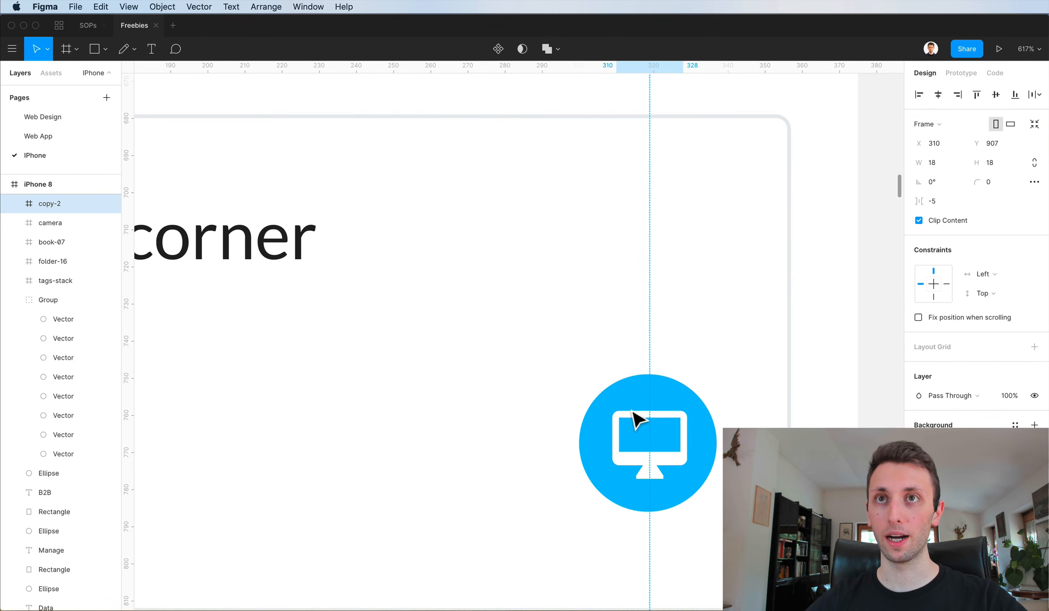
click(662, 470)
key(Delete)
drag(730, 471, 618, 409)
key(i)
click(682, 354)
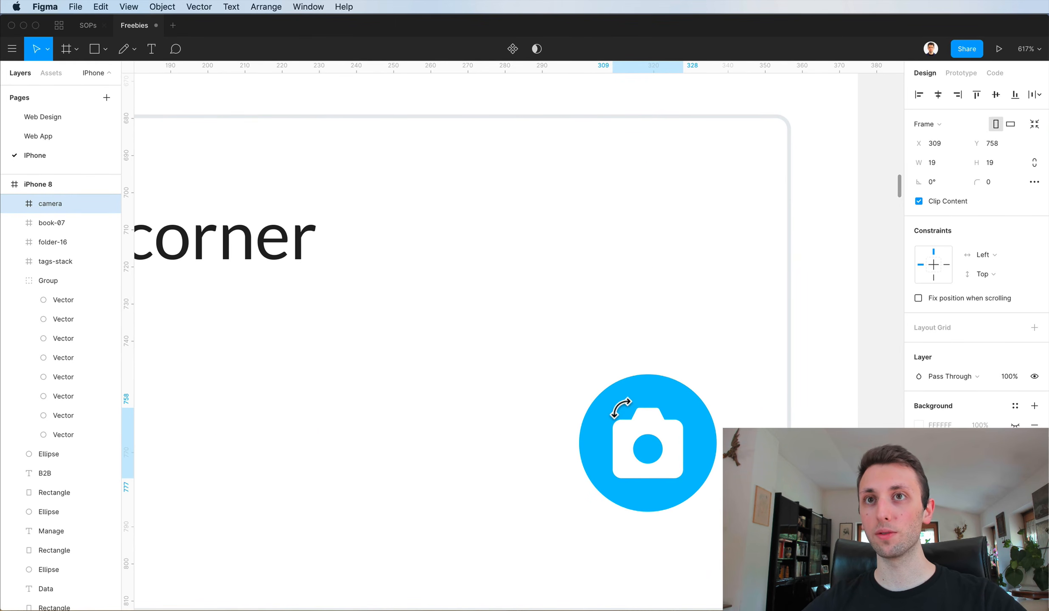
scroll(619, 408, down, 5)
scroll(617, 410, up, 5)
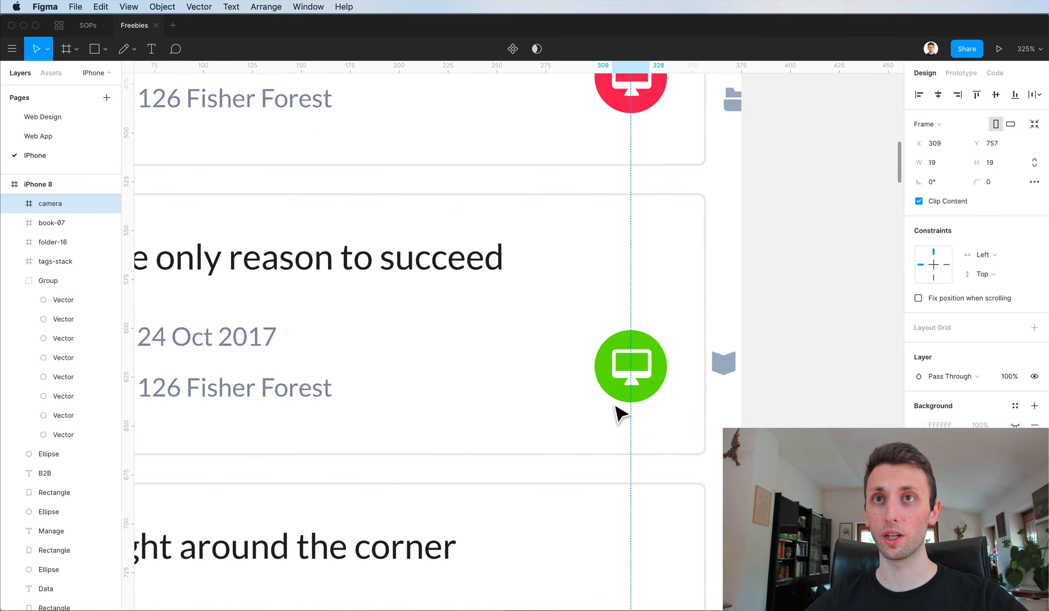
Replace the monitor in the "The only reason to succeed" card's green circle with the book icon, coloured white and sized 20 × 20.
click(642, 382)
key(Delete)
scroll(643, 382, up, 3)
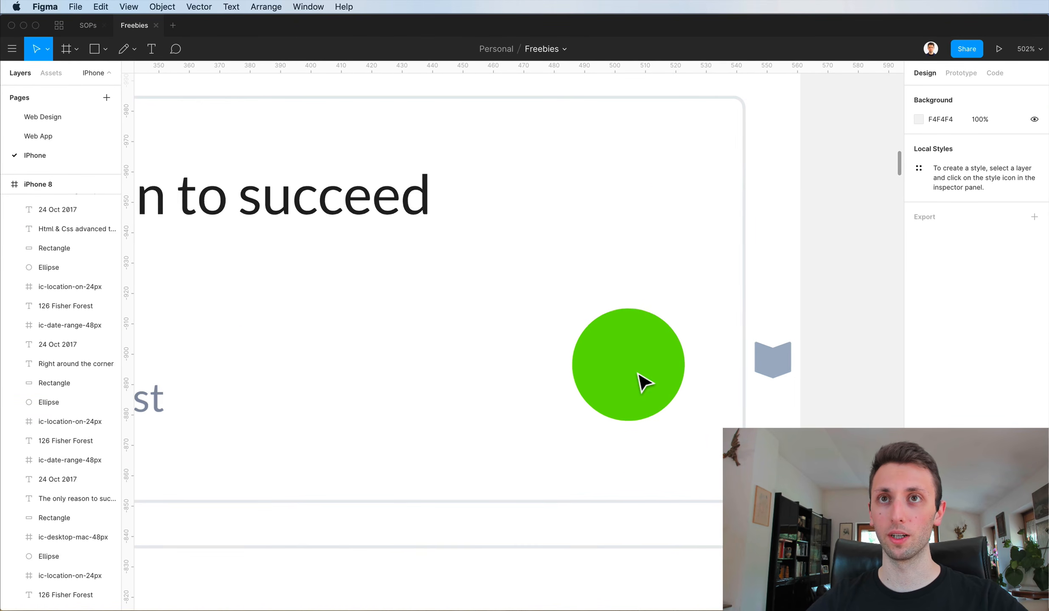
drag(777, 368, 641, 372)
key(alt)
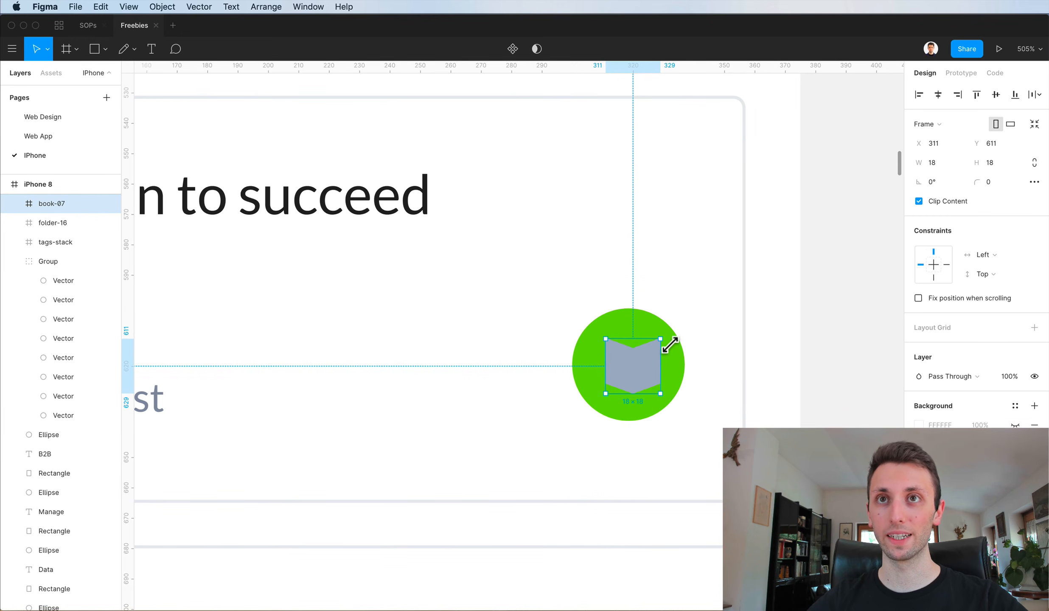
key(i)
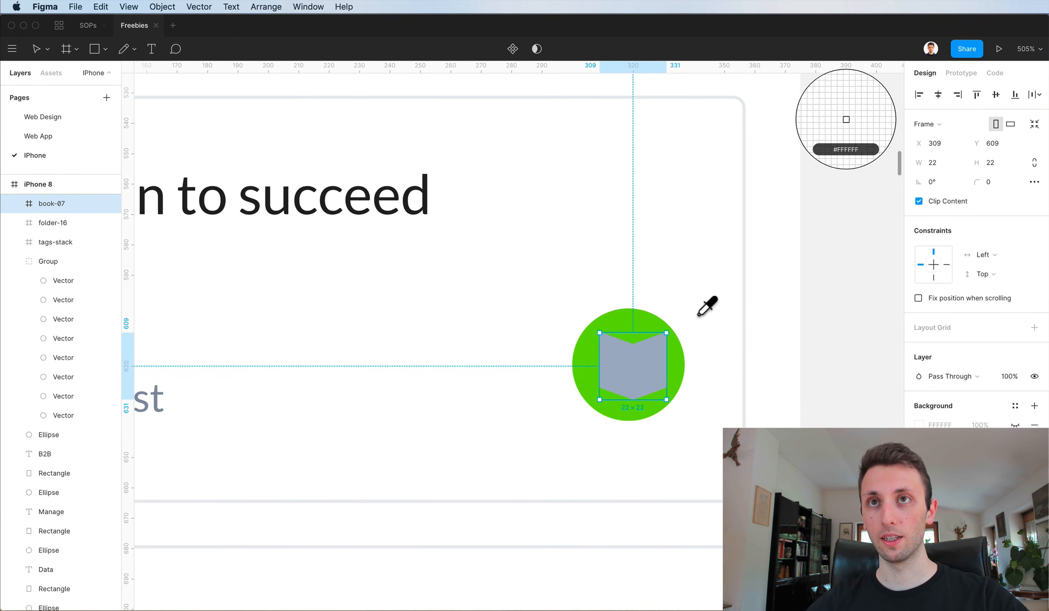
click(706, 312)
drag(627, 391, 663, 403)
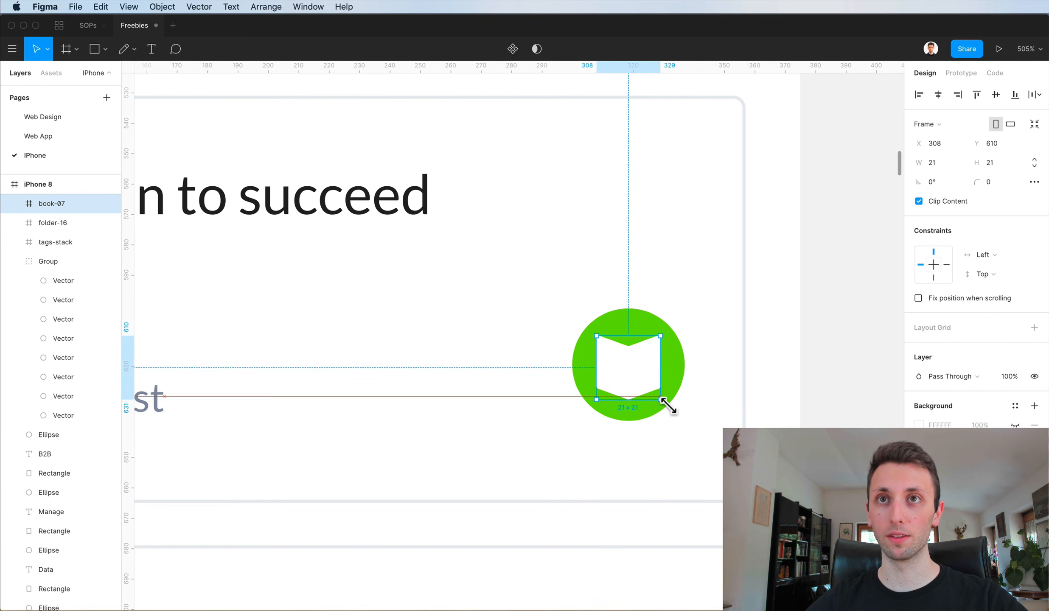
scroll(663, 403, up, 2)
key(Down)
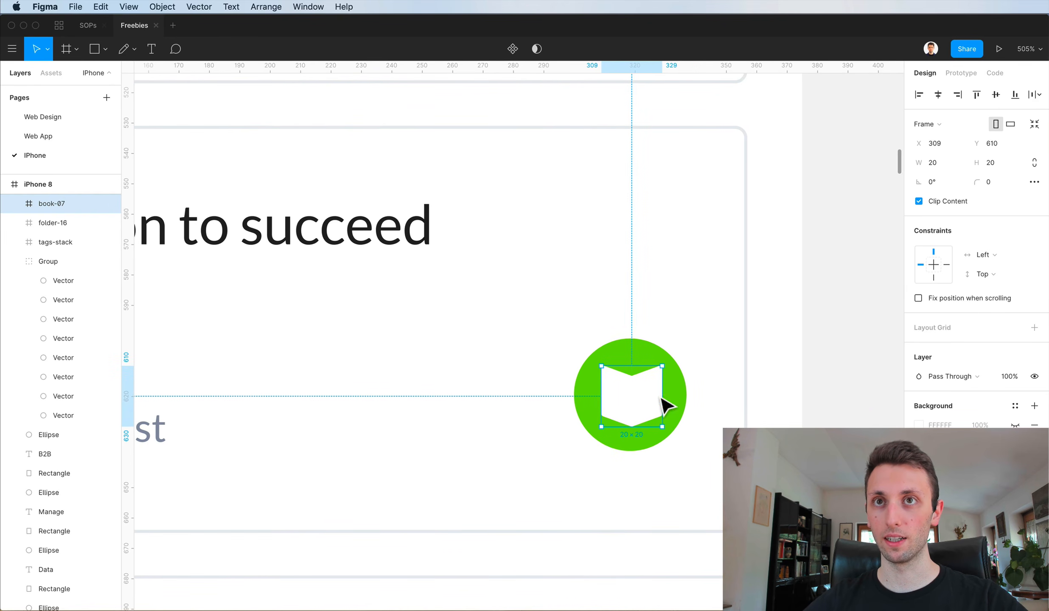
Replace the monitor in the "Cross data conferences" card's red circle with the folder icon, sized 18 × 18 and coloured white.
scroll(666, 402, up, 10)
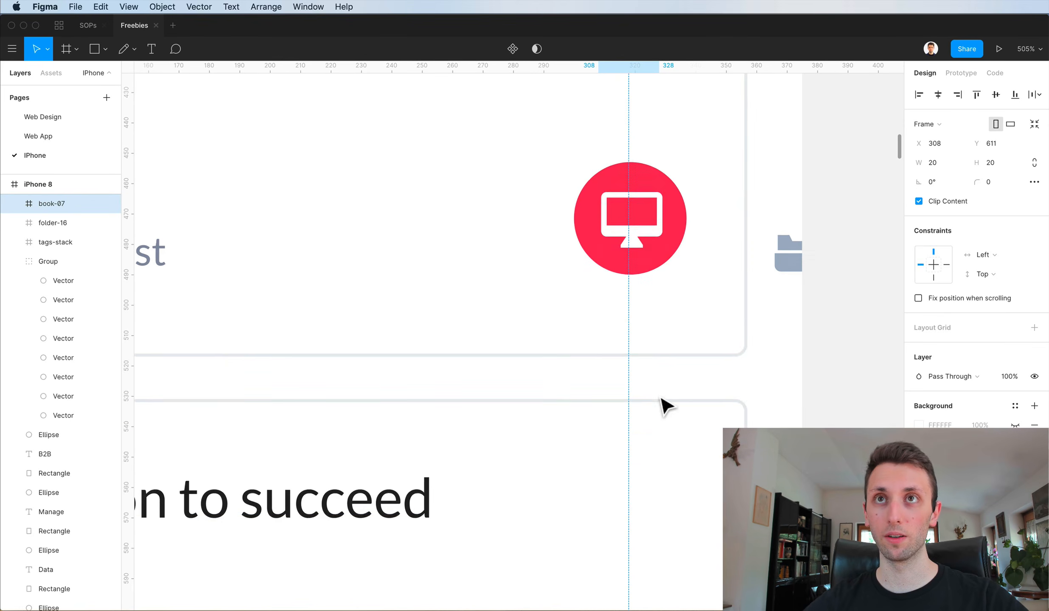
drag(792, 360, 662, 295)
click(641, 342)
key(Delete)
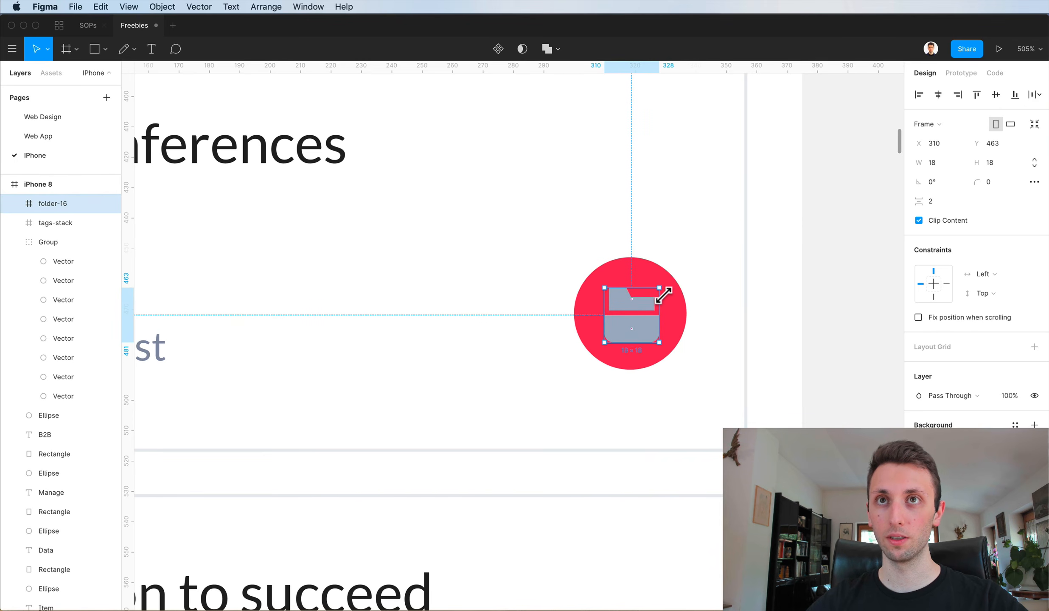
key(i)
click(706, 252)
scroll(704, 256, up, 3)
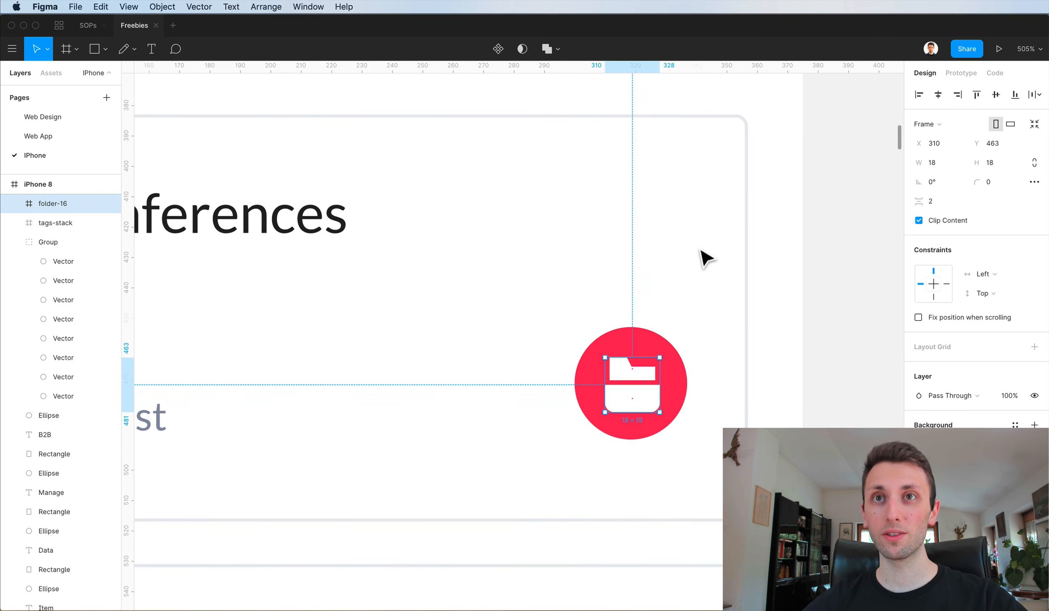
scroll(704, 257, down, 3)
Replace the monitor in the "The right time to chat" card's yellow circle with the tags icon, scaled to 22 × 22 and coloured white.
scroll(704, 257, up, 10)
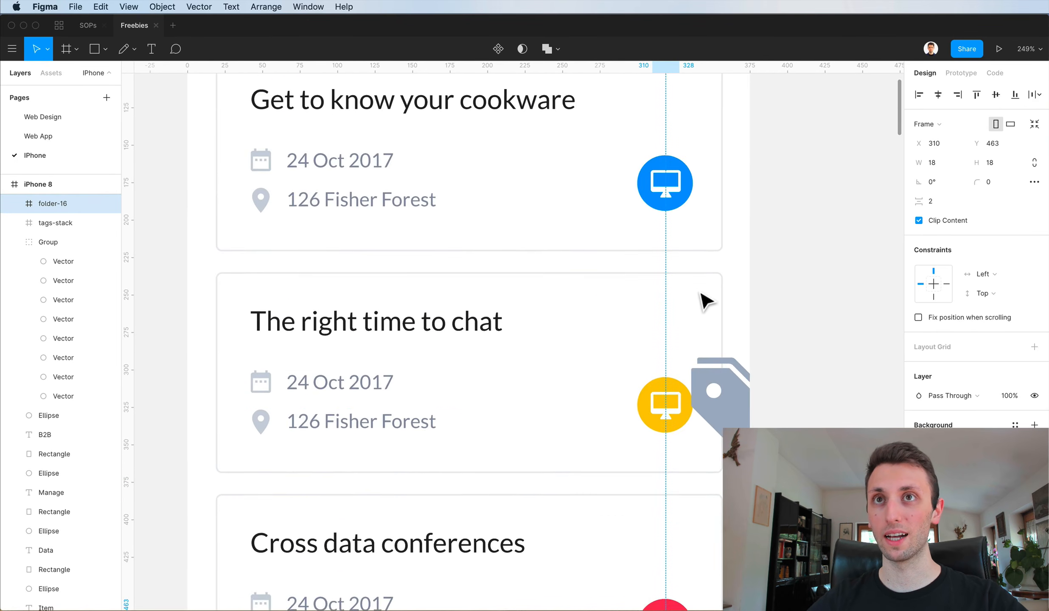
click(718, 407)
drag(686, 363, 732, 410)
scroll(764, 420, up, 10)
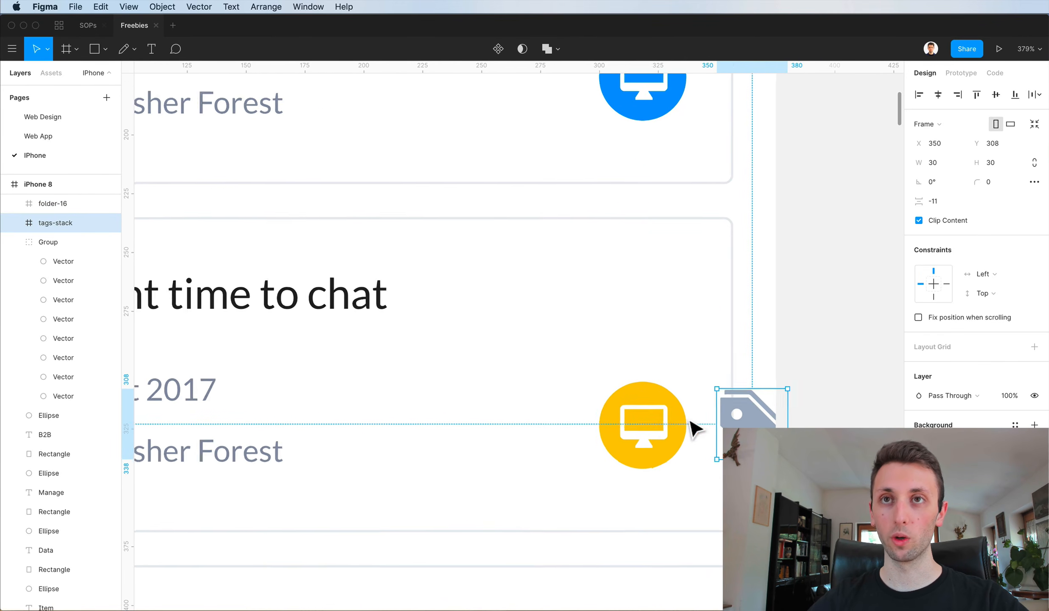
click(619, 442)
key(Delete)
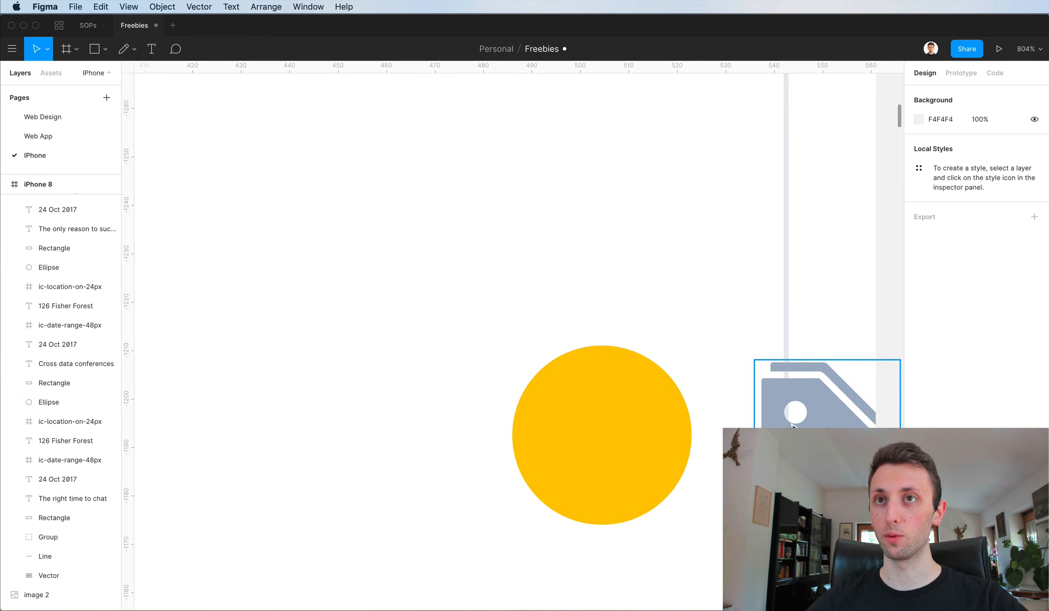
drag(796, 421, 579, 431)
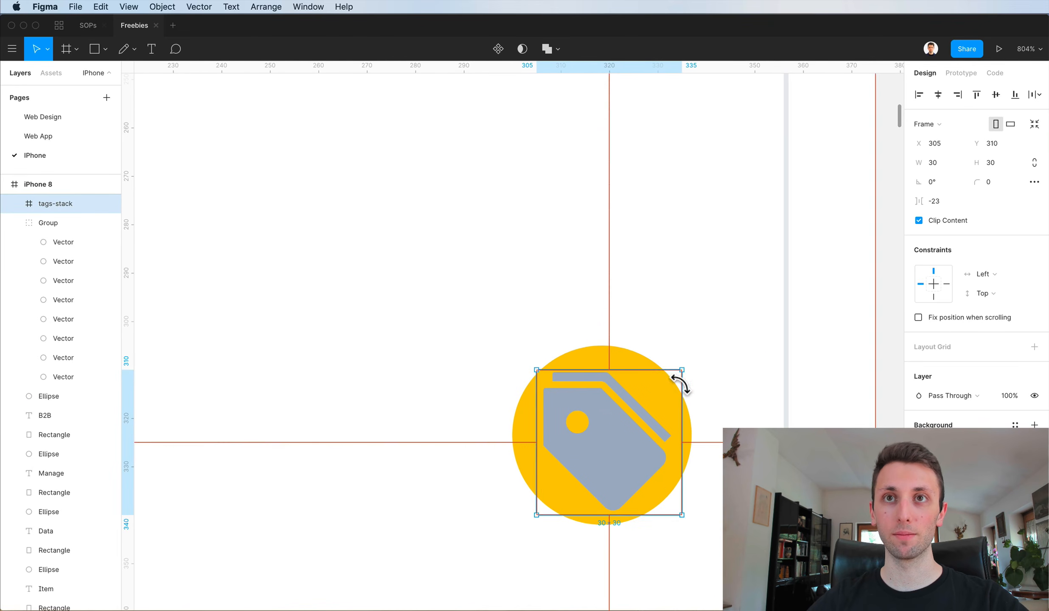
drag(686, 375, 667, 399)
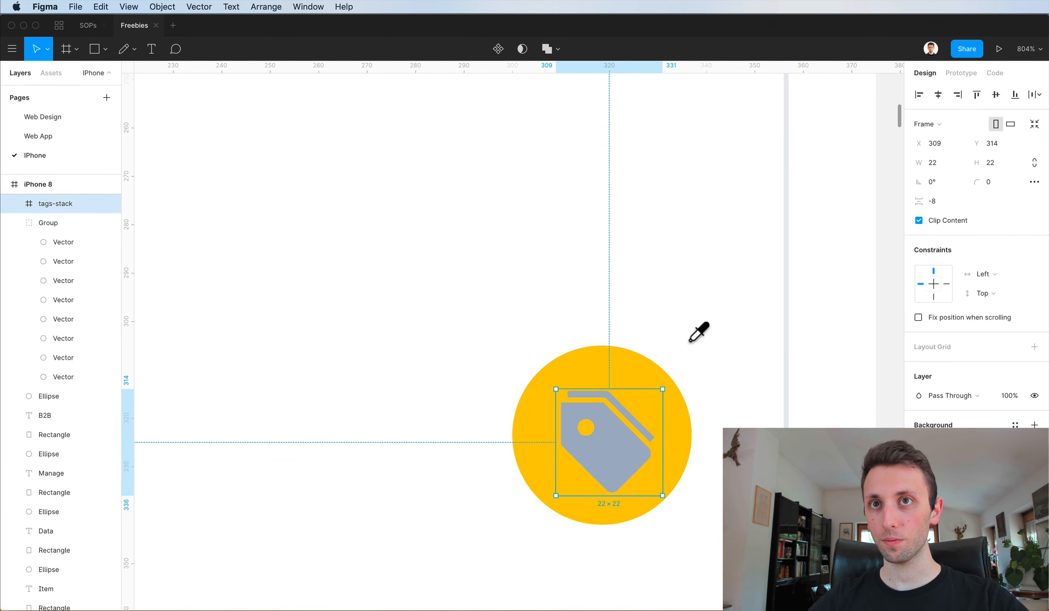
scroll(693, 338, down, 10)
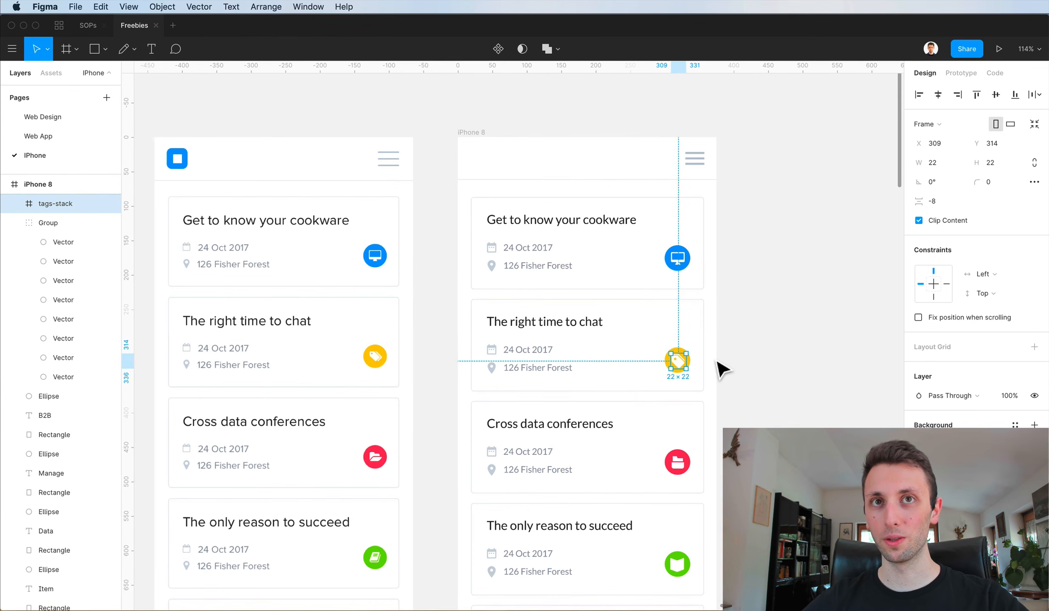
click(718, 362)
Compare the recreated cards with the reference mockup and select the iPhone 8 frame.
scroll(717, 362, down, 10)
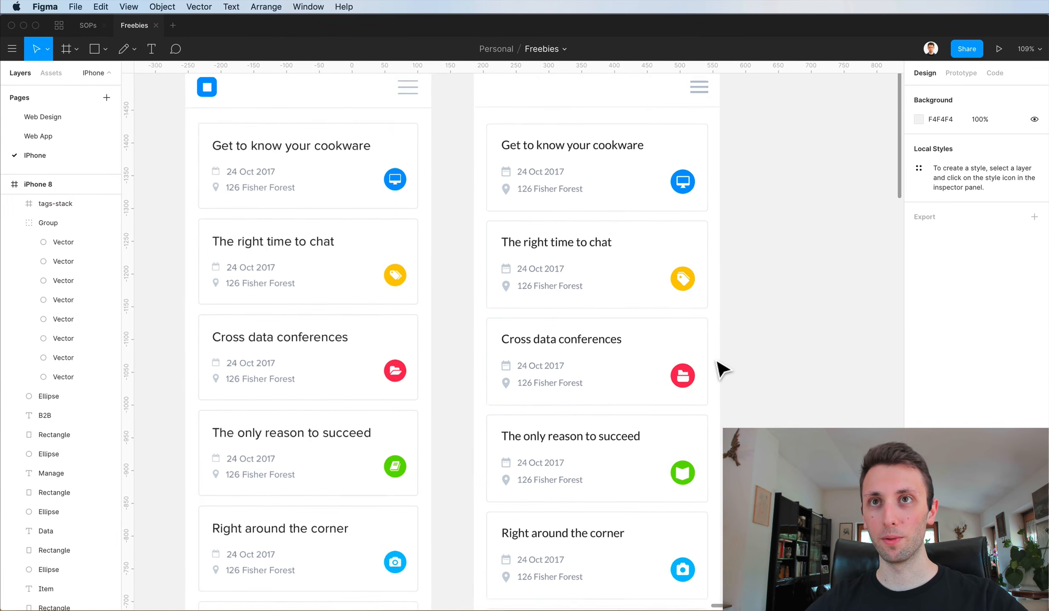
scroll(721, 369, down, 10)
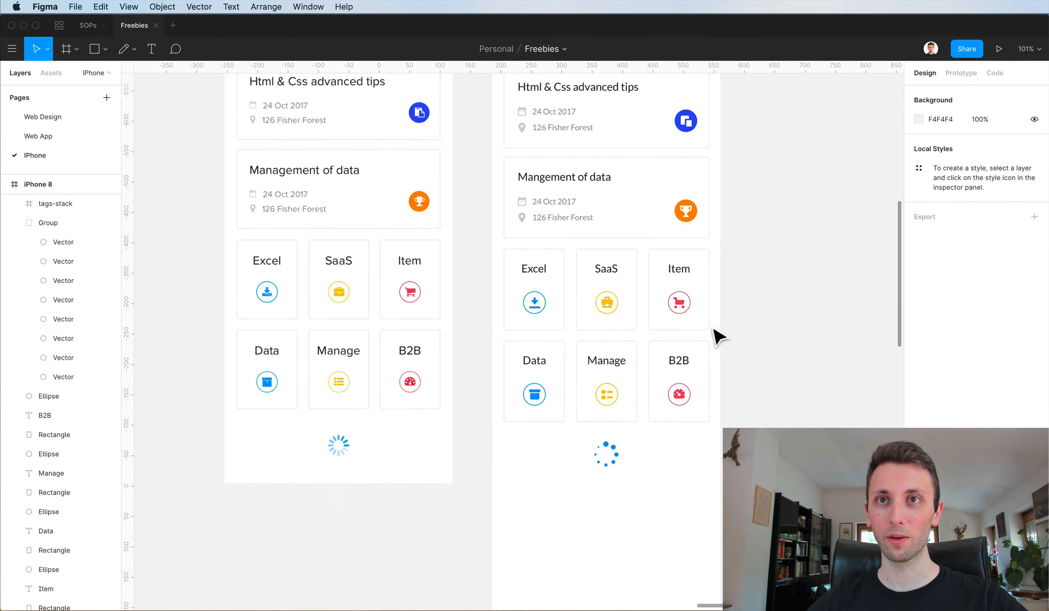
scroll(737, 339, up, 15)
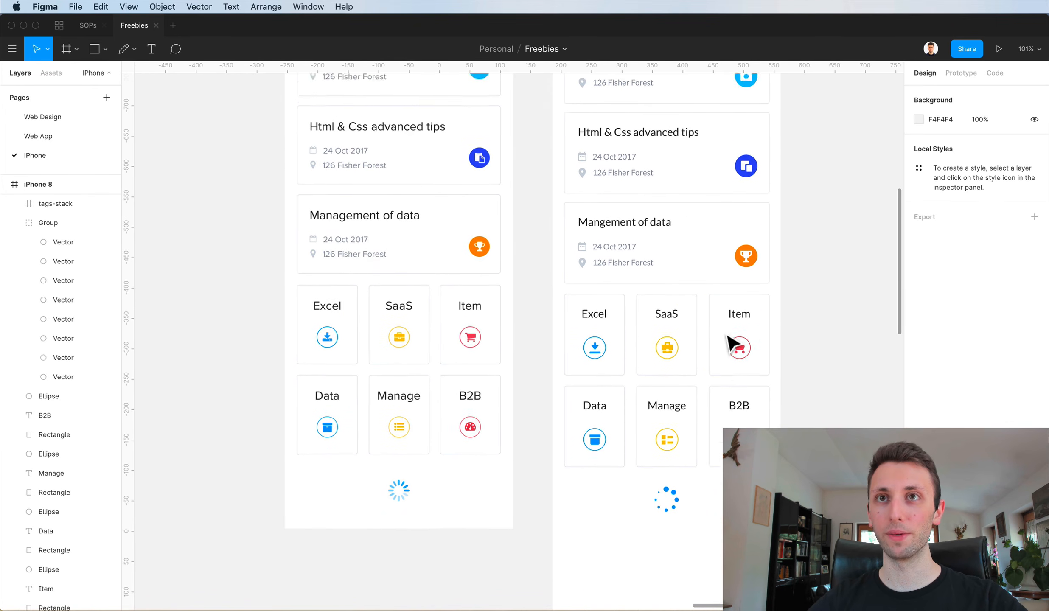
click(569, 325)
scroll(604, 340, down, 20)
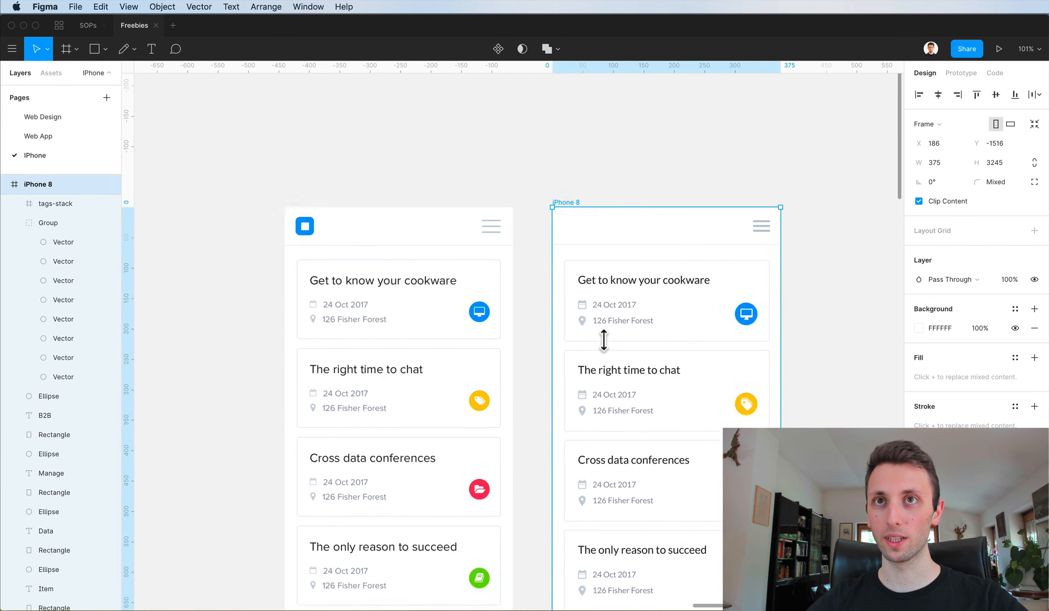
scroll(668, 531, down, 10)
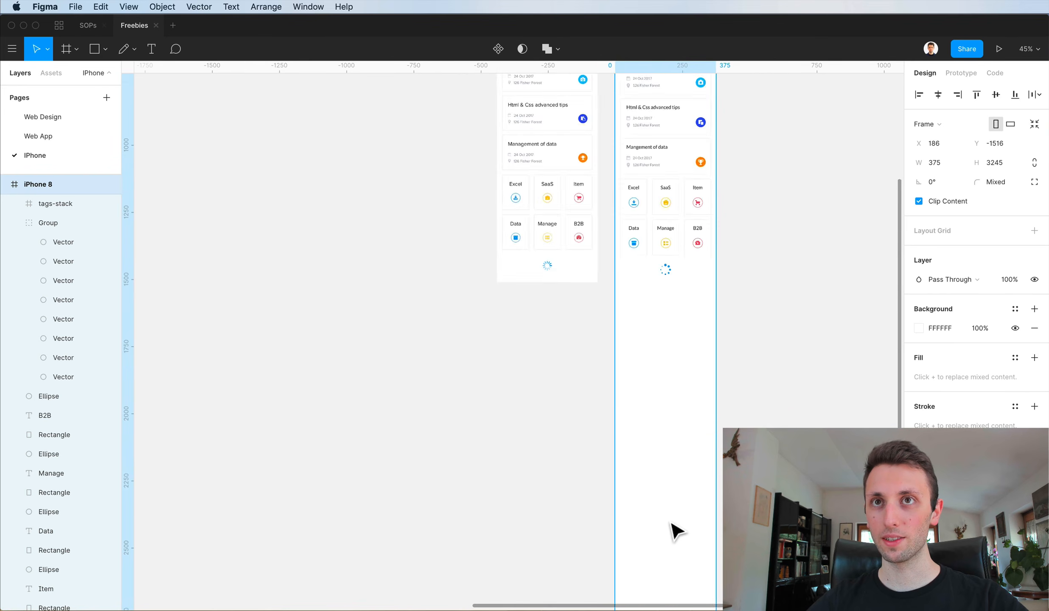
drag(669, 432, 679, 150)
drag(670, 219, 676, 191)
scroll(677, 197, up, 10)
key(super+z)
key(super+z)
key(super+z)
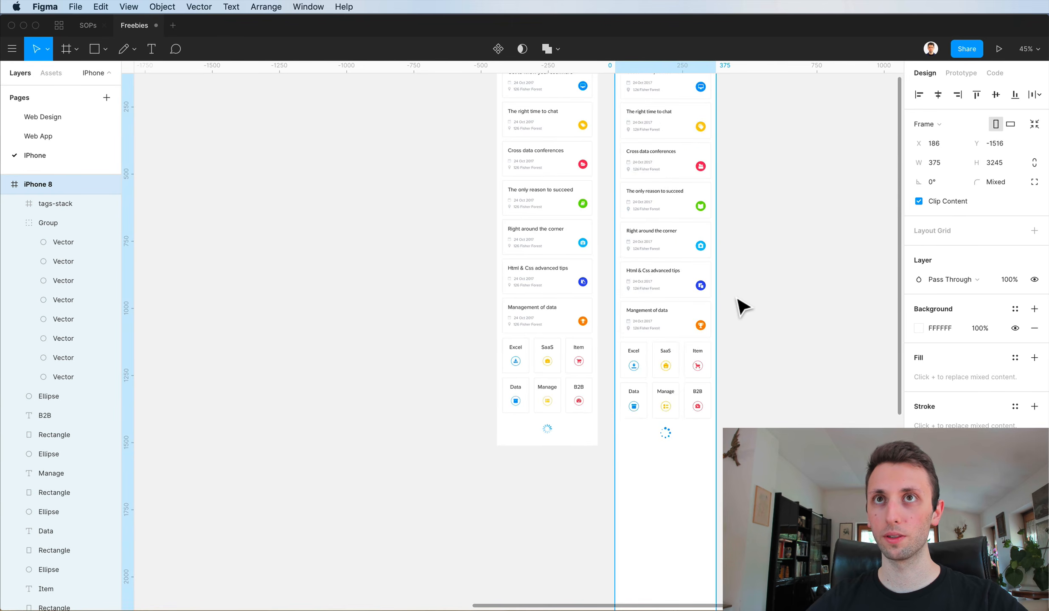
Shorten the iPhone 8 frame to 375 × 1534 so that it ends just below the loading spinner.
scroll(722, 403, down, 6)
drag(712, 551, 707, 328)
scroll(704, 200, up, 10)
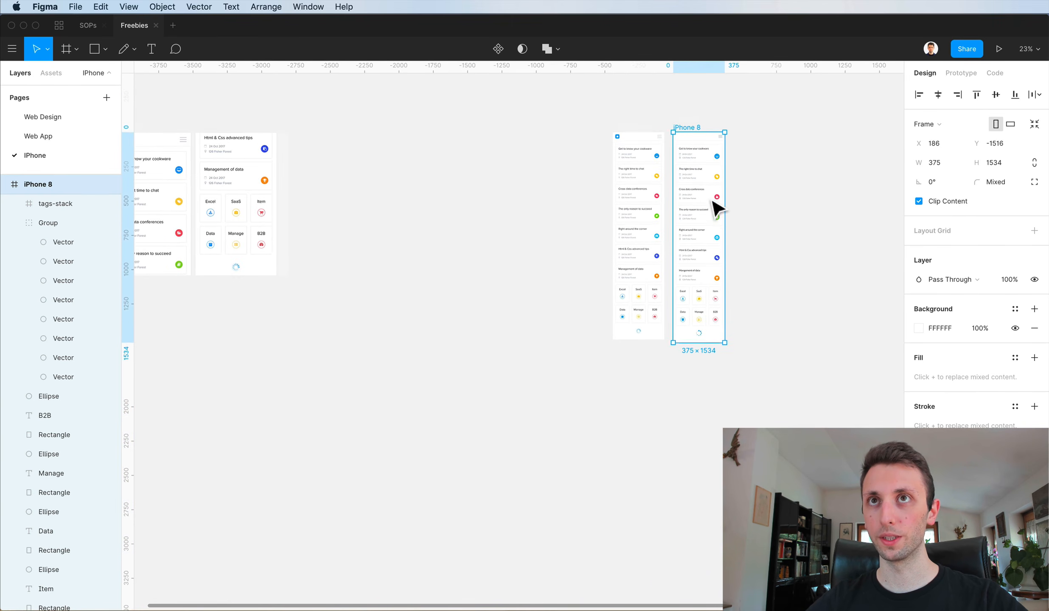
scroll(702, 195, up, 3)
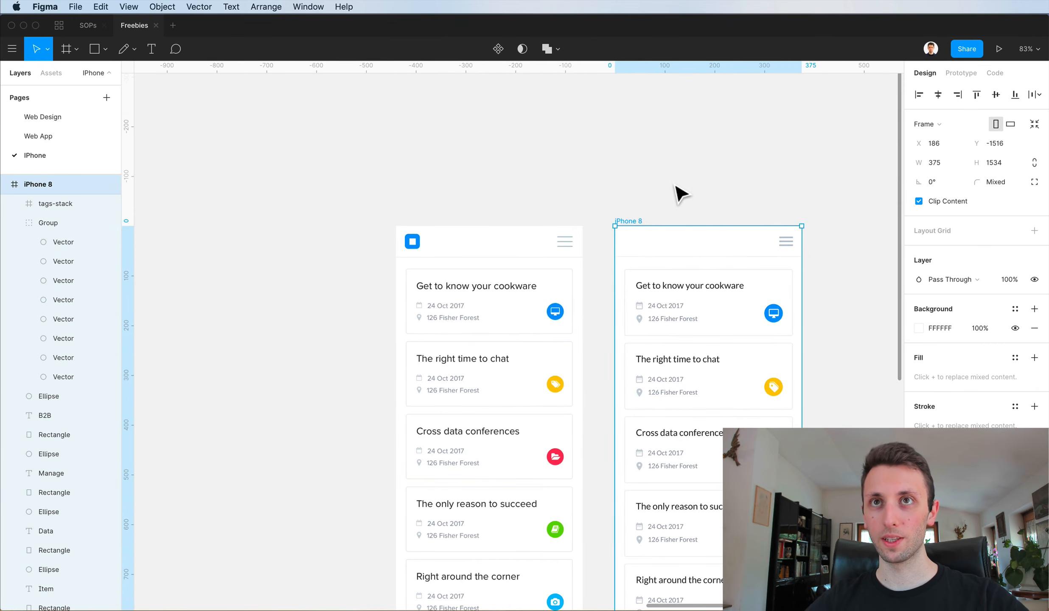
click(679, 192)
Capture a screenshot of about 62 × 62 pixels of the blue logo in the reference mockup's header.
scroll(499, 246, up, 5)
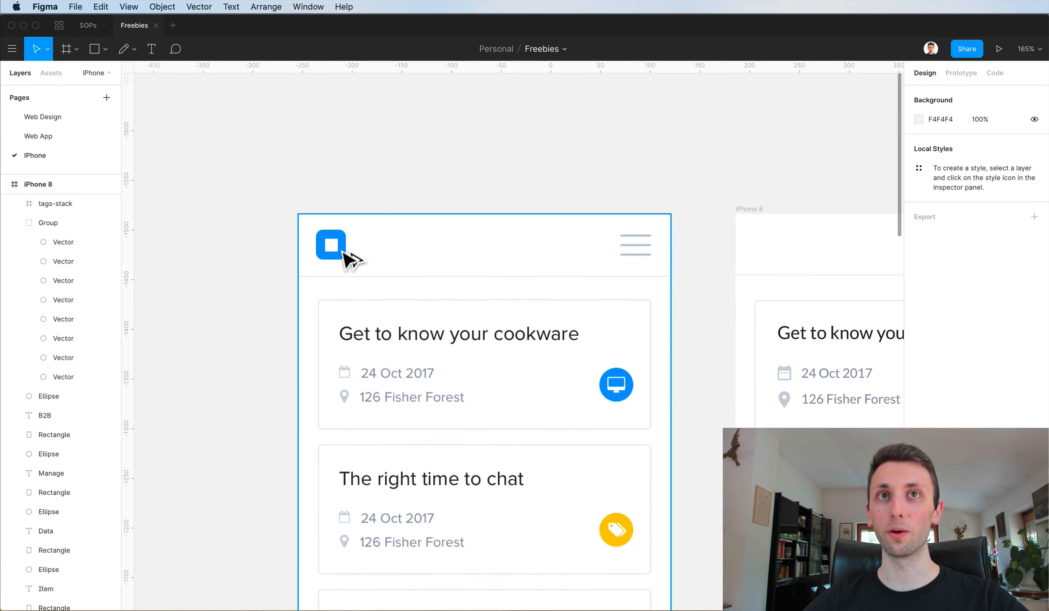
key(super+space)
text(scr)
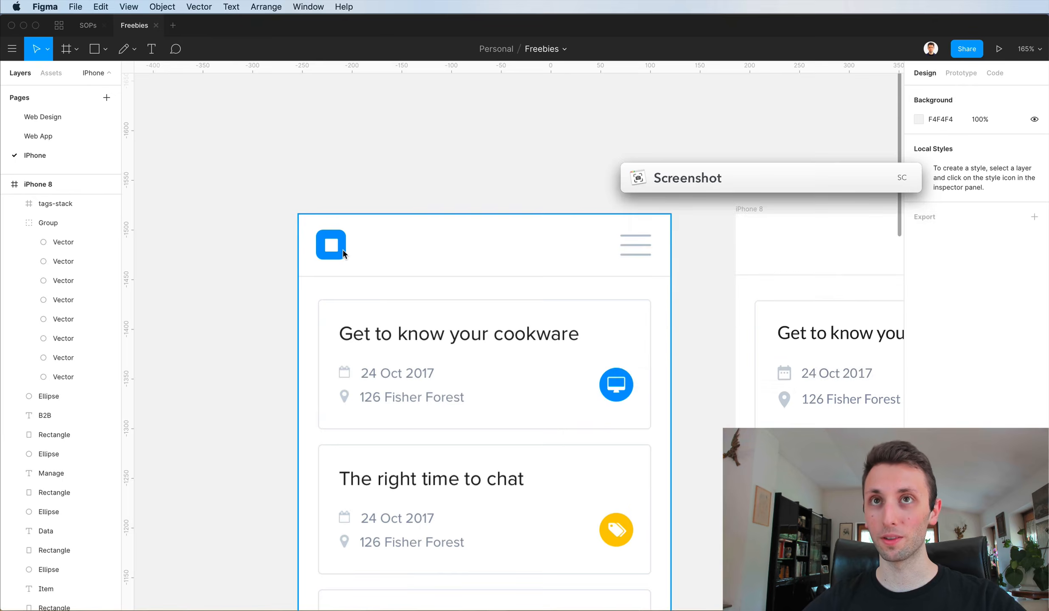
key(Return)
drag(621, 292, 383, 265)
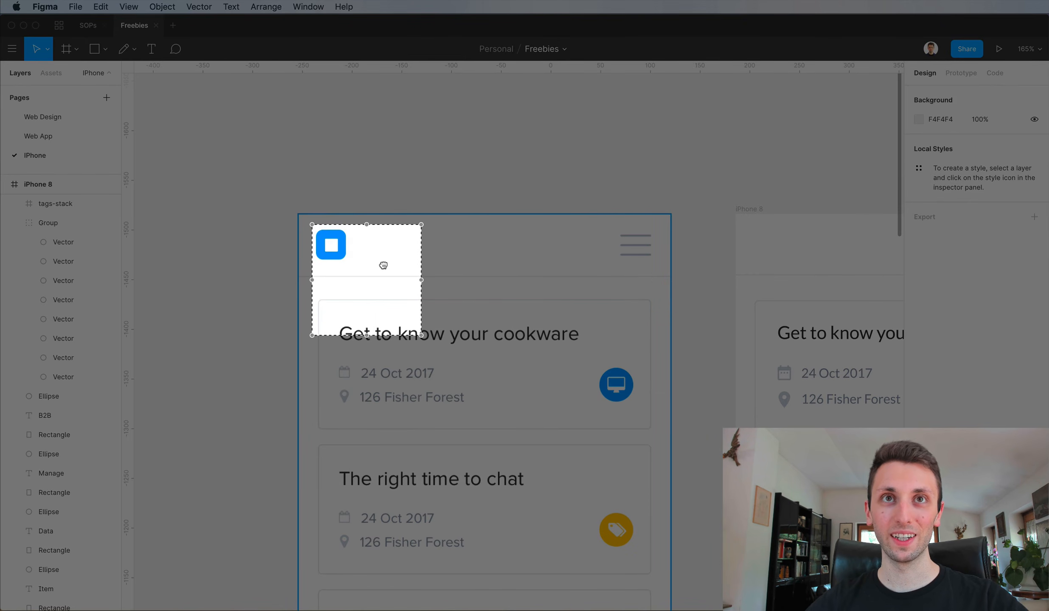
drag(411, 328, 354, 260)
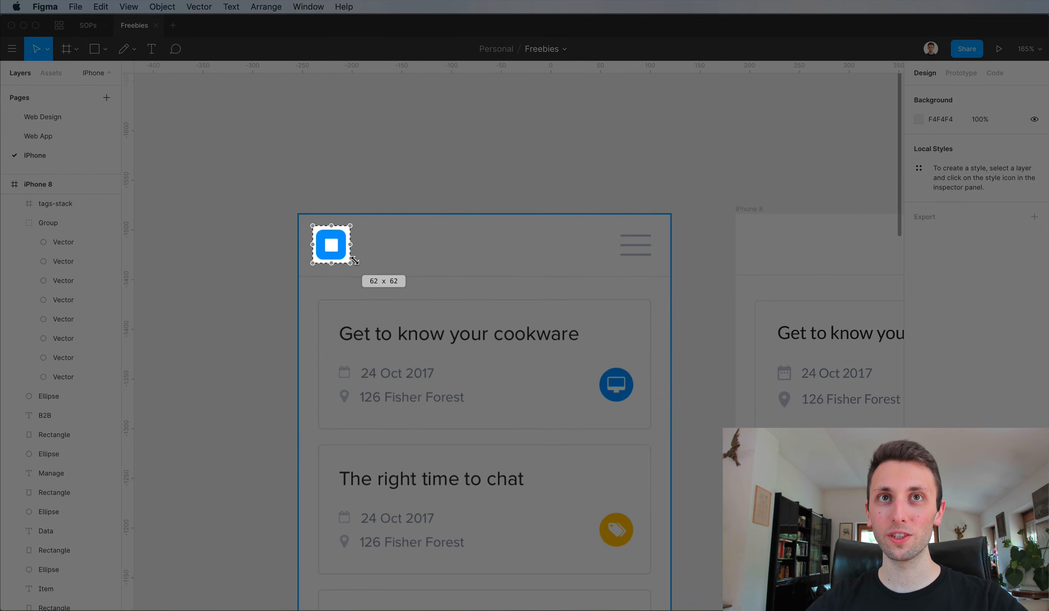
key(Return)
Paste the captured logo into the iPhone 8 frame, scale it to 35 × 35 and place it in the header opposite the hamburger icon.
scroll(356, 267, right, 10)
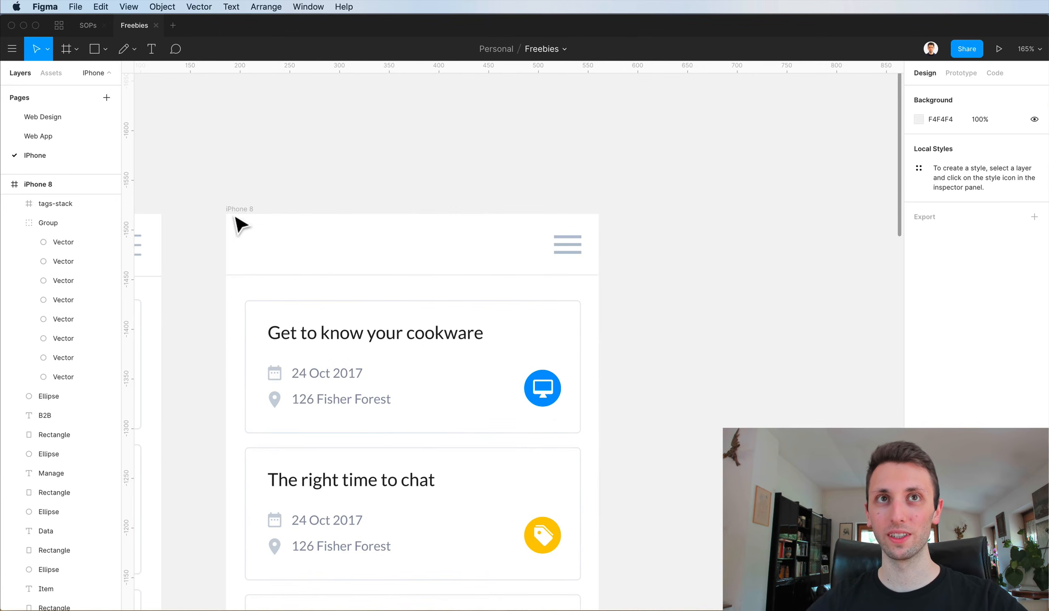
click(239, 210)
key(super+v)
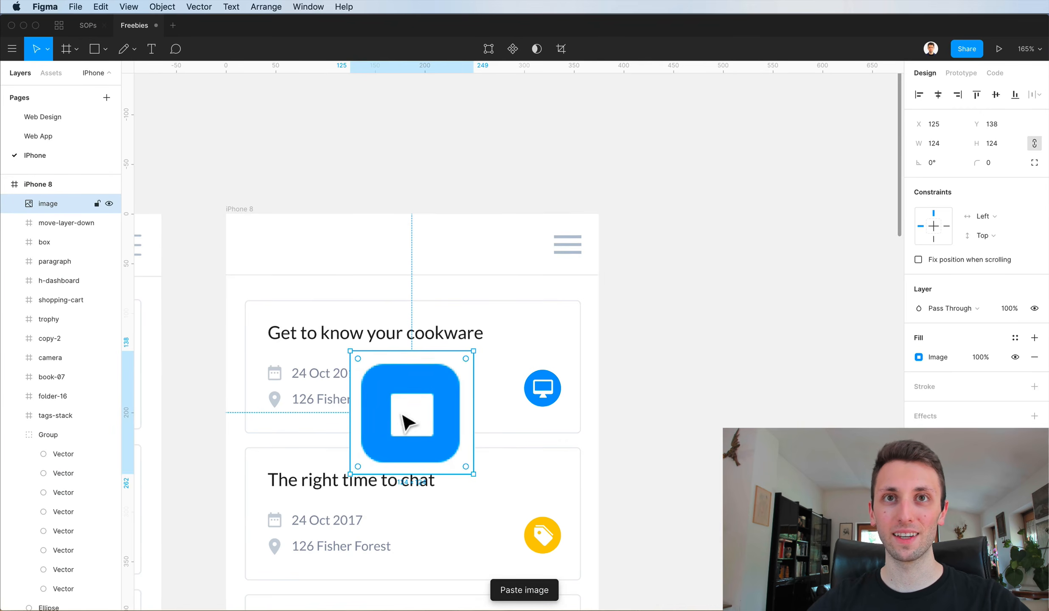
drag(403, 420, 292, 289)
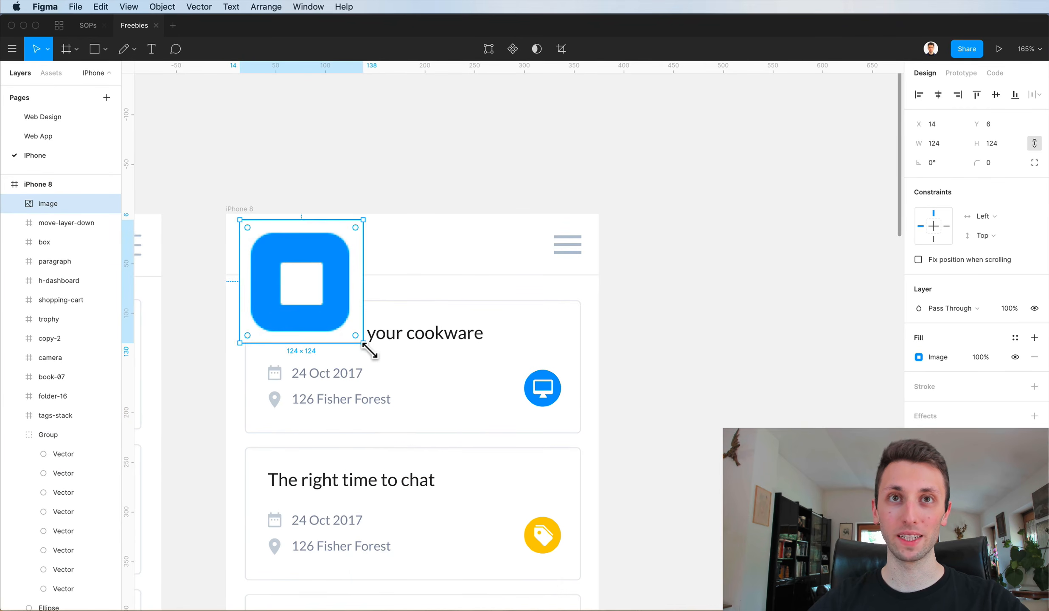
drag(368, 349, 283, 262)
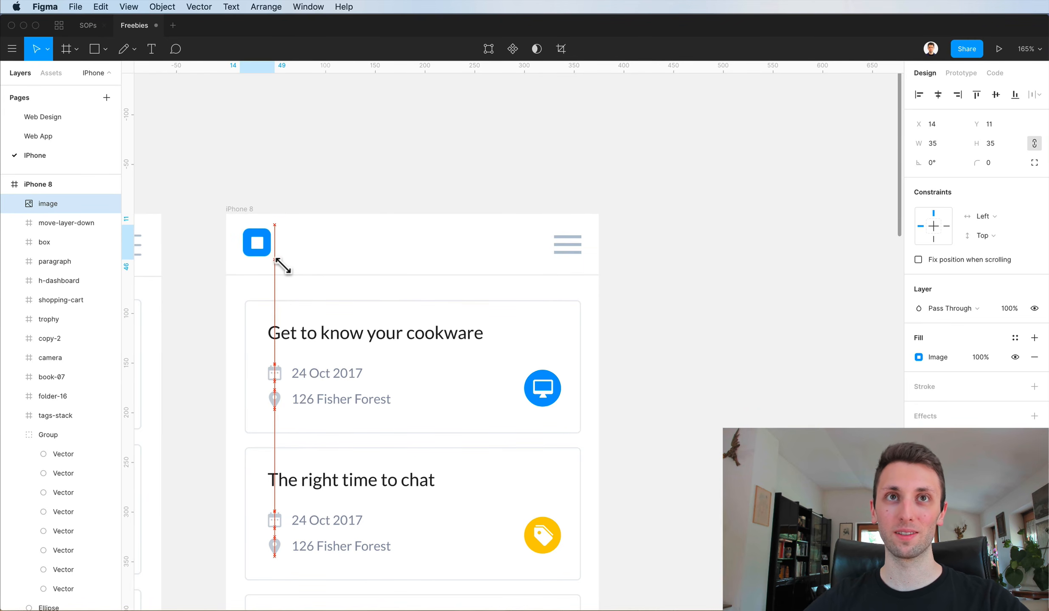
click(425, 156)
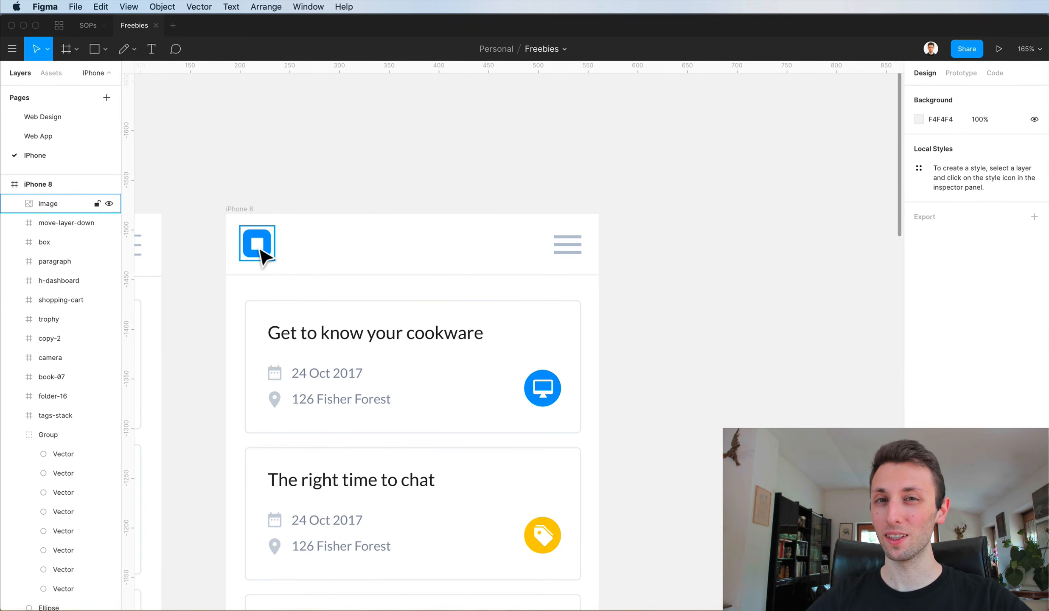
Compare the finished iPhone 8 frame with the reference mockup side by side, from the header logo down to the loading spinner.
scroll(283, 246, down, 5)
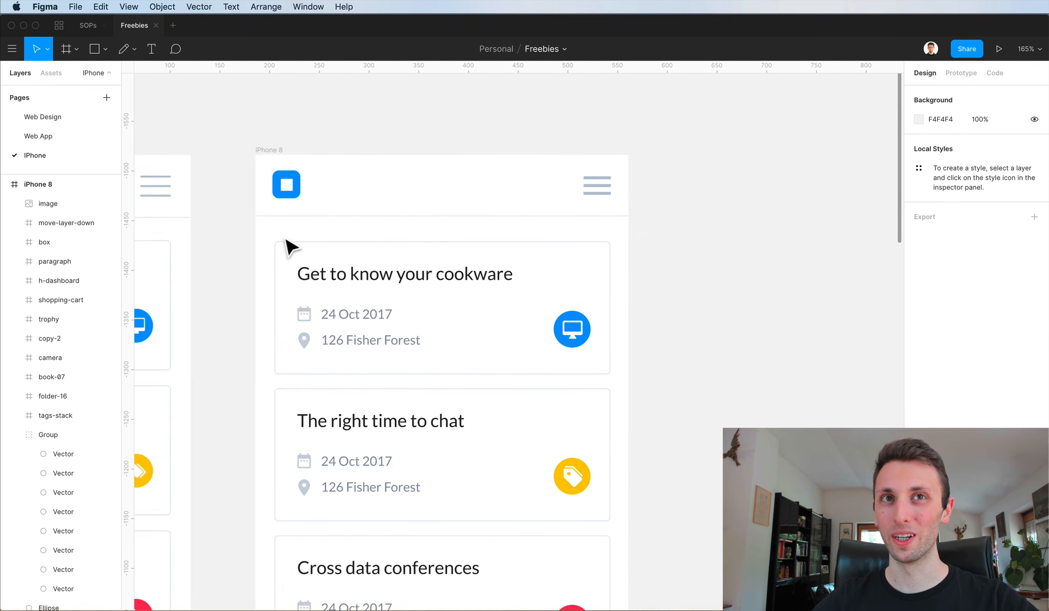
scroll(418, 196, up, 2)
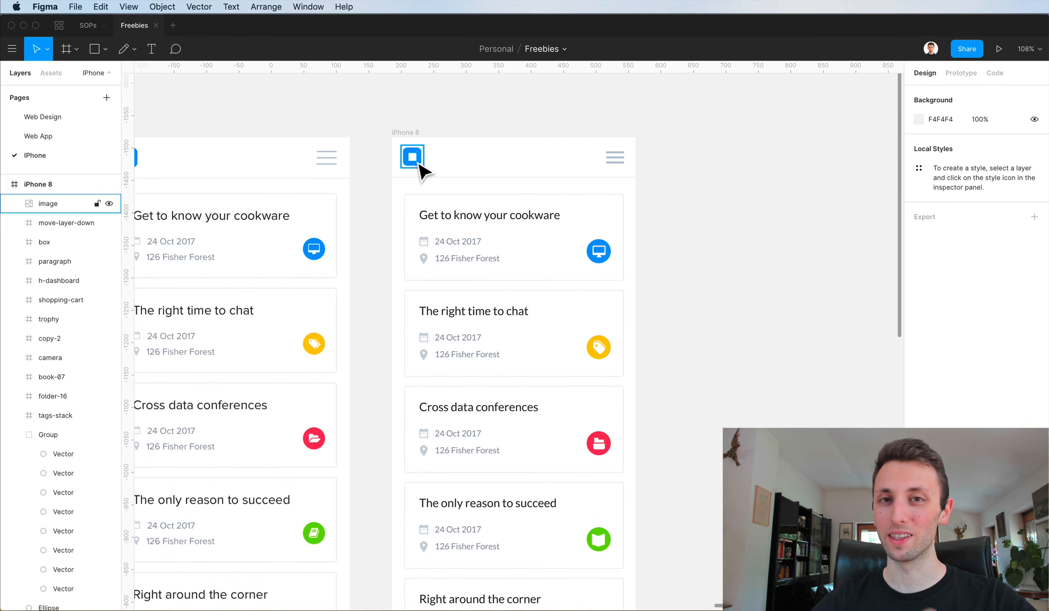
scroll(448, 183, left, 5)
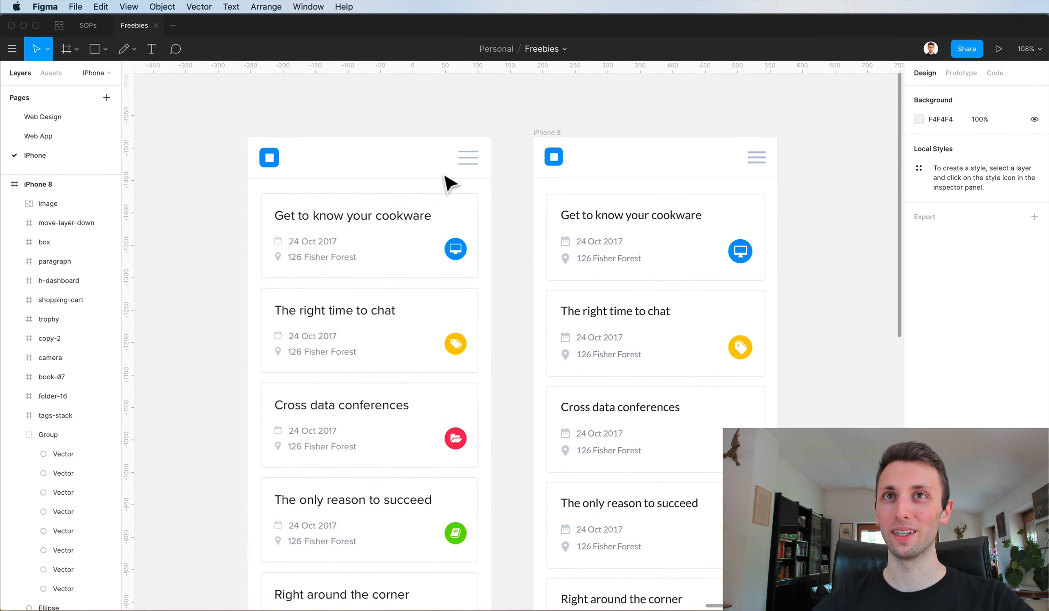
scroll(448, 182, down, 3)
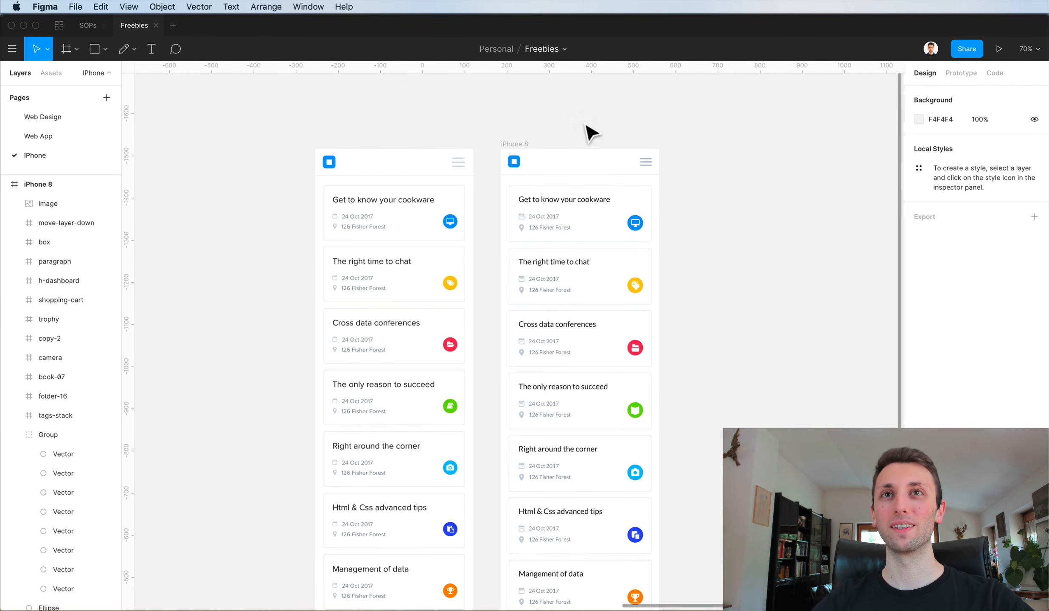
scroll(591, 133, down, 2)
scroll(591, 133, left, 5)
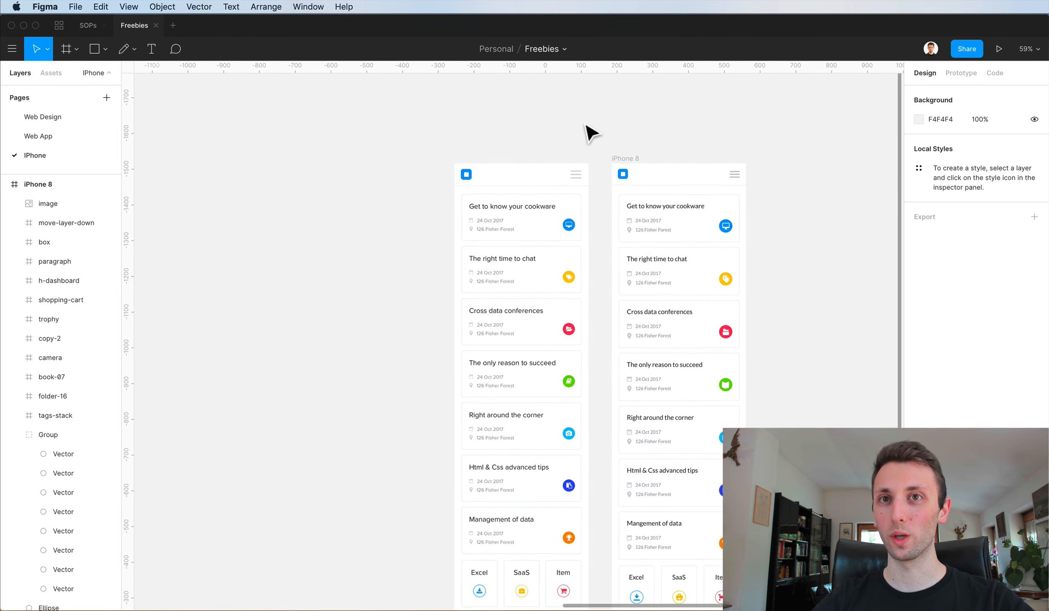
scroll(591, 133, right, 2)
scroll(591, 133, down, 5)
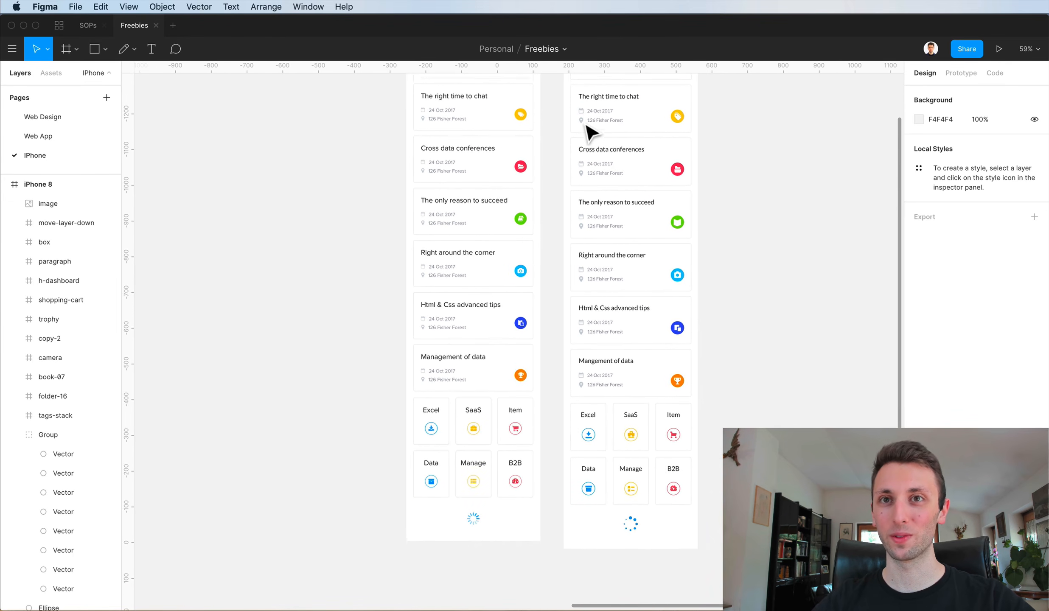
scroll(590, 134, up, 1)
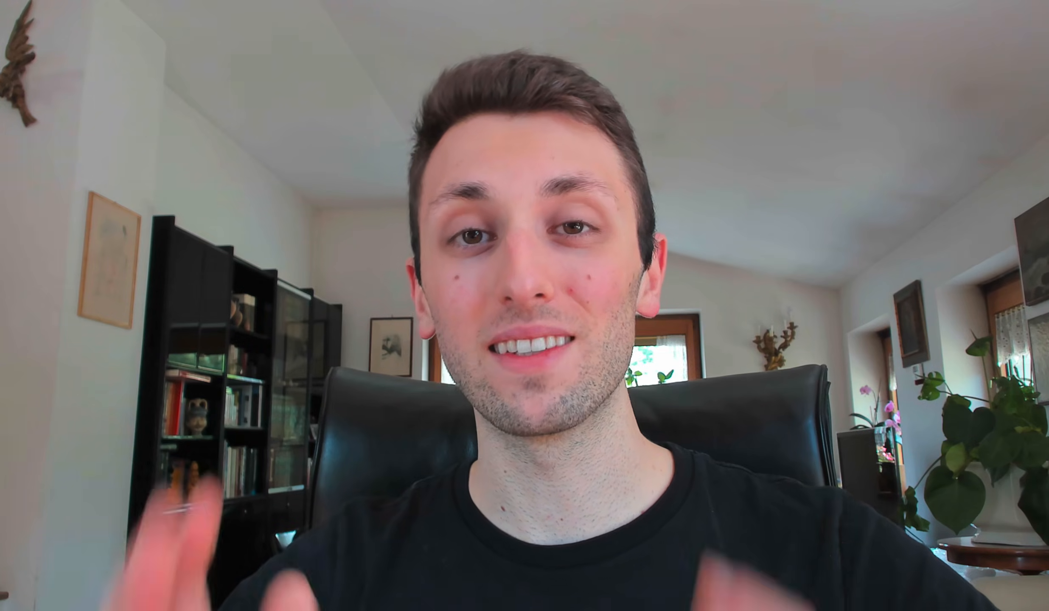